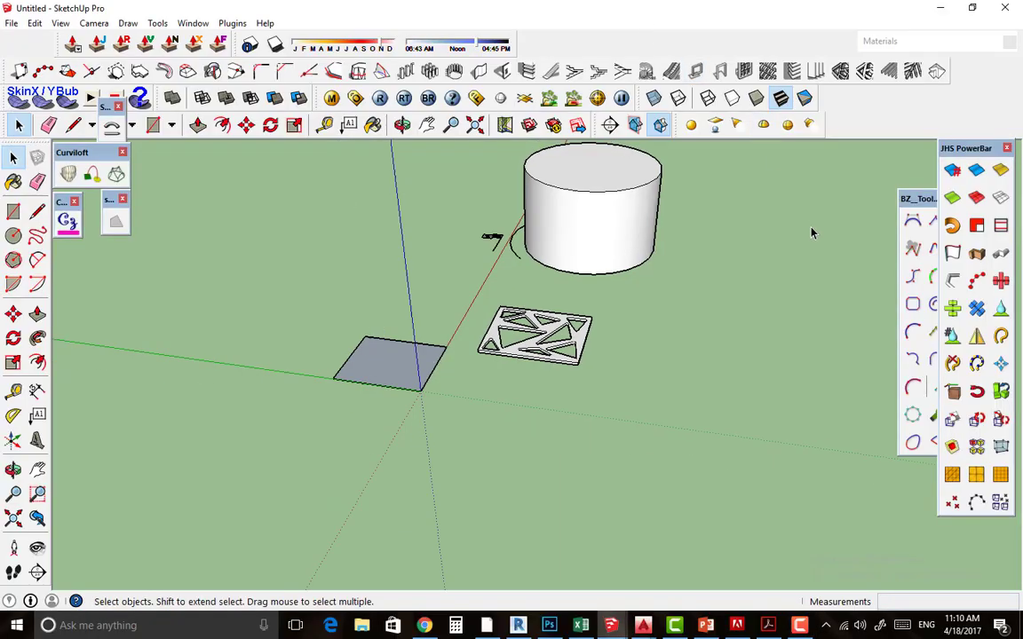
Draw 2 Point Arcs bulging upward on the rectangle's front and back edges.
{"action": "scroll", "coordinate": [327, 363], "scroll_direction": "up", "scroll_amount": 3}
{"action": "mouse_move", "coordinate": [327, 363]}
{"action": "middle_mouse_down"}
{"action": "mouse_move", "coordinate": [505, 313]}
{"action": "mouse_move", "coordinate": [440, 353]}
{"action": "mouse_move", "coordinate": [611, 309]}
{"action": "mouse_move", "coordinate": [562, 311]}
{"action": "middle_mouse_up"}
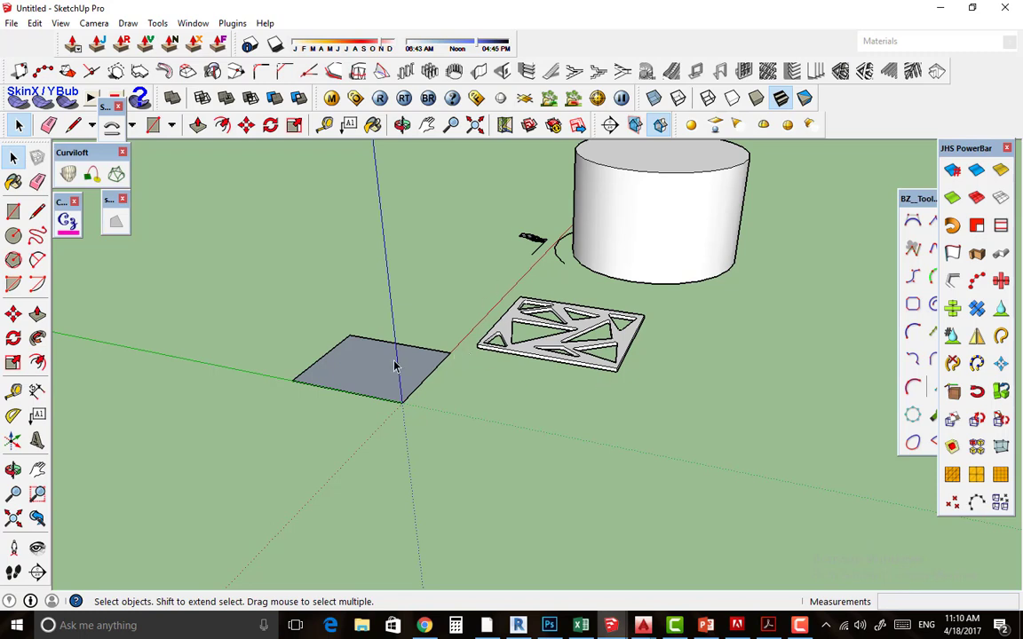
{"action": "scroll", "coordinate": [395, 366], "scroll_direction": "up", "scroll_amount": 1}
{"action": "scroll", "coordinate": [637, 359], "scroll_direction": "up", "scroll_amount": 1}
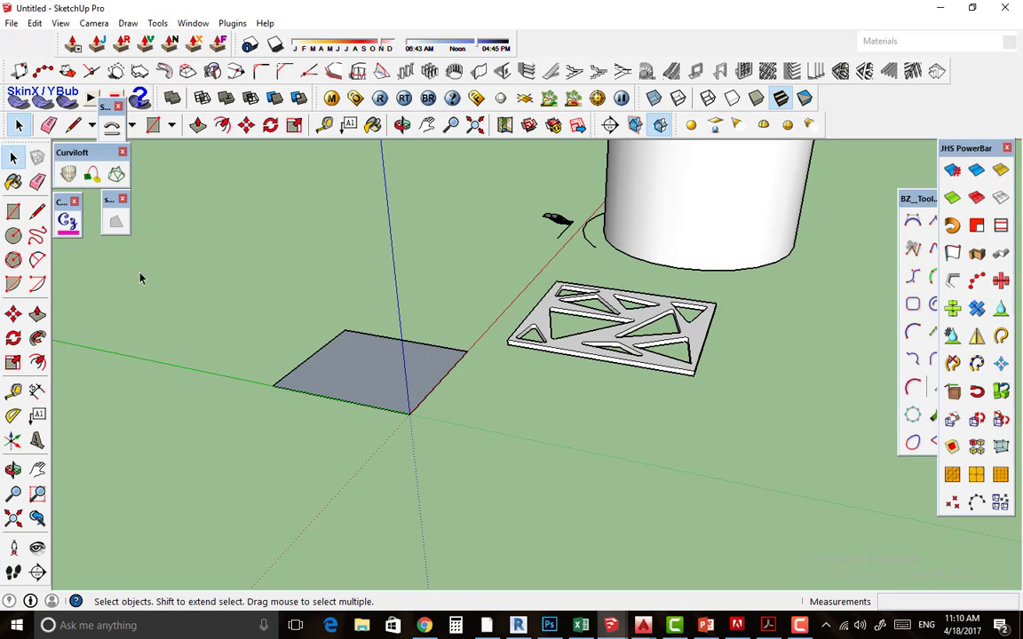
{"action": "left_click", "coordinate": [37, 259]}
{"action": "scroll", "coordinate": [289, 395], "scroll_direction": "up", "scroll_amount": 1}
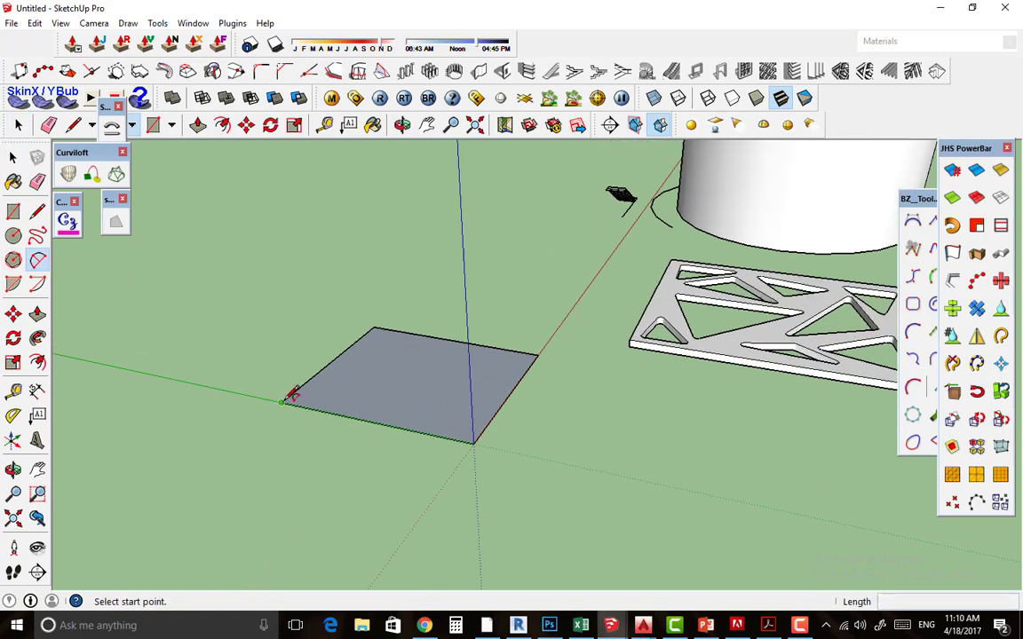
{"action": "left_click", "coordinate": [282, 401]}
{"action": "left_click", "coordinate": [474, 441]}
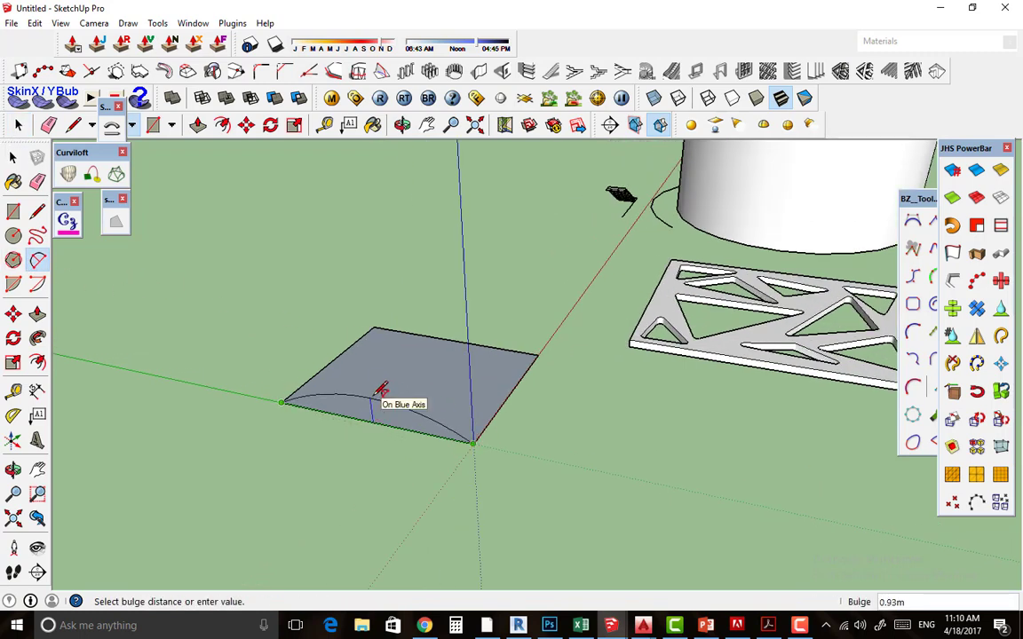
{"action": "left_click", "coordinate": [339, 343]}
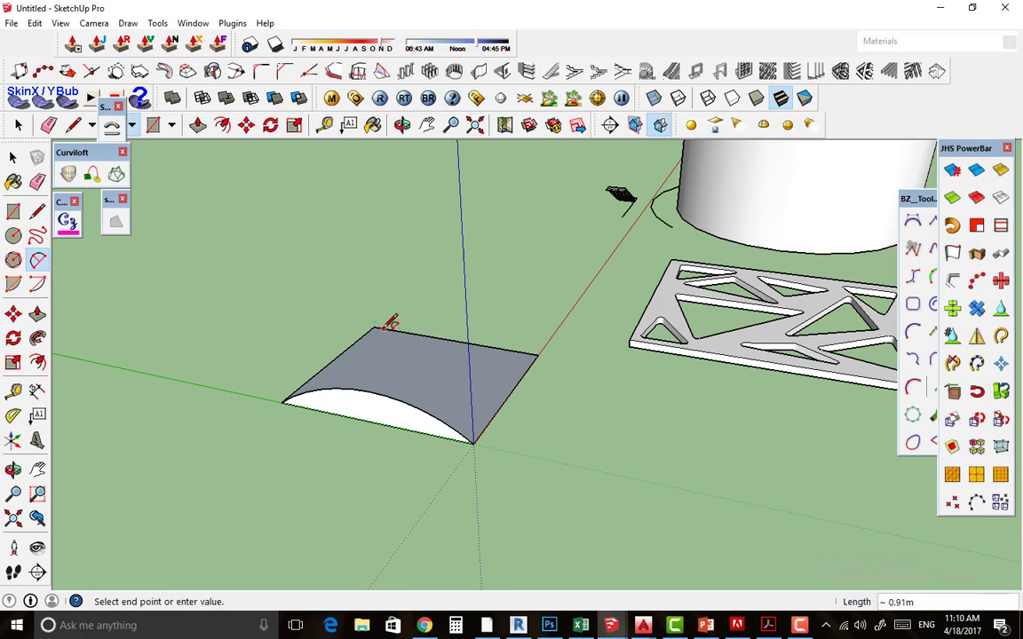
{"action": "key", "text": "Escape"}
{"action": "left_click", "coordinate": [374, 328]}
{"action": "left_click", "coordinate": [537, 355]}
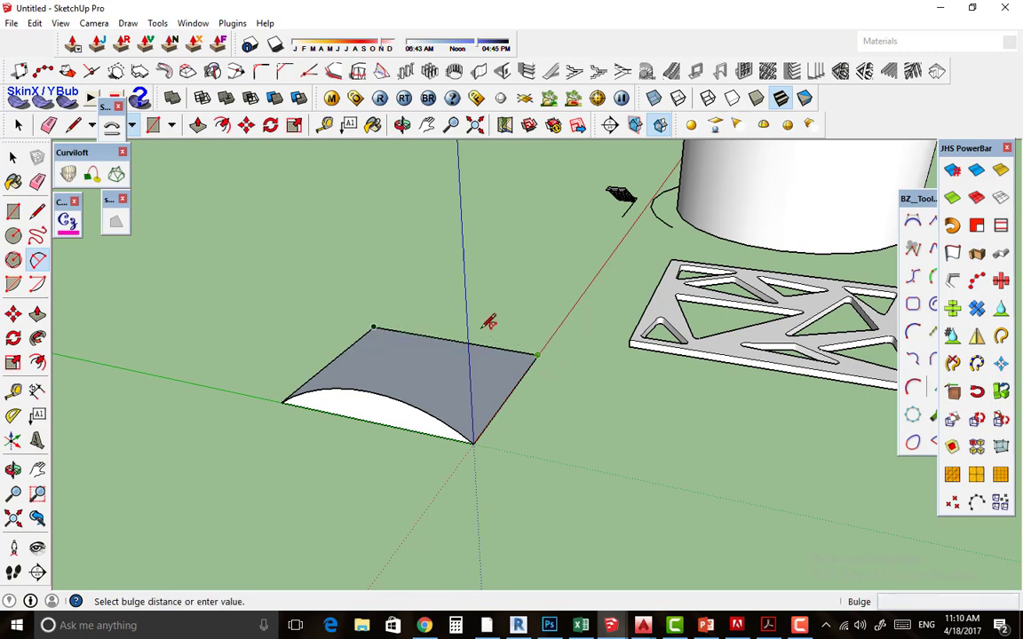
{"action": "left_click", "coordinate": [464, 308]}
Arch the remaining right and left edges, completing the pillow-like frame.
{"action": "left_click", "coordinate": [536, 355]}
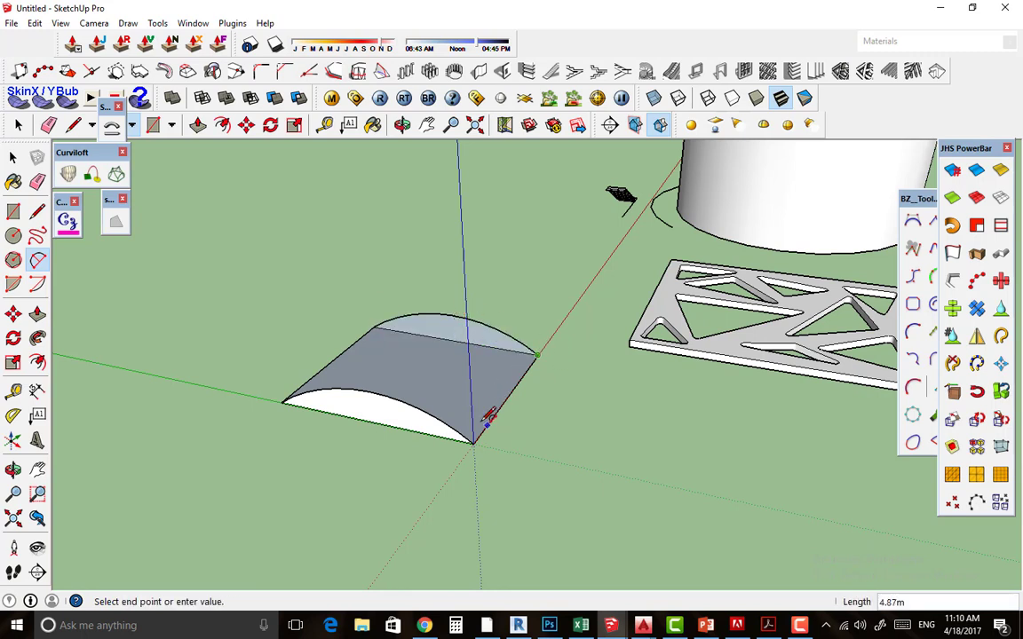
{"action": "left_click", "coordinate": [474, 442]}
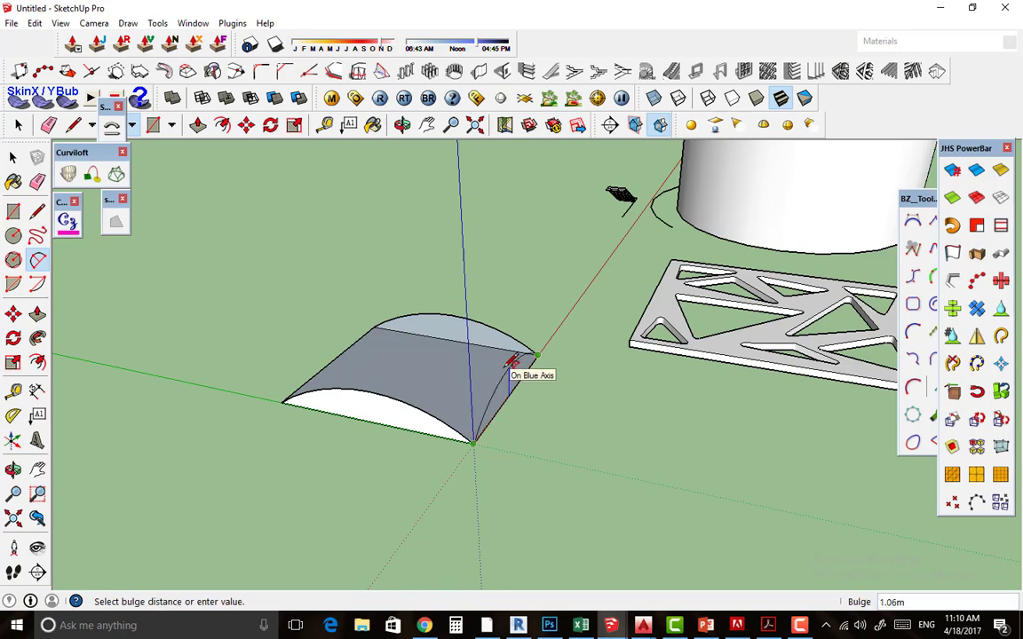
{"action": "left_click", "coordinate": [514, 352]}
{"action": "left_click", "coordinate": [283, 401]}
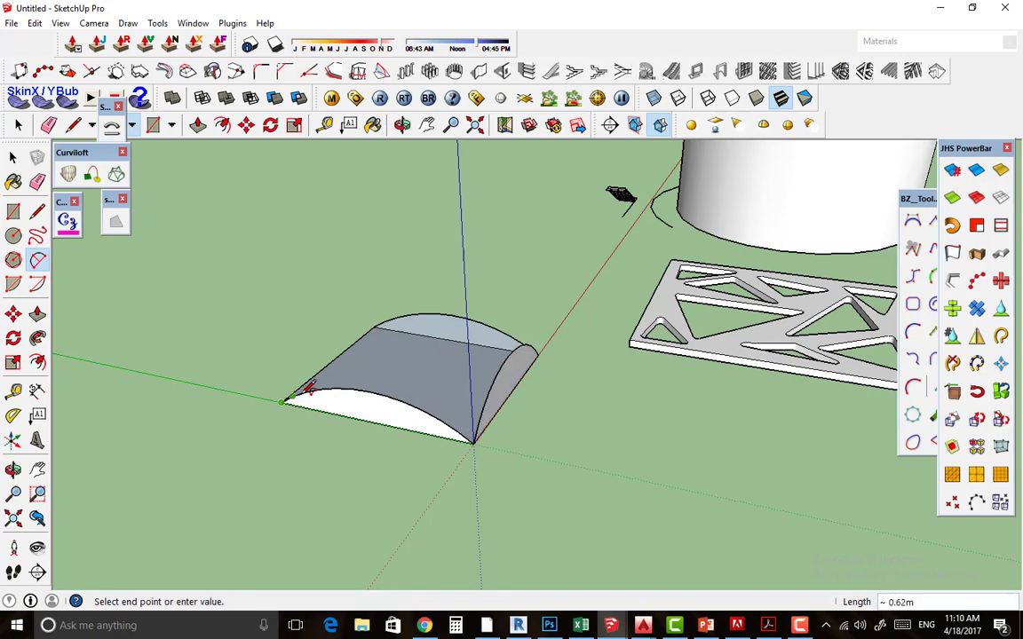
{"action": "middle_click_drag", "start_coordinate": [309, 388], "coordinate": [513, 361]}
{"action": "left_click", "coordinate": [463, 362]}
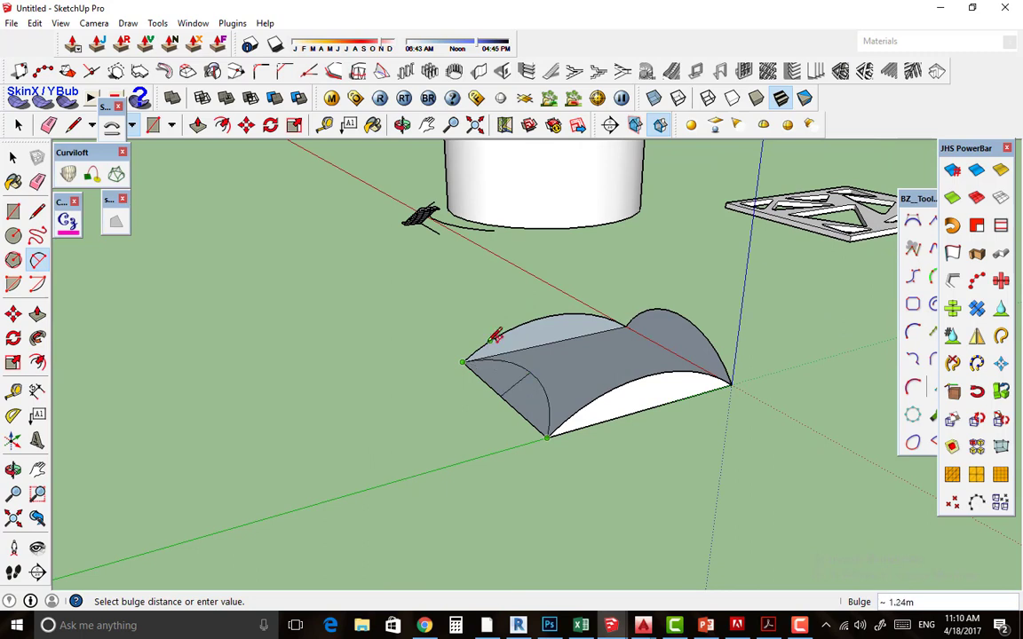
{"action": "left_click", "coordinate": [479, 329]}
{"action": "key", "text": "space"}
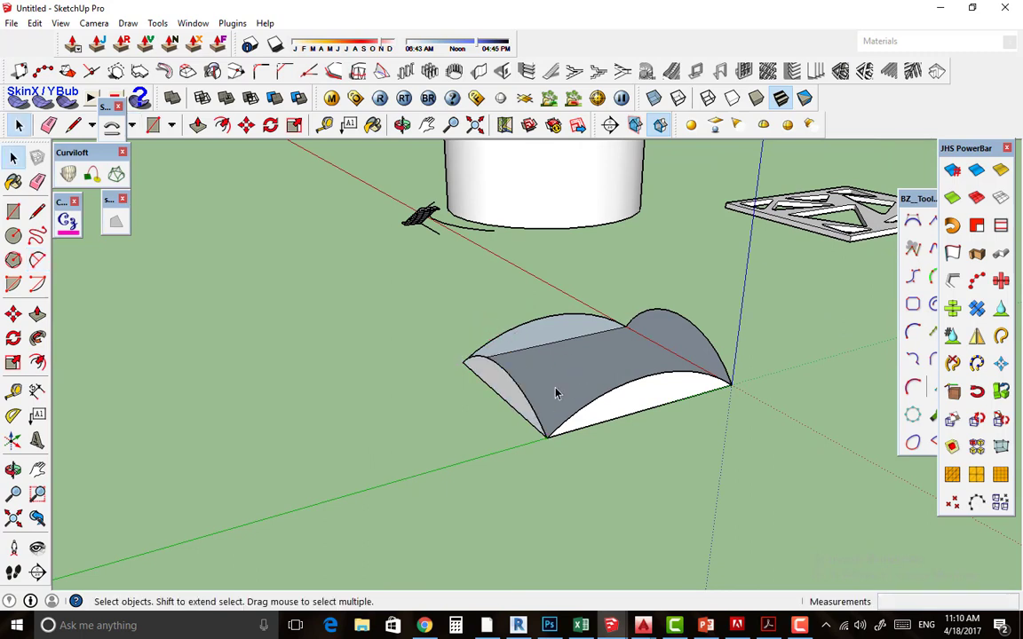
Erase the top and curved faces with the Eraser, keeping the arched edges.
{"action": "key", "text": "r"}
{"action": "left_click", "coordinate": [553, 340]}
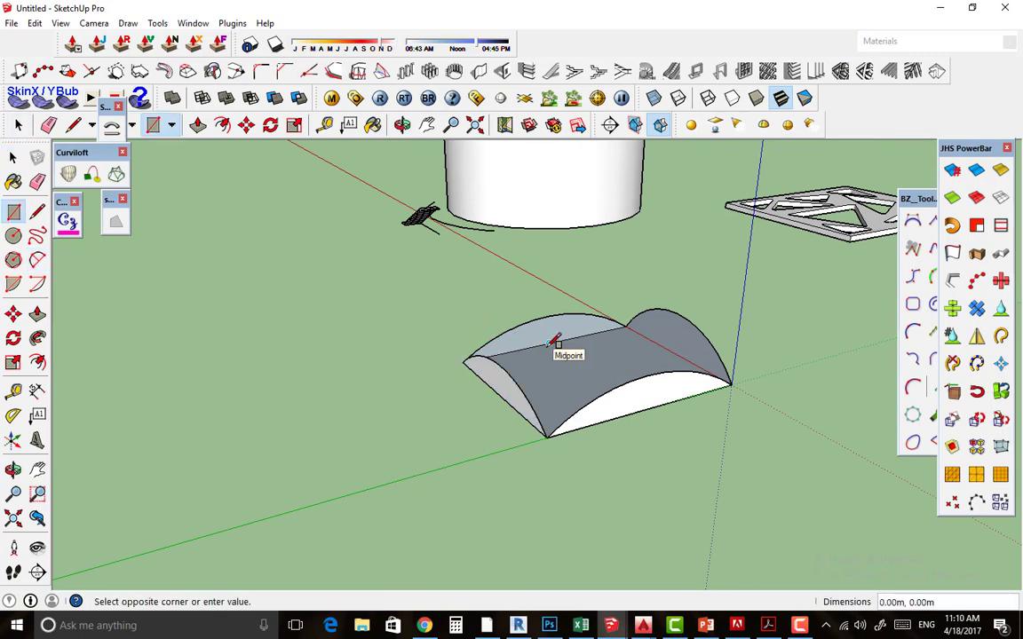
{"action": "key", "text": "e"}
{"action": "left_click", "coordinate": [555, 338]}
{"action": "left_click_drag", "start_coordinate": [655, 388], "coordinate": [479, 404]}
{"action": "middle_click_drag", "start_coordinate": [479, 404], "coordinate": [518, 330]}
{"action": "key", "text": "space"}
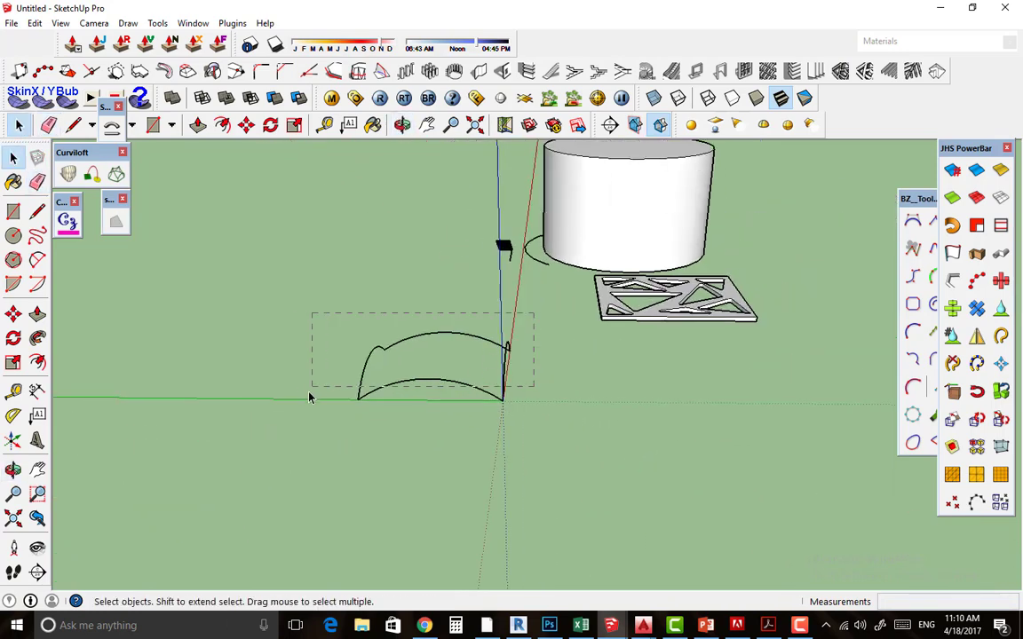
Skin the four curves with Curviloft and accept the smooth surface.
{"action": "key", "text": "ctrl+a"}
{"action": "left_click", "coordinate": [116, 174]}
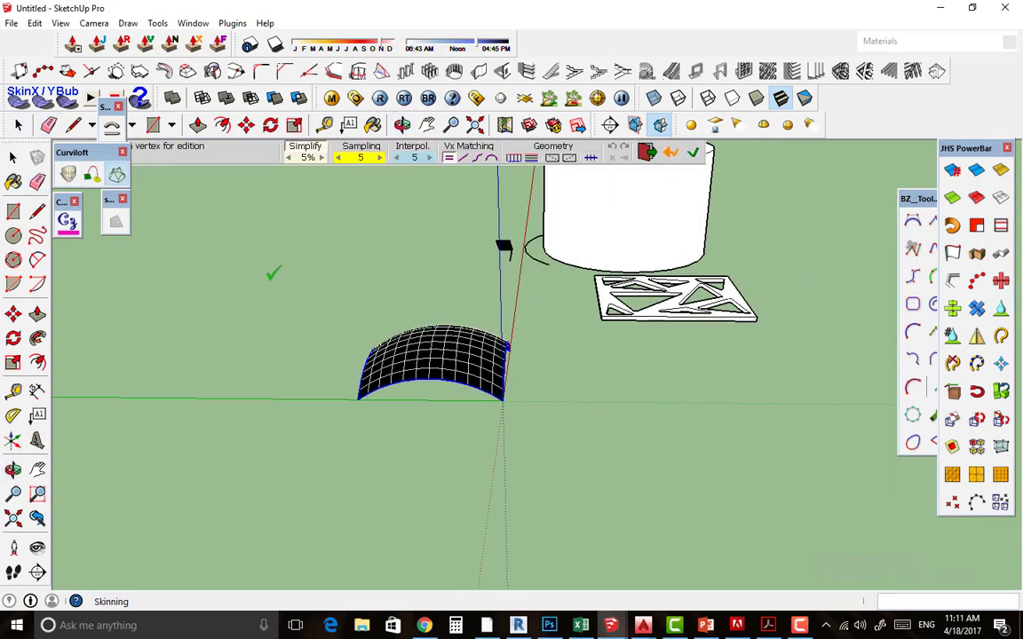
{"action": "left_click", "coordinate": [693, 157]}
{"action": "middle_click_drag", "start_coordinate": [439, 384], "coordinate": [690, 391]}
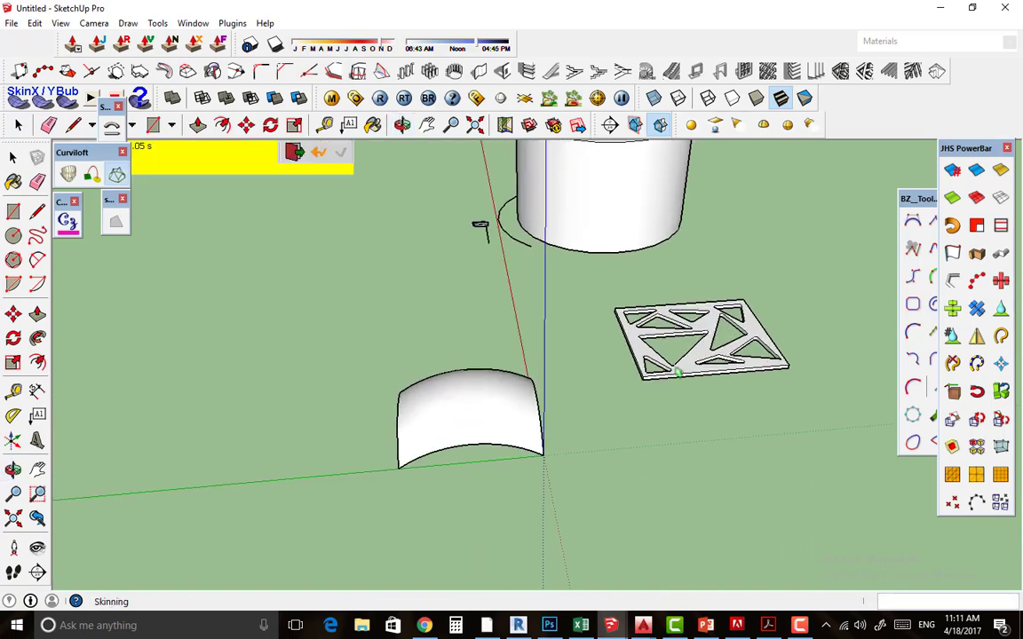
{"action": "key", "text": "space"}
{"action": "left_click", "coordinate": [679, 371]}
{"action": "scroll", "coordinate": [648, 397], "scroll_direction": "up", "scroll_amount": 2}
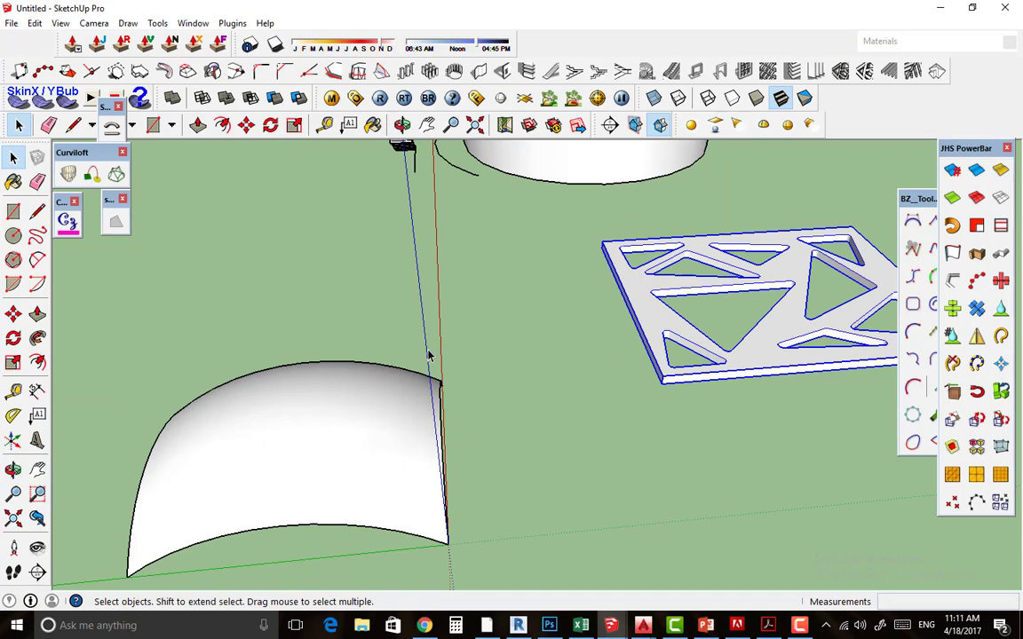
Move the triangle-cut panel by its corner over the curved surface.
{"action": "scroll", "coordinate": [429, 355], "scroll_direction": "down", "scroll_amount": 2}
{"action": "mouse_move", "coordinate": [429, 355]}
{"action": "middle_mouse_down"}
{"action": "mouse_move", "coordinate": [559, 337]}
{"action": "mouse_move", "coordinate": [530, 333]}
{"action": "mouse_move", "coordinate": [390, 387]}
{"action": "middle_mouse_up"}
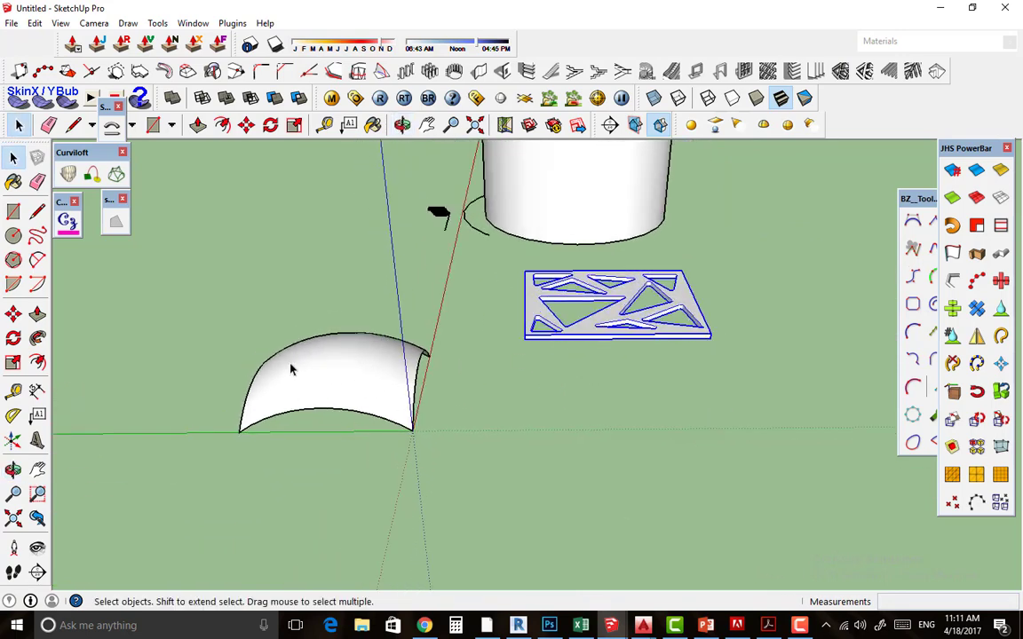
{"action": "key", "text": "m"}
{"action": "scroll", "coordinate": [511, 347], "scroll_direction": "up", "scroll_amount": 1}
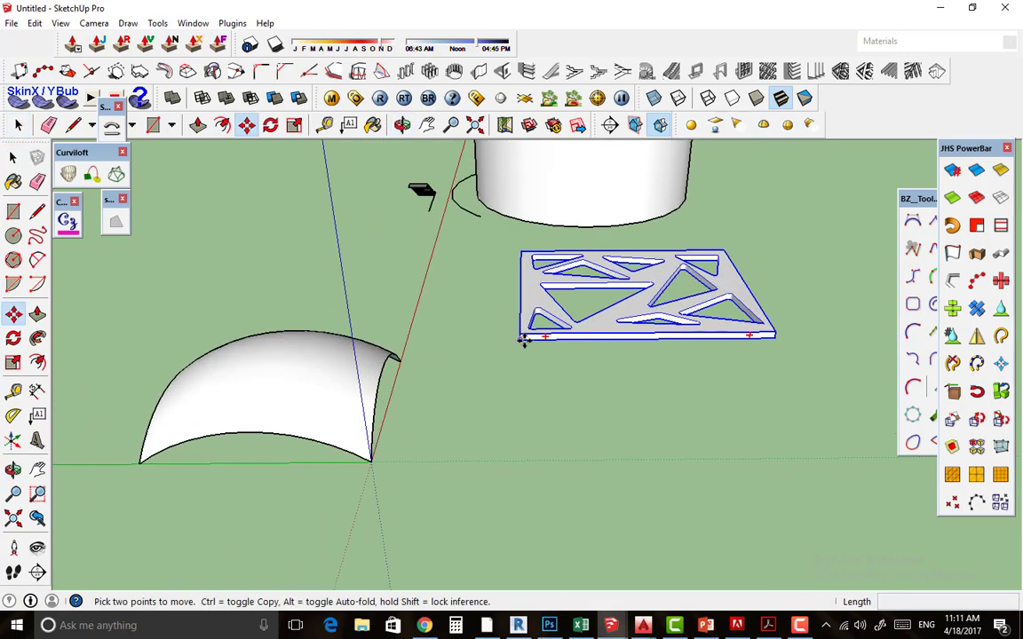
{"action": "left_click", "coordinate": [531, 336]}
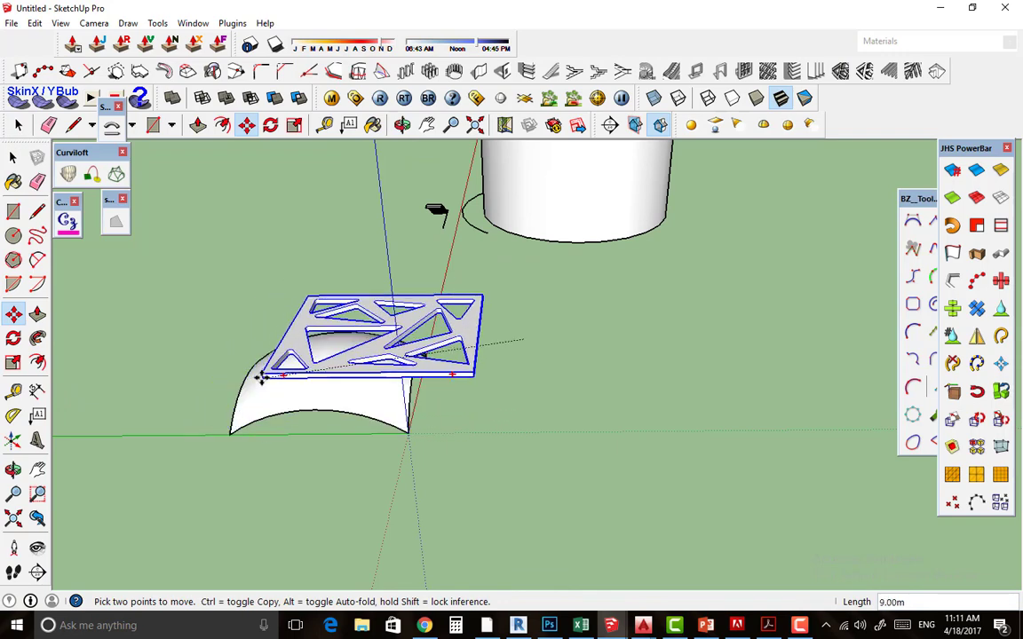
{"action": "left_click", "coordinate": [256, 377]}
{"action": "mouse_move", "coordinate": [256, 376]}
{"action": "middle_mouse_down"}
{"action": "mouse_move", "coordinate": [343, 373]}
{"action": "mouse_move", "coordinate": [448, 271]}
{"action": "middle_mouse_up"}
Reposition the panel to the arch base, then lift it directly above the arch.
{"action": "left_click", "coordinate": [448, 271]}
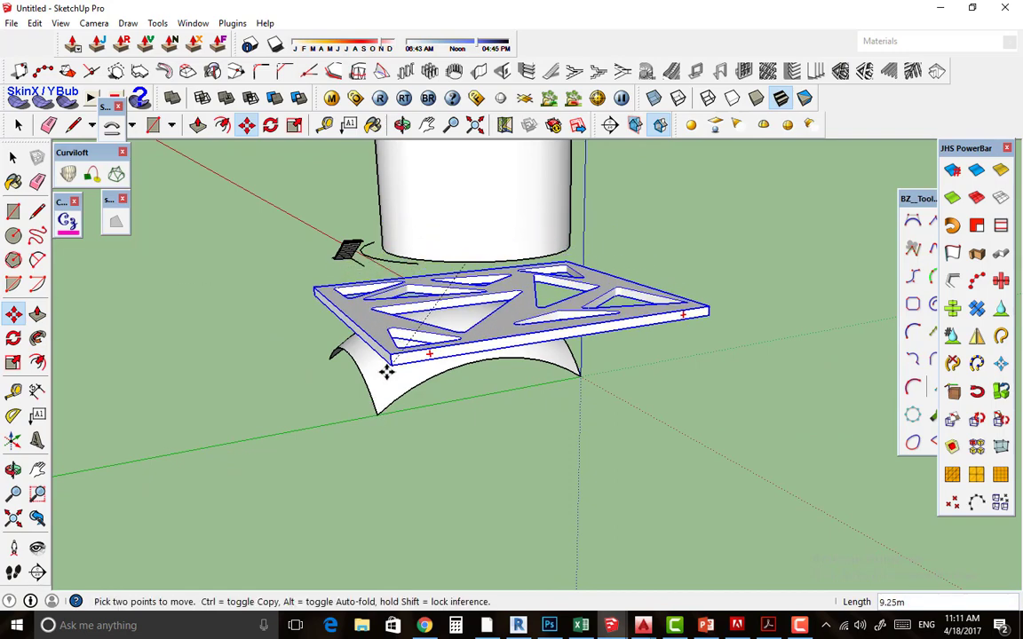
{"action": "middle_click_drag", "start_coordinate": [378, 410], "coordinate": [400, 320]}
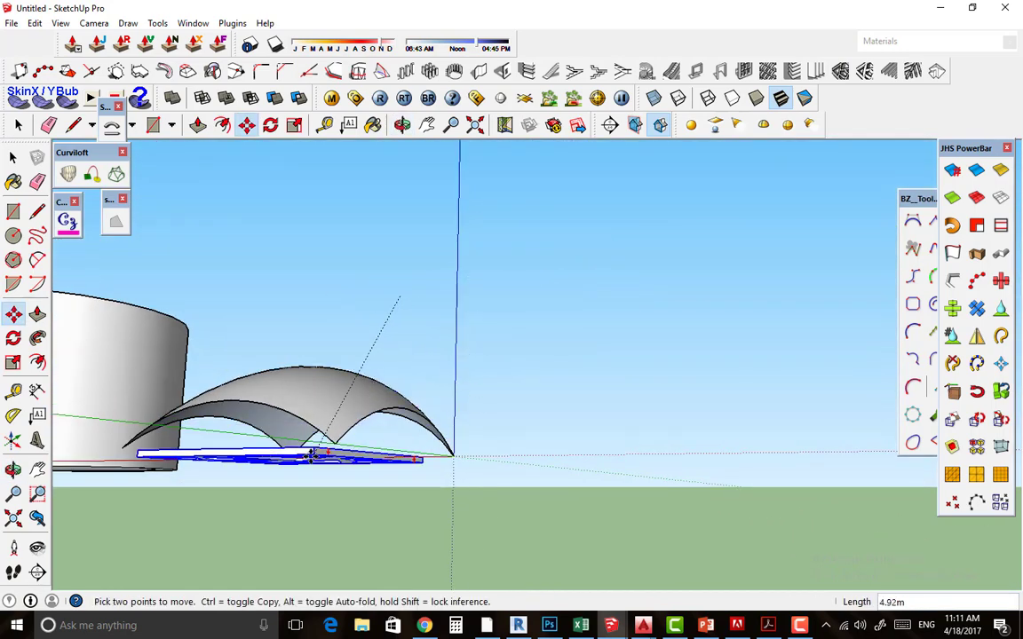
{"action": "left_click", "coordinate": [334, 436]}
{"action": "mouse_move", "coordinate": [336, 436]}
{"action": "middle_mouse_down"}
{"action": "mouse_move", "coordinate": [495, 372]}
{"action": "mouse_move", "coordinate": [603, 387]}
{"action": "mouse_move", "coordinate": [479, 360]}
{"action": "mouse_move", "coordinate": [373, 390]}
{"action": "middle_mouse_up"}
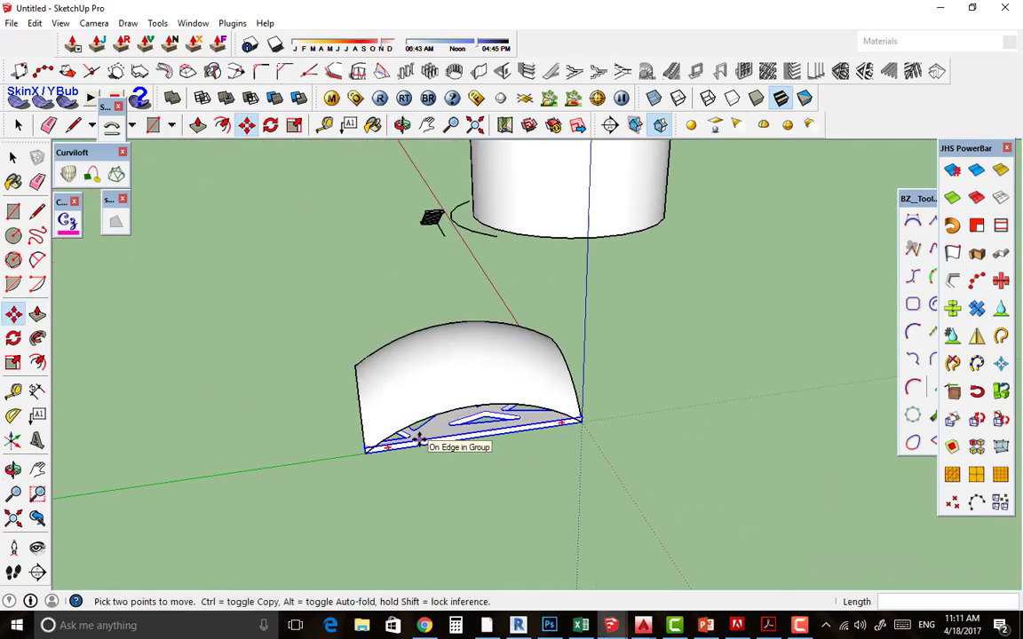
{"action": "left_click", "coordinate": [366, 453]}
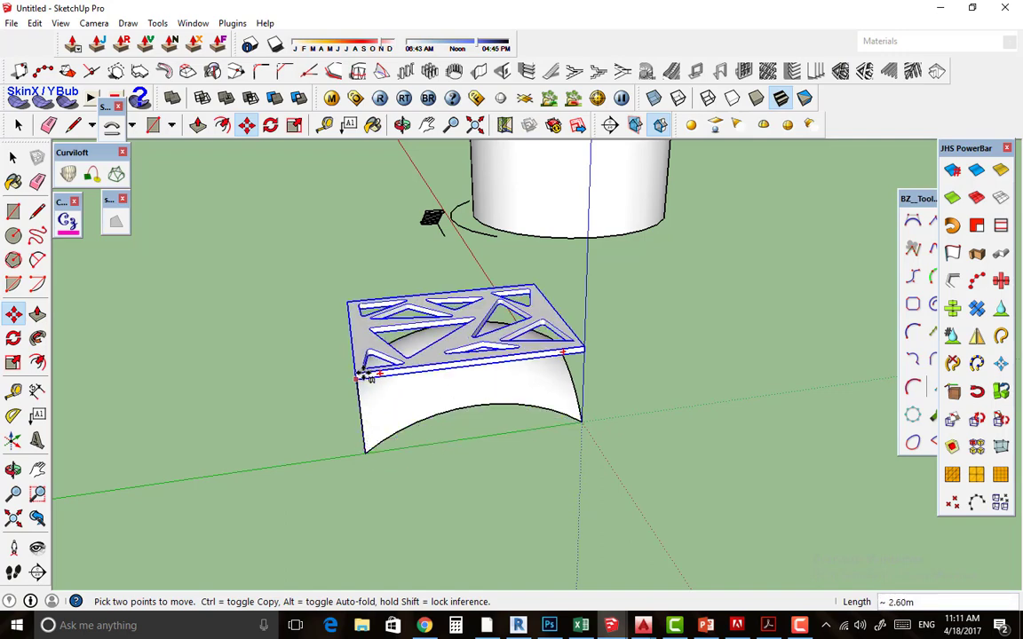
{"action": "mouse_move", "coordinate": [370, 299]}
{"action": "middle_mouse_down"}
{"action": "mouse_move", "coordinate": [468, 251]}
{"action": "mouse_move", "coordinate": [320, 440]}
{"action": "mouse_move", "coordinate": [333, 358]}
{"action": "middle_mouse_up"}
{"action": "key", "text": "Escape"}
Draw a rectangle matching the panel's top, drop it 1 m below, and group it.
{"action": "key", "text": "r"}
{"action": "left_click", "coordinate": [347, 221]}
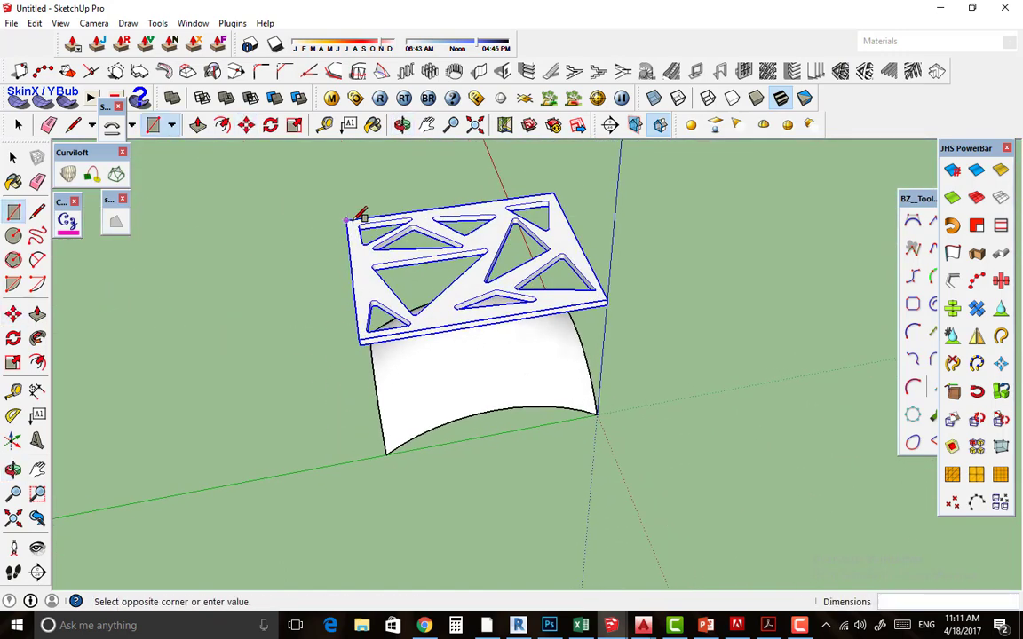
{"action": "left_click", "coordinate": [607, 300]}
{"action": "key", "text": "space"}
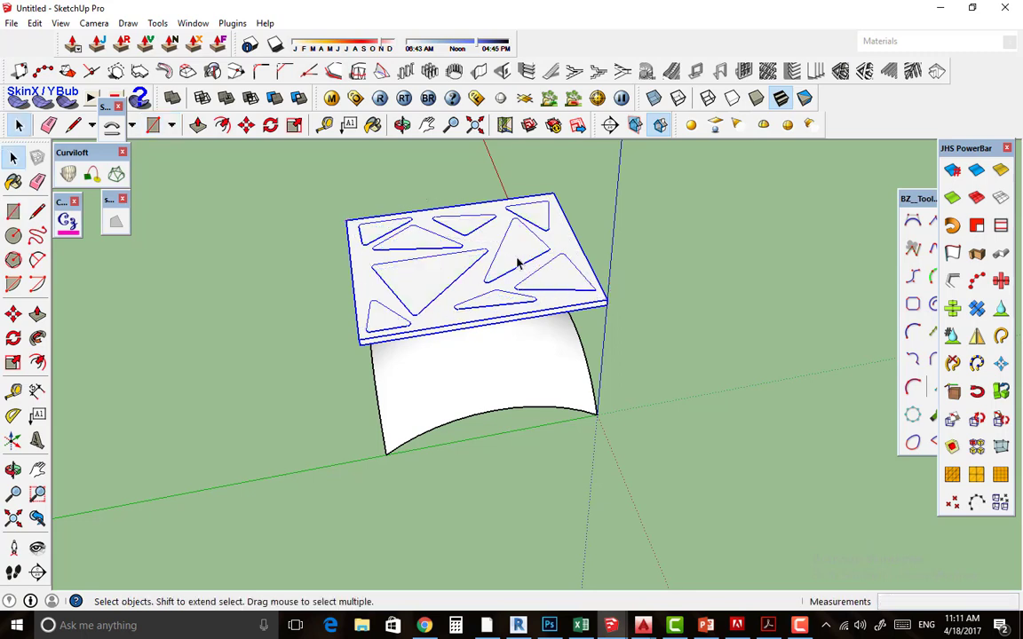
{"action": "left_click", "coordinate": [518, 258]}
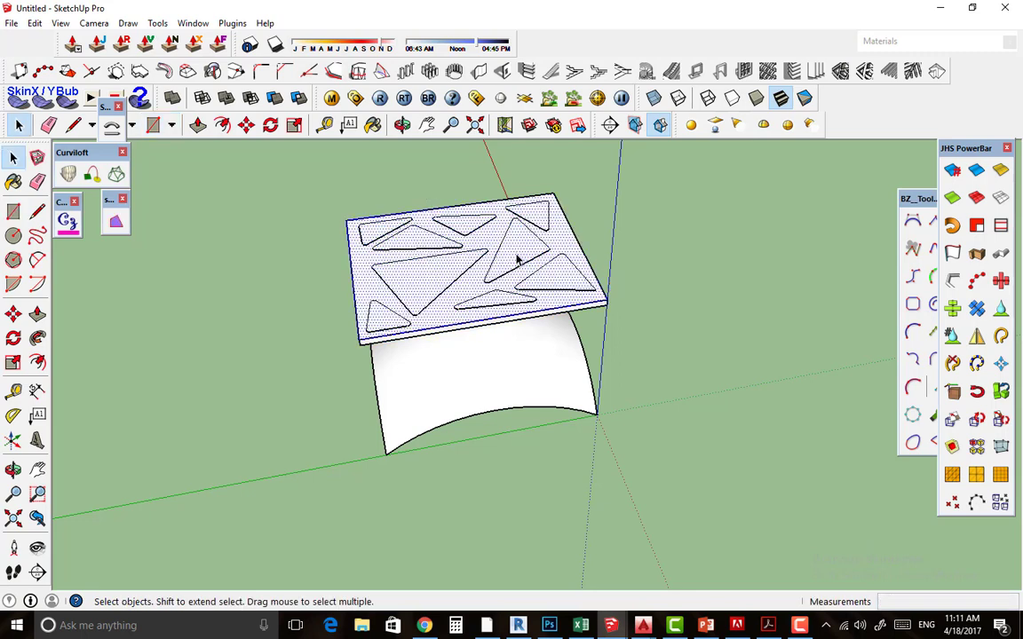
{"action": "key", "text": "m"}
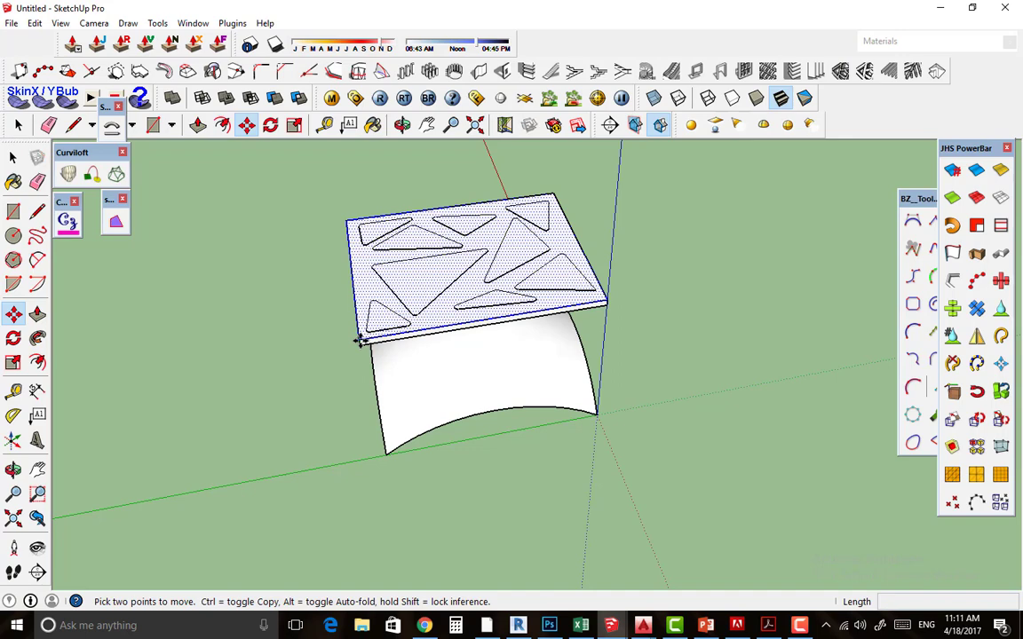
{"action": "left_click_drag", "start_coordinate": [360, 340], "coordinate": [364, 360]}
{"action": "middle_click_drag", "start_coordinate": [365, 360], "coordinate": [376, 300]}
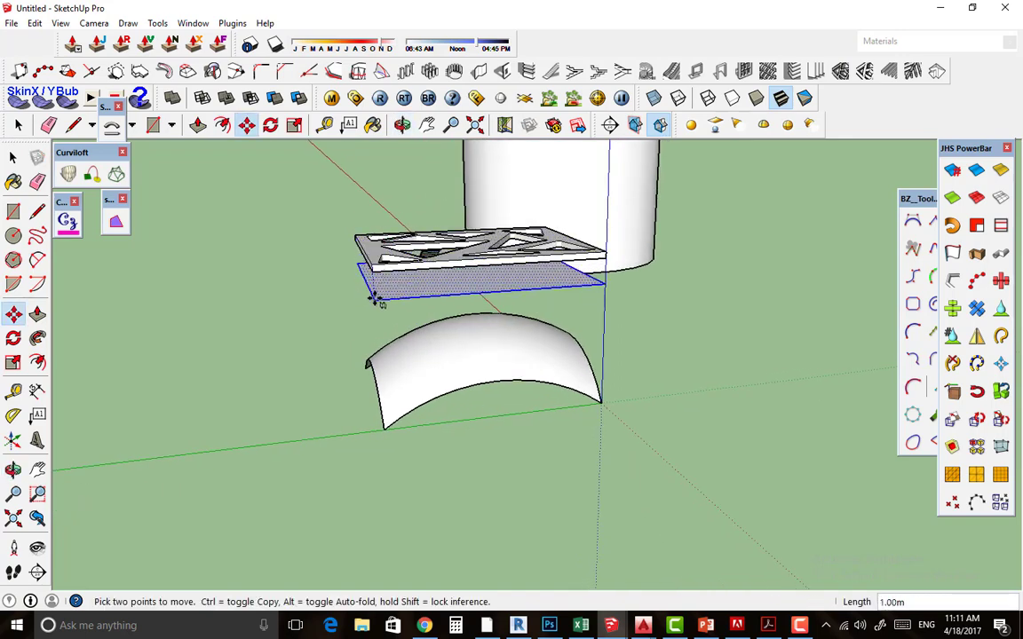
{"action": "key", "text": "space"}
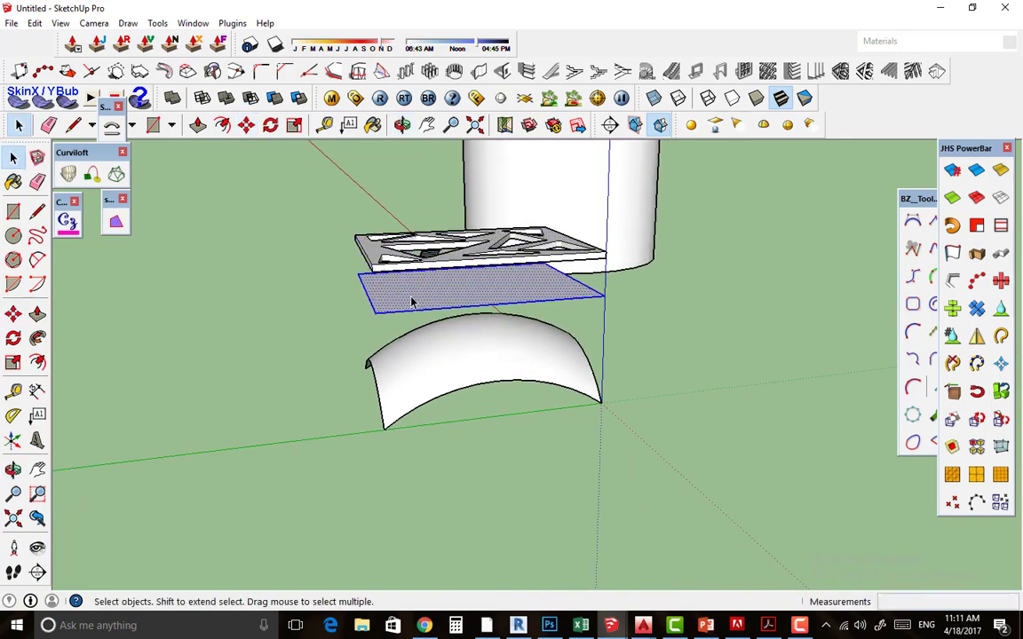
{"action": "right_click", "coordinate": [409, 298]}
{"action": "left_click", "coordinate": [440, 330]}
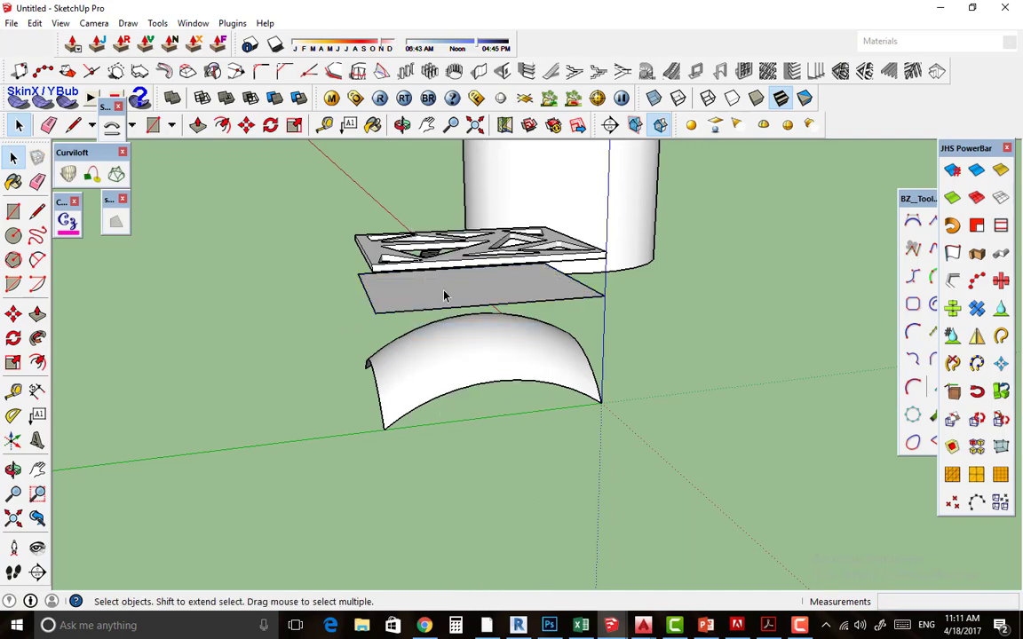
{"action": "middle_click_drag", "start_coordinate": [445, 292], "coordinate": [281, 350]}
Draw vertical lines from the rectangle's corners down to the arch's base corners.
{"action": "key", "text": "l"}
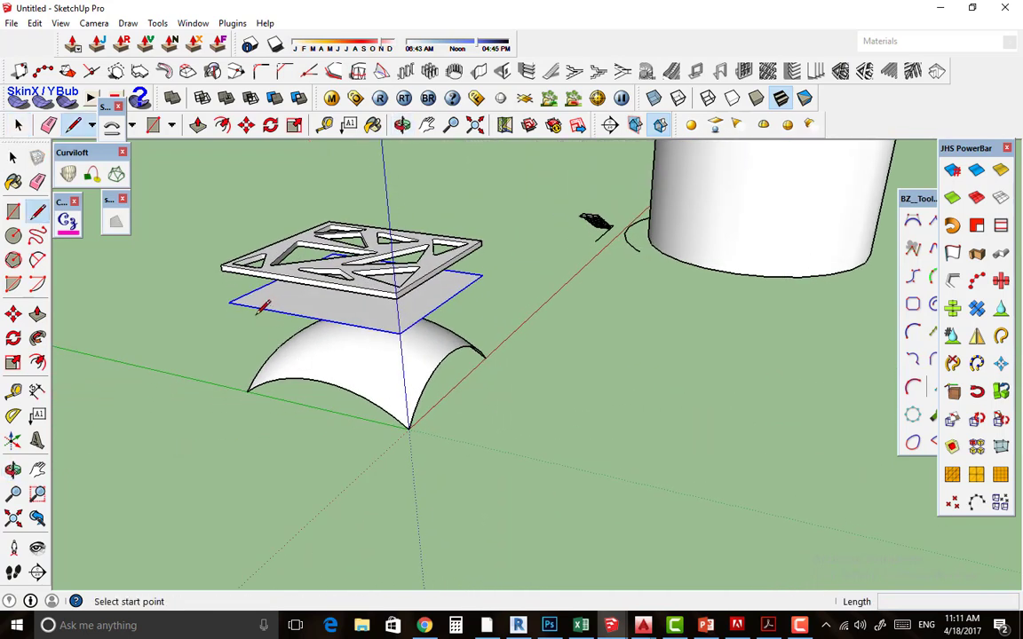
{"action": "left_click", "coordinate": [229, 304]}
{"action": "left_click", "coordinate": [247, 389]}
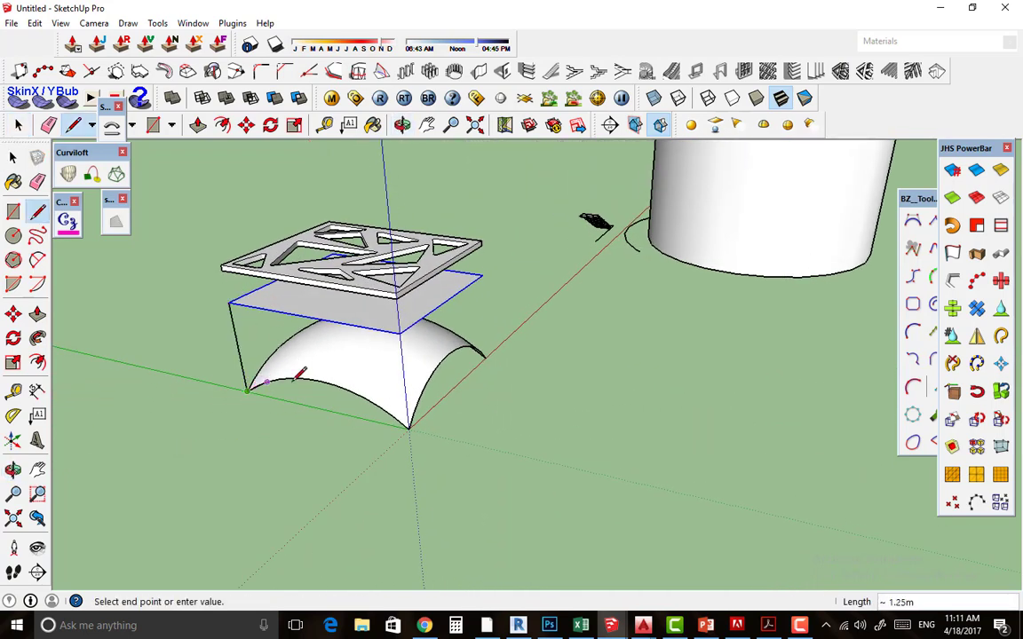
{"action": "key", "text": "Escape"}
{"action": "left_click", "coordinate": [400, 333]}
{"action": "left_click", "coordinate": [407, 426]}
{"action": "key", "text": "space"}
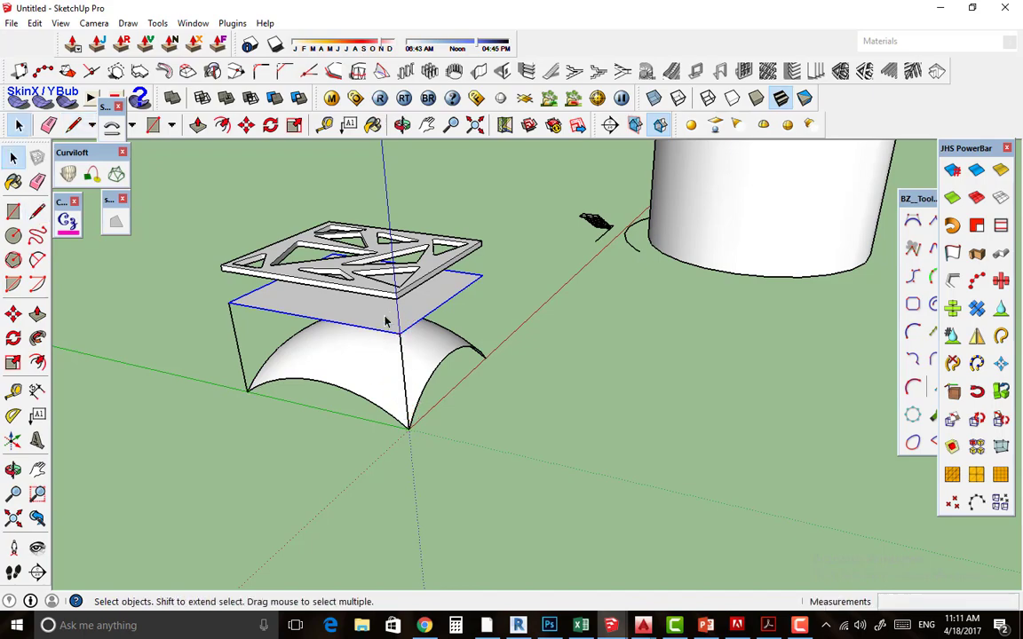
{"action": "mouse_move", "coordinate": [384, 345]}
{"action": "middle_mouse_down"}
{"action": "mouse_move", "coordinate": [431, 583]}
{"action": "mouse_move", "coordinate": [455, 451]}
{"action": "mouse_move", "coordinate": [424, 267]}
{"action": "mouse_move", "coordinate": [575, 199]}
{"action": "mouse_move", "coordinate": [450, 380]}
{"action": "mouse_move", "coordinate": [468, 402]}
{"action": "middle_mouse_up"}
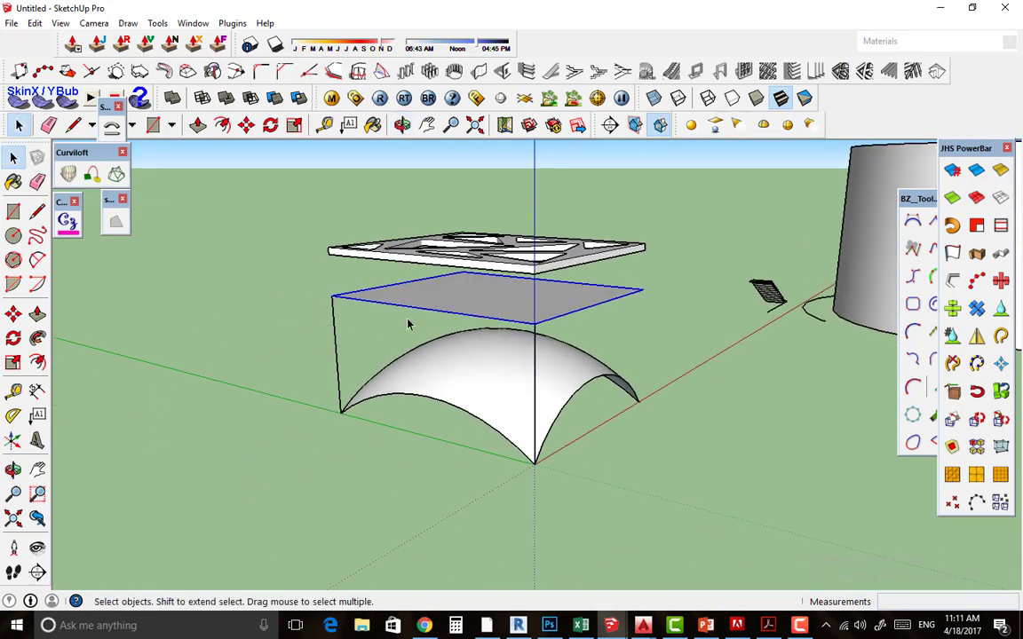
{"action": "left_click", "coordinate": [336, 353]}
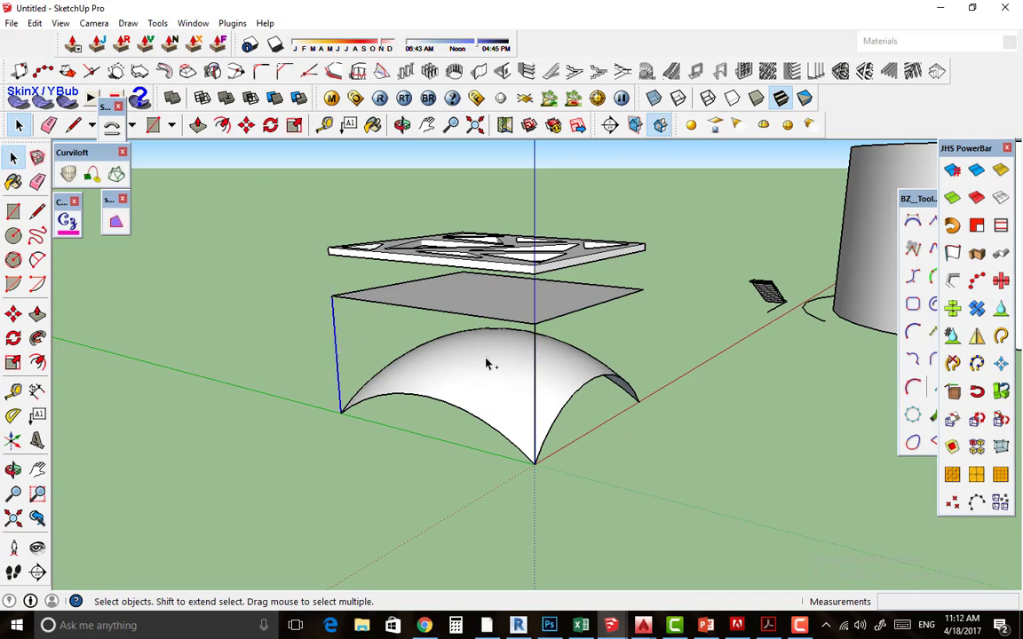
Group the arched surface, then group it together with the grey rectangle.
{"action": "right_click", "coordinate": [536, 373]}
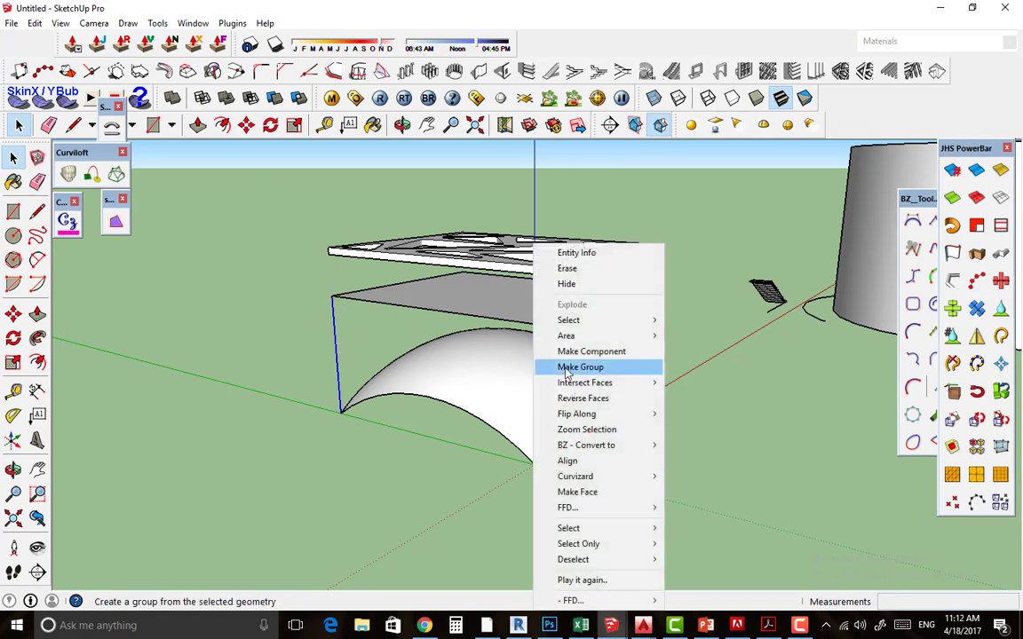
{"action": "left_click", "coordinate": [630, 366]}
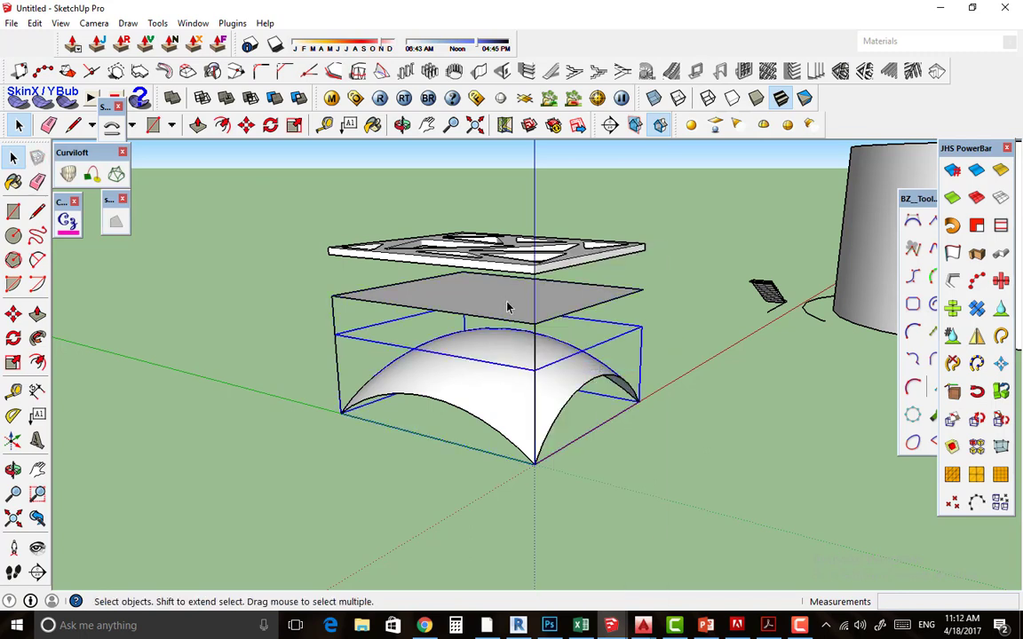
{"action": "left_click", "coordinate": [508, 307]}
{"action": "left_click", "coordinate": [479, 368], "text": "ctrl"}
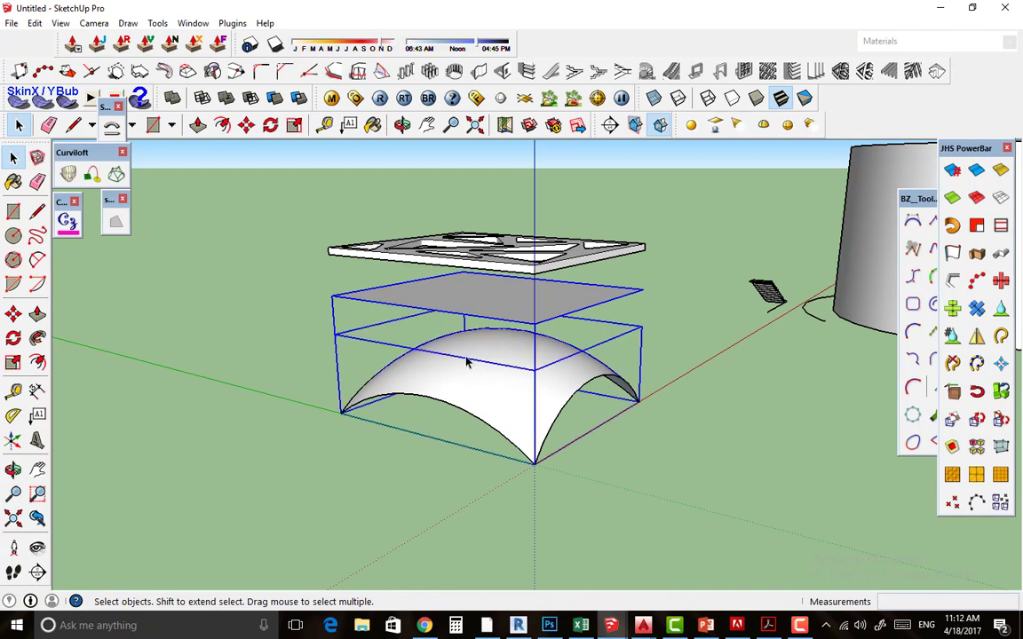
{"action": "right_click", "coordinate": [466, 361]}
{"action": "left_click", "coordinate": [494, 365]}
{"action": "middle_click_drag", "start_coordinate": [498, 365], "coordinate": [503, 335]}
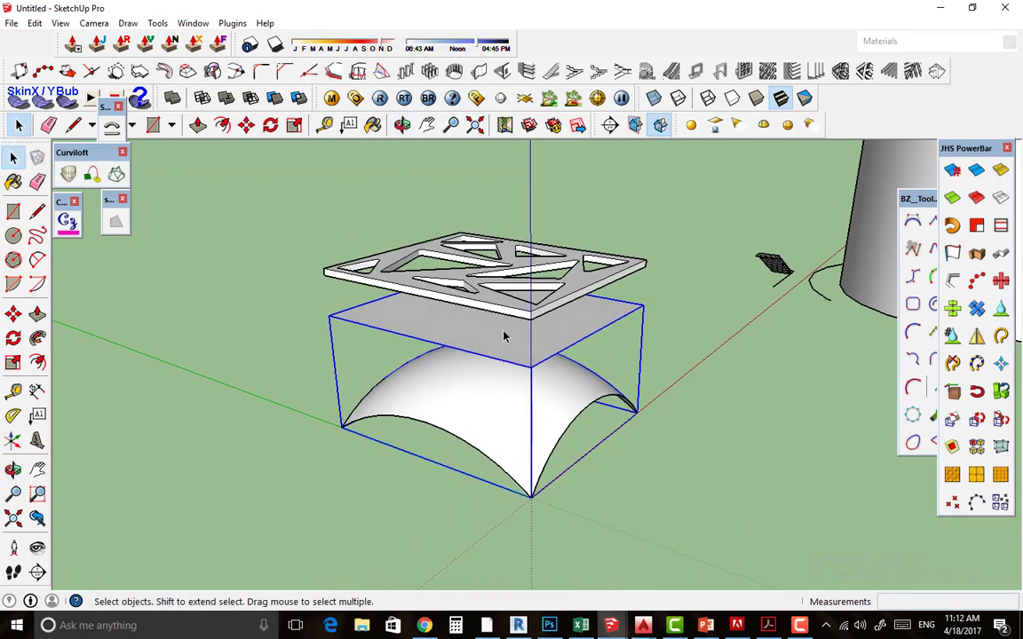
{"action": "scroll", "coordinate": [515, 320], "scroll_direction": "up", "scroll_amount": 2}
Move the perforated panel down from its corner onto the rectangle's corner.
{"action": "left_click", "coordinate": [530, 290]}
{"action": "scroll", "coordinate": [532, 321], "scroll_direction": "up", "scroll_amount": 2}
{"action": "key", "text": "m"}
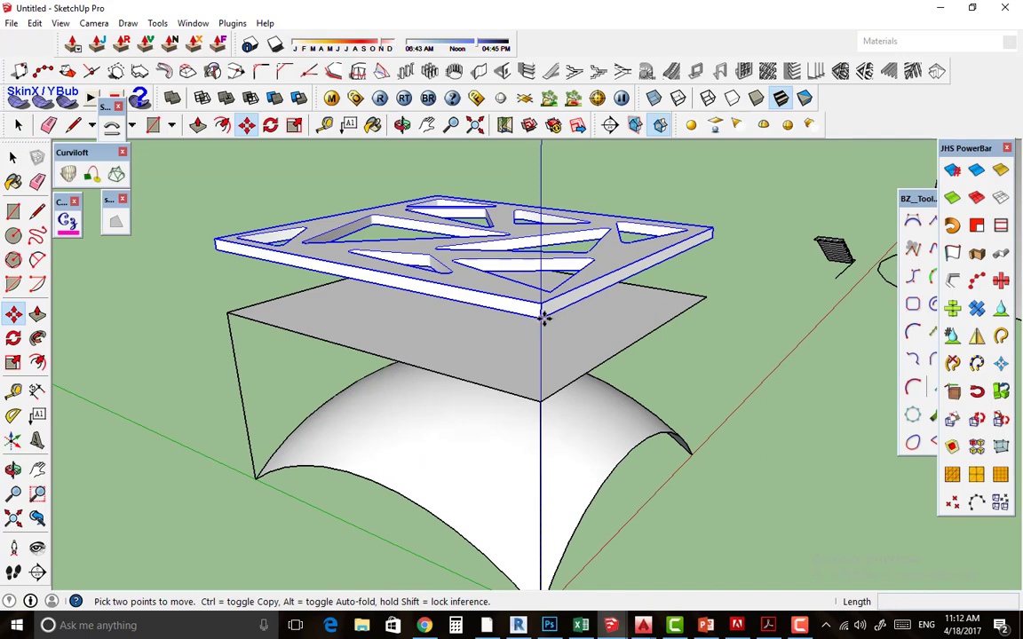
{"action": "left_click", "coordinate": [543, 315]}
{"action": "left_click", "coordinate": [541, 398]}
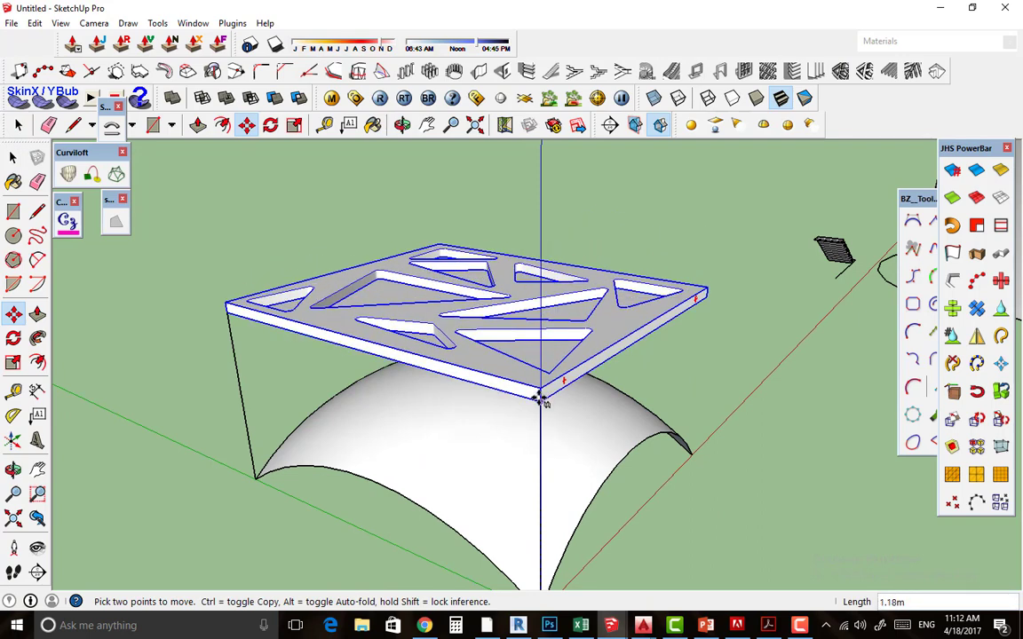
{"action": "scroll", "coordinate": [513, 297], "scroll_direction": "down", "scroll_amount": 3}
{"action": "key", "text": "space"}
{"action": "left_click", "coordinate": [331, 302]}
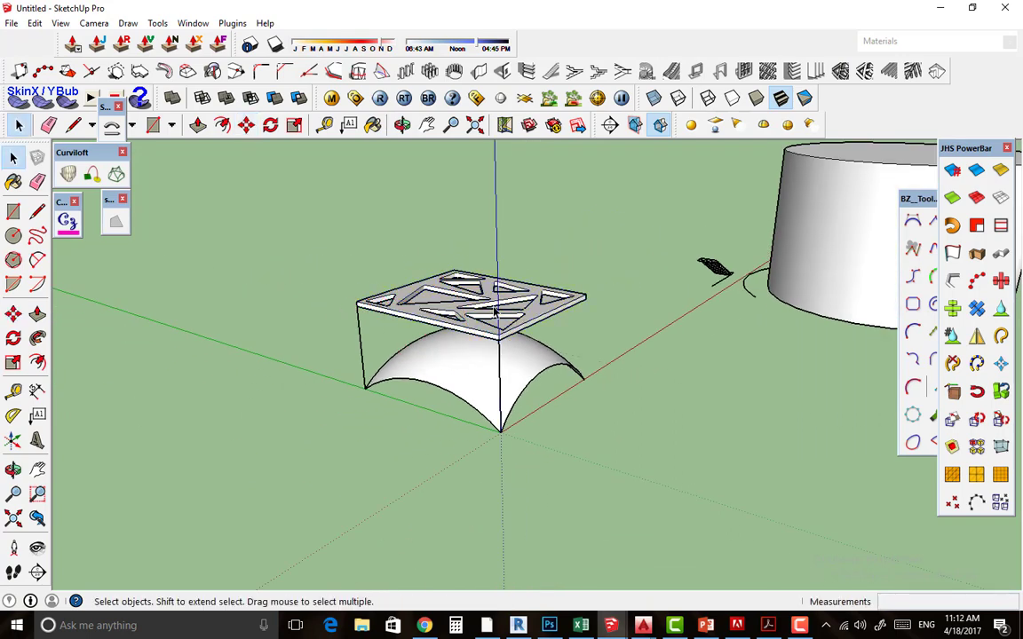
Select the rectangle-and-surface group together with the perforated panel.
{"action": "scroll", "coordinate": [480, 373], "scroll_direction": "up", "scroll_amount": 2}
{"action": "mouse_move", "coordinate": [481, 373]}
{"action": "middle_mouse_down"}
{"action": "mouse_move", "coordinate": [425, 317]}
{"action": "mouse_move", "coordinate": [468, 381]}
{"action": "middle_mouse_up"}
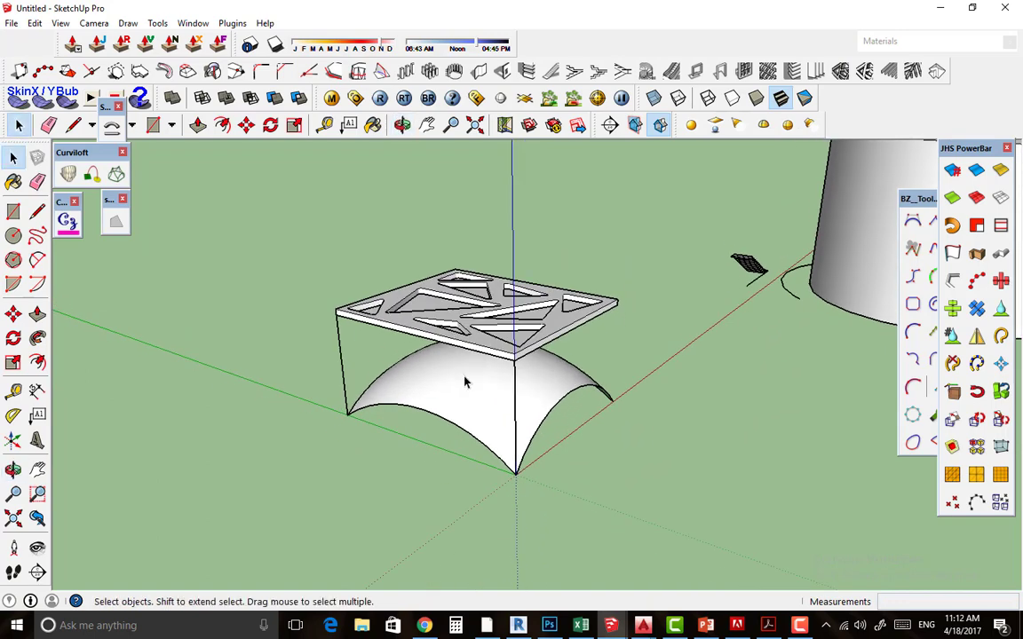
{"action": "left_click", "coordinate": [468, 381]}
{"action": "left_click", "coordinate": [478, 343], "text": "shift"}
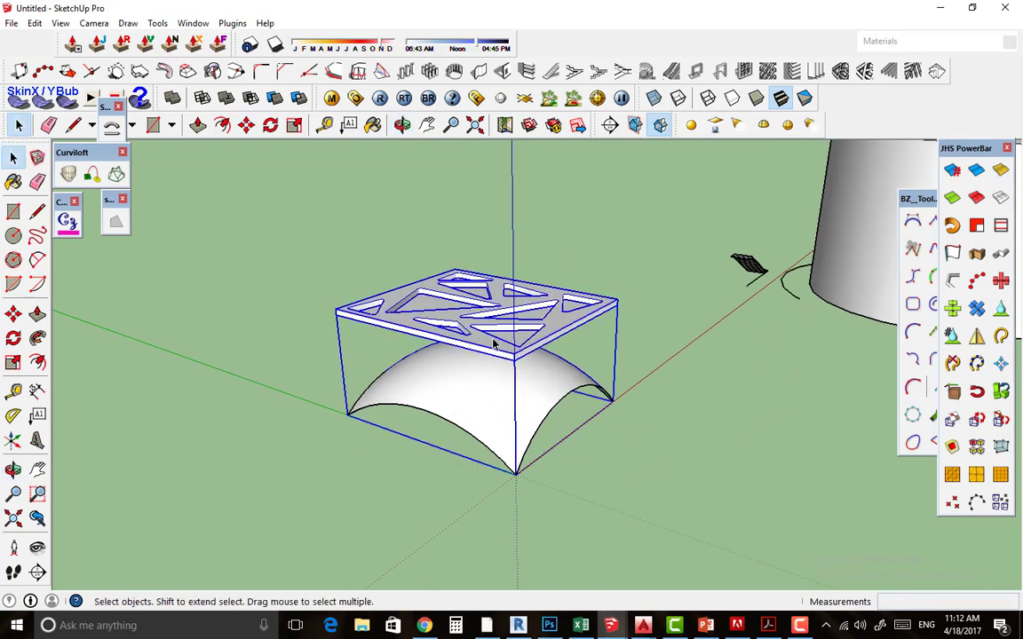
Run Plugins > Flowify > Flowify to wrap the triangle pattern onto the arch.
{"action": "left_click", "coordinate": [234, 24]}
{"action": "mouse_move", "coordinate": [154, 60]}
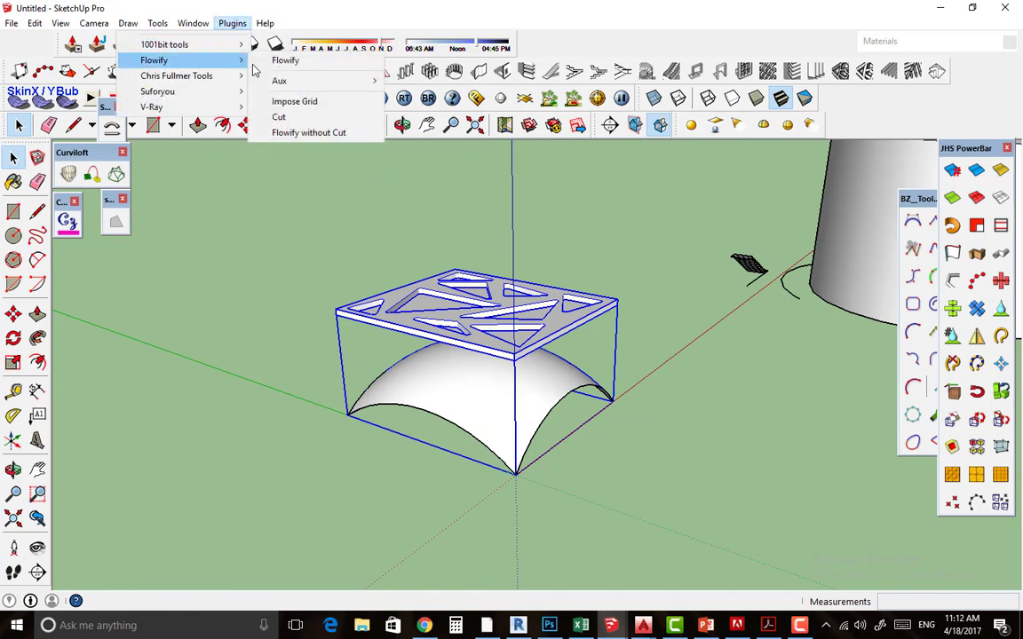
{"action": "left_click", "coordinate": [275, 62]}
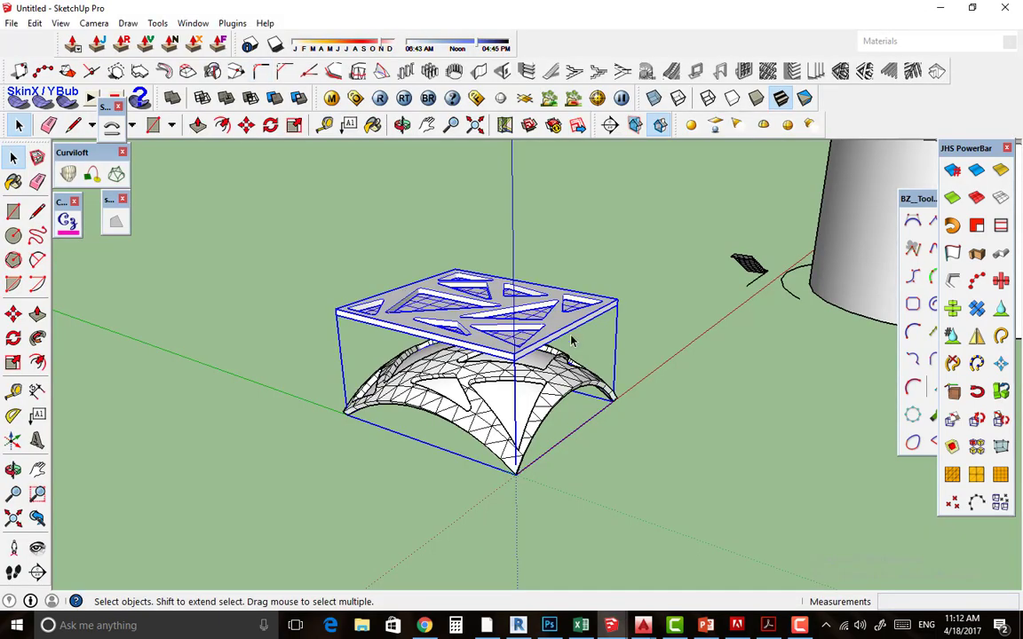
{"action": "mouse_move", "coordinate": [572, 340]}
{"action": "middle_mouse_down"}
{"action": "mouse_move", "coordinate": [533, 373]}
{"action": "mouse_move", "coordinate": [504, 430]}
{"action": "mouse_move", "coordinate": [456, 422]}
{"action": "middle_mouse_up"}
Move the flowed pattern off to the right of the original setup.
{"action": "left_click", "coordinate": [456, 422]}
{"action": "scroll", "coordinate": [378, 397], "scroll_direction": "up", "scroll_amount": 3}
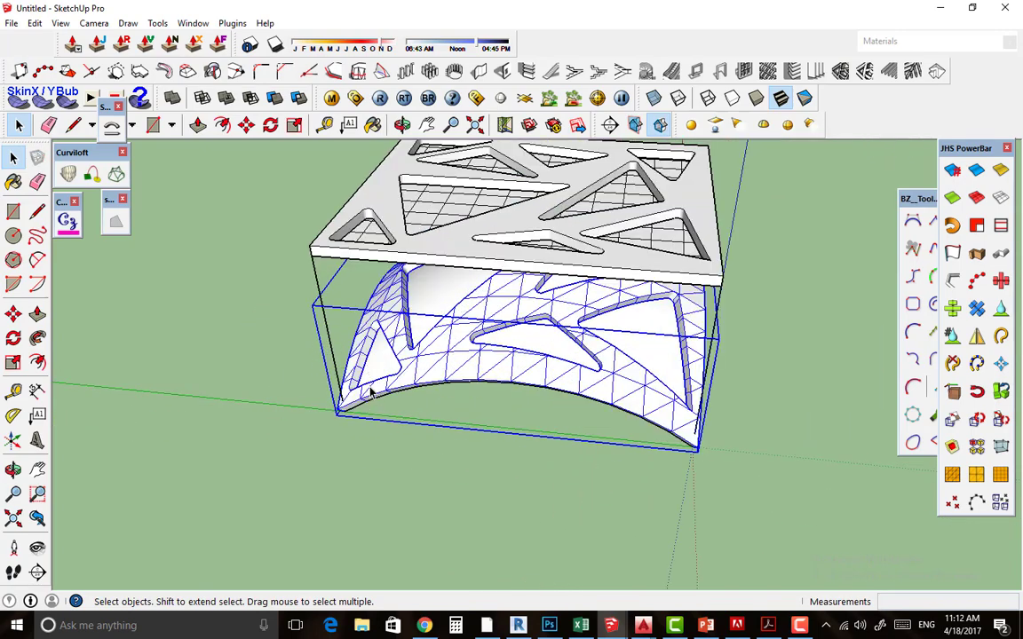
{"action": "key", "text": "m"}
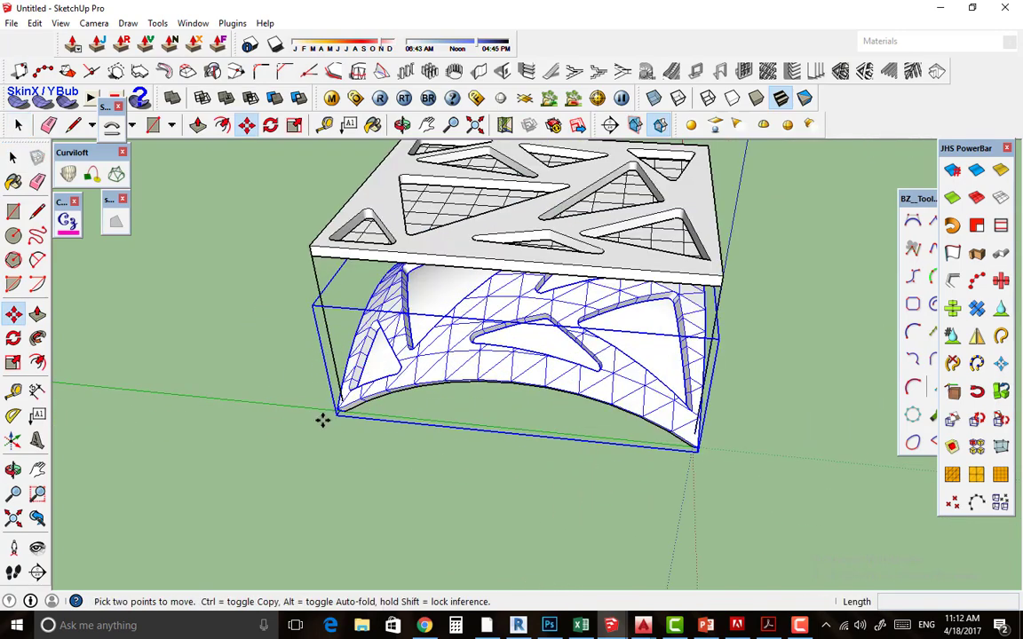
{"action": "left_click", "coordinate": [321, 417]}
{"action": "left_click", "coordinate": [736, 461]}
{"action": "scroll", "coordinate": [407, 376], "scroll_direction": "down", "scroll_amount": 3}
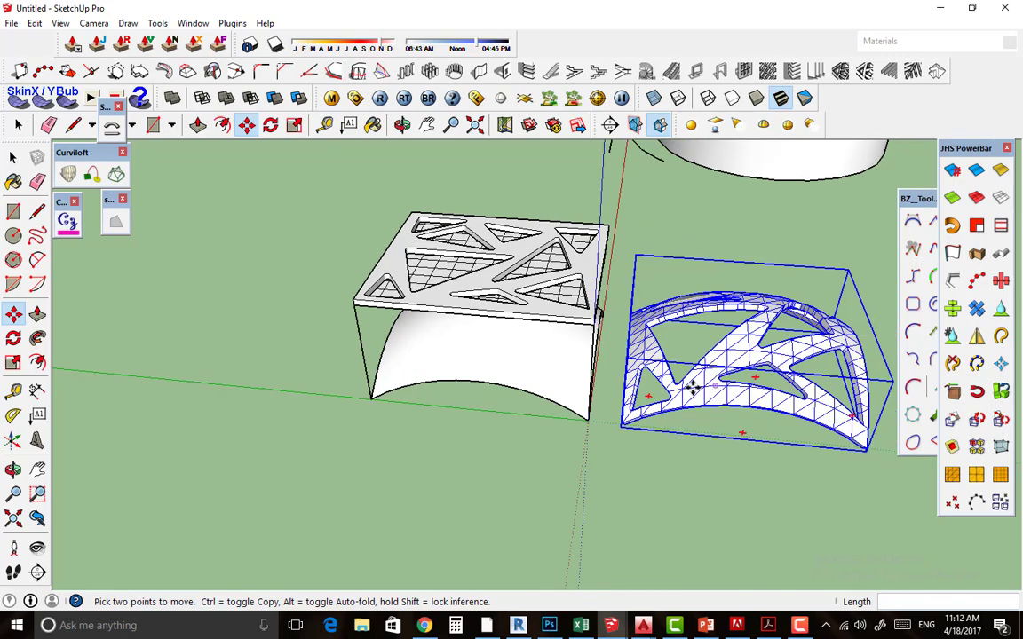
Soften the flowed pattern's wireframe edges via its right-click menu.
{"action": "key", "text": "space"}
{"action": "right_click", "coordinate": [699, 401]}
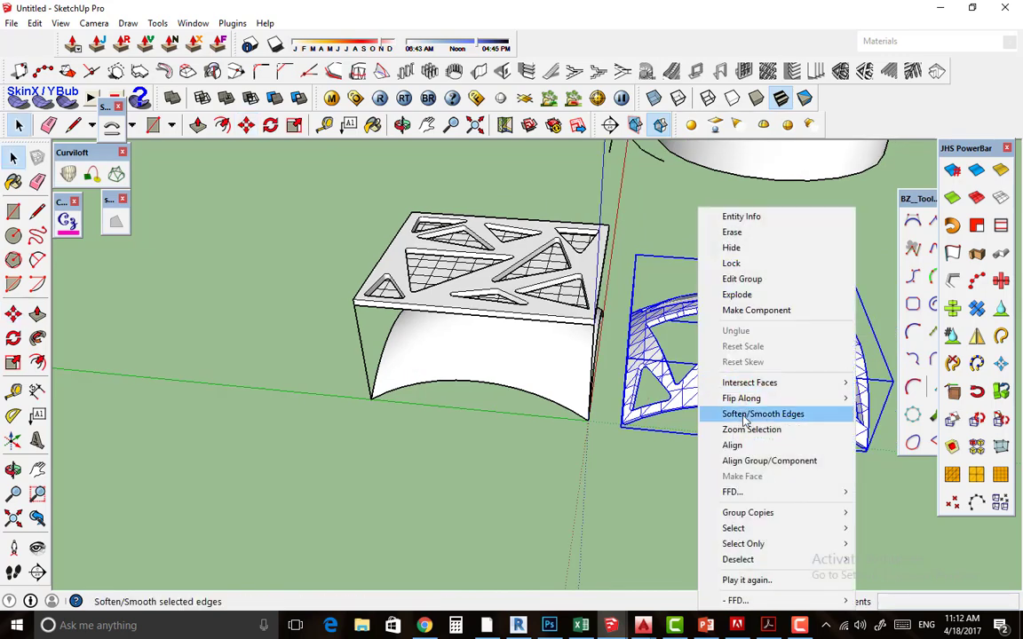
{"action": "left_click", "coordinate": [744, 416]}
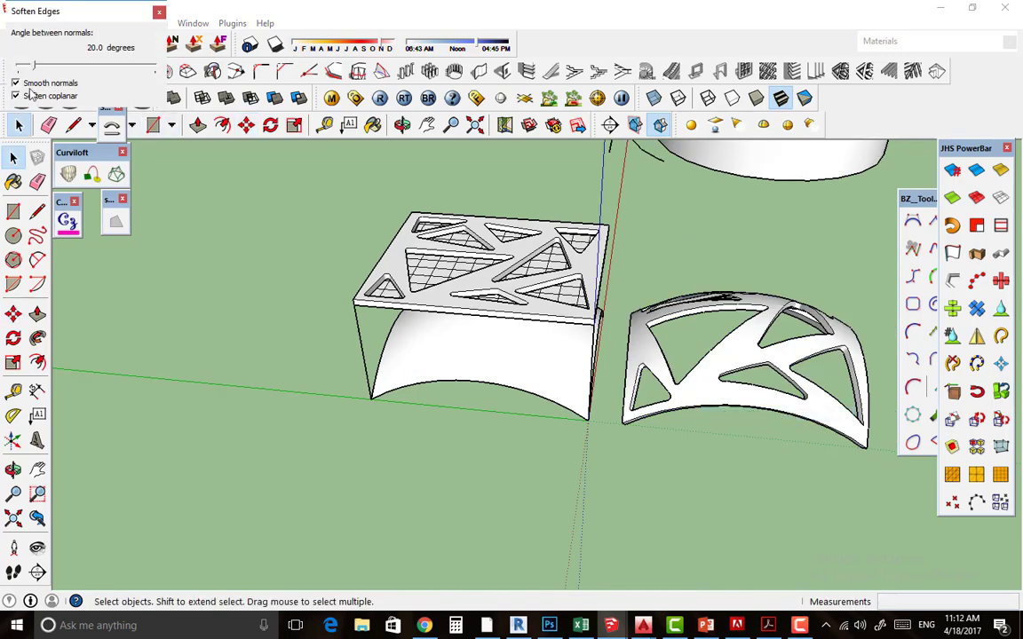
{"action": "left_click", "coordinate": [157, 17]}
{"action": "left_click", "coordinate": [609, 440]}
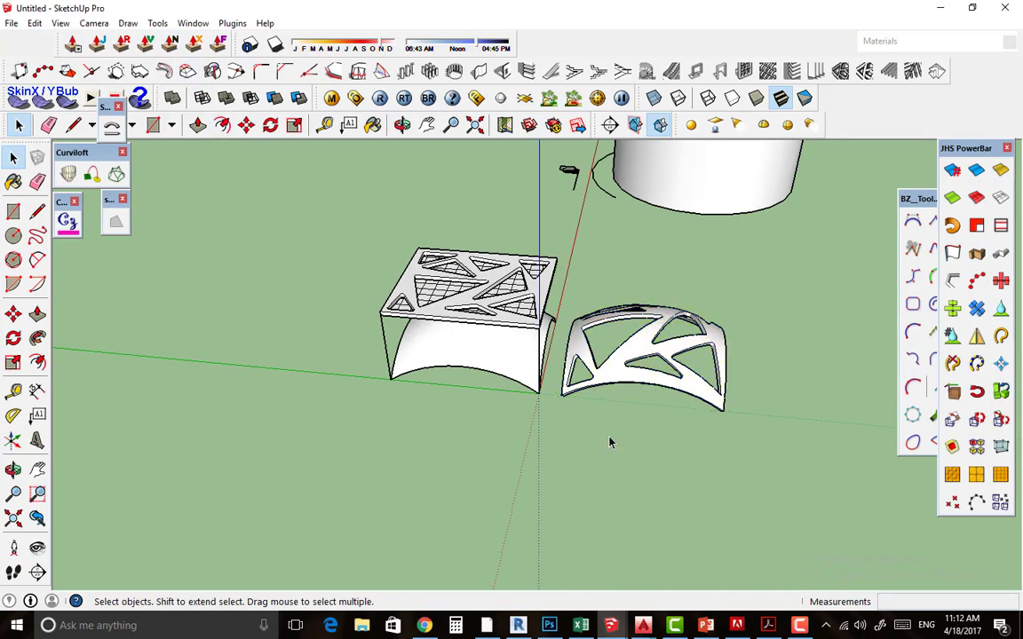
Select the perforated shell and view it at an angle beside the original.
{"action": "mouse_move", "coordinate": [610, 440]}
{"action": "middle_mouse_down"}
{"action": "mouse_move", "coordinate": [519, 373]}
{"action": "mouse_move", "coordinate": [589, 376]}
{"action": "mouse_move", "coordinate": [487, 201]}
{"action": "mouse_move", "coordinate": [363, 203]}
{"action": "mouse_move", "coordinate": [544, 242]}
{"action": "mouse_move", "coordinate": [439, 201]}
{"action": "middle_mouse_up"}
{"action": "scroll", "coordinate": [588, 376], "scroll_direction": "up", "scroll_amount": 5}
{"action": "key", "text": "space"}
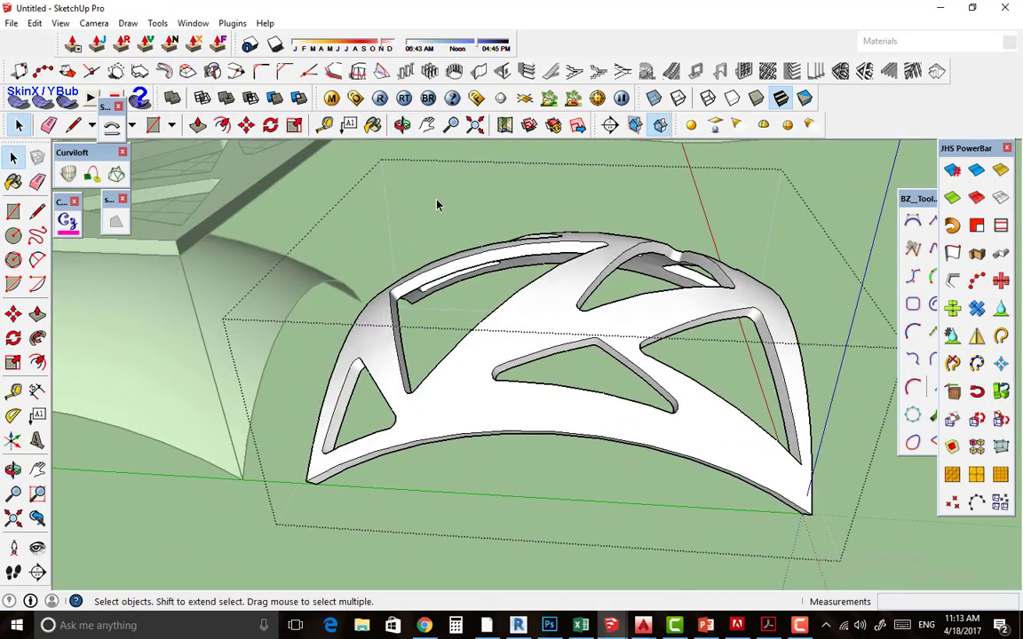
{"action": "scroll", "coordinate": [439, 200], "scroll_direction": "down", "scroll_amount": 5}
{"action": "middle_click_drag", "start_coordinate": [519, 277], "coordinate": [476, 164]}
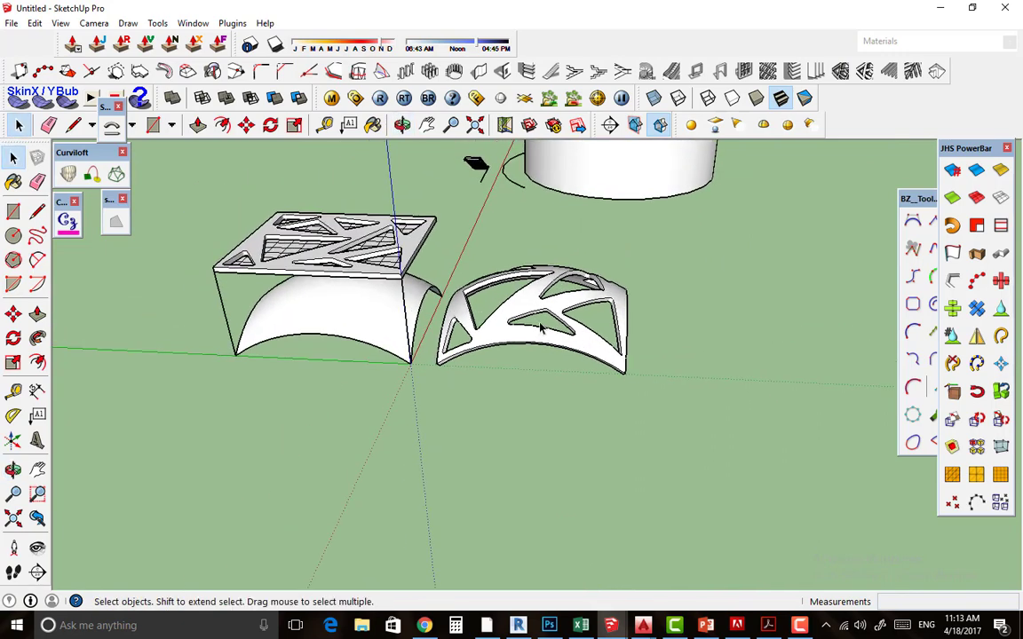
{"action": "scroll", "coordinate": [555, 321], "scroll_direction": "up", "scroll_amount": 2}
{"action": "left_click", "coordinate": [536, 291]}
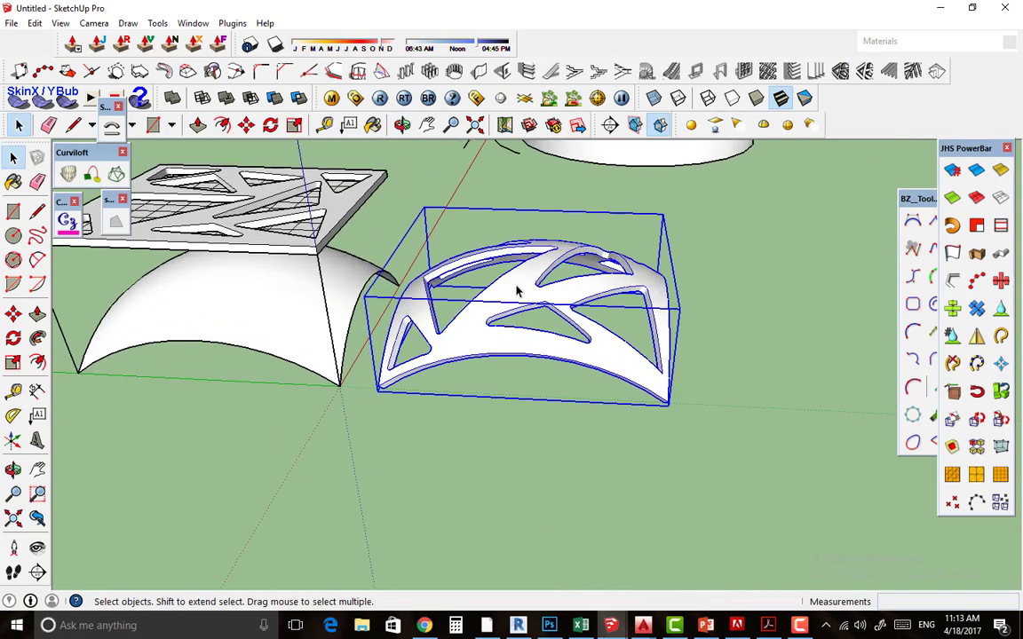
{"action": "scroll", "coordinate": [520, 290], "scroll_direction": "down", "scroll_amount": 2}
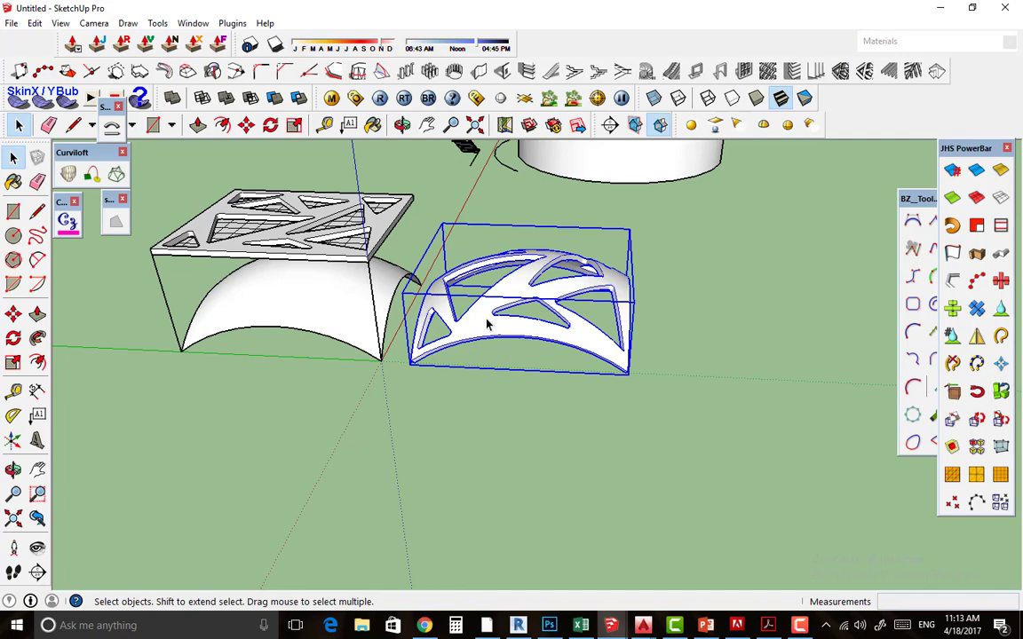
{"action": "mouse_move", "coordinate": [487, 325]}
{"action": "middle_mouse_down"}
{"action": "mouse_move", "coordinate": [423, 218]}
{"action": "mouse_move", "coordinate": [365, 210]}
{"action": "mouse_move", "coordinate": [354, 236]}
{"action": "mouse_move", "coordinate": [540, 292]}
{"action": "mouse_move", "coordinate": [516, 291]}
{"action": "middle_mouse_up"}
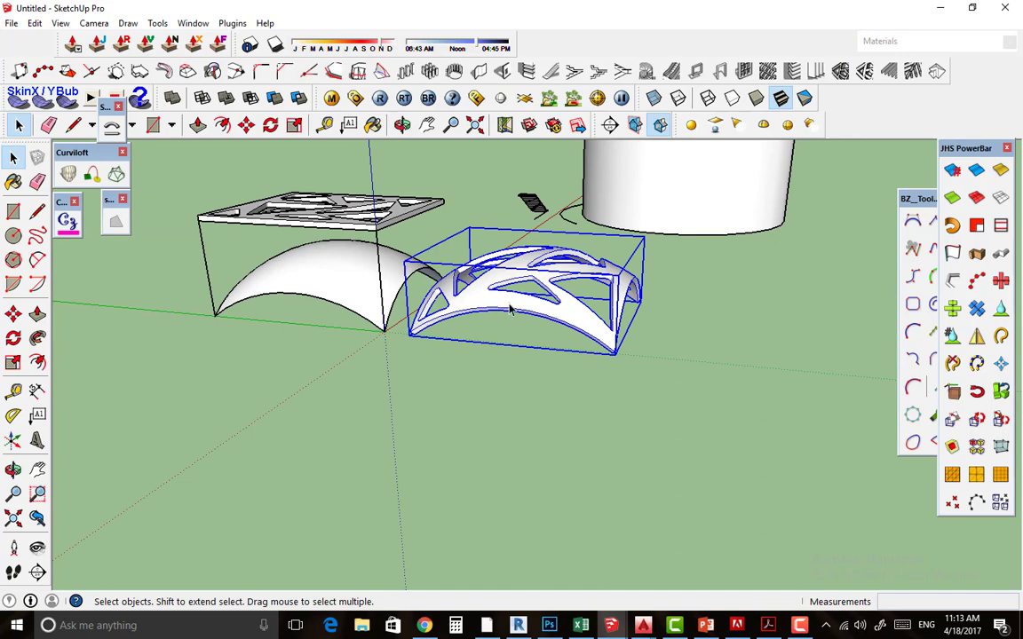
{"action": "scroll", "coordinate": [510, 307], "scroll_direction": "up", "scroll_amount": 2}
{"action": "middle_click_drag", "start_coordinate": [492, 288], "coordinate": [423, 213]}
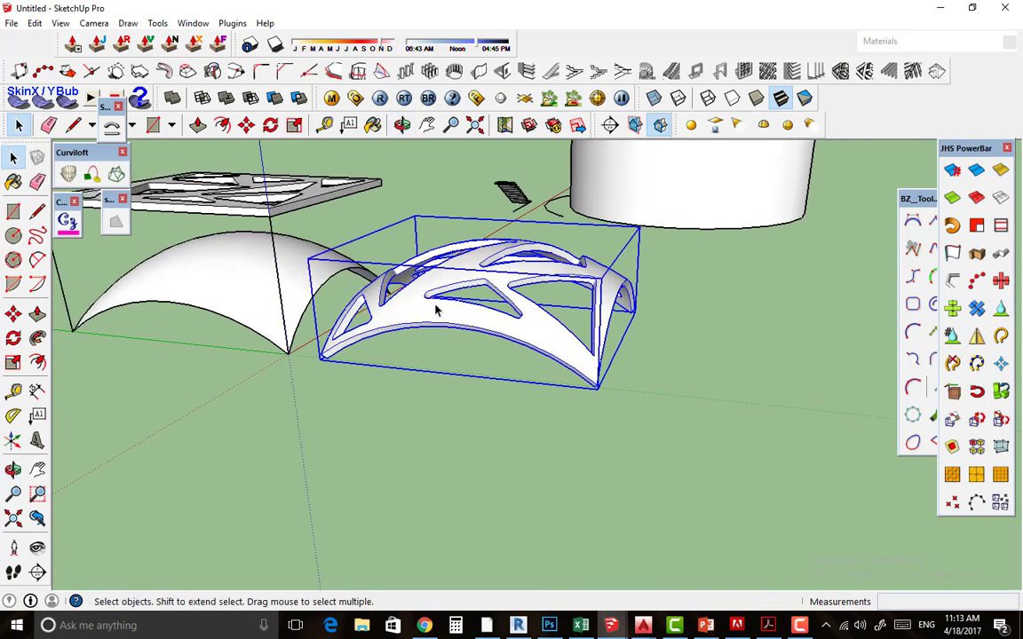
Apply an NxN FFD lattice of 5 by 5 by 5 to the arch panel.
{"action": "right_click", "coordinate": [423, 211]}
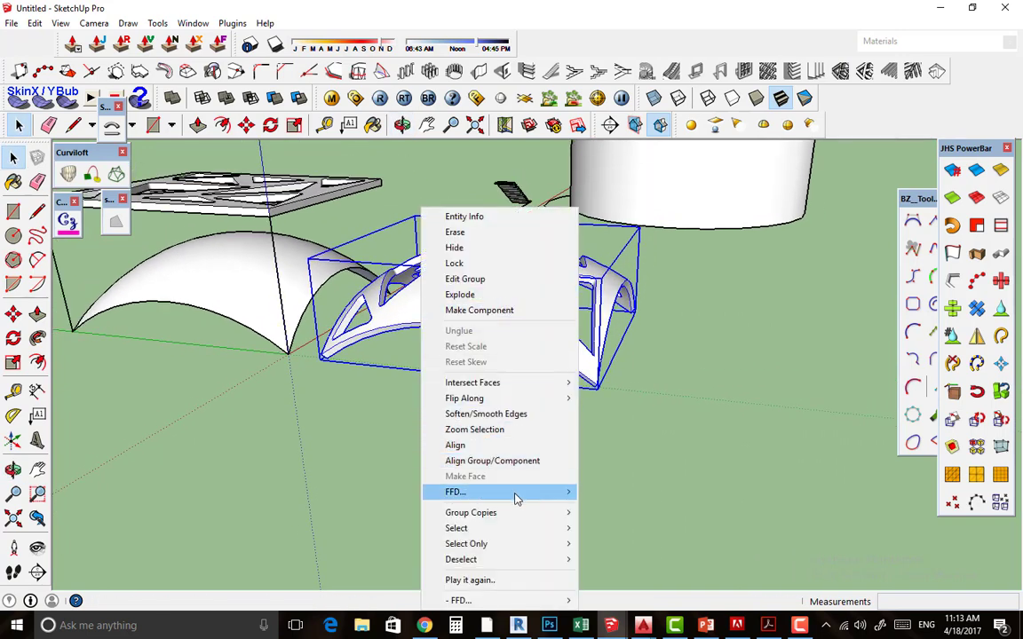
{"action": "mouse_move", "coordinate": [456, 492]}
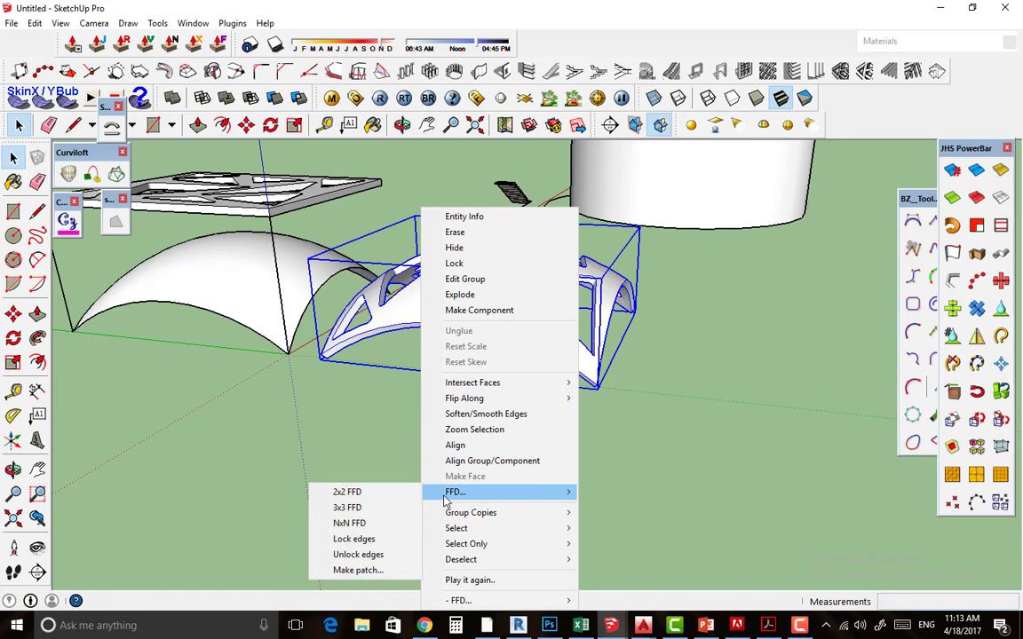
{"action": "left_click", "coordinate": [379, 524]}
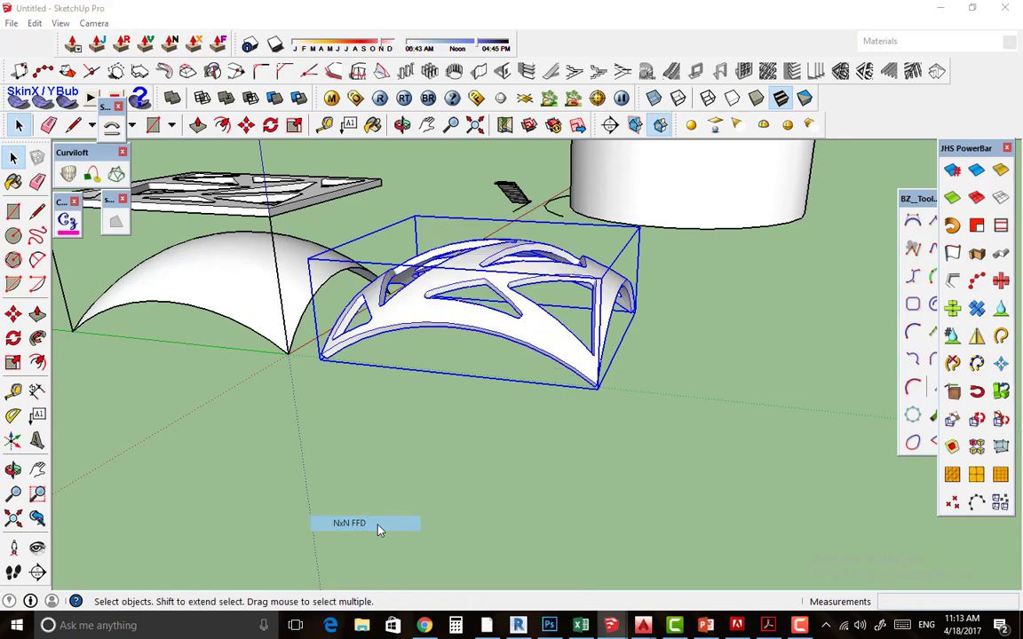
{"action": "left_click_drag", "start_coordinate": [529, 268], "coordinate": [477, 270]}
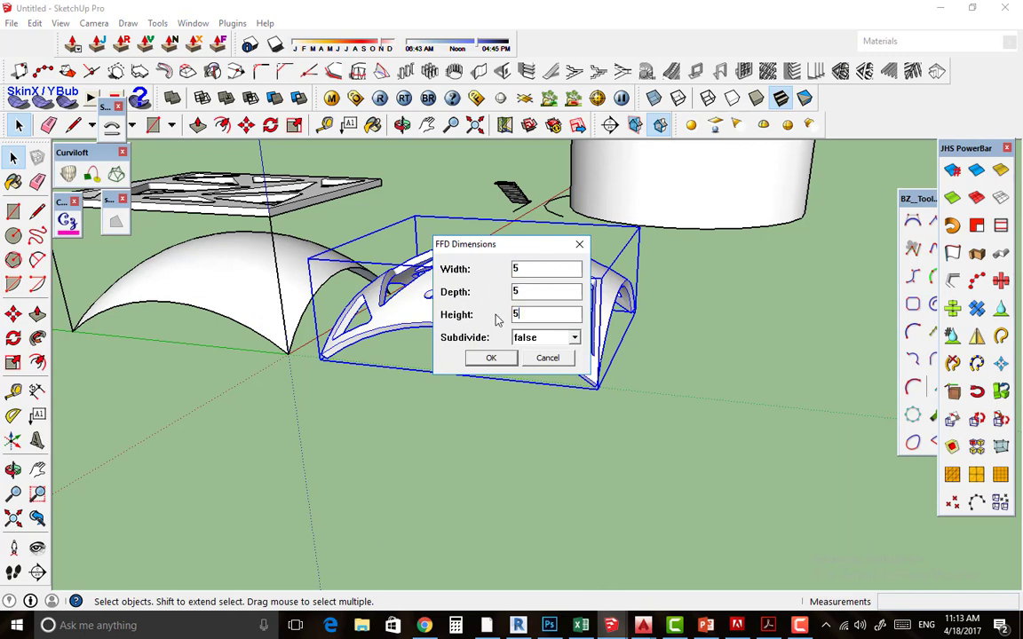
{"action": "left_click", "coordinate": [490, 358]}
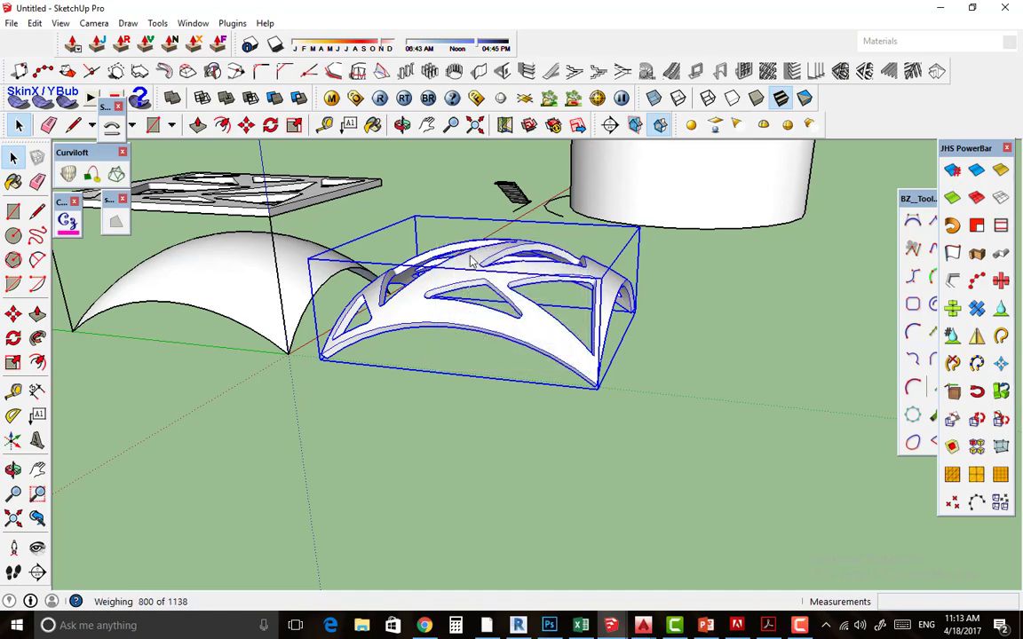
Open the FFD lattice group for editing and level the view of the arch.
{"action": "key", "text": "o"}
{"action": "left_click_drag", "start_coordinate": [587, 205], "coordinate": [553, 343]}
{"action": "key", "text": "space"}
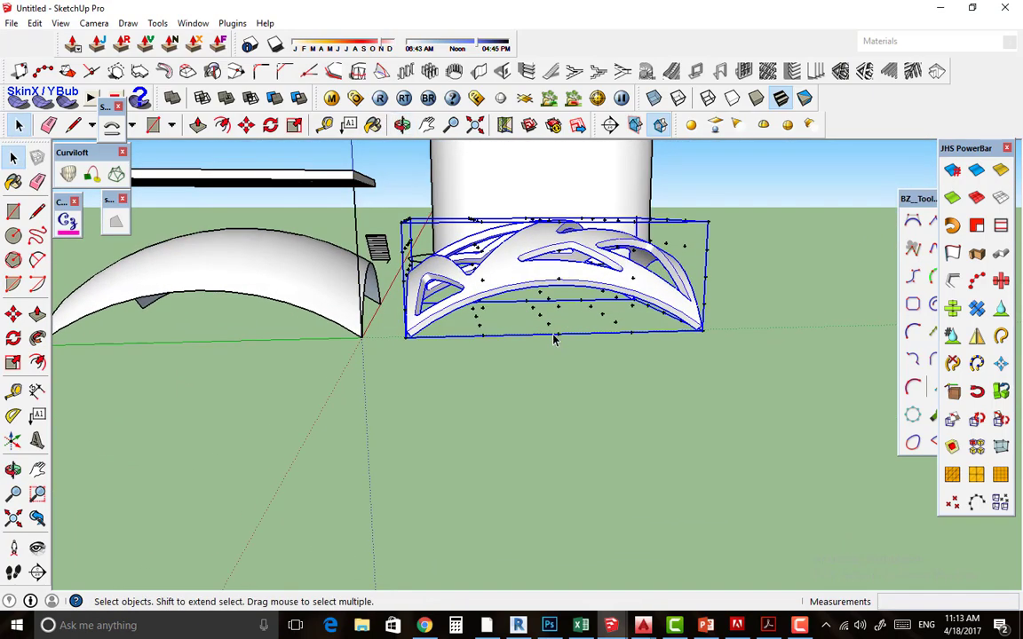
{"action": "left_click", "coordinate": [551, 333]}
{"action": "left_click", "coordinate": [549, 329]}
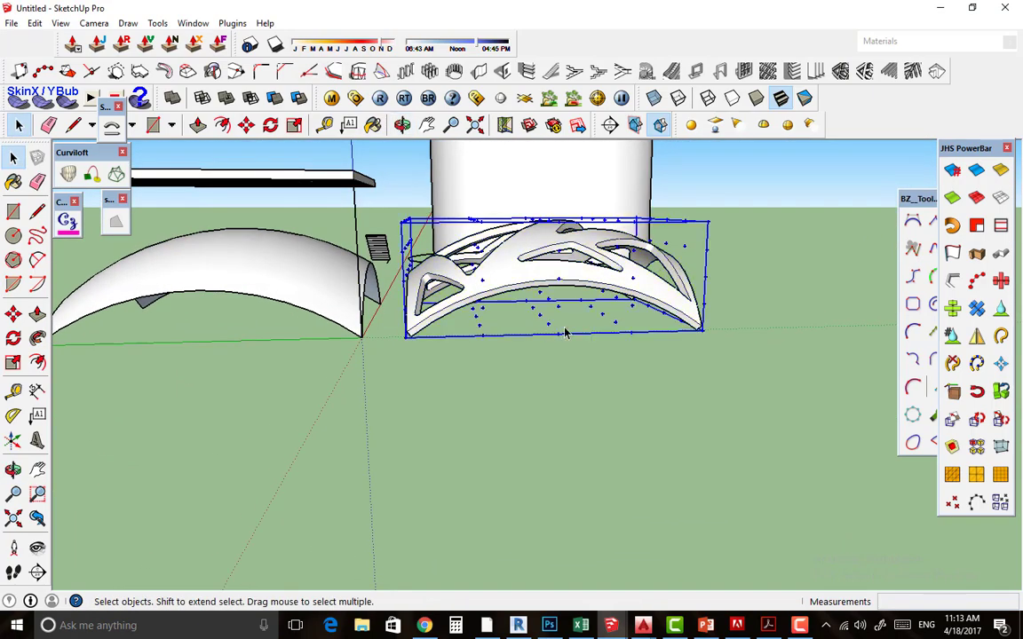
{"action": "mouse_move", "coordinate": [549, 329]}
{"action": "middle_mouse_down"}
{"action": "mouse_move", "coordinate": [543, 302]}
{"action": "mouse_move", "coordinate": [520, 300]}
{"action": "middle_mouse_up"}
{"action": "left_click", "coordinate": [511, 310]}
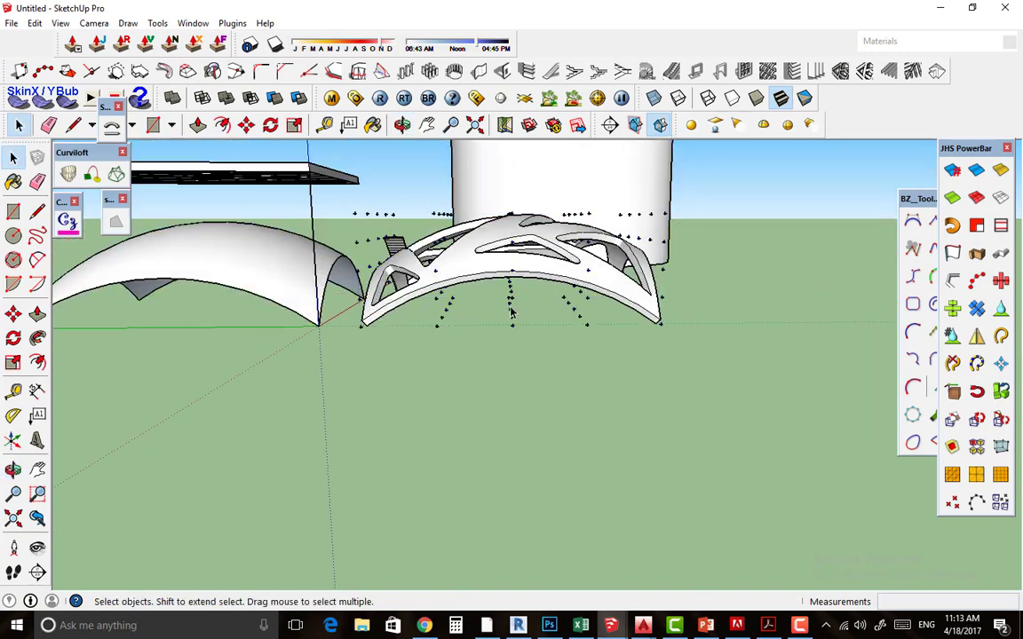
{"action": "double_click", "coordinate": [512, 305]}
{"action": "middle_click_drag", "start_coordinate": [645, 329], "coordinate": [632, 304]}
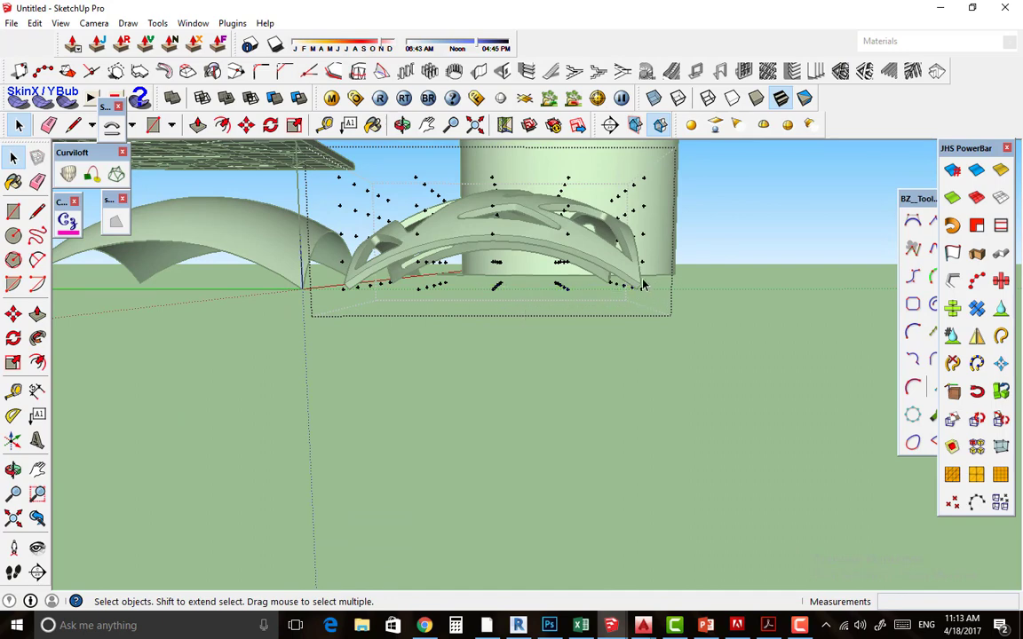
{"action": "middle_click_drag", "start_coordinate": [645, 284], "coordinate": [642, 267]}
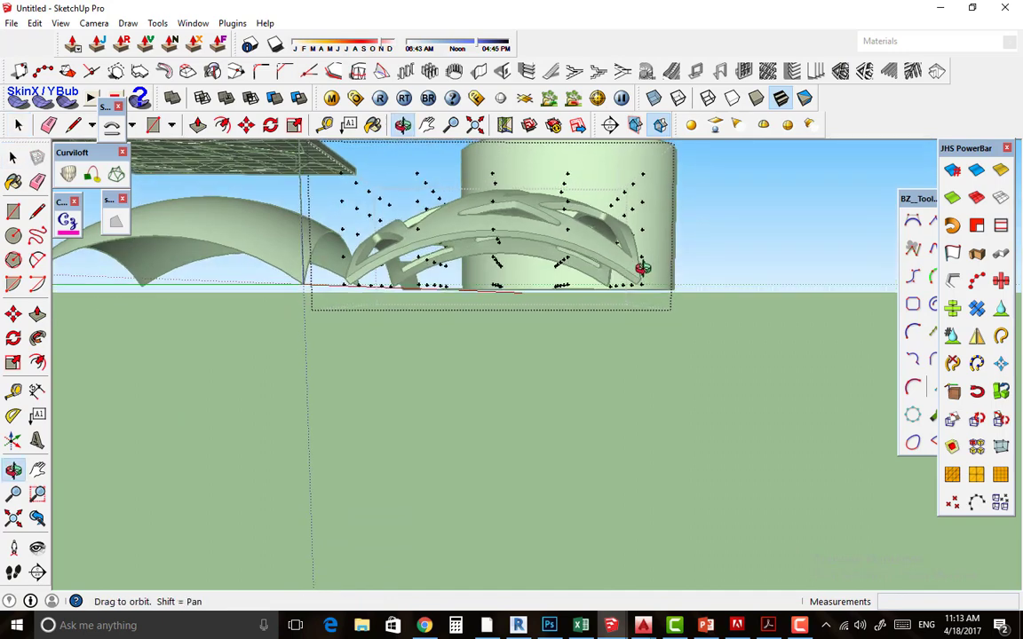
Move the bottom row of lattice points down to stretch the arch's legs.
{"action": "key", "text": "m"}
{"action": "left_click", "coordinate": [318, 300]}
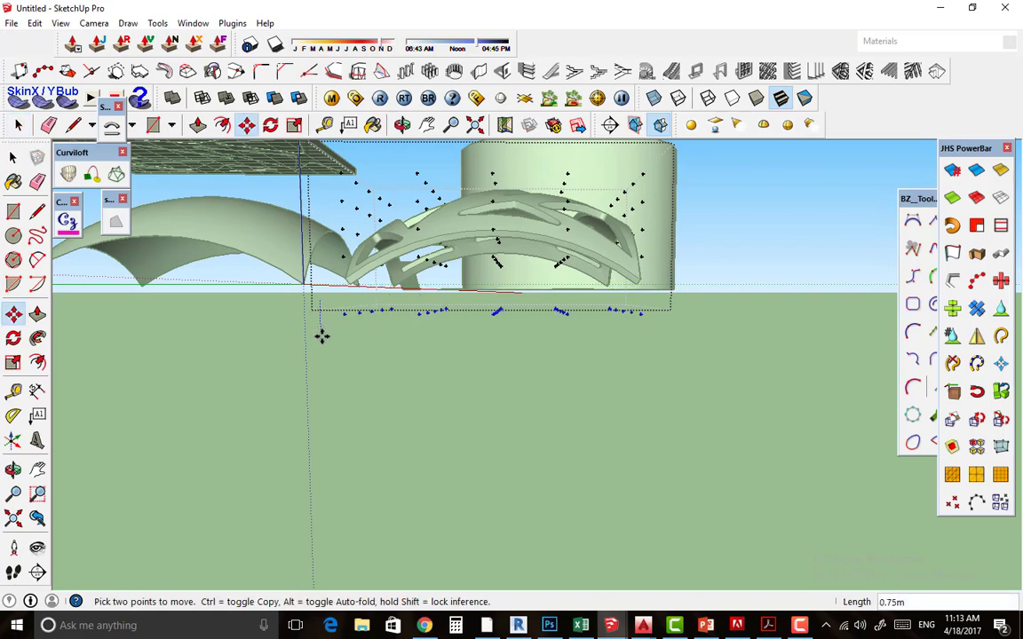
{"action": "left_click", "coordinate": [328, 372]}
{"action": "mouse_move", "coordinate": [516, 251]}
{"action": "middle_mouse_down"}
{"action": "mouse_move", "coordinate": [537, 337]}
{"action": "mouse_move", "coordinate": [434, 343]}
{"action": "mouse_move", "coordinate": [491, 335]}
{"action": "mouse_move", "coordinate": [479, 283]}
{"action": "mouse_move", "coordinate": [417, 269]}
{"action": "middle_mouse_up"}
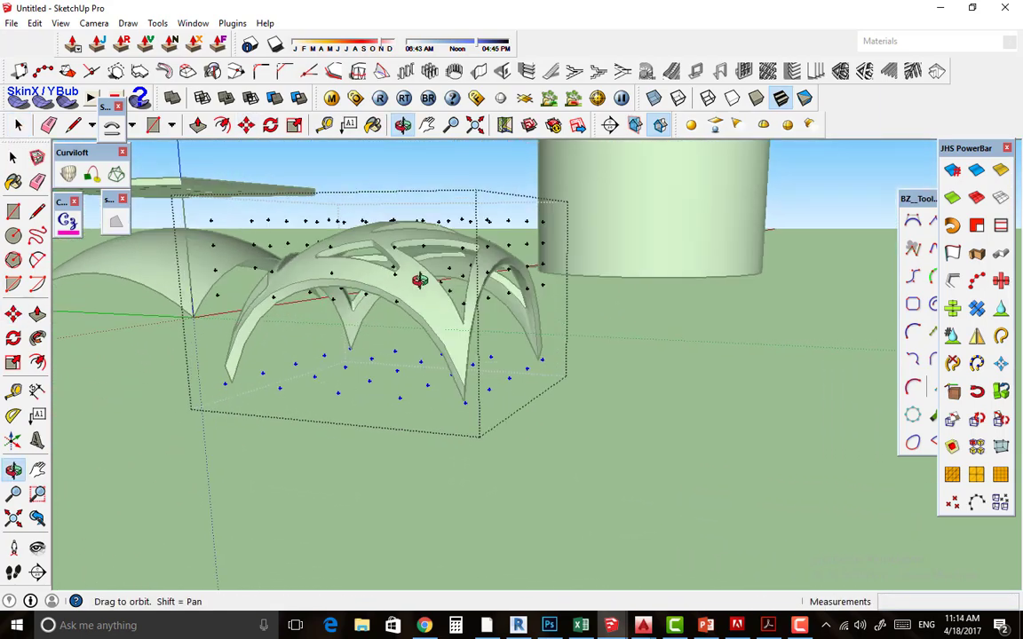
{"action": "mouse_move", "coordinate": [564, 277]}
{"action": "middle_mouse_down"}
{"action": "mouse_move", "coordinate": [579, 377]}
{"action": "mouse_move", "coordinate": [548, 365]}
{"action": "mouse_move", "coordinate": [596, 407]}
{"action": "mouse_move", "coordinate": [509, 338]}
{"action": "mouse_move", "coordinate": [589, 358]}
{"action": "mouse_move", "coordinate": [647, 347]}
{"action": "mouse_move", "coordinate": [497, 275]}
{"action": "mouse_move", "coordinate": [603, 203]}
{"action": "middle_mouse_up"}
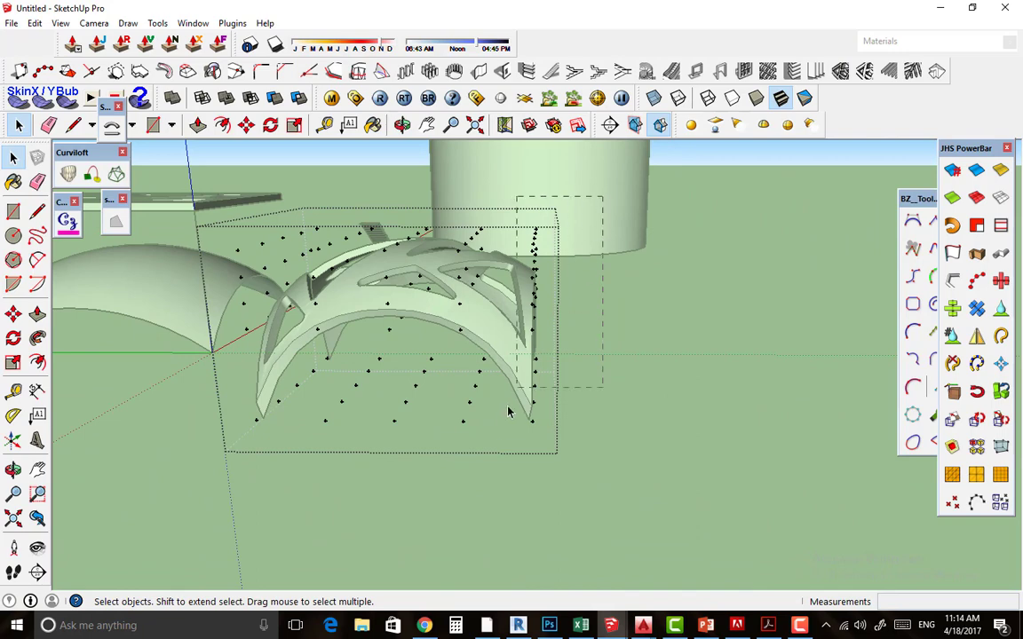
{"action": "mouse_move", "coordinate": [584, 342]}
{"action": "middle_mouse_down"}
{"action": "mouse_move", "coordinate": [504, 393]}
{"action": "mouse_move", "coordinate": [401, 429]}
{"action": "middle_mouse_up"}
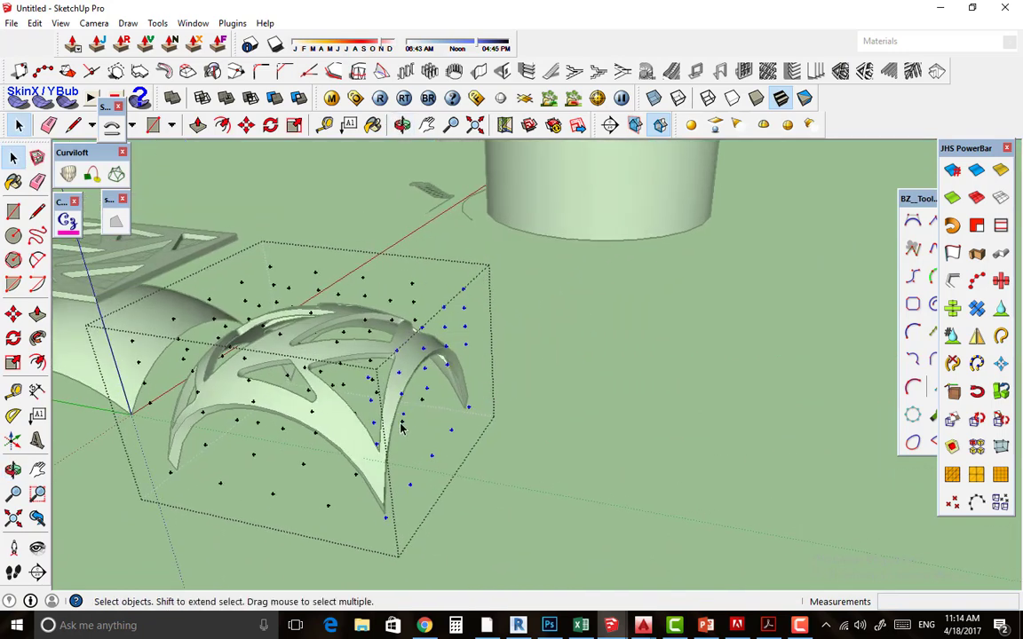
Scale the end lattice points to about 0.72, narrowing that end section.
{"action": "left_click", "coordinate": [294, 124]}
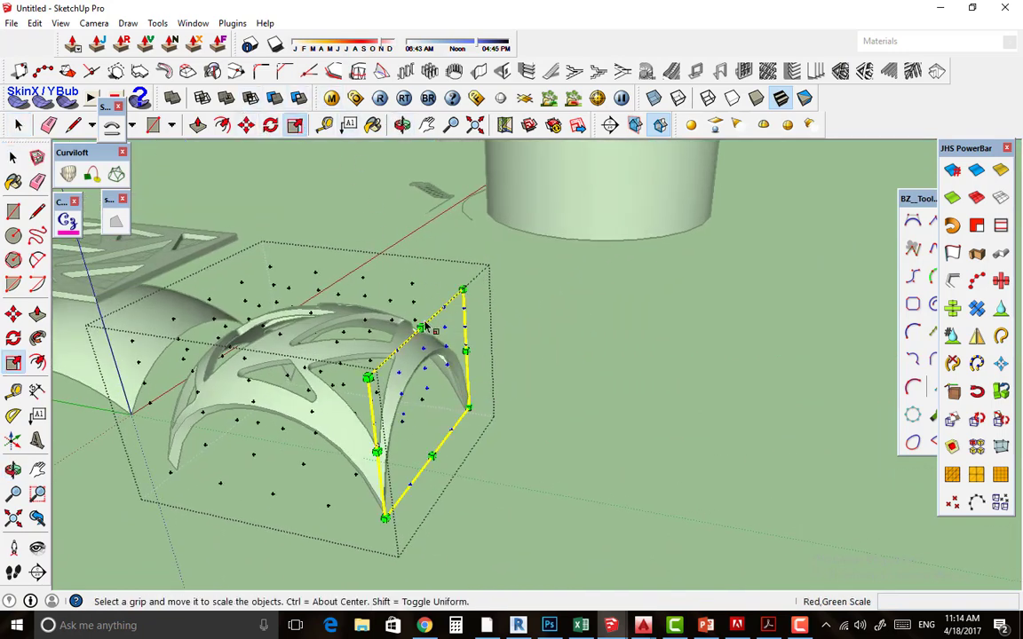
{"action": "mouse_move", "coordinate": [421, 328]}
{"action": "left_mouse_down"}
{"action": "mouse_move", "coordinate": [468, 349]}
{"action": "mouse_move", "coordinate": [397, 451]}
{"action": "mouse_move", "coordinate": [417, 435]}
{"action": "left_mouse_up"}
{"action": "middle_click_drag", "start_coordinate": [418, 435], "coordinate": [340, 331]}
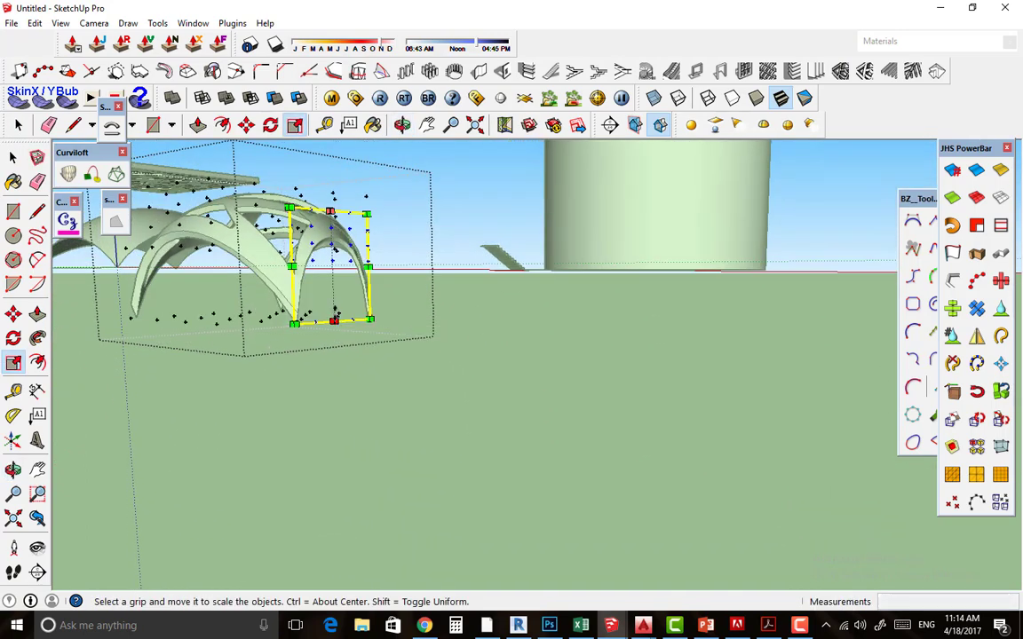
{"action": "left_click_drag", "start_coordinate": [339, 330], "coordinate": [331, 291]}
{"action": "mouse_move", "coordinate": [331, 291]}
{"action": "middle_mouse_down"}
{"action": "mouse_move", "coordinate": [400, 217]}
{"action": "mouse_move", "coordinate": [708, 290]}
{"action": "mouse_move", "coordinate": [603, 304]}
{"action": "mouse_move", "coordinate": [696, 341]}
{"action": "middle_mouse_up"}
{"action": "key", "text": "space"}
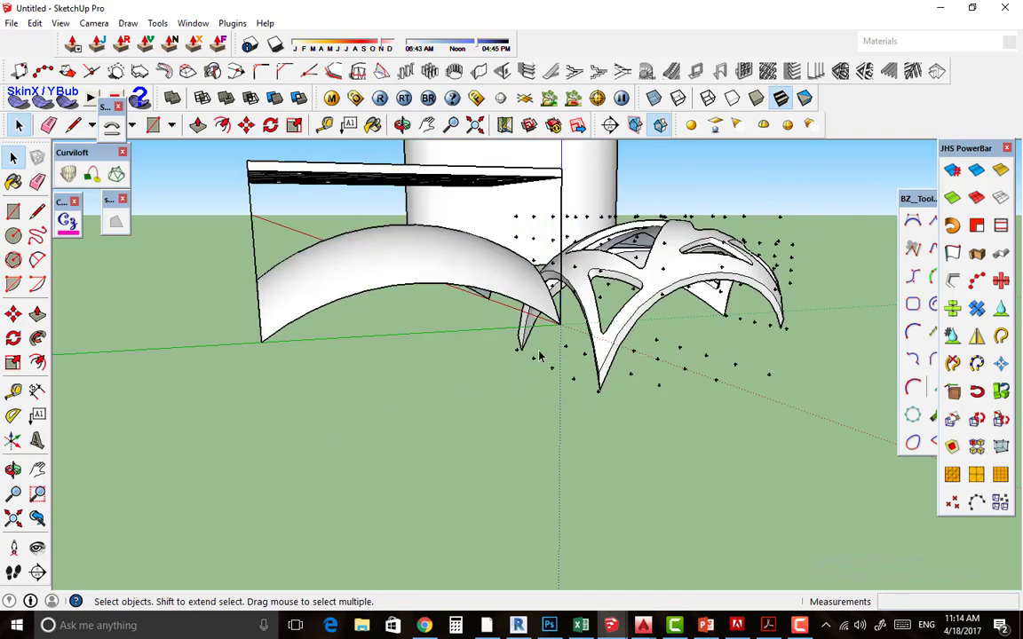
{"action": "mouse_move", "coordinate": [315, 449]}
{"action": "middle_mouse_down"}
{"action": "mouse_move", "coordinate": [436, 290]}
{"action": "mouse_move", "coordinate": [578, 252]}
{"action": "mouse_move", "coordinate": [519, 222]}
{"action": "mouse_move", "coordinate": [628, 322]}
{"action": "mouse_move", "coordinate": [424, 331]}
{"action": "middle_mouse_up"}
{"action": "scroll", "coordinate": [436, 291], "scroll_direction": "down", "scroll_amount": 3}
{"action": "scroll", "coordinate": [435, 290], "scroll_direction": "down", "scroll_amount": 2}
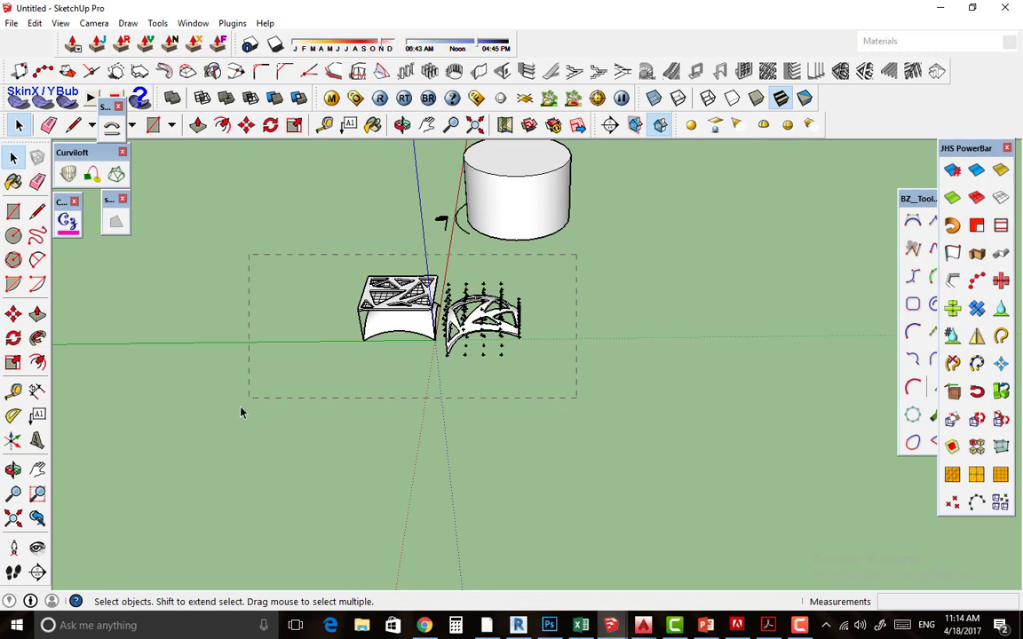
Delete both old models and draw a 30 by 20 rectangle from the origin.
{"action": "left_click_drag", "start_coordinate": [240, 412], "coordinate": [403, 363]}
{"action": "key", "text": "Delete"}
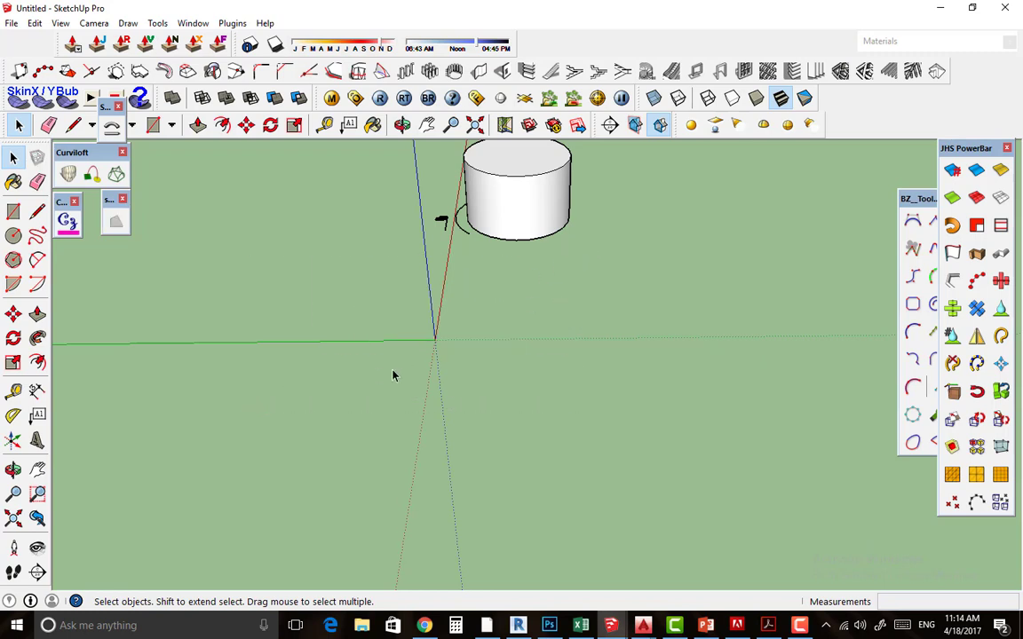
{"action": "left_click", "coordinate": [13, 212]}
{"action": "scroll", "coordinate": [374, 328], "scroll_direction": "up", "scroll_amount": 2}
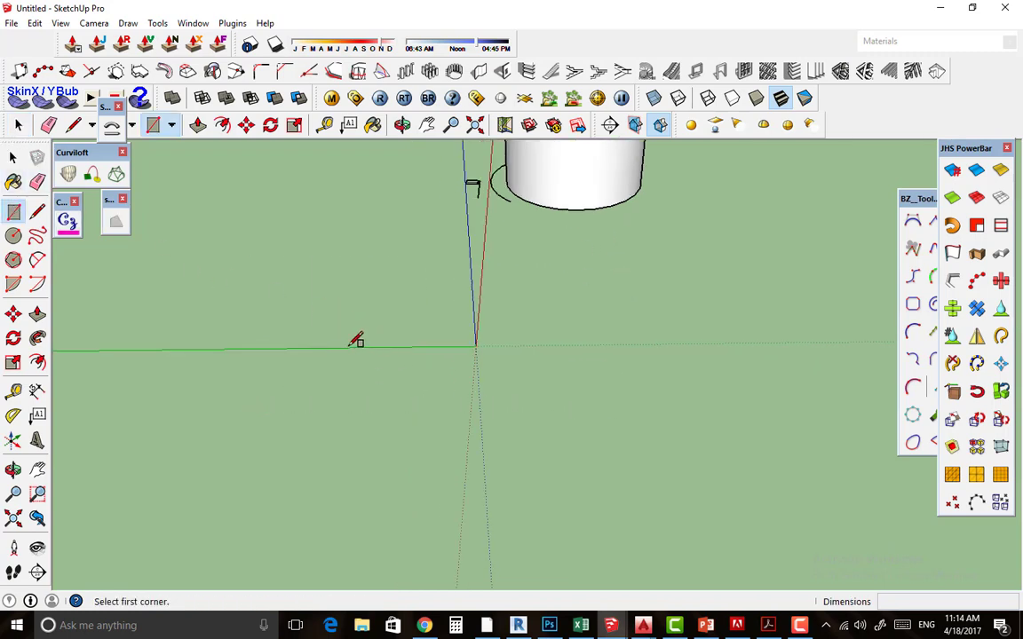
{"action": "left_click", "coordinate": [476, 345]}
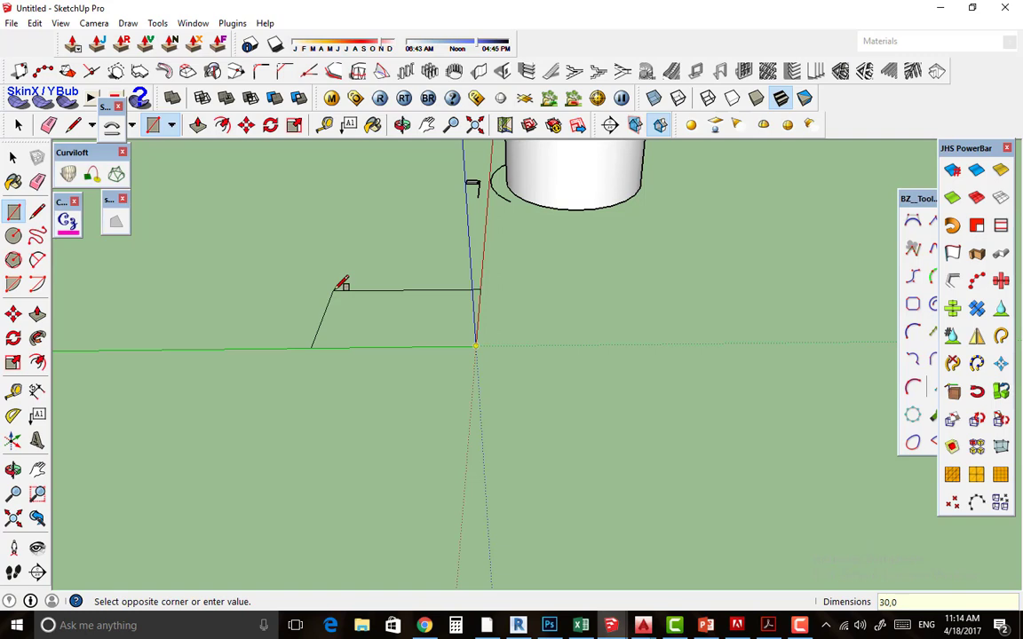
{"action": "middle_click_drag", "start_coordinate": [342, 284], "coordinate": [790, 287]}
{"action": "type", "text": "30,2"}
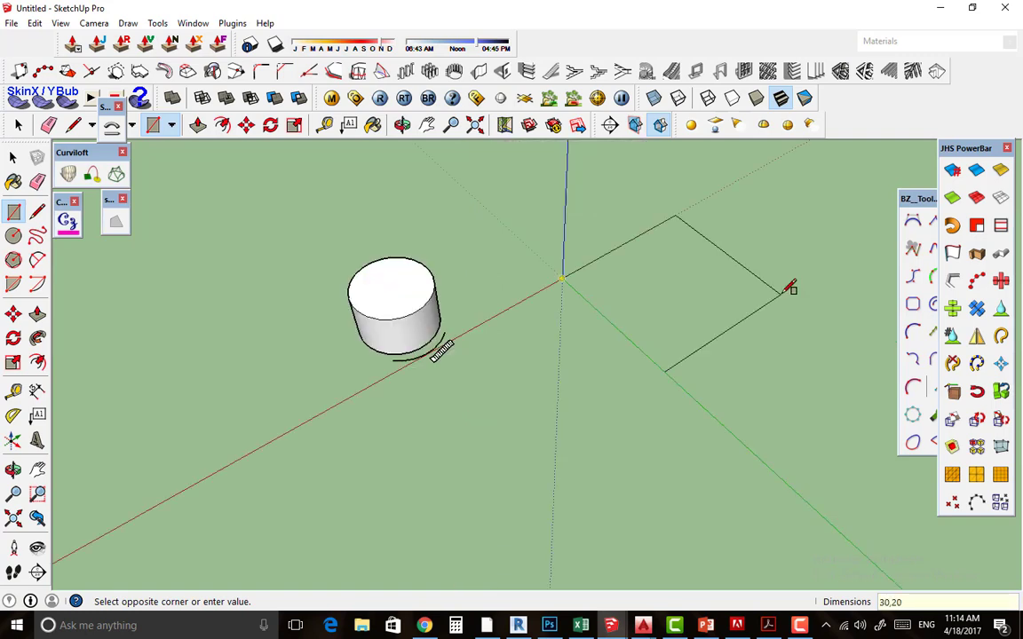
{"action": "key", "text": "Return"}
{"action": "middle_click_drag", "start_coordinate": [646, 251], "coordinate": [612, 260]}
{"action": "scroll", "coordinate": [612, 260], "scroll_direction": "up", "scroll_amount": 3}
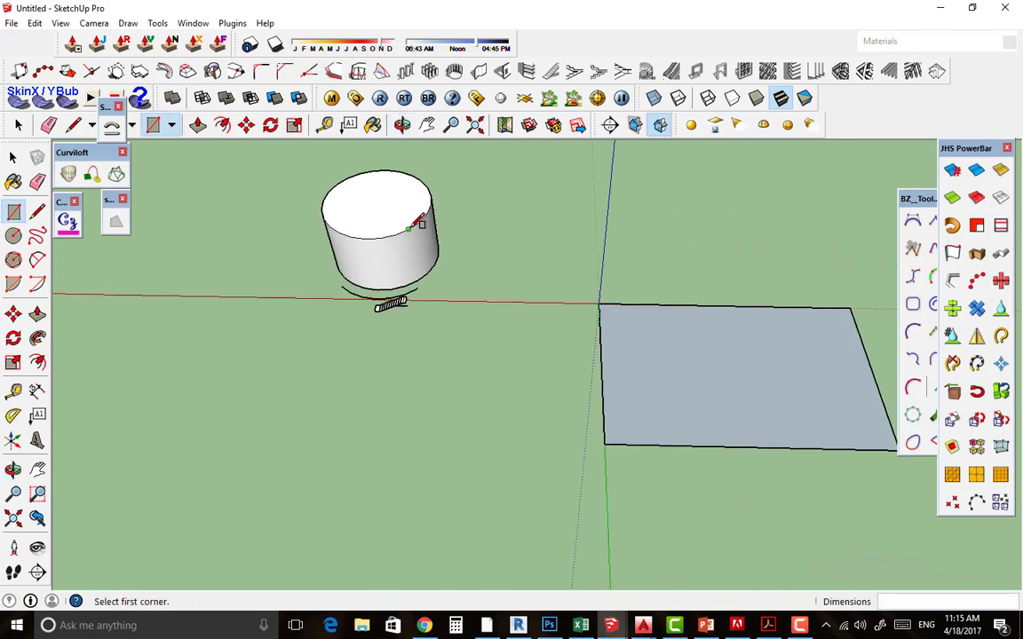
{"action": "scroll", "coordinate": [690, 332], "scroll_direction": "up", "scroll_amount": 3}
{"action": "key", "text": "space"}
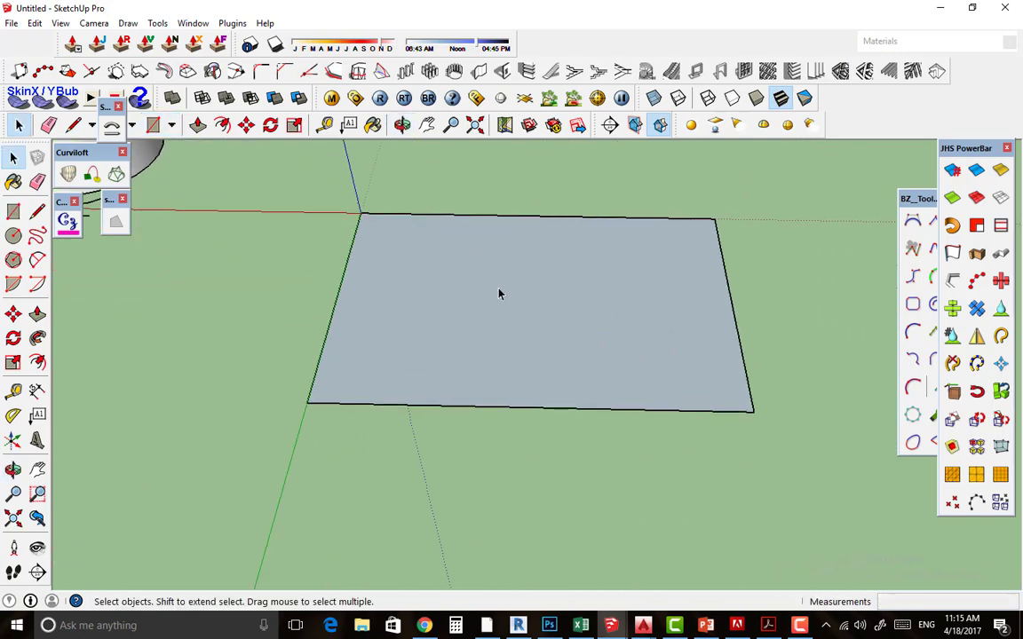
{"action": "left_click", "coordinate": [506, 292]}
{"action": "scroll", "coordinate": [536, 294], "scroll_direction": "down", "scroll_amount": 1}
{"action": "middle_click_drag", "start_coordinate": [536, 294], "coordinate": [598, 308]}
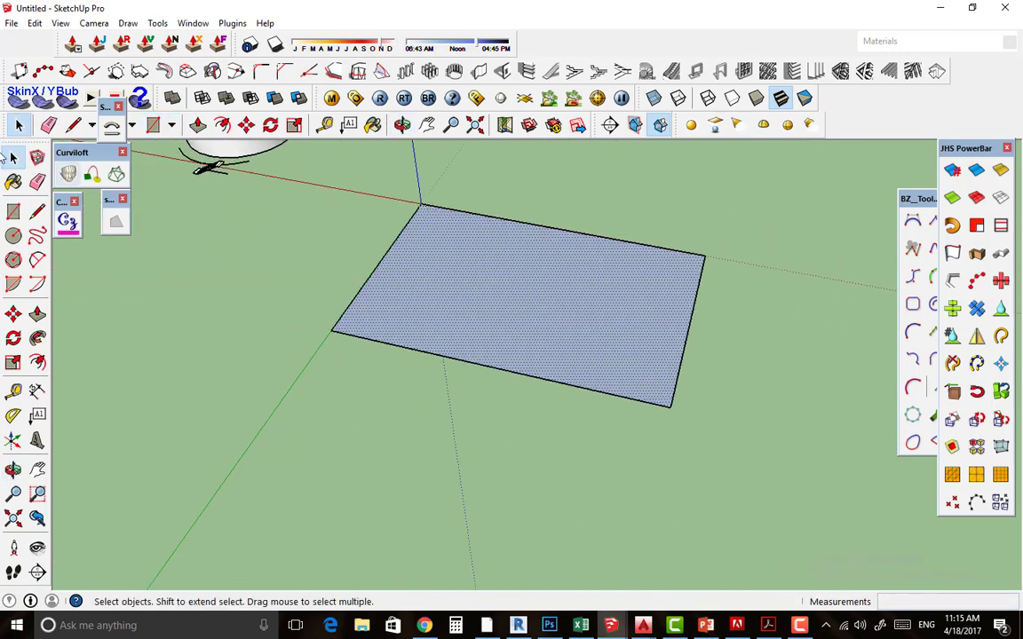
Draw a 2-point arc bulging outward across the rectangle's right short edge.
{"action": "left_click", "coordinate": [36, 259]}
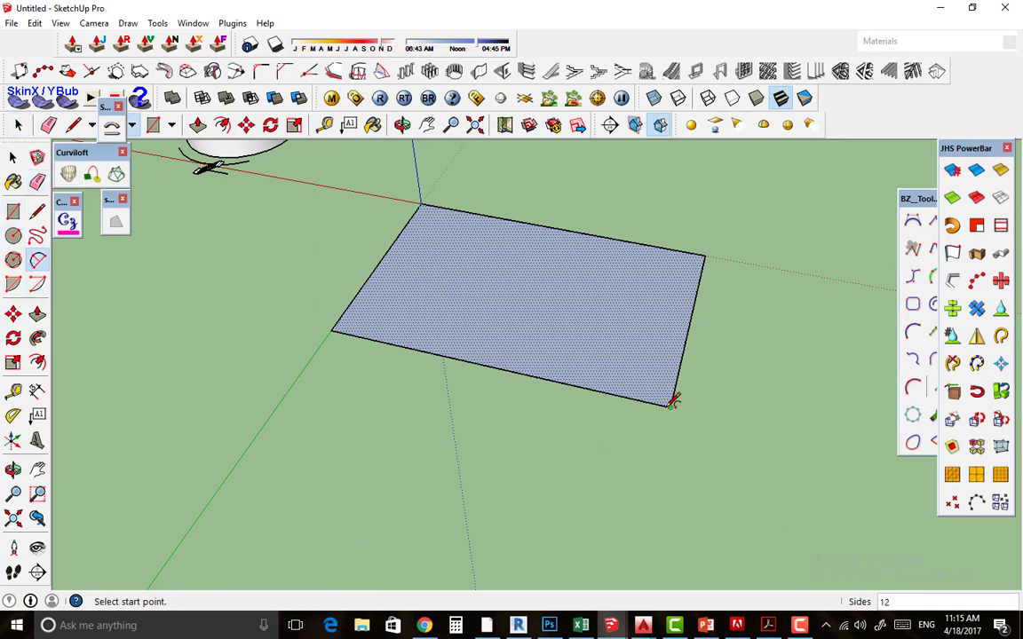
{"action": "left_click", "coordinate": [670, 406]}
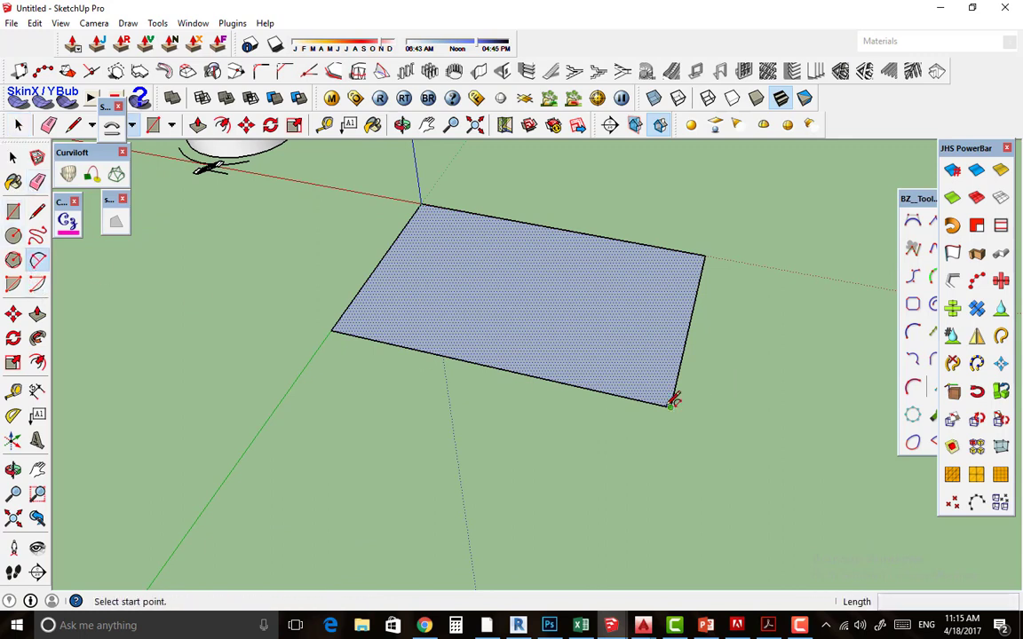
{"action": "left_click", "coordinate": [721, 252]}
{"action": "left_click", "coordinate": [721, 305]}
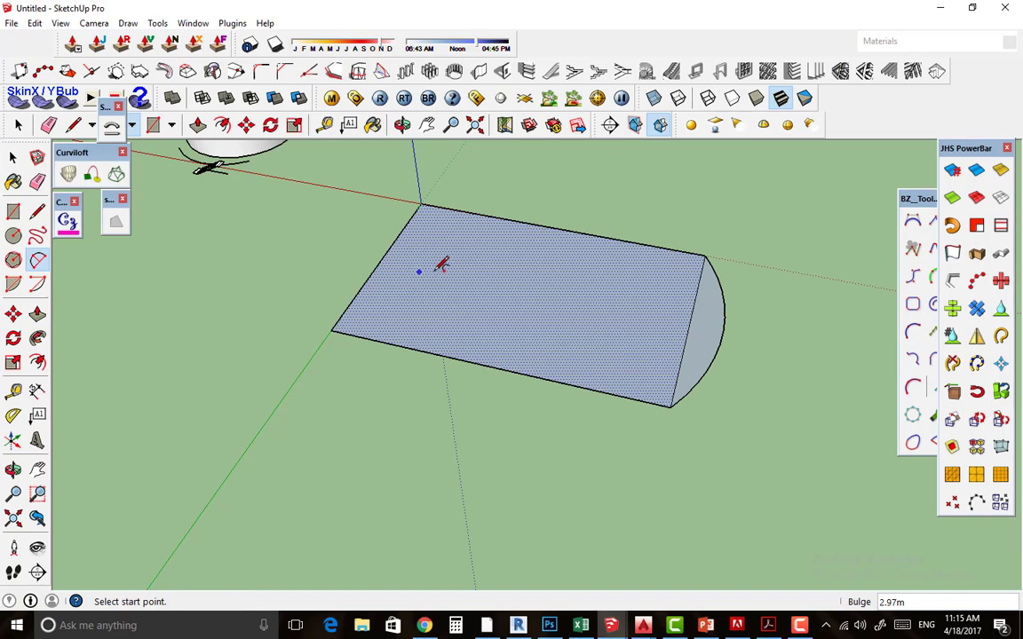
Erase the rectangle's extra straight edges and face, leaving one edge plus the arc.
{"action": "key", "text": "e"}
{"action": "left_click", "coordinate": [696, 307]}
{"action": "left_click_drag", "start_coordinate": [616, 221], "coordinate": [530, 379]}
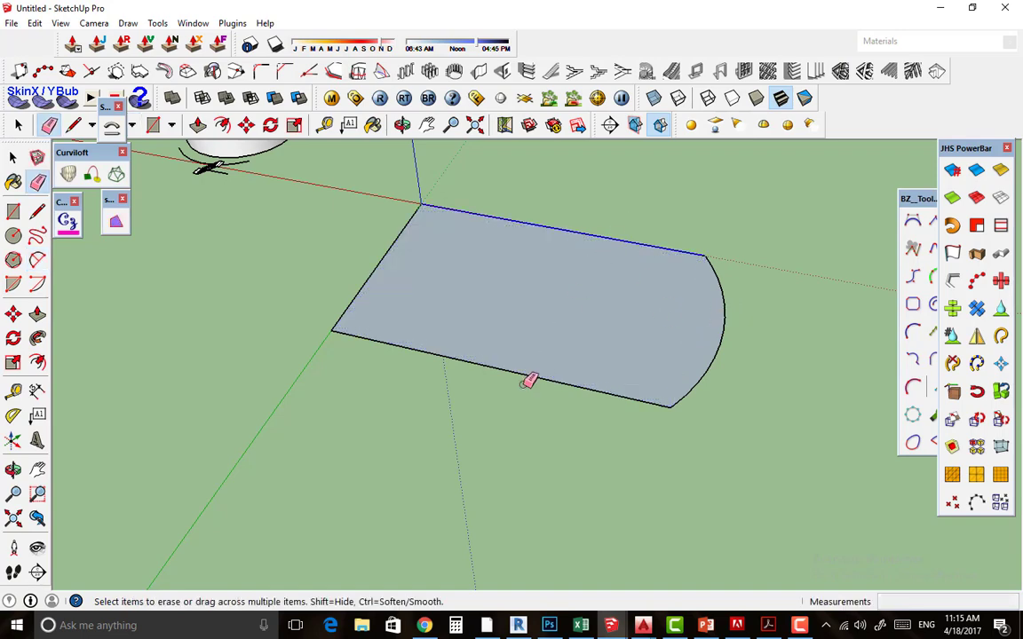
{"action": "left_click", "coordinate": [913, 221]}
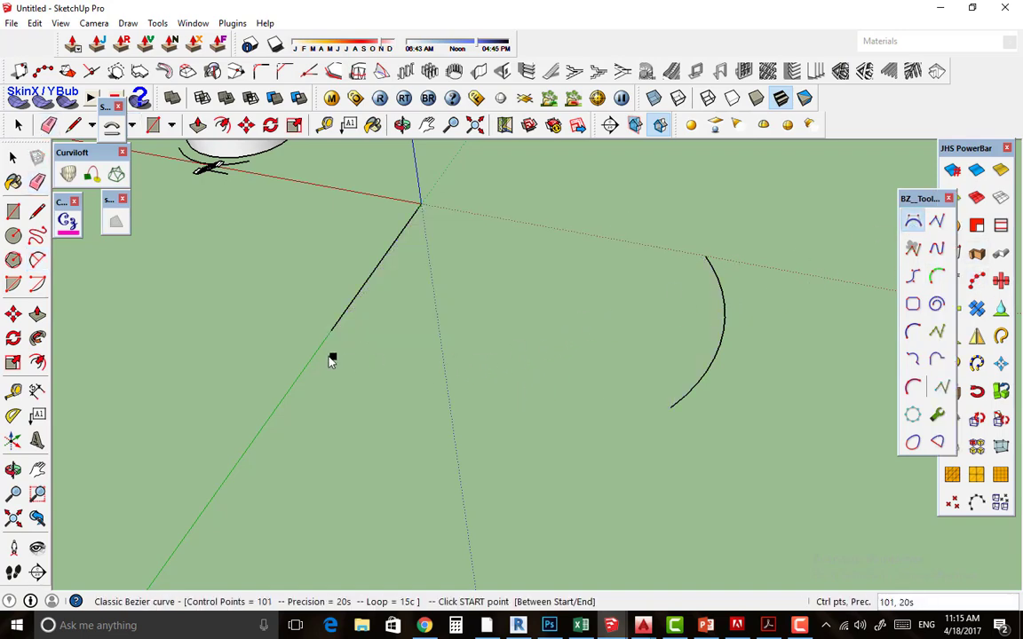
In Top view, draw a classic Bezier S-curve along the straight edge from the origin.
{"action": "left_click", "coordinate": [93, 24]}
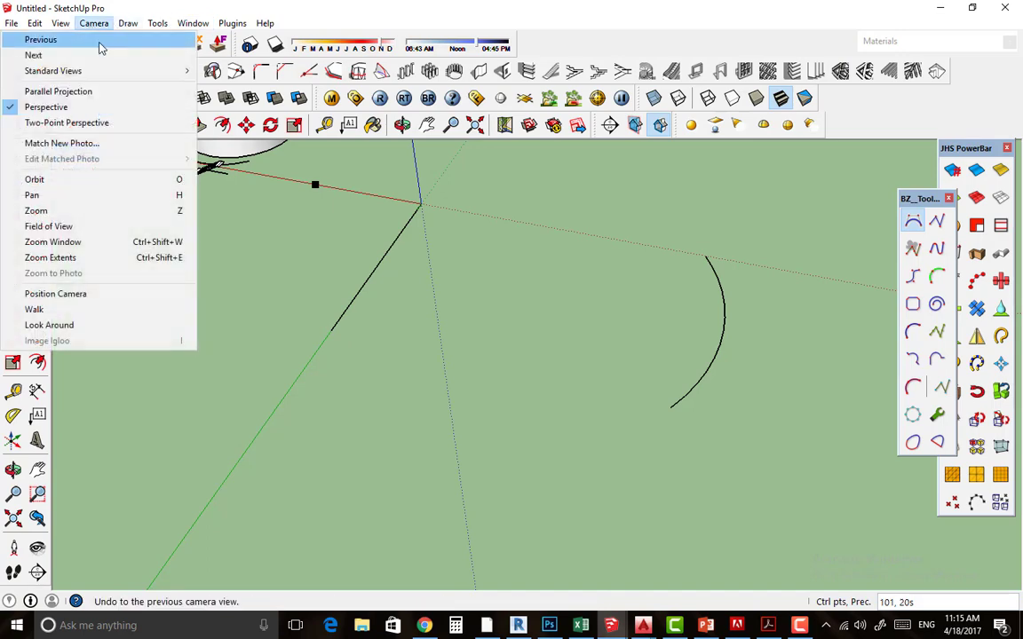
{"action": "left_click", "coordinate": [204, 71]}
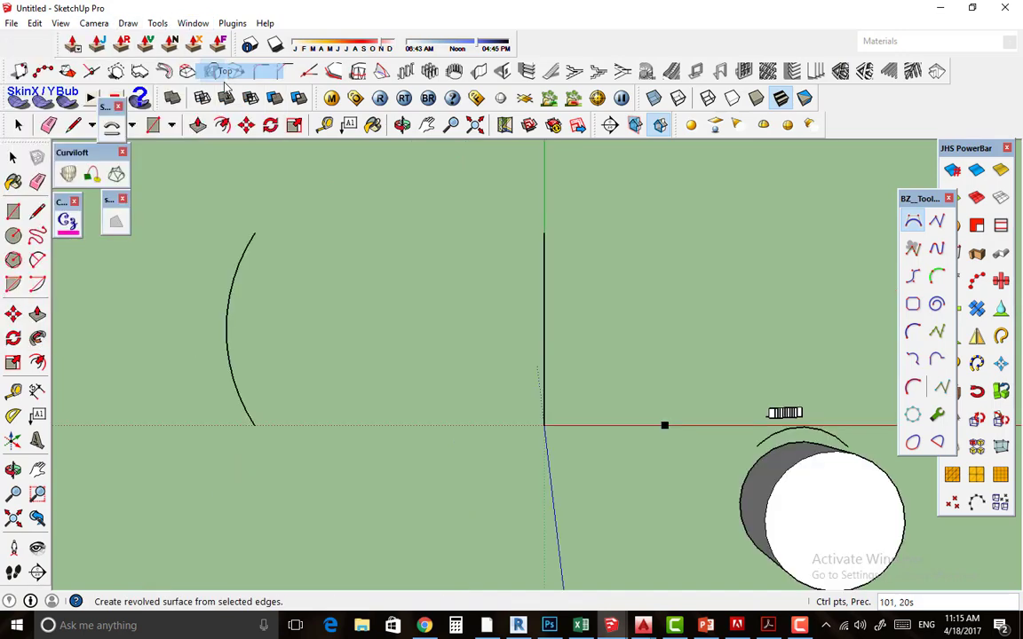
{"action": "left_click", "coordinate": [545, 235]}
{"action": "left_click", "coordinate": [544, 424]}
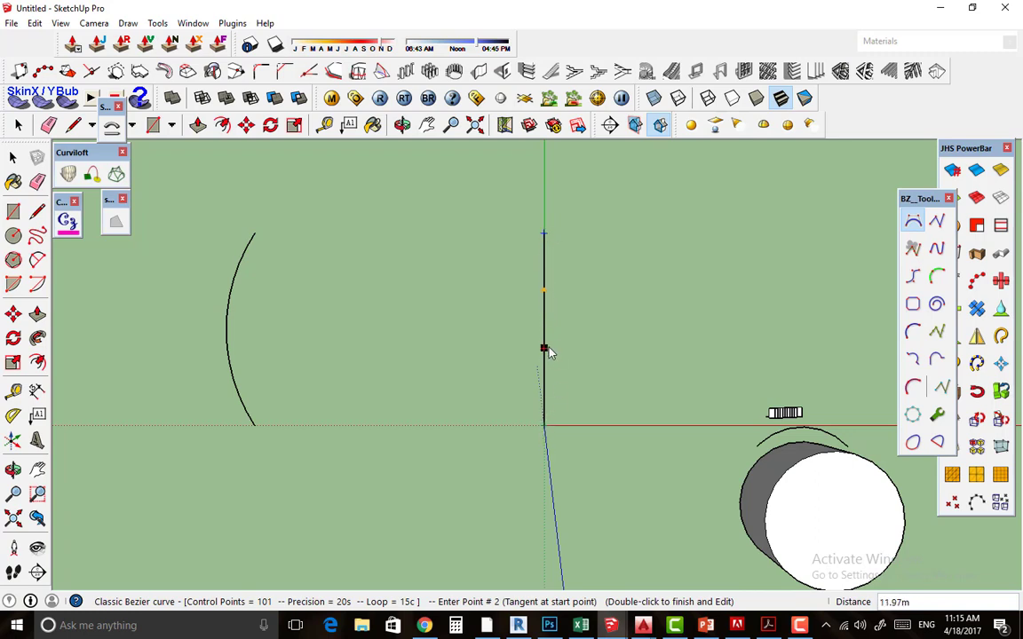
{"action": "mouse_move", "coordinate": [539, 369]}
{"action": "middle_mouse_down"}
{"action": "mouse_move", "coordinate": [550, 324]}
{"action": "mouse_move", "coordinate": [536, 278]}
{"action": "middle_mouse_up"}
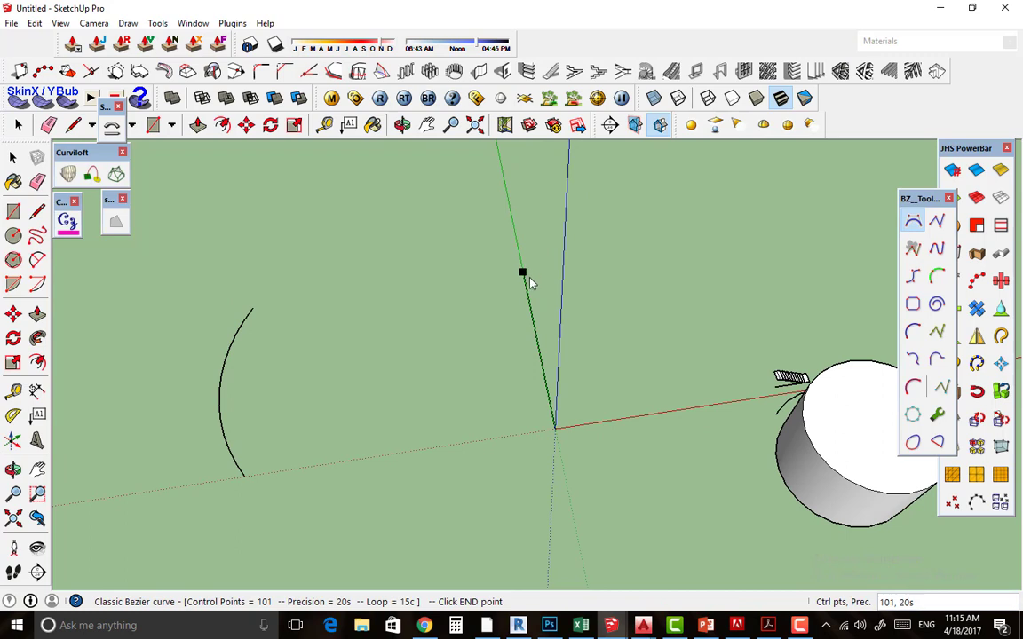
{"action": "left_click", "coordinate": [526, 275]}
{"action": "left_click", "coordinate": [554, 430]}
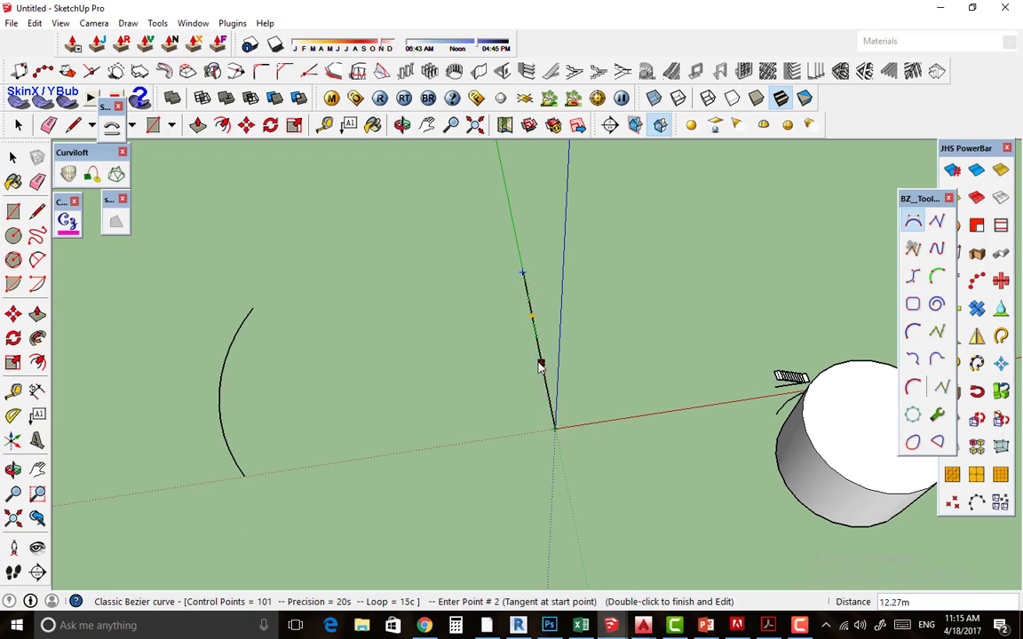
{"action": "left_click", "coordinate": [481, 355]}
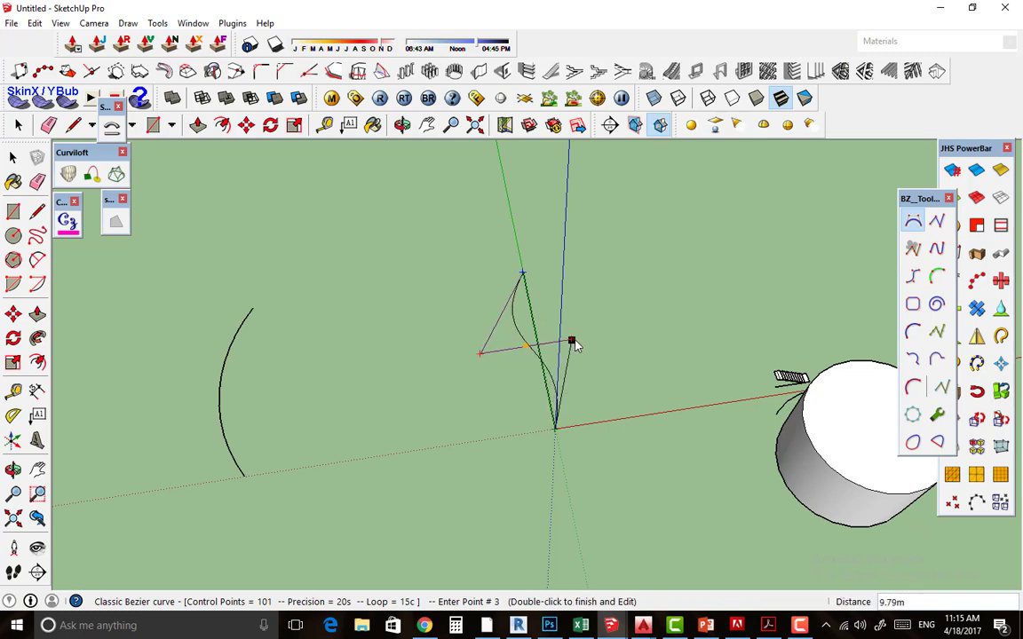
{"action": "left_click", "coordinate": [578, 342]}
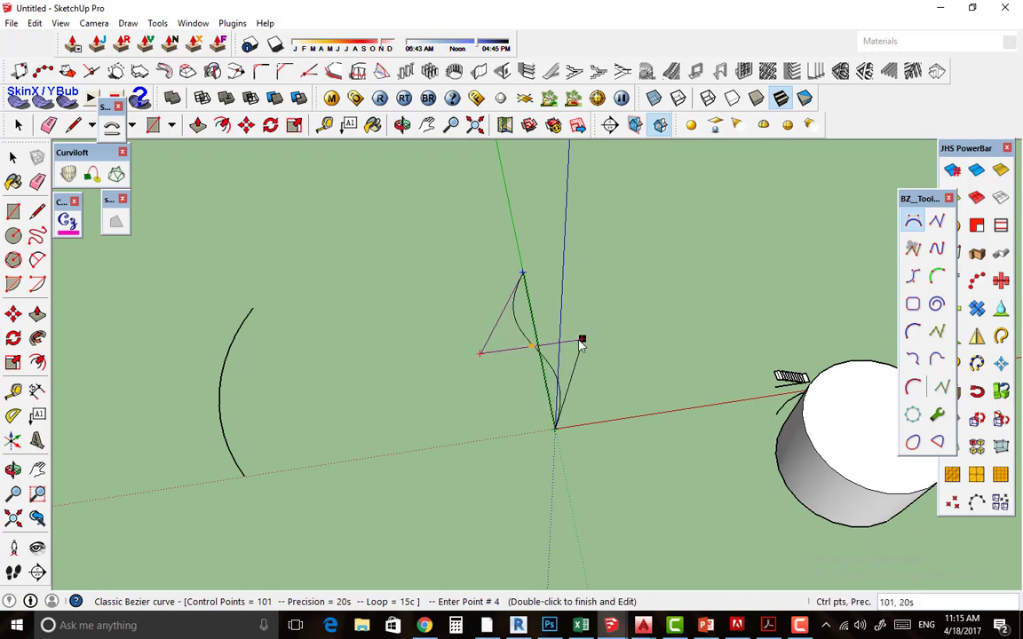
{"action": "double_click", "coordinate": [578, 344]}
{"action": "scroll", "coordinate": [534, 331], "scroll_direction": "up", "scroll_amount": 3}
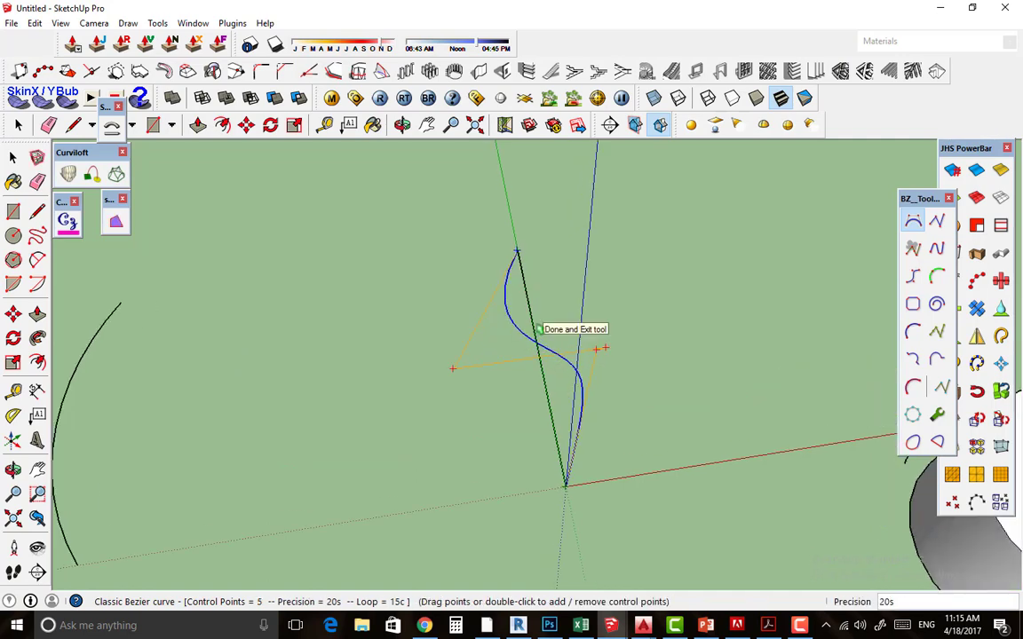
{"action": "mouse_move", "coordinate": [548, 327]}
{"action": "middle_mouse_down"}
{"action": "mouse_move", "coordinate": [563, 324]}
{"action": "mouse_move", "coordinate": [573, 357]}
{"action": "middle_mouse_up"}
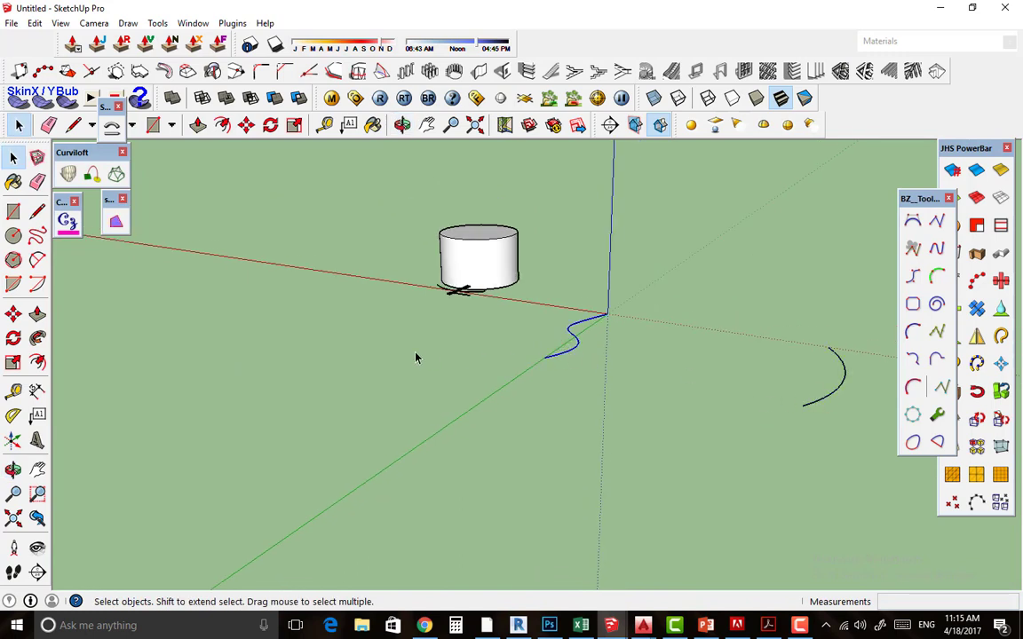
Rotate the S-curve 90° about its endpoint so it stands upright.
{"action": "left_click", "coordinate": [13, 340]}
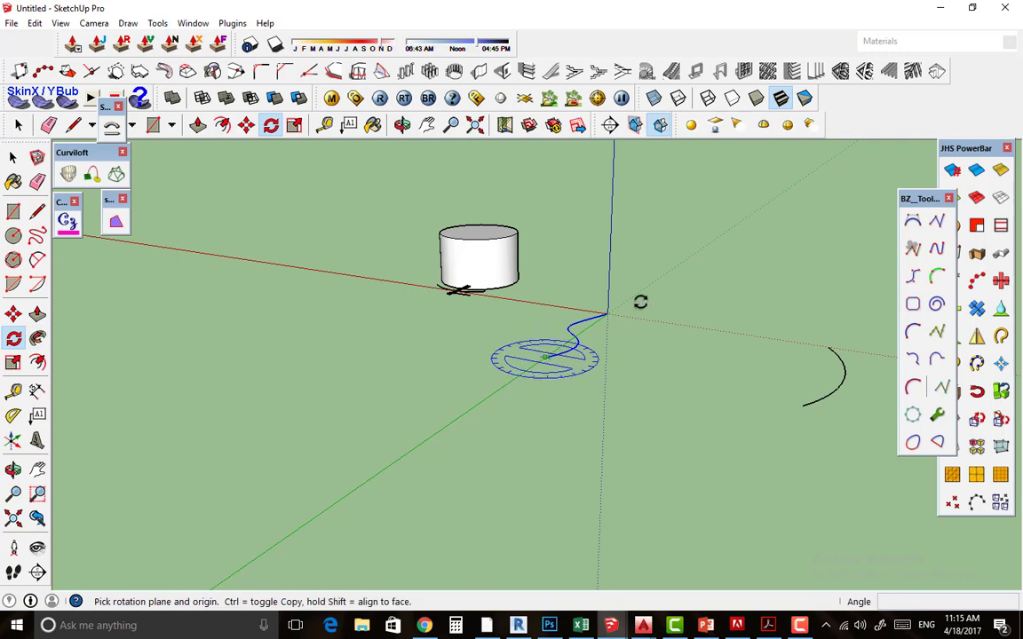
{"action": "left_click", "coordinate": [658, 279]}
{"action": "left_click", "coordinate": [459, 336]}
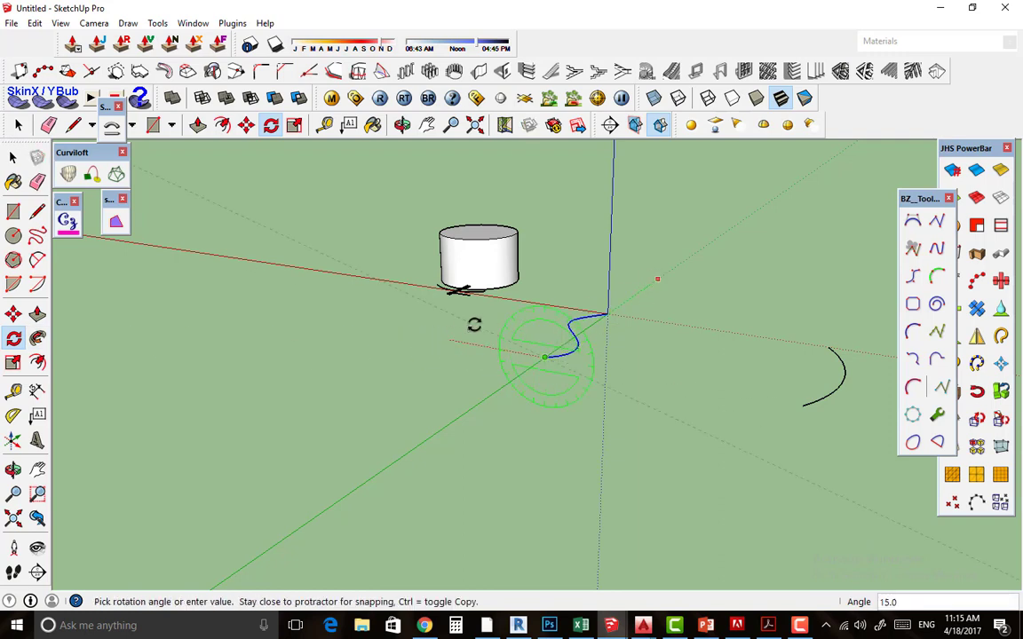
{"action": "left_click", "coordinate": [546, 318]}
{"action": "key", "text": "space"}
Rotate the arc 90° vertically about its endpoint to stand it upright.
{"action": "left_click", "coordinate": [815, 406]}
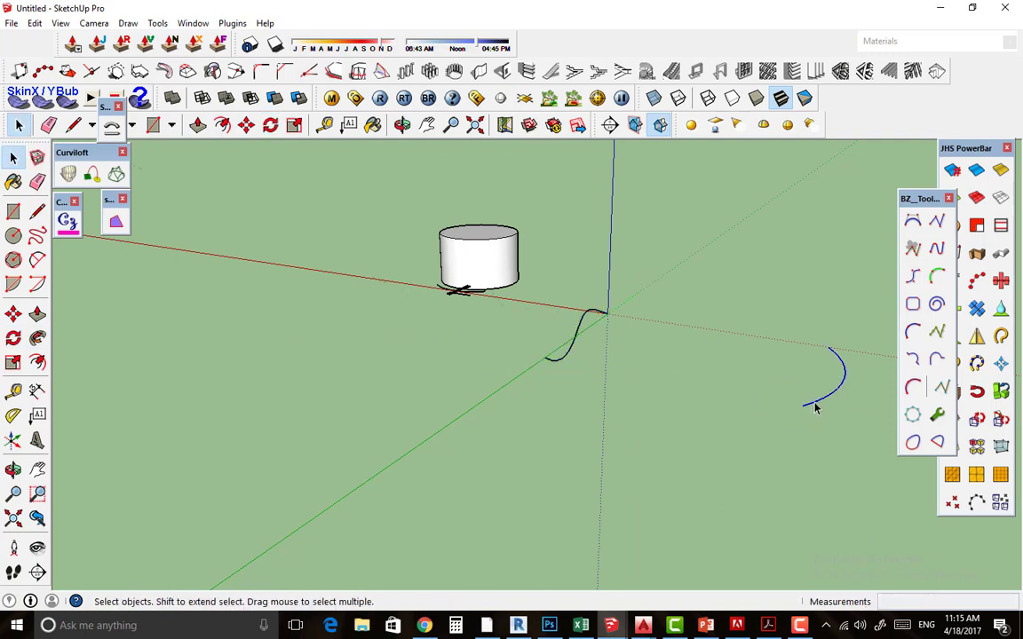
{"action": "middle_click_drag", "start_coordinate": [814, 406], "coordinate": [693, 391]}
{"action": "left_click", "coordinate": [12, 338]}
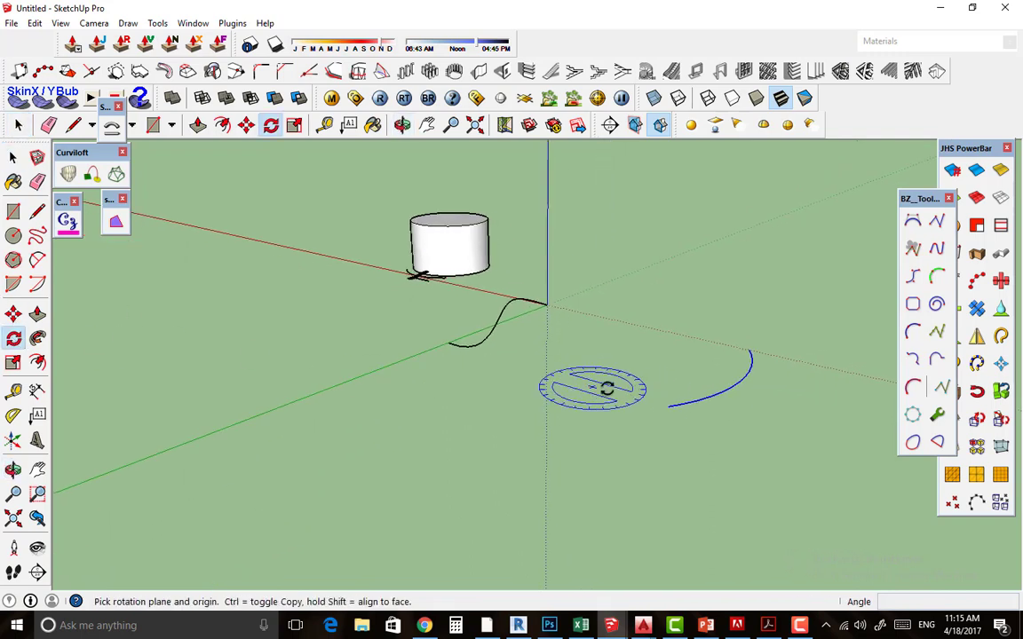
{"action": "left_click_drag", "start_coordinate": [684, 397], "coordinate": [551, 363]}
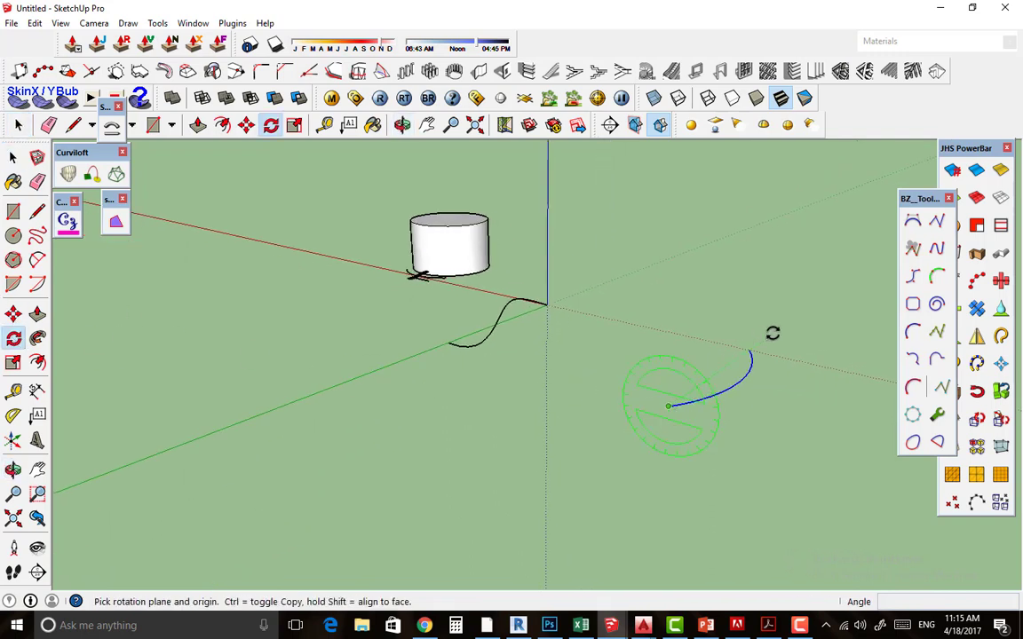
{"action": "left_click", "coordinate": [537, 367]}
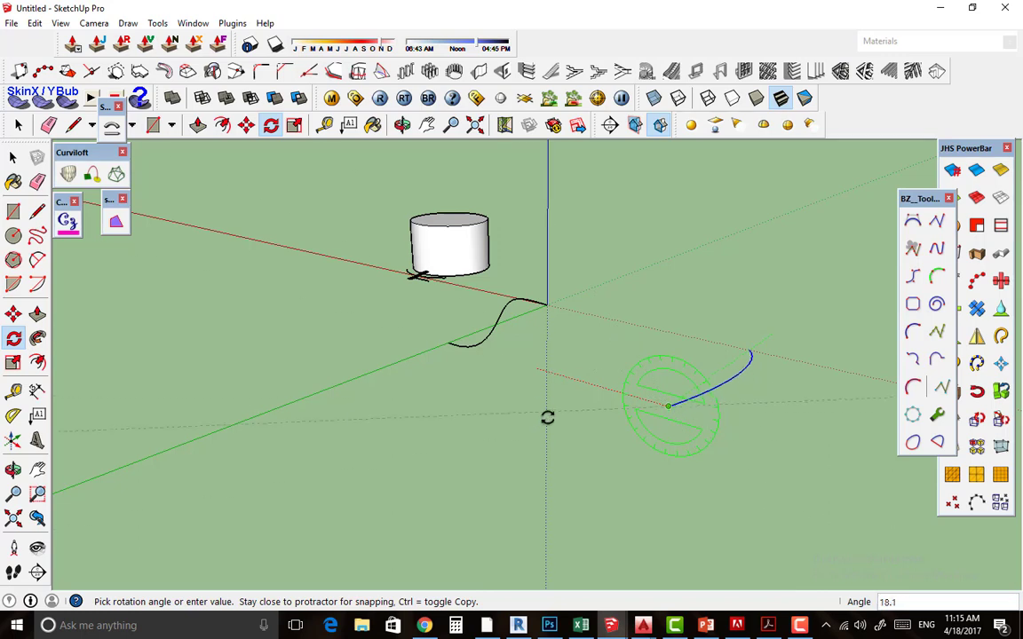
{"action": "left_click", "coordinate": [661, 497]}
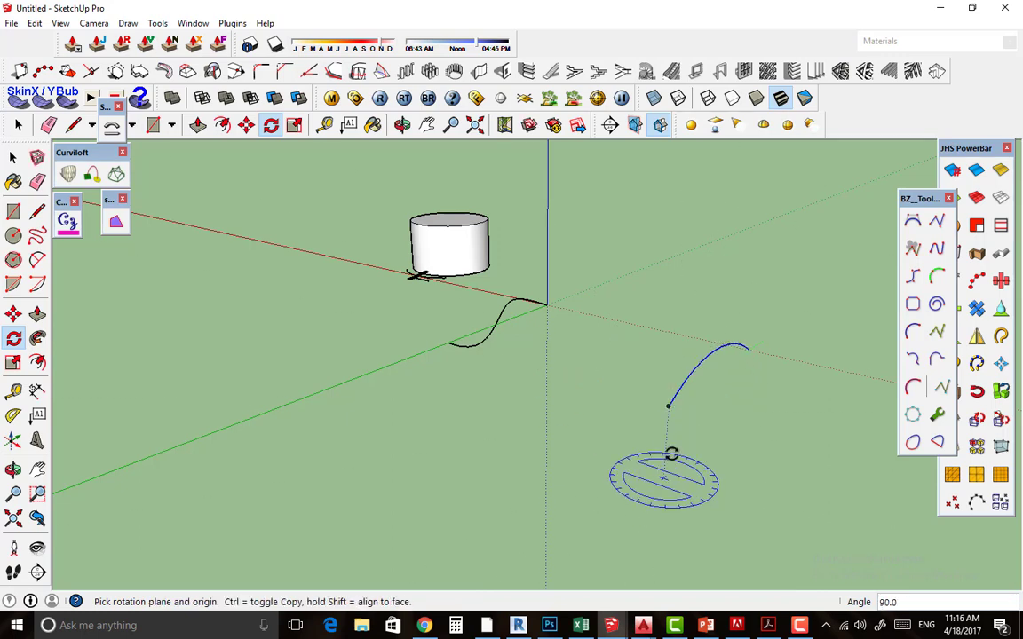
{"action": "mouse_move", "coordinate": [668, 451]}
{"action": "middle_mouse_down"}
{"action": "mouse_move", "coordinate": [735, 353]}
{"action": "mouse_move", "coordinate": [647, 407]}
{"action": "mouse_move", "coordinate": [628, 395]}
{"action": "mouse_move", "coordinate": [697, 384]}
{"action": "mouse_move", "coordinate": [626, 402]}
{"action": "mouse_move", "coordinate": [537, 380]}
{"action": "middle_mouse_up"}
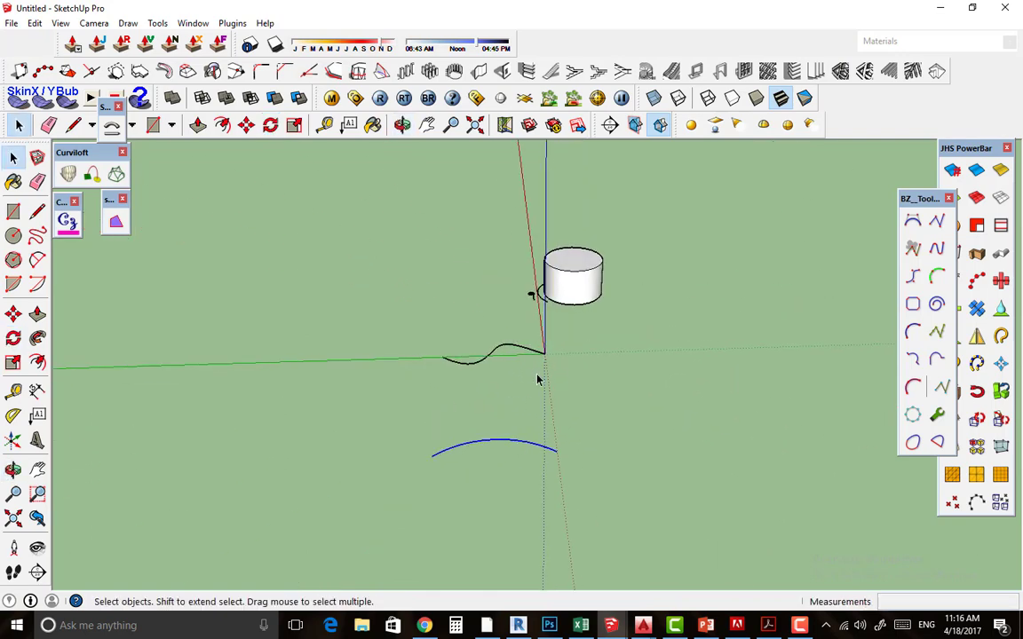
Loft the S-curve and arc with Curviloft Loft by Spline, keeping # Seq. at 5.
{"action": "left_click", "coordinate": [69, 174]}
{"action": "mouse_move", "coordinate": [523, 400]}
{"action": "middle_mouse_down"}
{"action": "mouse_move", "coordinate": [507, 416]}
{"action": "mouse_move", "coordinate": [512, 334]}
{"action": "mouse_move", "coordinate": [477, 370]}
{"action": "middle_mouse_up"}
{"action": "left_click", "coordinate": [513, 159]}
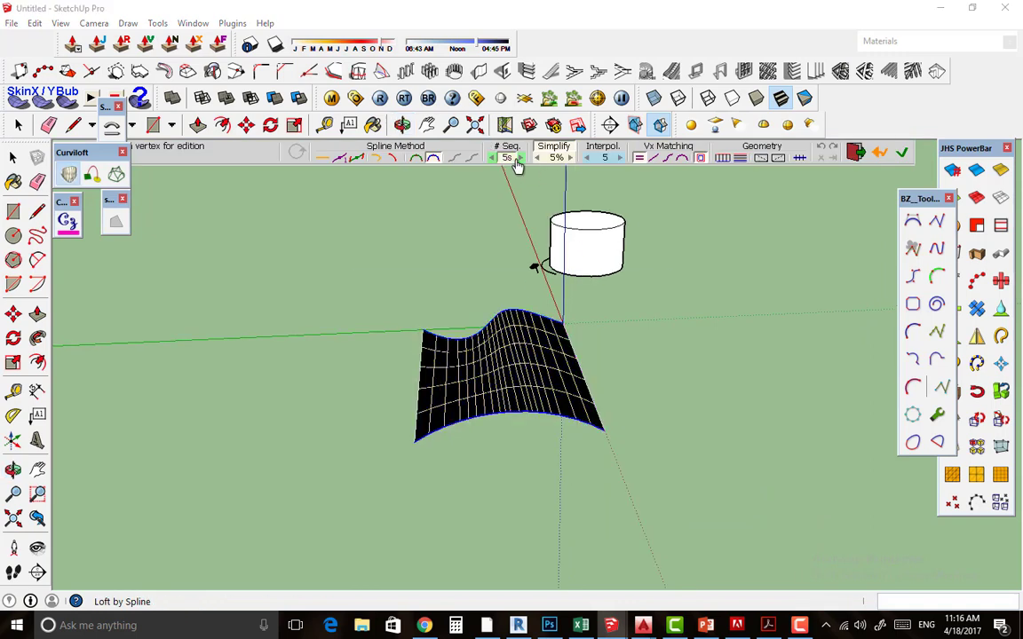
{"action": "left_click", "coordinate": [666, 280]}
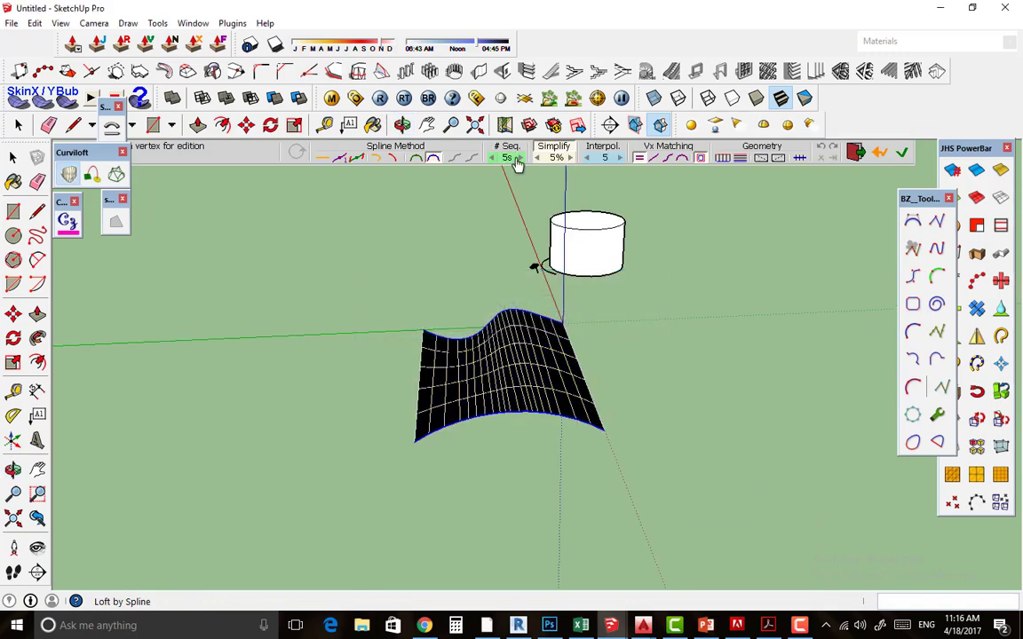
{"action": "left_click", "coordinate": [519, 159]}
{"action": "left_click", "coordinate": [493, 160]}
{"action": "left_click", "coordinate": [903, 157]}
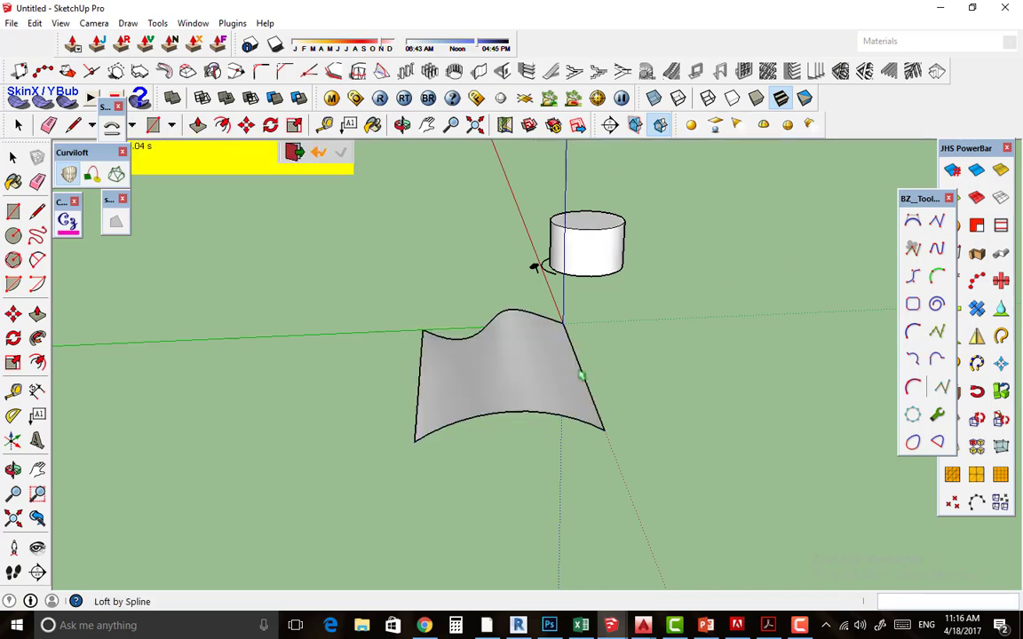
{"action": "mouse_move", "coordinate": [537, 372]}
{"action": "middle_mouse_down"}
{"action": "mouse_move", "coordinate": [582, 338]}
{"action": "mouse_move", "coordinate": [612, 411]}
{"action": "mouse_move", "coordinate": [713, 395]}
{"action": "mouse_move", "coordinate": [567, 393]}
{"action": "mouse_move", "coordinate": [479, 338]}
{"action": "middle_mouse_up"}
{"action": "key", "text": "space"}
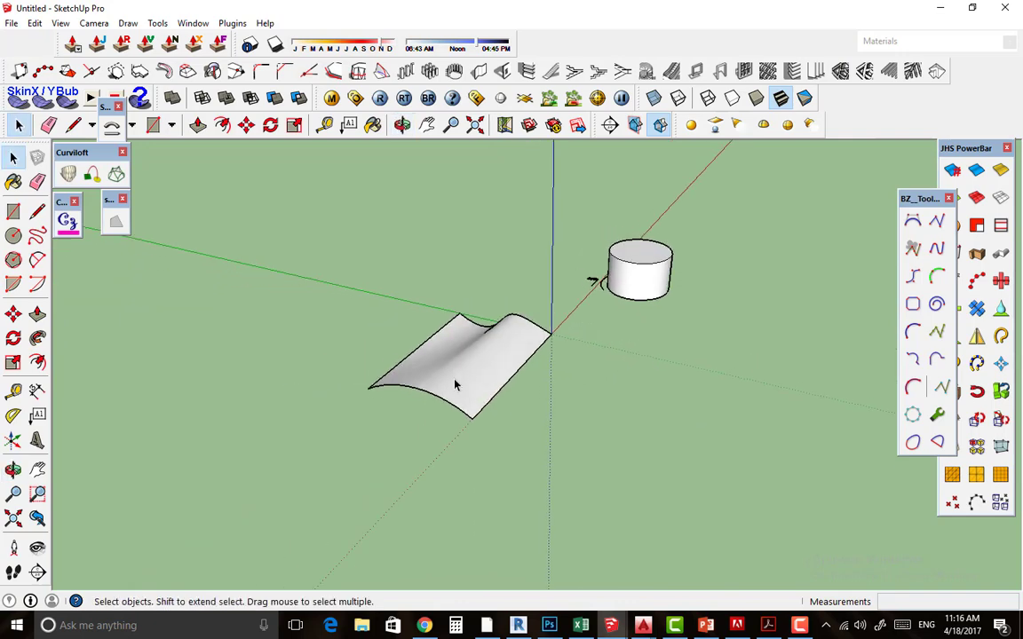
Draw a first 30 by 20 rectangle across the surface's corners.
{"action": "left_click", "coordinate": [457, 384]}
{"action": "left_click", "coordinate": [532, 427]}
{"action": "mouse_move", "coordinate": [532, 428]}
{"action": "middle_mouse_down"}
{"action": "mouse_move", "coordinate": [461, 336]}
{"action": "mouse_move", "coordinate": [351, 372]}
{"action": "middle_mouse_up"}
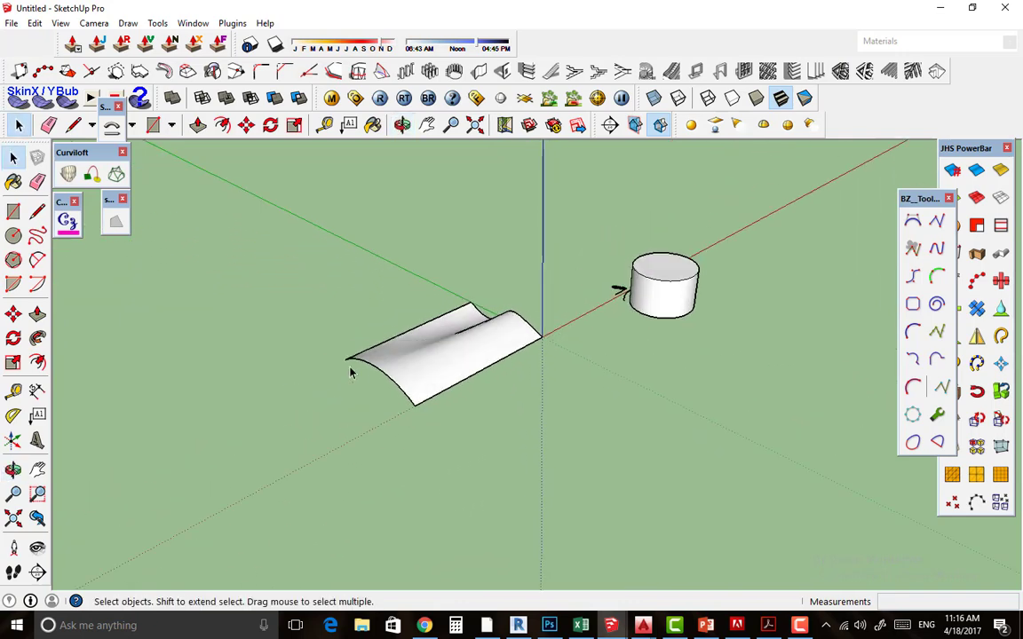
{"action": "scroll", "coordinate": [361, 373], "scroll_direction": "up", "scroll_amount": 3}
{"action": "scroll", "coordinate": [355, 361], "scroll_direction": "up", "scroll_amount": 1}
{"action": "scroll", "coordinate": [354, 361], "scroll_direction": "up", "scroll_amount": 1}
{"action": "scroll", "coordinate": [354, 360], "scroll_direction": "down", "scroll_amount": 2}
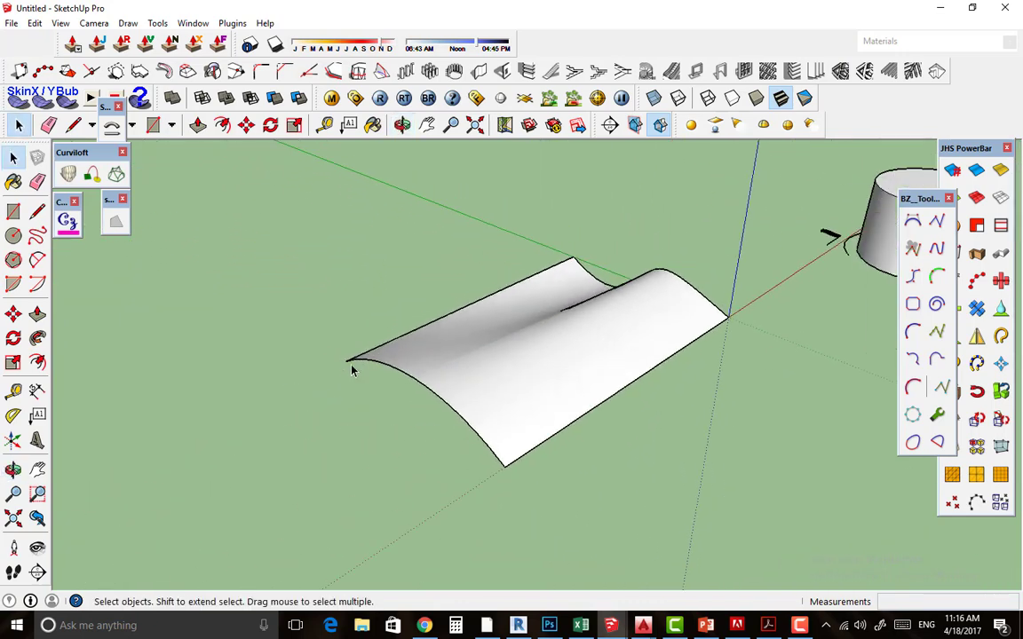
{"action": "key", "text": "r"}
{"action": "left_click", "coordinate": [349, 360]}
{"action": "scroll", "coordinate": [349, 358], "scroll_direction": "down", "scroll_amount": 2}
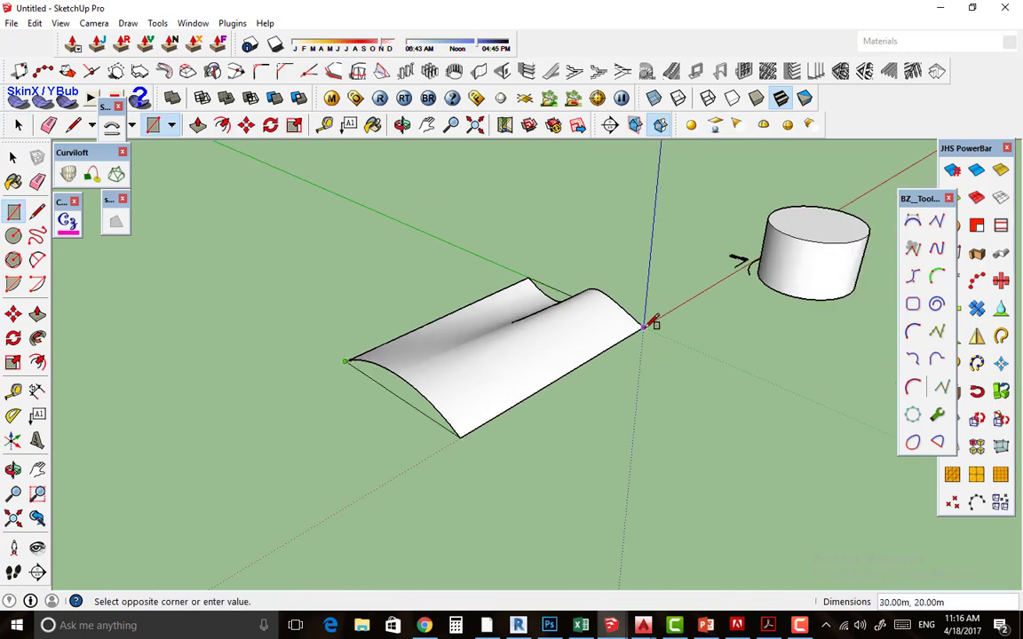
{"action": "left_click", "coordinate": [646, 326]}
{"action": "key", "text": "space"}
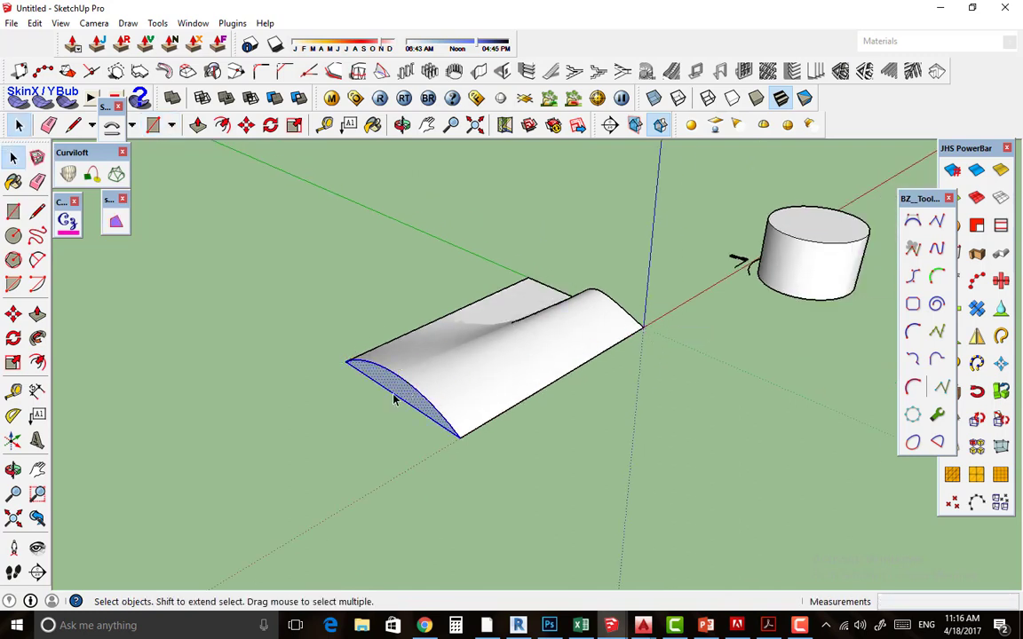
Cancel the move and undo the wing's lower flat part.
{"action": "key", "text": "m"}
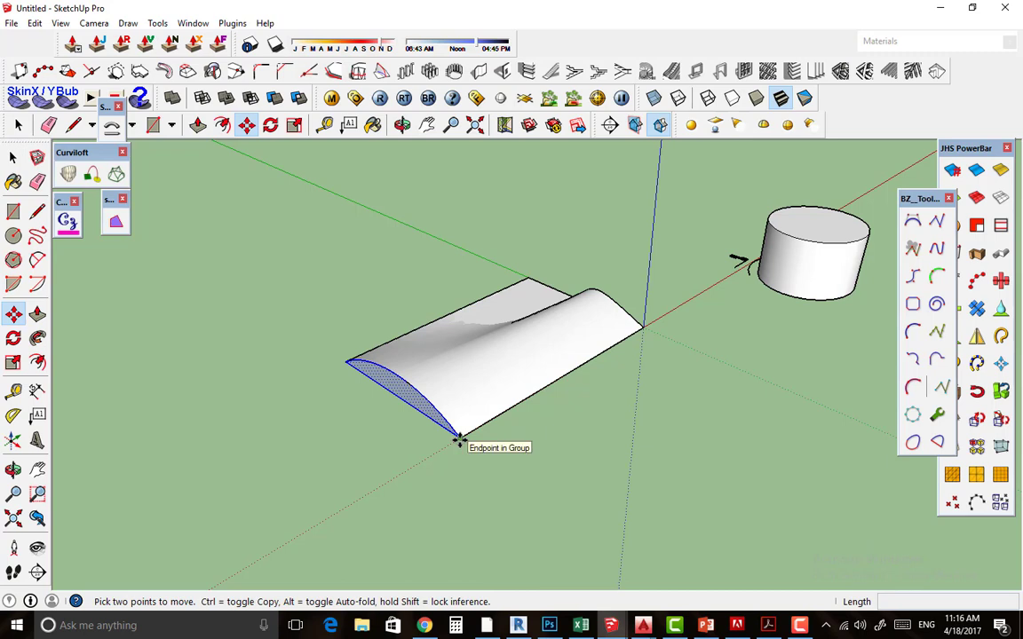
{"action": "left_click", "coordinate": [459, 439]}
{"action": "key", "text": "Escape"}
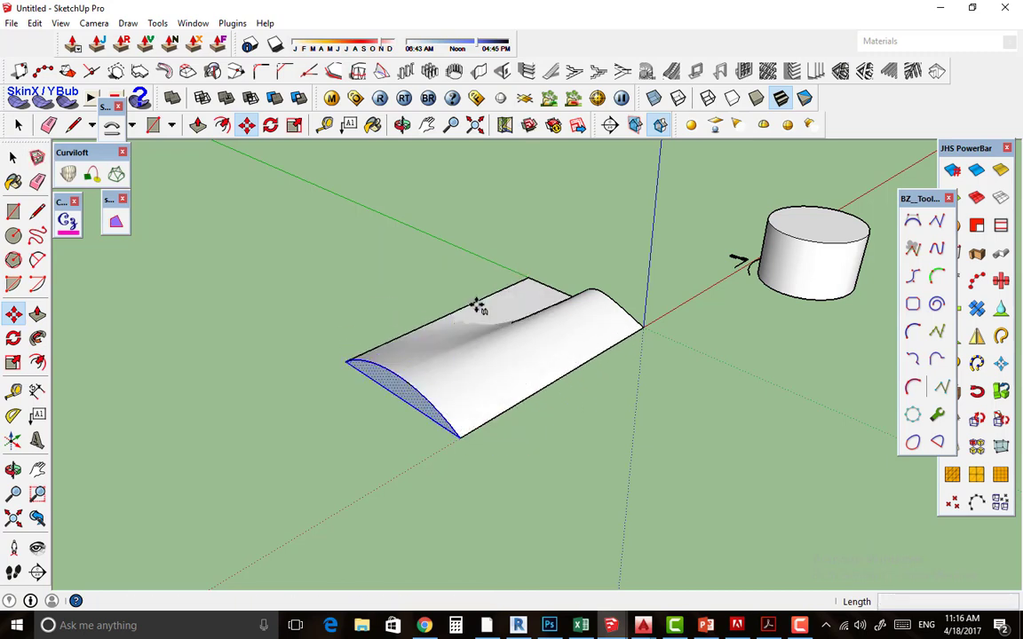
{"action": "key", "text": "space"}
{"action": "scroll", "coordinate": [408, 402], "scroll_direction": "up", "scroll_amount": 2}
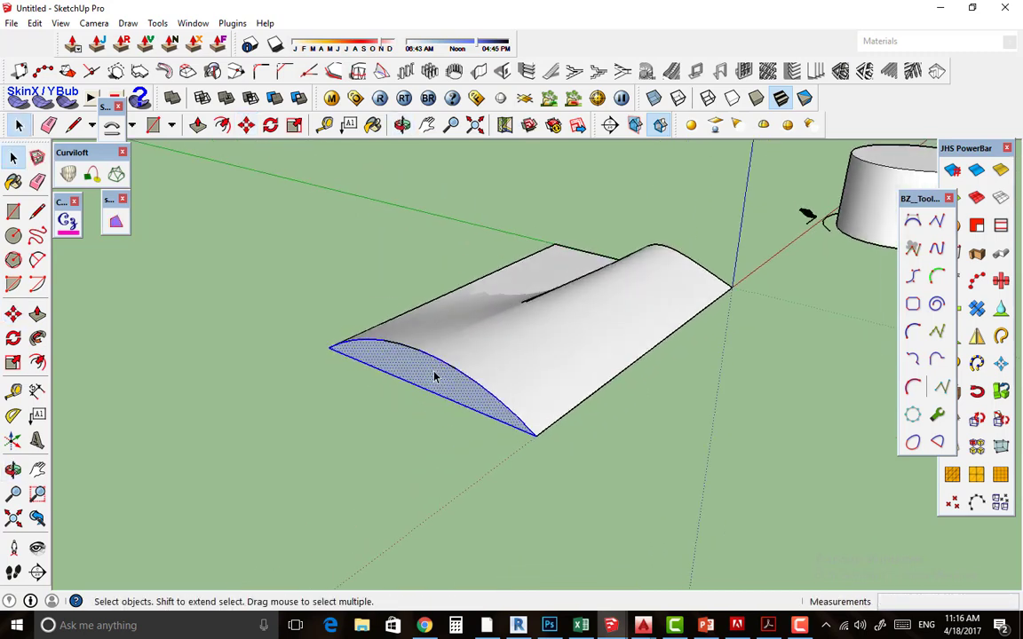
{"action": "middle_click_drag", "start_coordinate": [314, 395], "coordinate": [405, 392]}
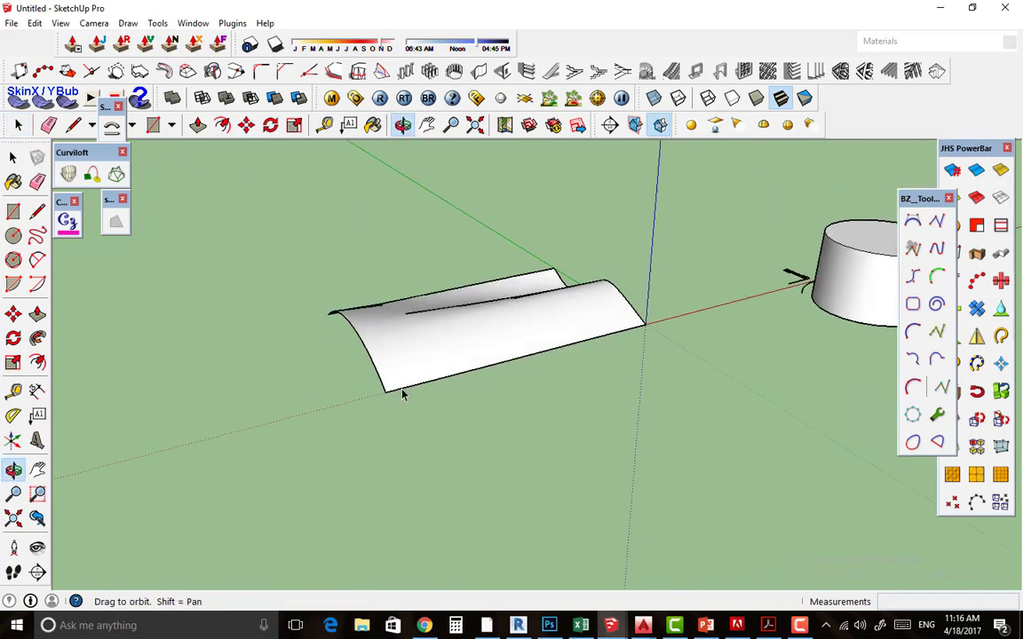
{"action": "mouse_move", "coordinate": [260, 258]}
{"action": "left_mouse_down"}
{"action": "mouse_move", "coordinate": [757, 455]}
{"action": "mouse_move", "coordinate": [660, 423]}
{"action": "left_mouse_up"}
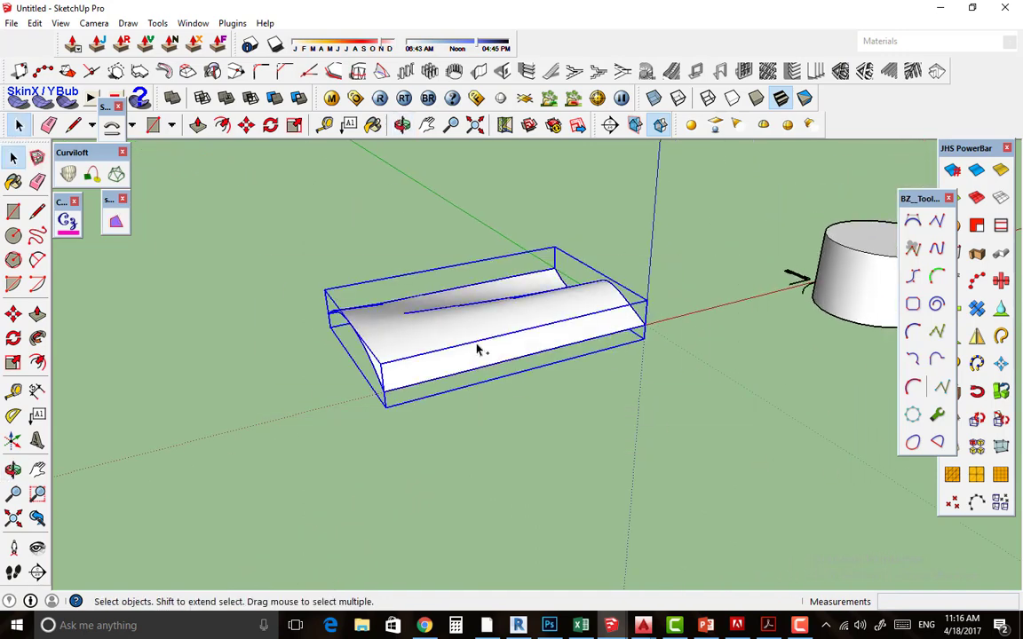
{"action": "key", "text": "ctrl+z"}
{"action": "mouse_move", "coordinate": [491, 345]}
{"action": "middle_mouse_down"}
{"action": "mouse_move", "coordinate": [472, 372]}
{"action": "mouse_move", "coordinate": [536, 400]}
{"action": "middle_mouse_up"}
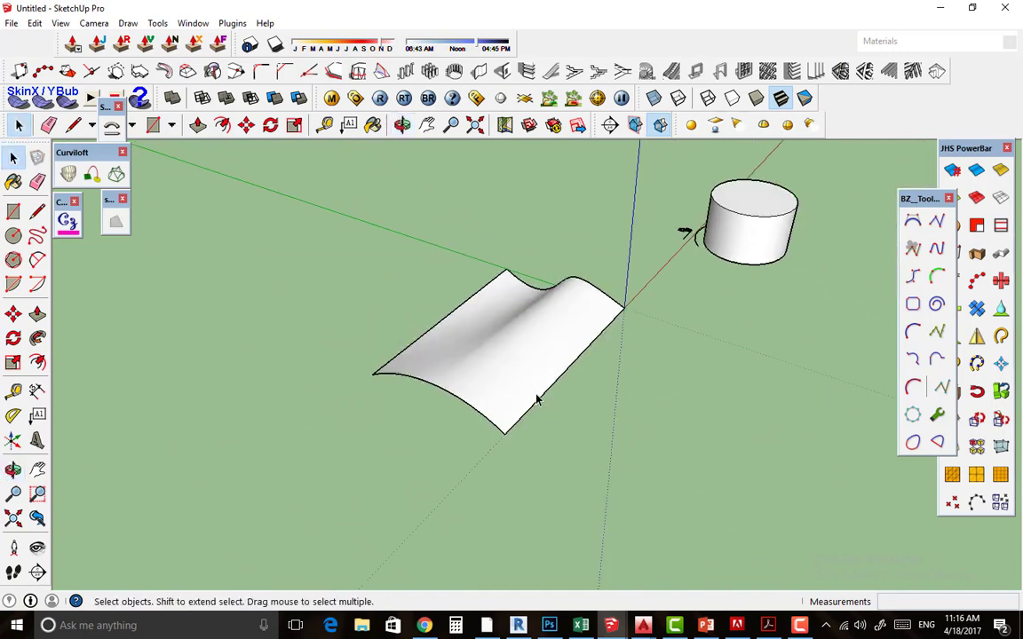
Draw a rectangle between the surface's corners and move it up above the surface.
{"action": "key", "text": "r"}
{"action": "left_click", "coordinate": [373, 375]}
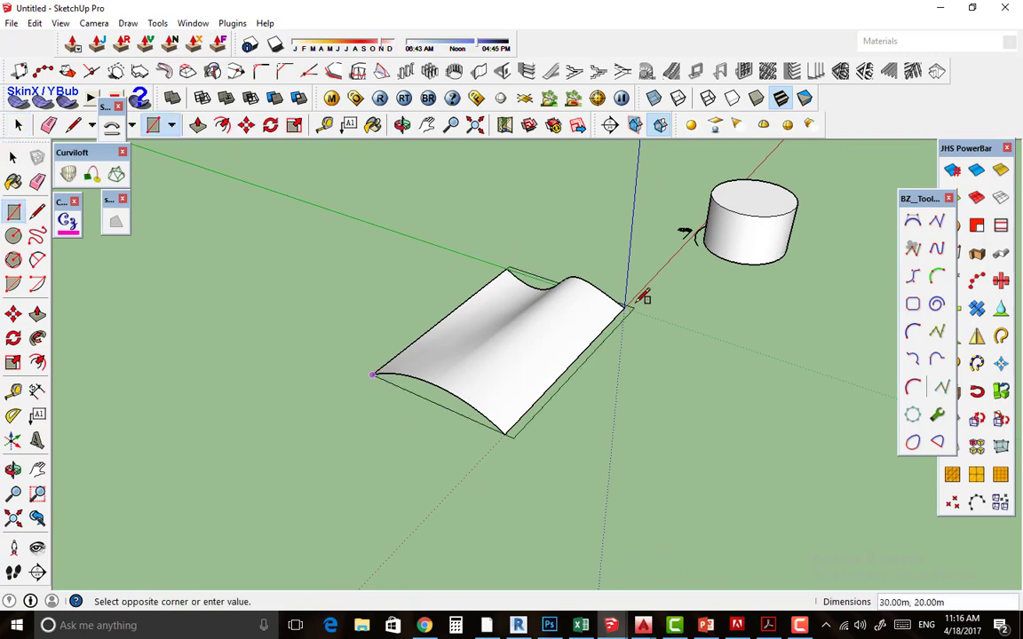
{"action": "left_click", "coordinate": [624, 307]}
{"action": "key", "text": "space"}
{"action": "double_click", "coordinate": [405, 395]}
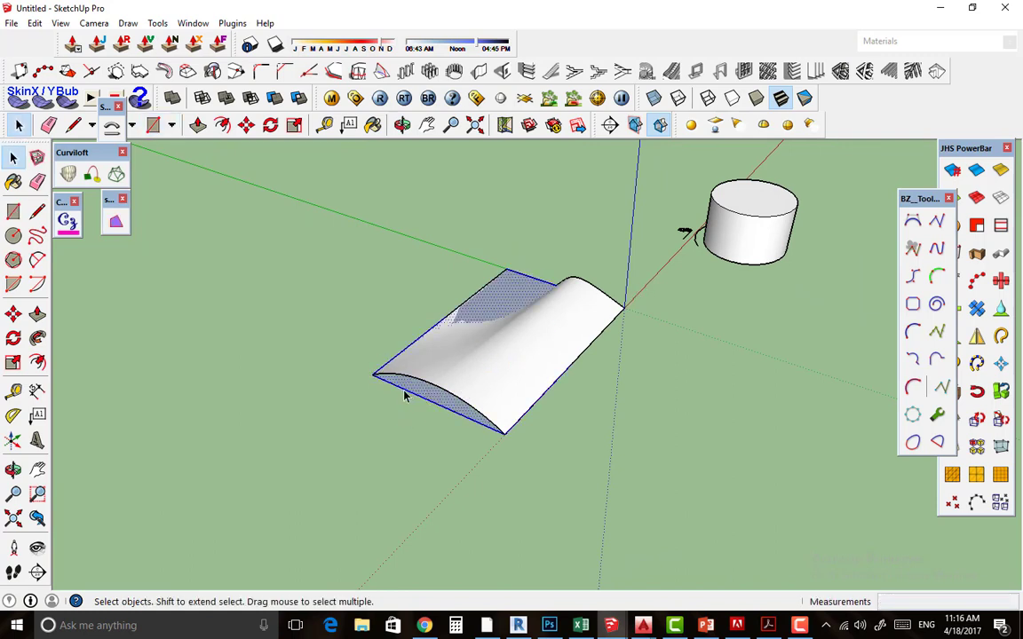
{"action": "key", "text": "m"}
{"action": "left_click", "coordinate": [373, 375]}
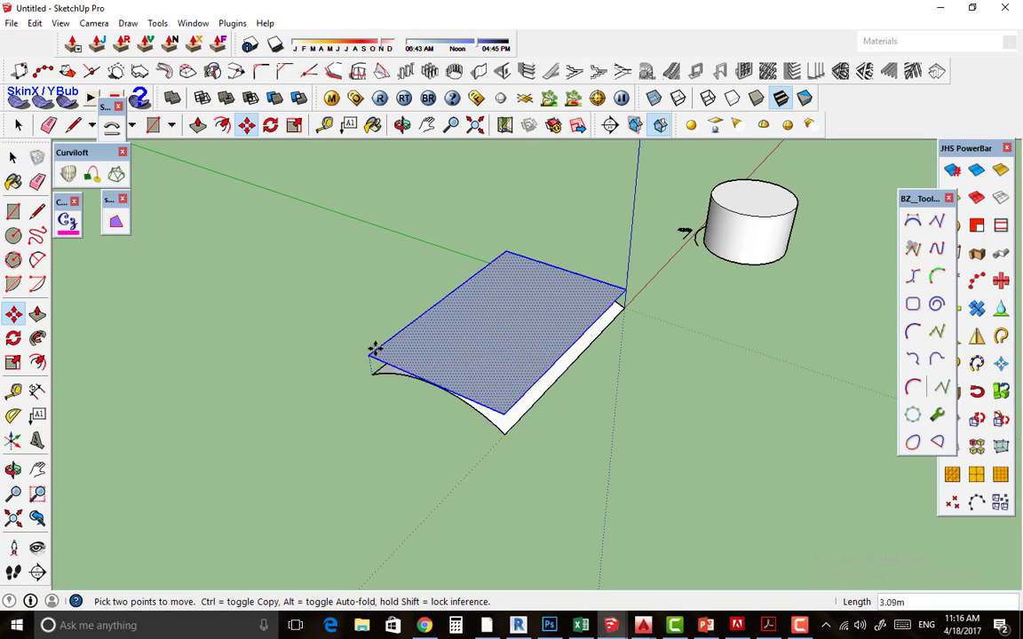
{"action": "left_click", "coordinate": [358, 293]}
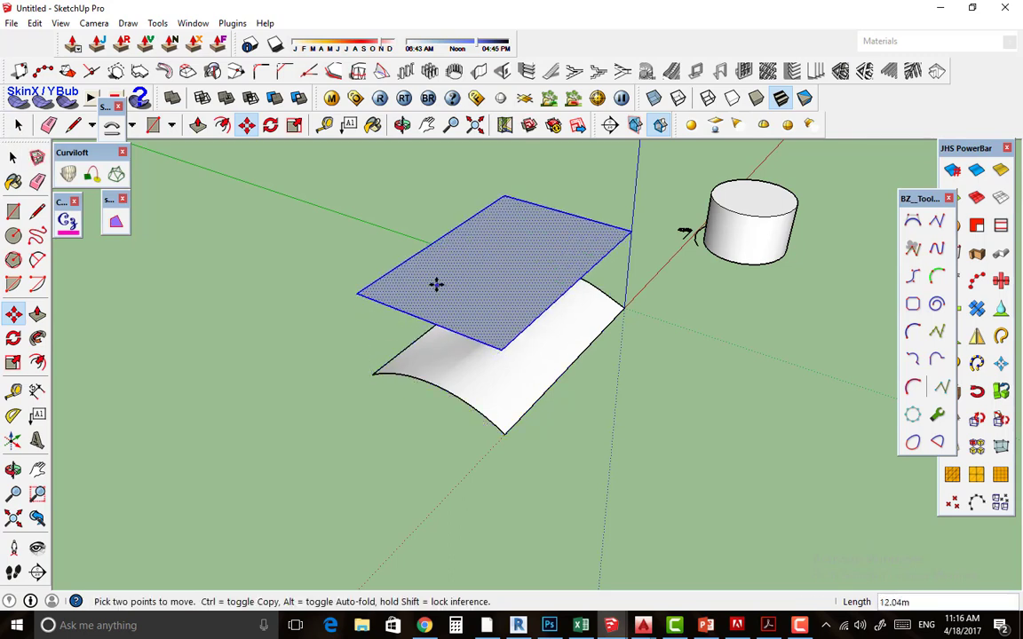
{"action": "key", "text": "space"}
Make the raised rectangle a group and reverse its face inside the group.
{"action": "right_click", "coordinate": [458, 288]}
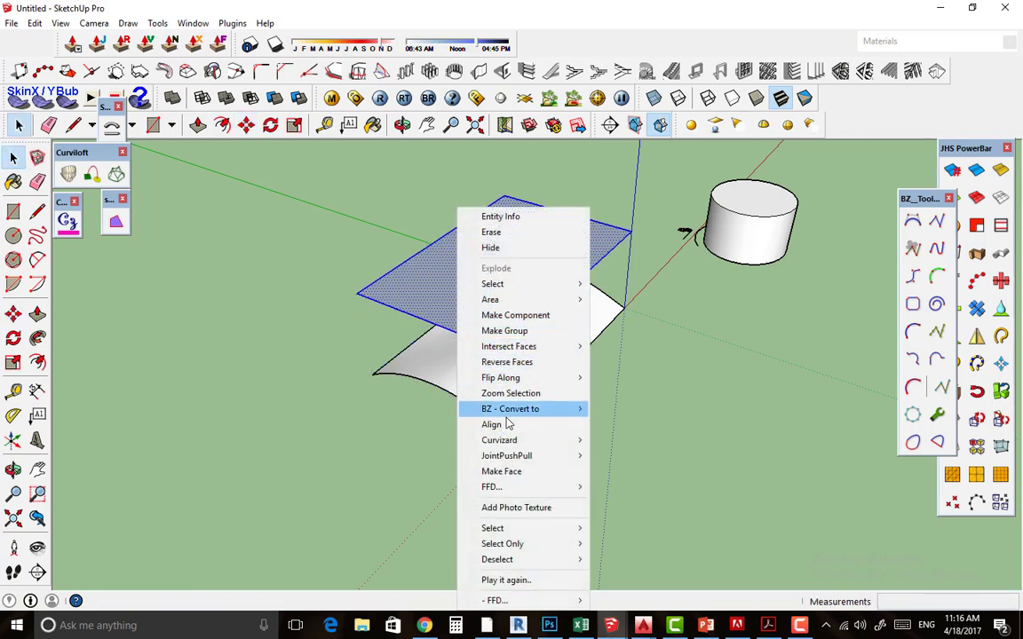
{"action": "left_click", "coordinate": [467, 328]}
{"action": "middle_click_drag", "start_coordinate": [466, 317], "coordinate": [511, 442]}
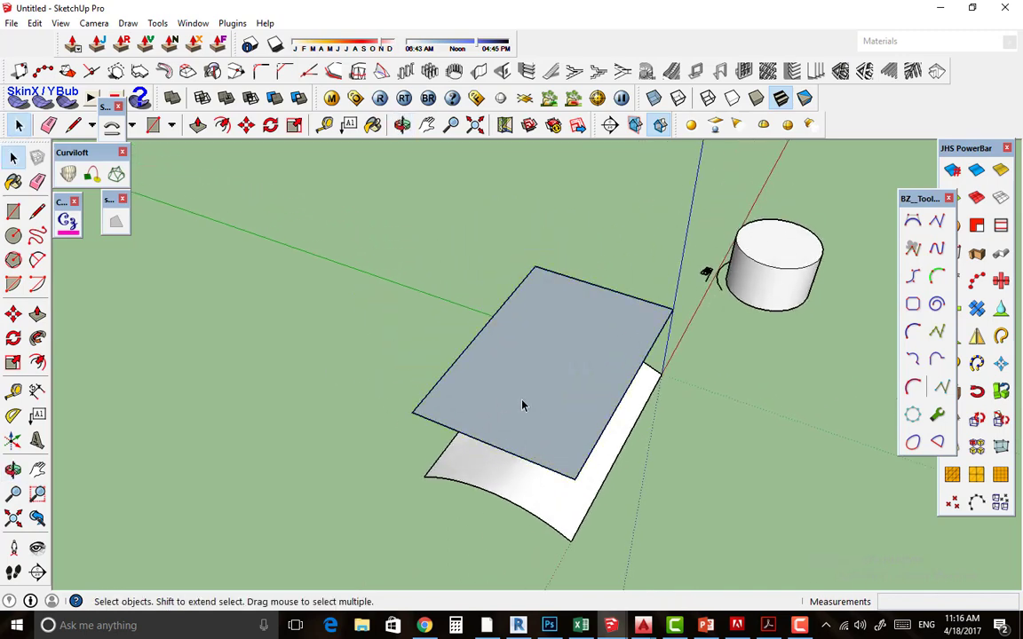
{"action": "double_click", "coordinate": [522, 406]}
{"action": "left_click", "coordinate": [522, 406]}
{"action": "right_click", "coordinate": [522, 406]}
{"action": "left_click", "coordinate": [569, 361]}
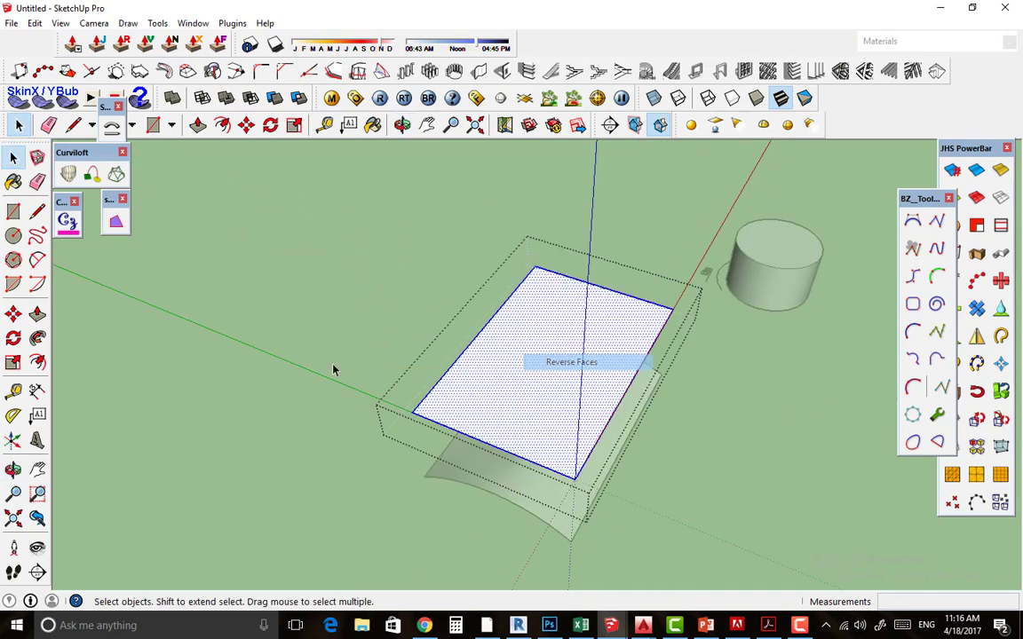
{"action": "left_click", "coordinate": [333, 370]}
{"action": "mouse_move", "coordinate": [475, 418]}
{"action": "middle_mouse_down"}
{"action": "mouse_move", "coordinate": [456, 384]}
{"action": "mouse_move", "coordinate": [421, 394]}
{"action": "middle_mouse_up"}
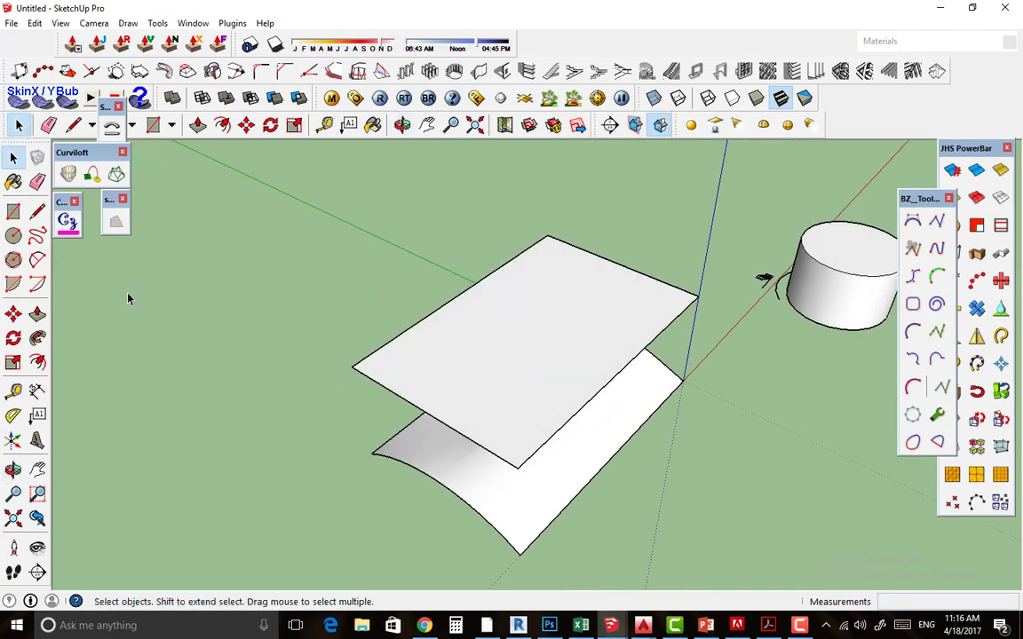
Split the panel with rectangles of 30×10, 30×5, 15×5, 7.5×5, then a 5×3.75 corner cell.
{"action": "left_click", "coordinate": [14, 211]}
{"action": "left_click", "coordinate": [352, 366]}
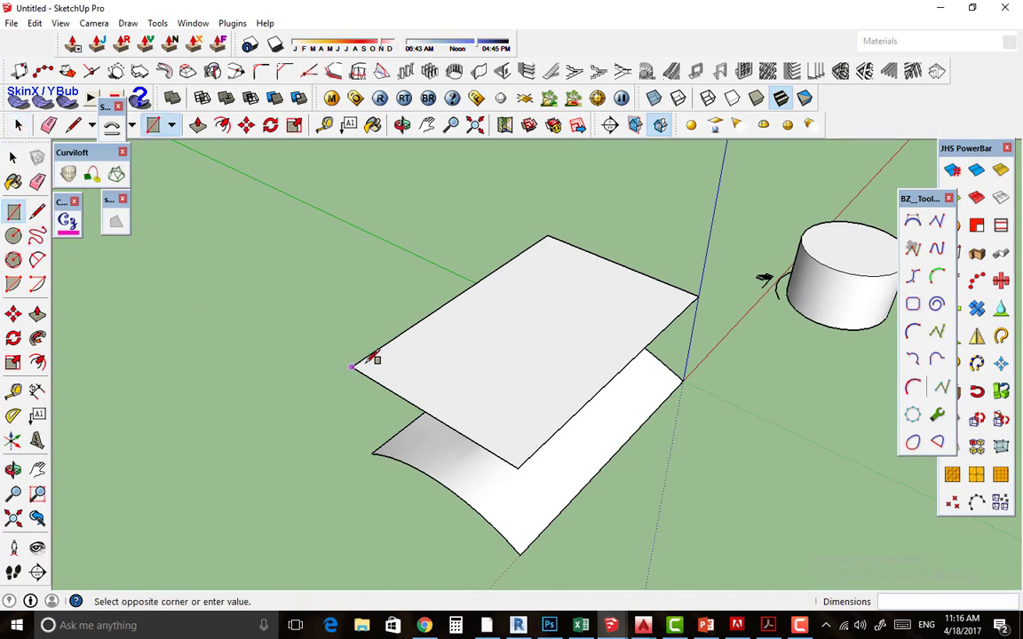
{"action": "left_click", "coordinate": [601, 264]}
{"action": "left_click", "coordinate": [353, 366]}
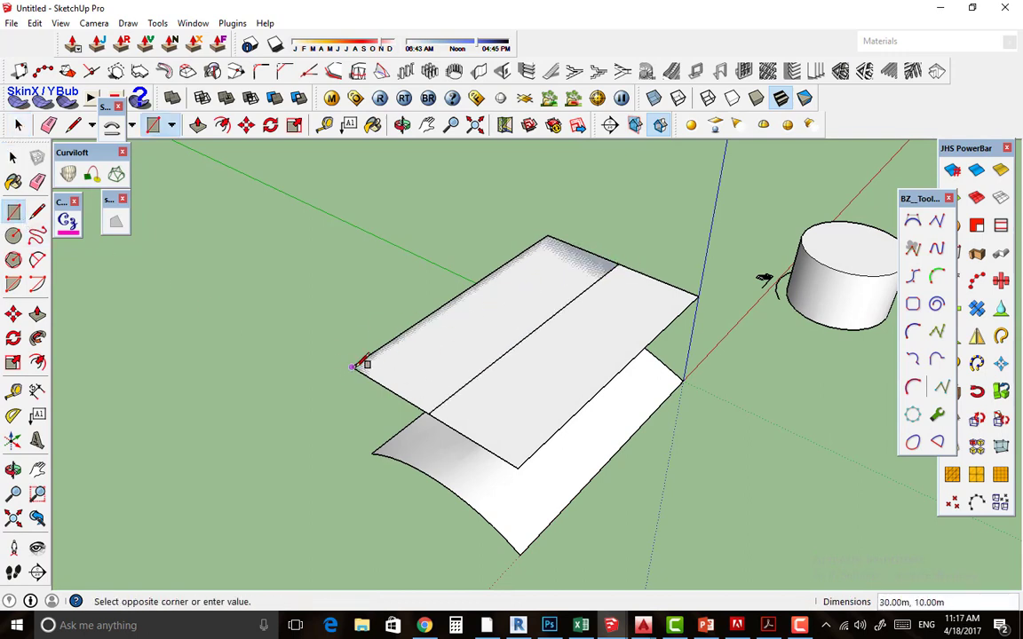
{"action": "left_click", "coordinate": [600, 242]}
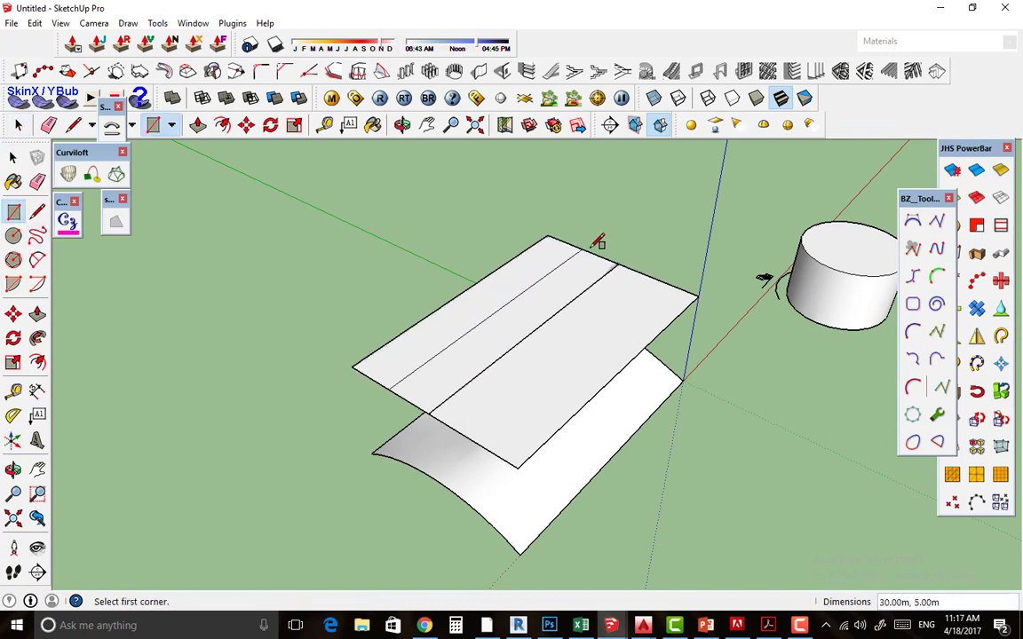
{"action": "left_click", "coordinate": [391, 387]}
{"action": "left_click", "coordinate": [533, 325]}
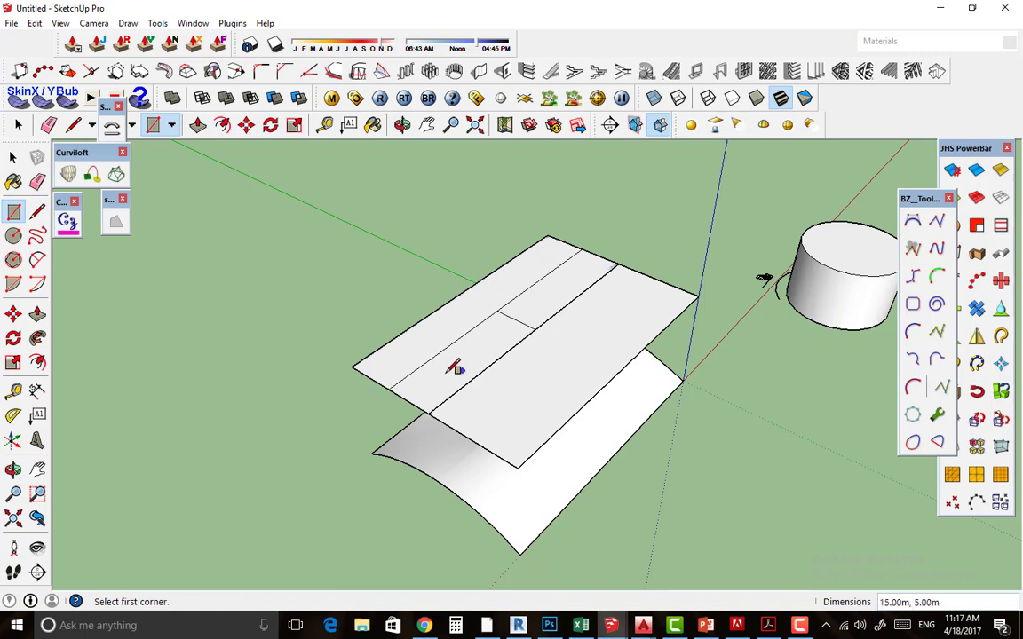
{"action": "left_click", "coordinate": [388, 389]}
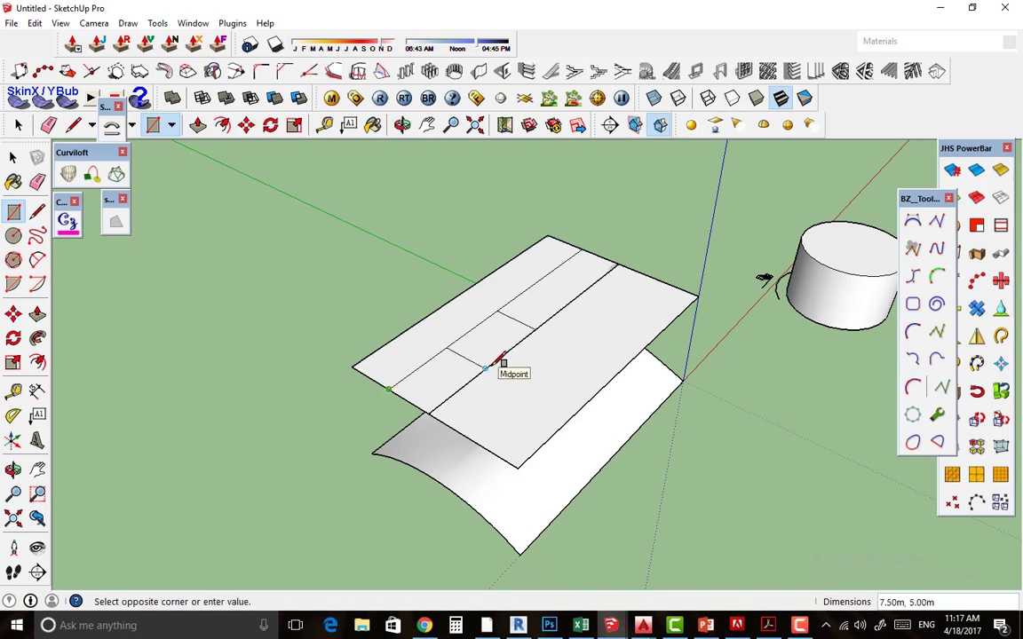
{"action": "left_click", "coordinate": [485, 367]}
{"action": "left_click", "coordinate": [395, 387]}
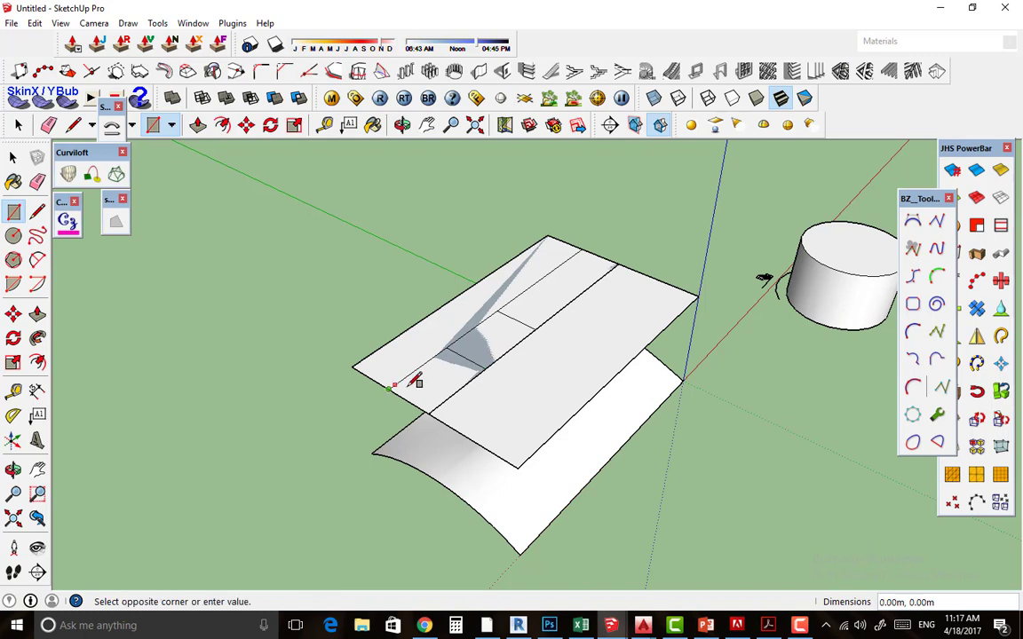
{"action": "left_click", "coordinate": [475, 384]}
{"action": "key", "text": "space"}
Copy the 5 by 3.75 corner cell using Move with Ctrl.
{"action": "left_click", "coordinate": [435, 398]}
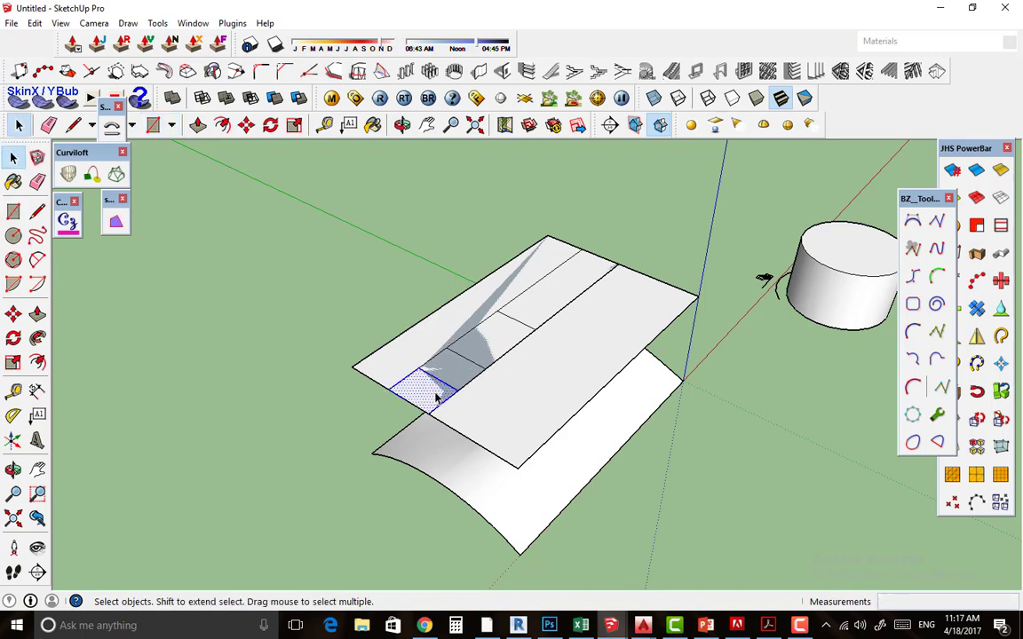
{"action": "key", "text": "m"}
{"action": "left_click", "coordinate": [429, 415]}
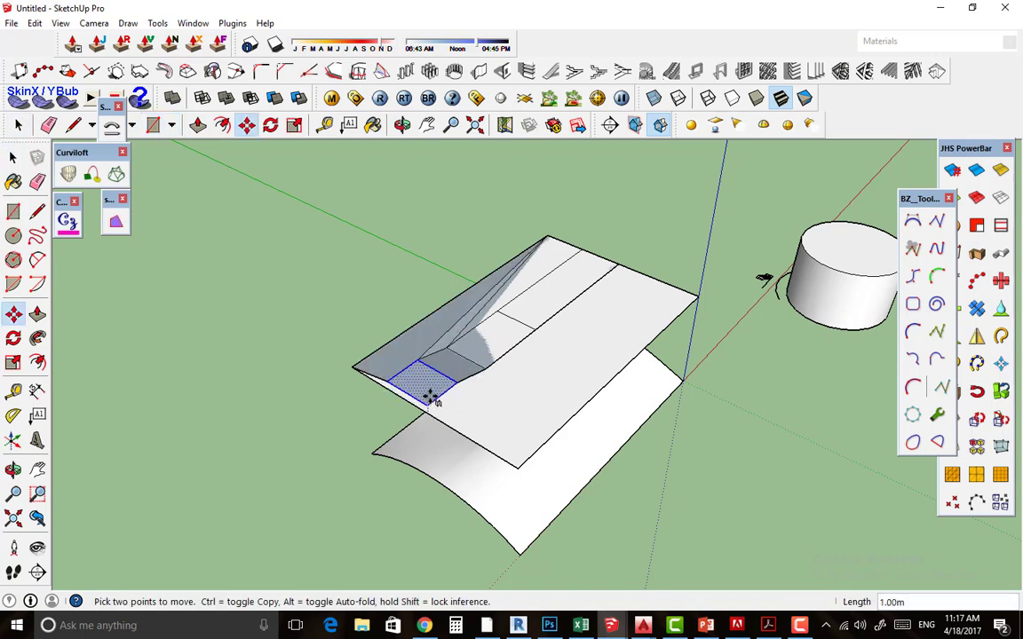
{"action": "key", "text": "ctrl"}
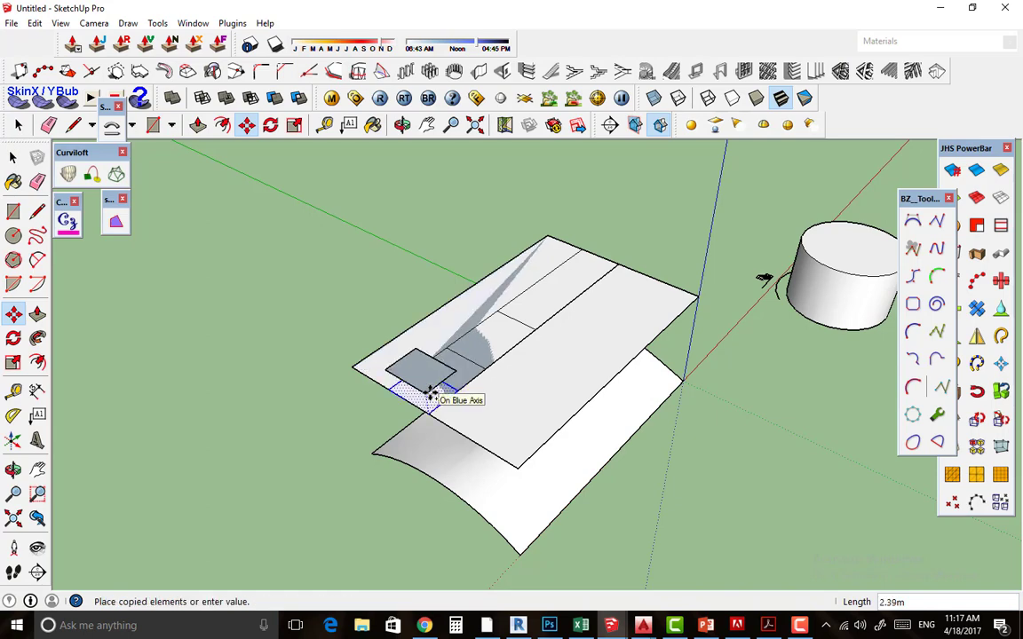
{"action": "left_click", "coordinate": [428, 391]}
{"action": "key", "text": "space"}
{"action": "middle_click_drag", "start_coordinate": [430, 389], "coordinate": [497, 358]}
{"action": "left_click", "coordinate": [498, 358]}
Draw both crossing diagonals across the small corner cell.
{"action": "left_click", "coordinate": [452, 393]}
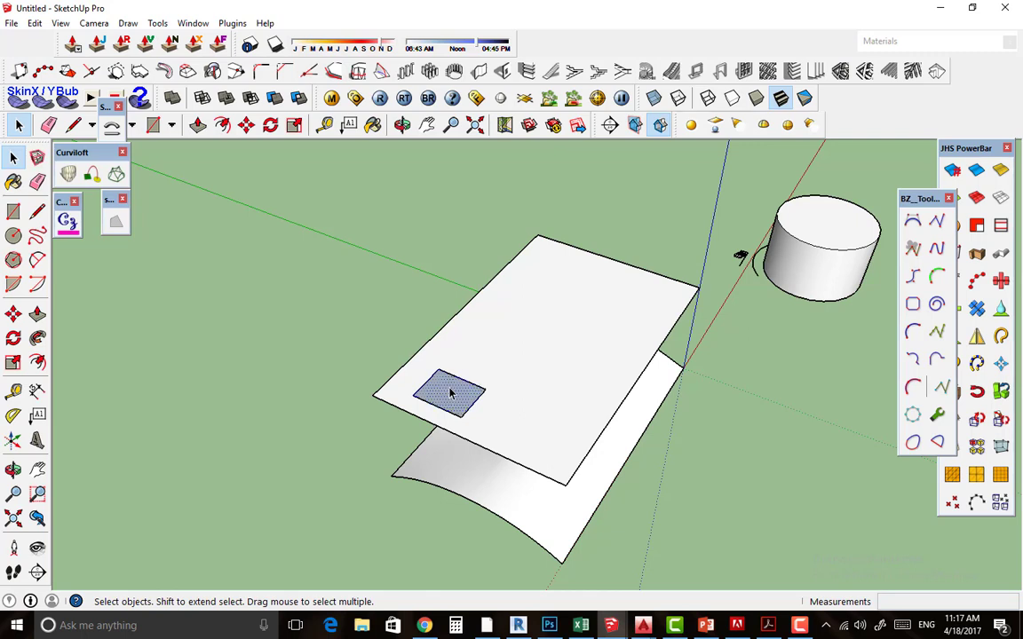
{"action": "scroll", "coordinate": [449, 395], "scroll_direction": "up", "scroll_amount": 2}
{"action": "key", "text": "l"}
{"action": "left_click", "coordinate": [435, 361]}
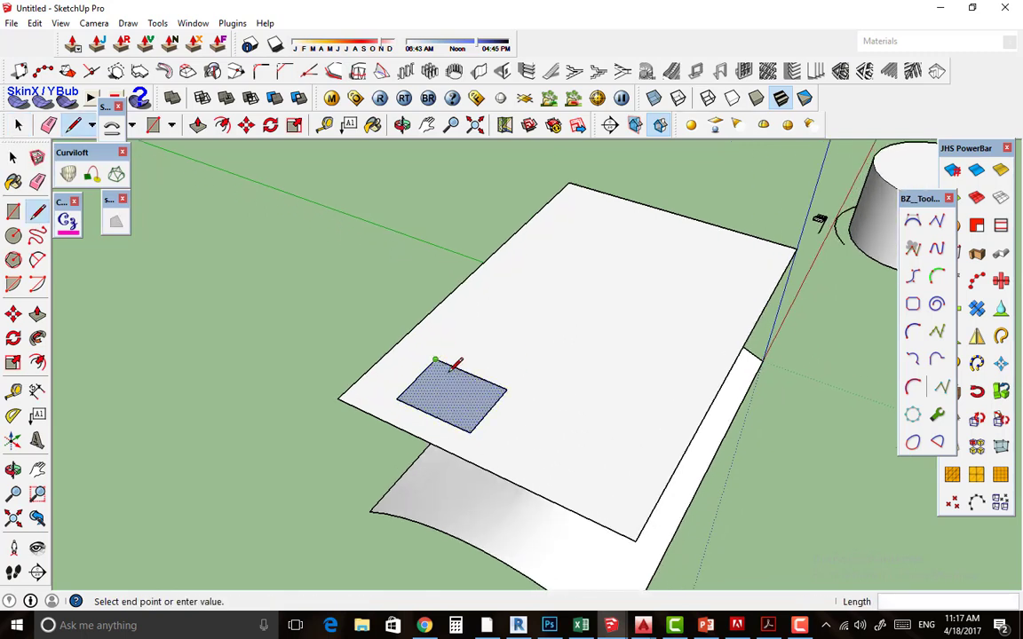
{"action": "left_click", "coordinate": [471, 432]}
{"action": "left_click", "coordinate": [397, 399]}
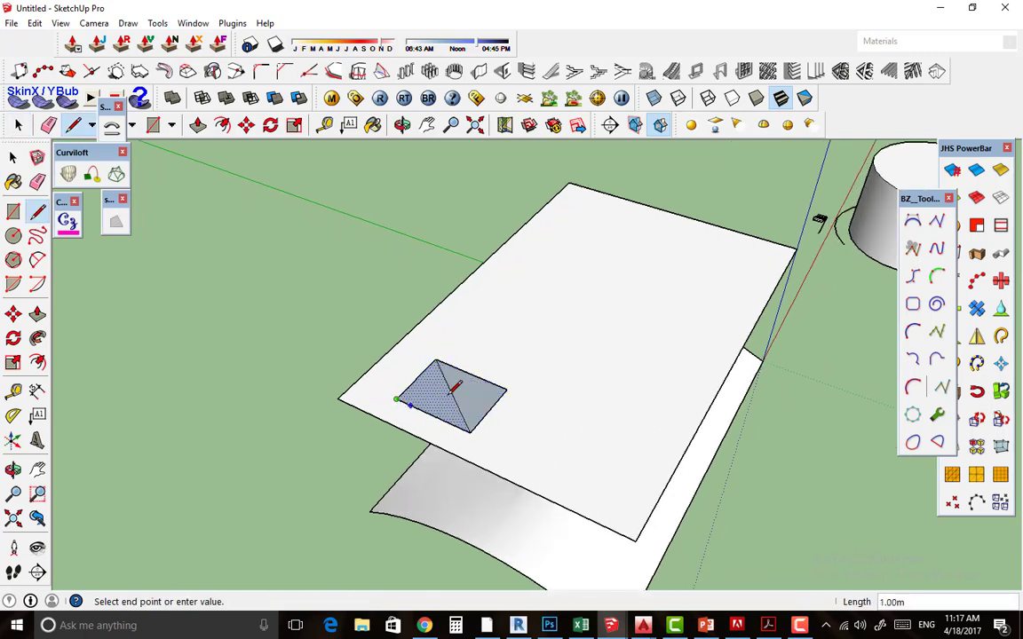
{"action": "left_click", "coordinate": [507, 389]}
Raise the cell's centre point 1 m into a pyramid apex, then bring up the pyramid's context menu.
{"action": "left_click", "coordinate": [14, 314]}
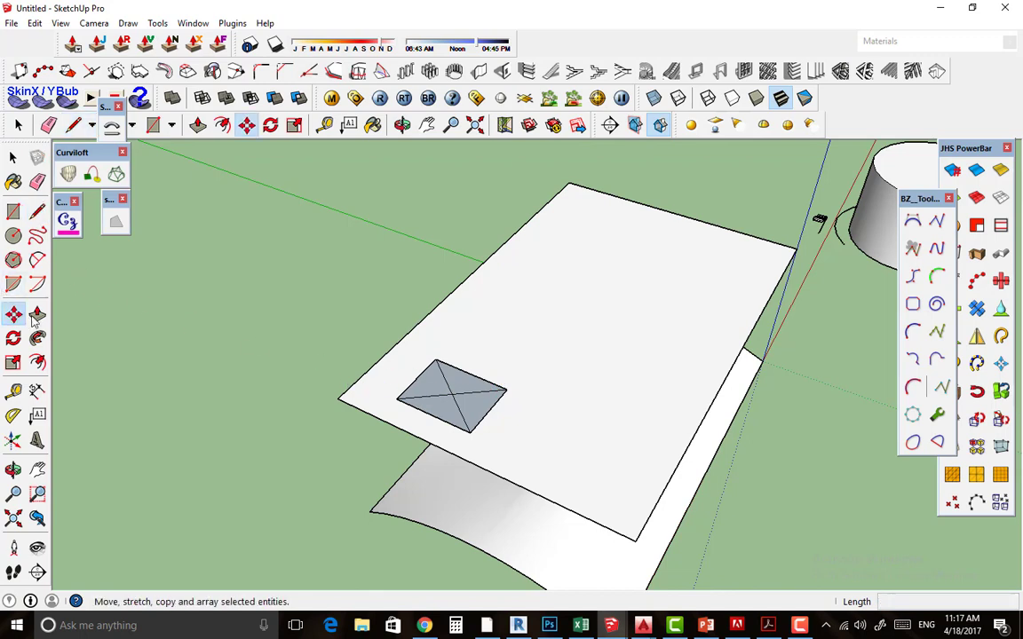
{"action": "left_click", "coordinate": [453, 393]}
{"action": "type", "text": "1.2"}
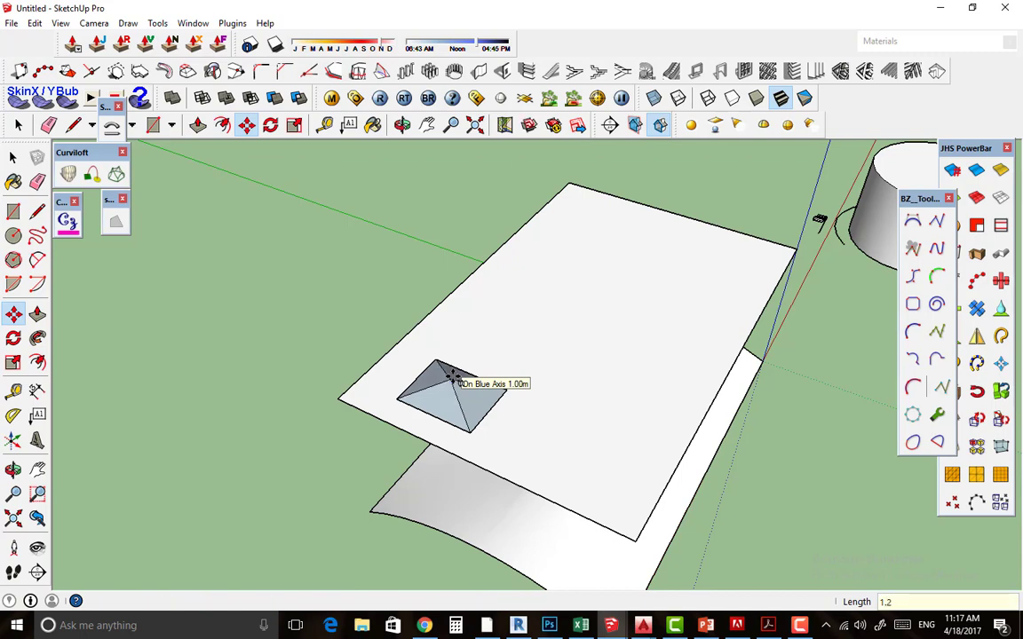
{"action": "scroll", "coordinate": [462, 382], "scroll_direction": "down", "scroll_amount": 2}
{"action": "key", "text": "space"}
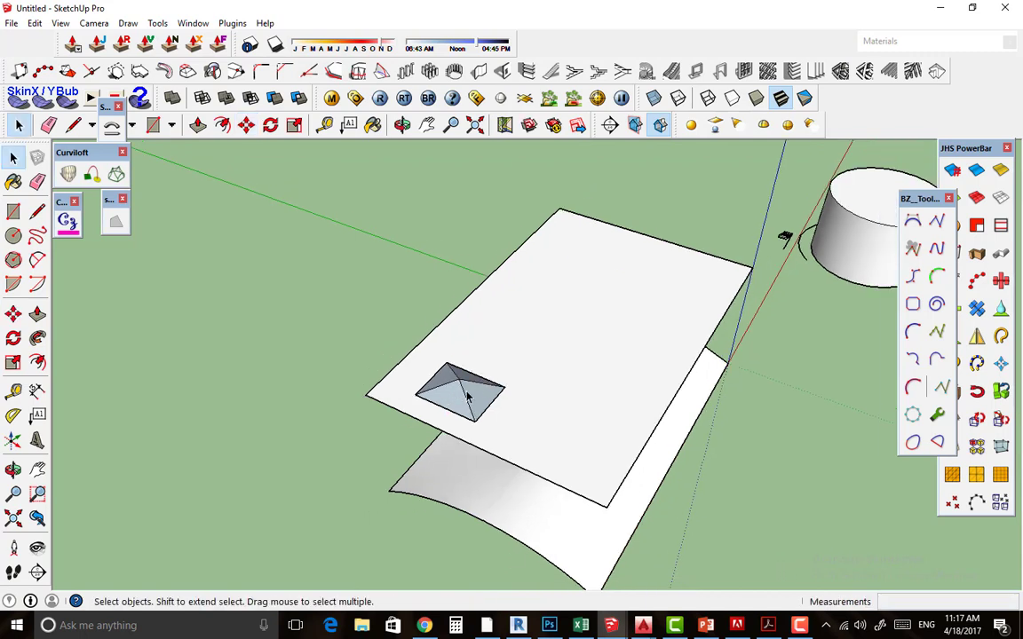
{"action": "left_click", "coordinate": [458, 401]}
{"action": "right_click", "coordinate": [459, 397]}
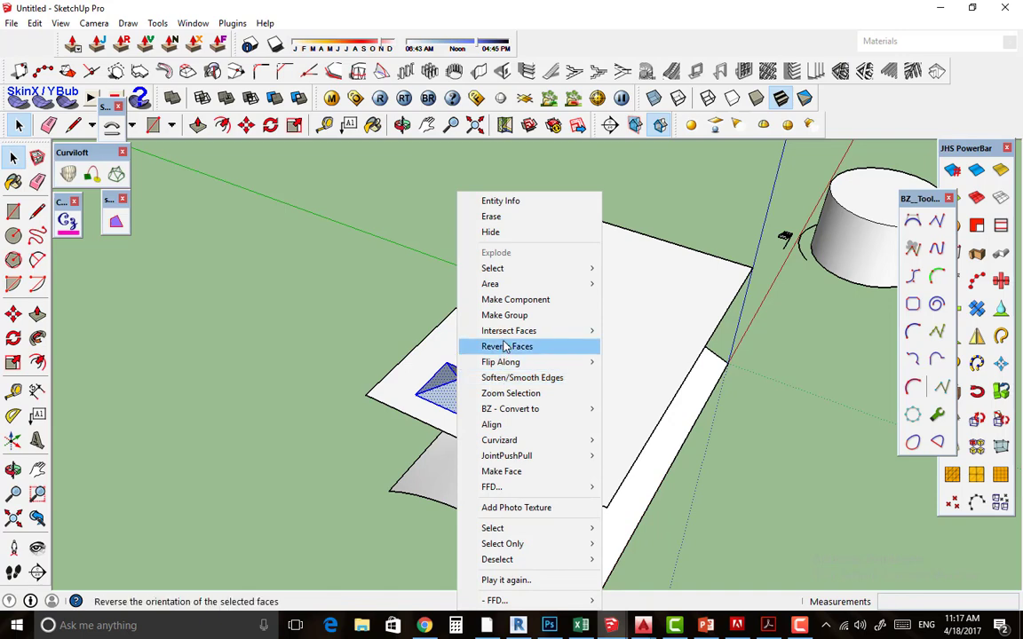
Reverse the pyramid's faces and begin moving it from its corner.
{"action": "left_click", "coordinate": [487, 347]}
{"action": "mouse_move", "coordinate": [466, 366]}
{"action": "middle_mouse_down"}
{"action": "mouse_move", "coordinate": [560, 406]}
{"action": "mouse_move", "coordinate": [571, 423]}
{"action": "middle_mouse_up"}
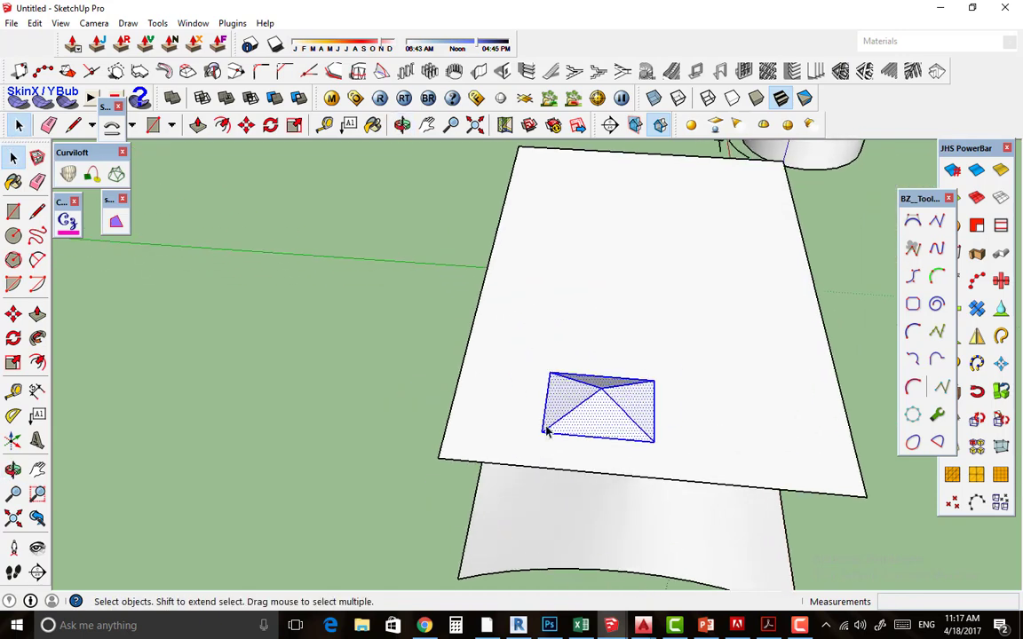
{"action": "key", "text": "m"}
{"action": "left_click", "coordinate": [547, 431]}
{"action": "key", "text": "ctrl"}
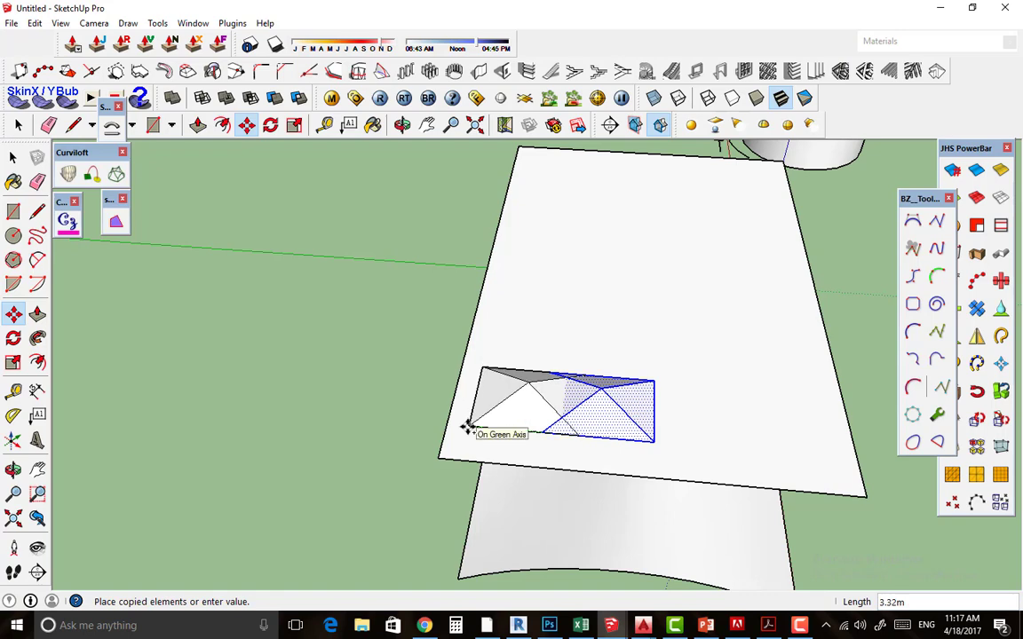
{"action": "key", "text": "ctrl"}
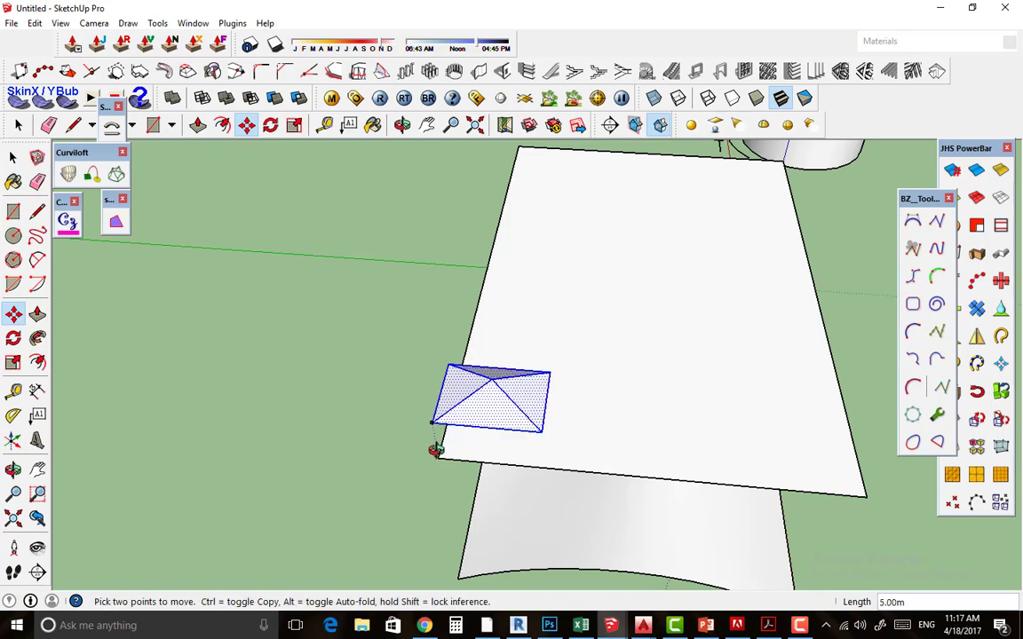
Place a trial copy of the pyramid, then undo the misplaced copy.
{"action": "middle_click_drag", "start_coordinate": [436, 450], "coordinate": [715, 452]}
{"action": "left_click", "coordinate": [776, 376]}
{"action": "key", "text": "ctrl"}
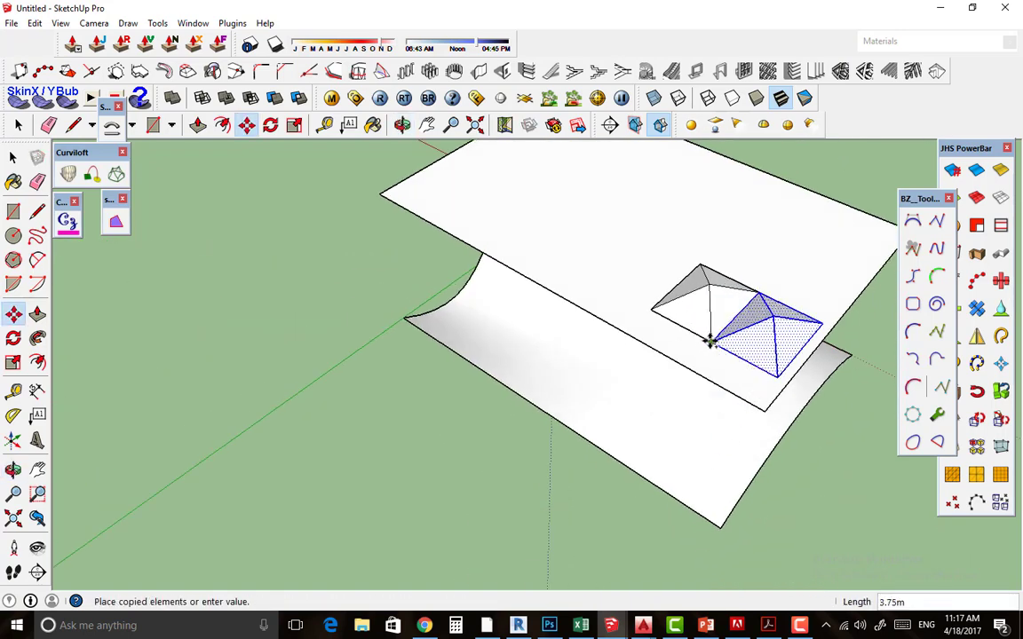
{"action": "left_click", "coordinate": [662, 352]}
{"action": "scroll", "coordinate": [619, 407], "scroll_direction": "down", "scroll_amount": 3}
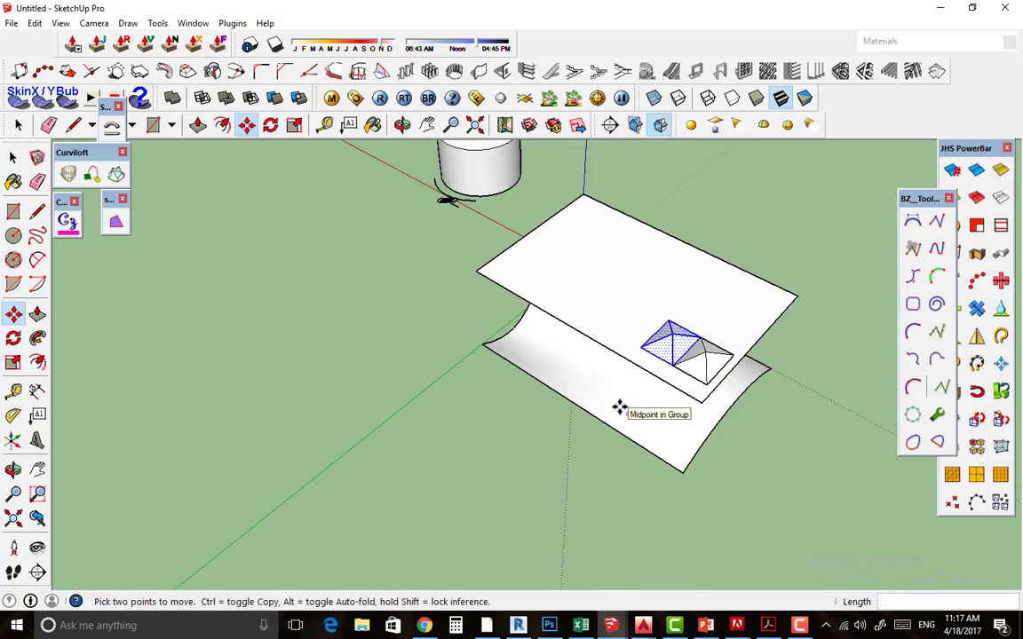
{"action": "key", "text": "ctrl+z"}
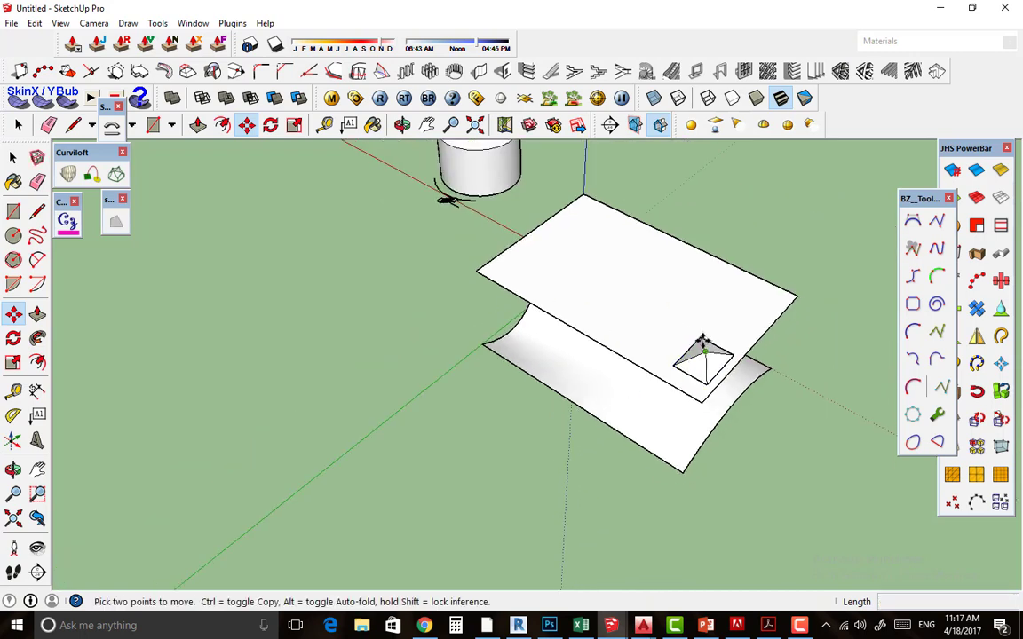
{"action": "scroll", "coordinate": [706, 372], "scroll_direction": "up", "scroll_amount": 2}
Copy the whole pyramid 3.75 m along the row and array it *7.
{"action": "key", "text": "space"}
{"action": "triple_click", "coordinate": [704, 374]}
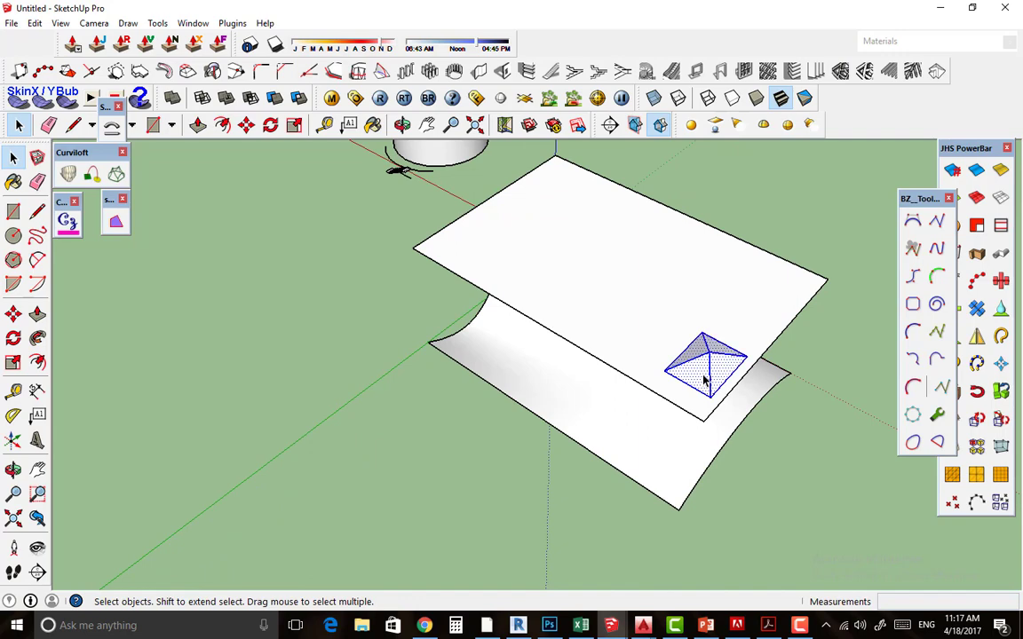
{"action": "scroll", "coordinate": [705, 380], "scroll_direction": "up", "scroll_amount": 2}
{"action": "key", "text": "m"}
{"action": "key", "text": "ctrl"}
{"action": "left_click", "coordinate": [716, 412]}
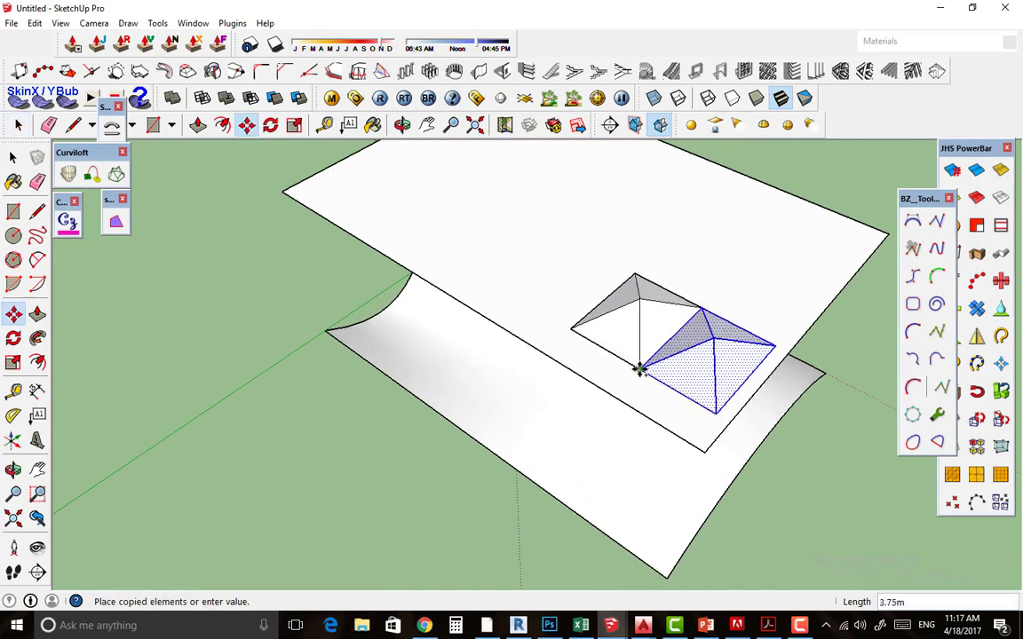
{"action": "left_click", "coordinate": [640, 367]}
{"action": "scroll", "coordinate": [544, 385], "scroll_direction": "down", "scroll_amount": 2}
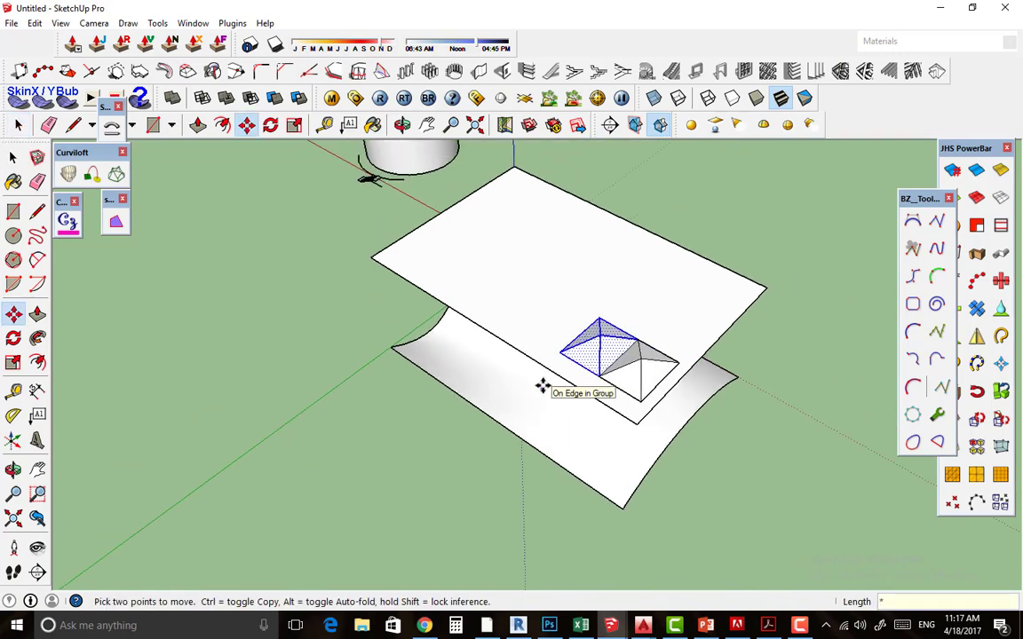
{"action": "type", "text": "7"}
{"action": "key", "text": "Return"}
Copy the pyramid strip 5.00 m across and array it *5 to fill the panel.
{"action": "mouse_move", "coordinate": [519, 375]}
{"action": "middle_mouse_down"}
{"action": "mouse_move", "coordinate": [589, 217]}
{"action": "mouse_move", "coordinate": [621, 377]}
{"action": "mouse_move", "coordinate": [189, 304]}
{"action": "mouse_move", "coordinate": [346, 363]}
{"action": "middle_mouse_up"}
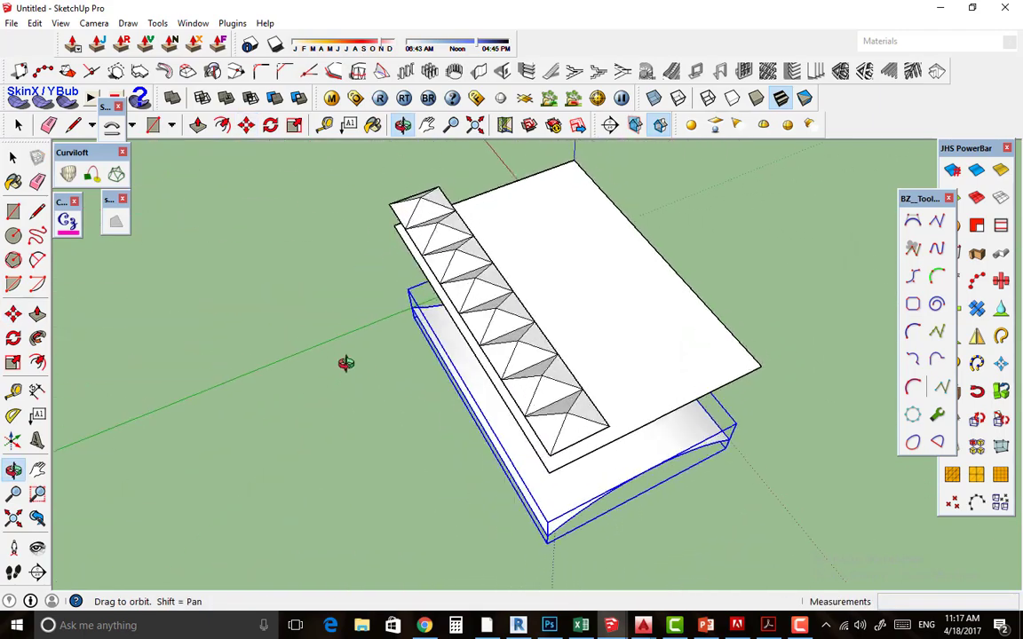
{"action": "triple_click", "coordinate": [433, 206]}
{"action": "key", "text": "m"}
{"action": "scroll", "coordinate": [502, 382], "scroll_direction": "up", "scroll_amount": 2}
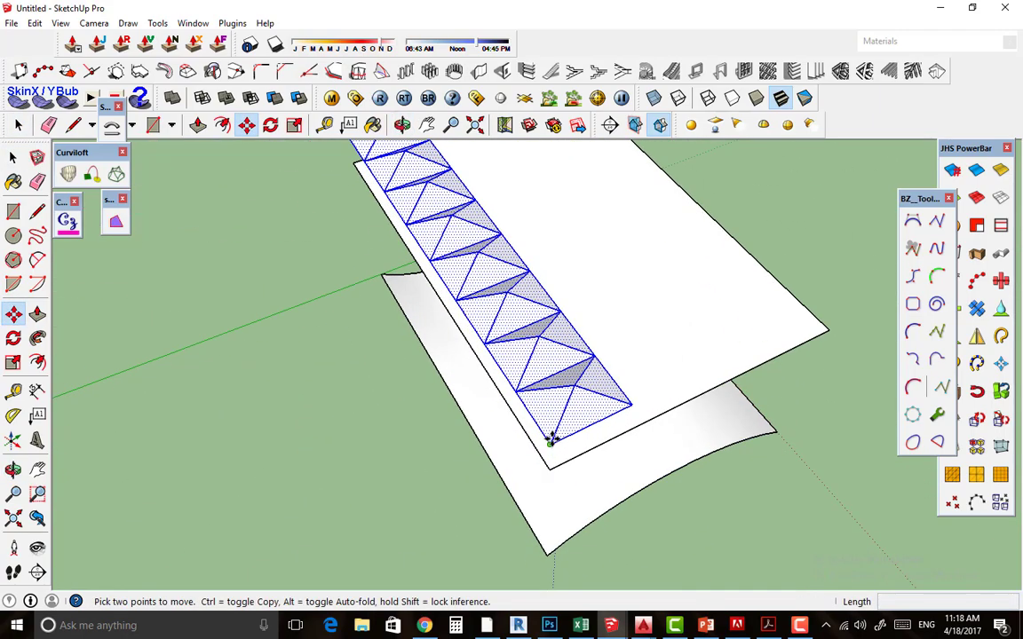
{"action": "left_click", "coordinate": [550, 439]}
{"action": "key", "text": "ctrl"}
{"action": "scroll", "coordinate": [564, 409], "scroll_direction": "down", "scroll_amount": 2}
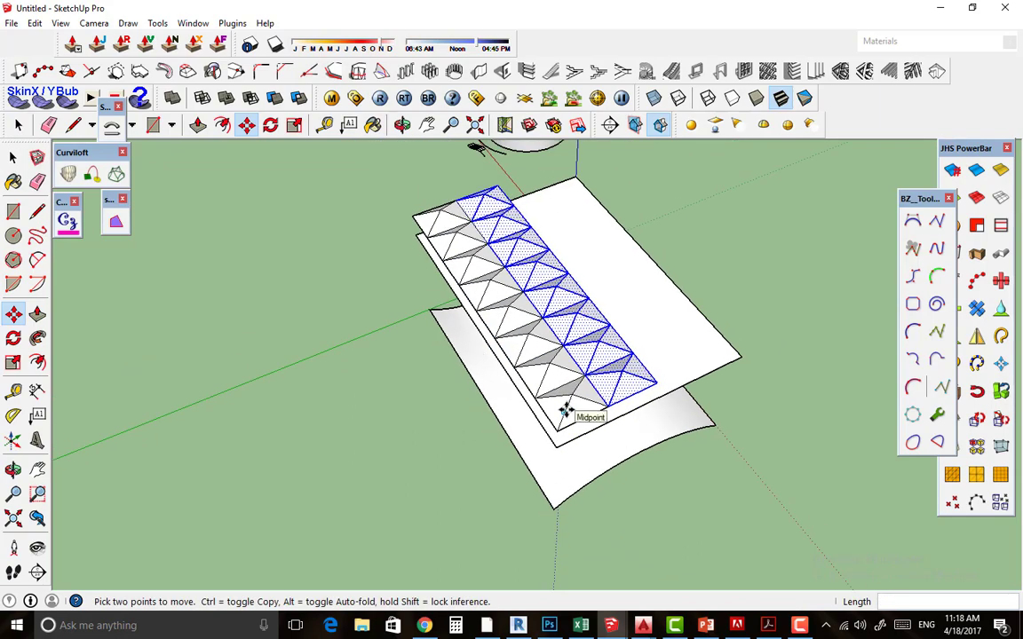
{"action": "type", "text": "5"}
{"action": "key", "text": "Return"}
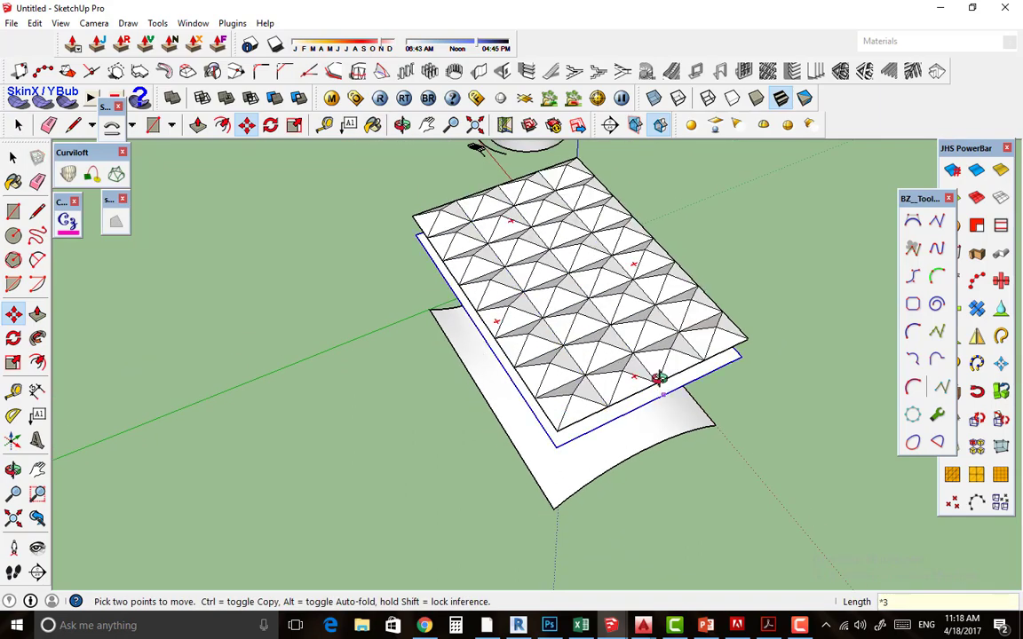
{"action": "mouse_move", "coordinate": [660, 374]}
{"action": "middle_mouse_down"}
{"action": "mouse_move", "coordinate": [461, 210]}
{"action": "mouse_move", "coordinate": [507, 167]}
{"action": "mouse_move", "coordinate": [452, 297]}
{"action": "mouse_move", "coordinate": [427, 304]}
{"action": "mouse_move", "coordinate": [466, 340]}
{"action": "middle_mouse_up"}
{"action": "scroll", "coordinate": [509, 388], "scroll_direction": "up", "scroll_amount": 1}
Select the entire pyramid grid and make it a group.
{"action": "left_click", "coordinate": [513, 388]}
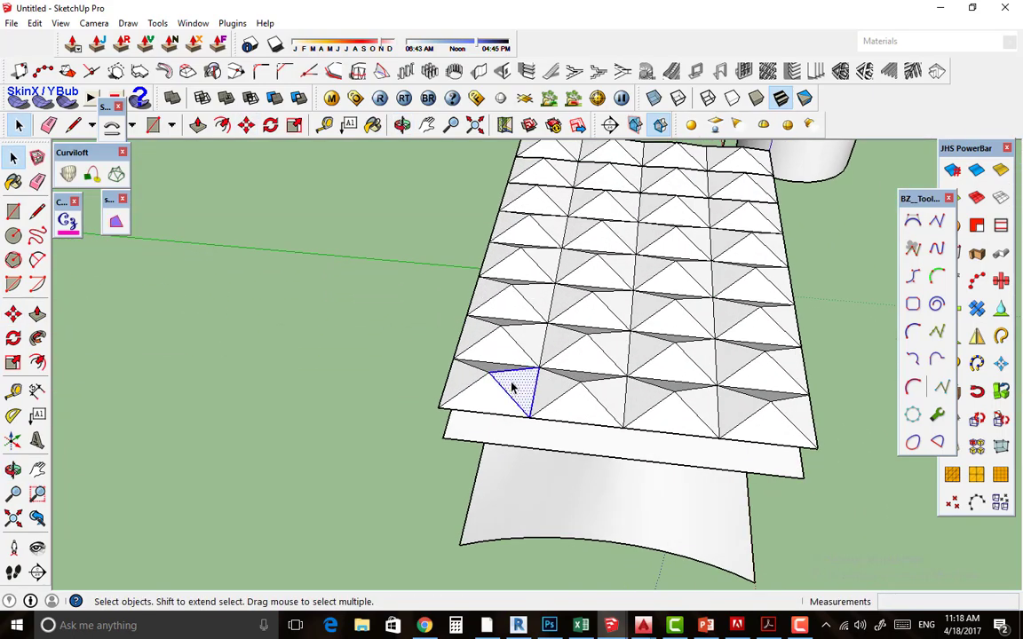
{"action": "double_click", "coordinate": [513, 388]}
{"action": "scroll", "coordinate": [533, 380], "scroll_direction": "down", "scroll_amount": 1}
{"action": "scroll", "coordinate": [535, 379], "scroll_direction": "up", "scroll_amount": 2}
{"action": "right_click", "coordinate": [539, 384]}
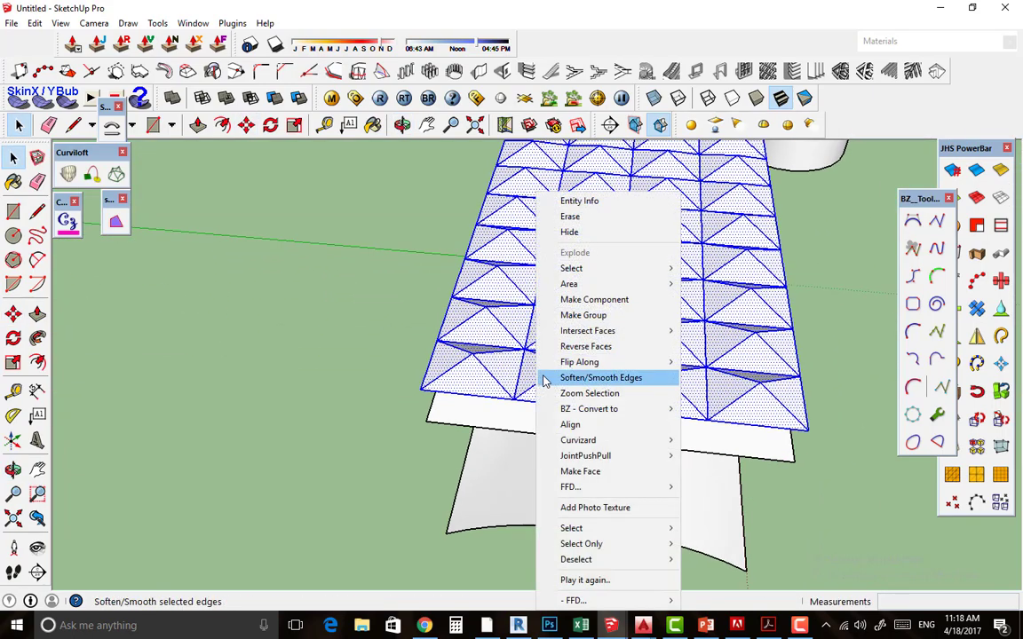
{"action": "left_click", "coordinate": [571, 313]}
{"action": "scroll", "coordinate": [377, 339], "scroll_direction": "down", "scroll_amount": 2}
Draw a vertical edge from the flat plate's corner down to the wavy surface's corner.
{"action": "middle_click_drag", "start_coordinate": [377, 339], "coordinate": [520, 323]}
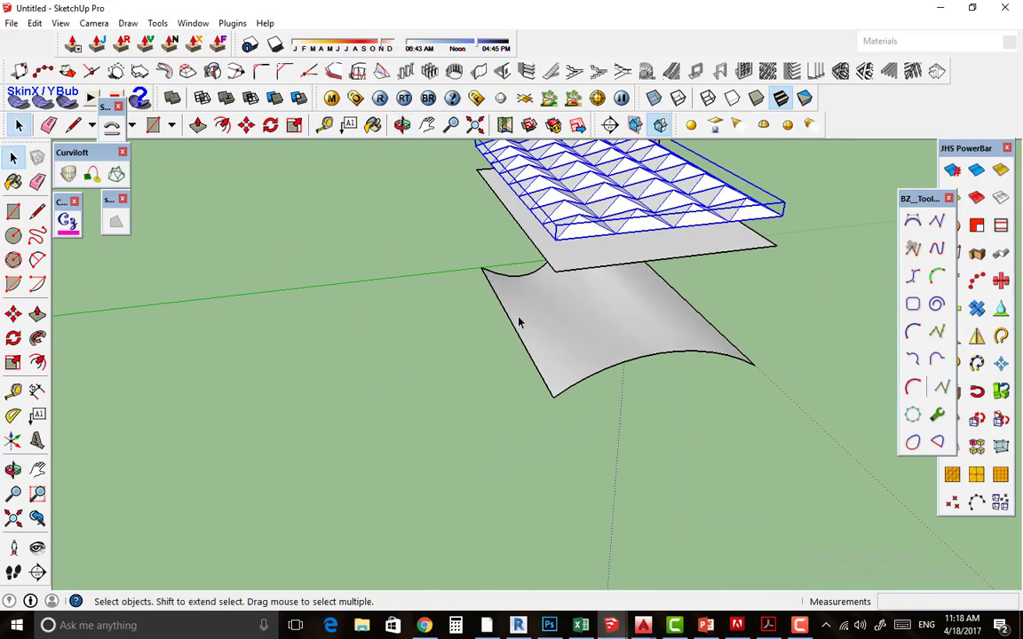
{"action": "left_click", "coordinate": [549, 276]}
{"action": "left_click", "coordinate": [569, 264]}
{"action": "key", "text": "l"}
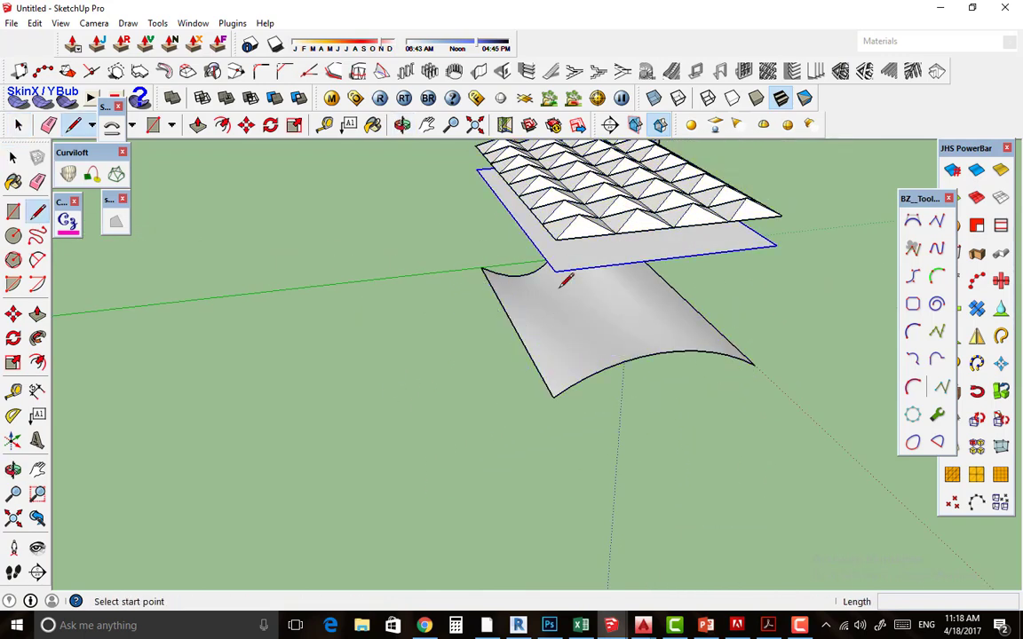
{"action": "left_click", "coordinate": [553, 271]}
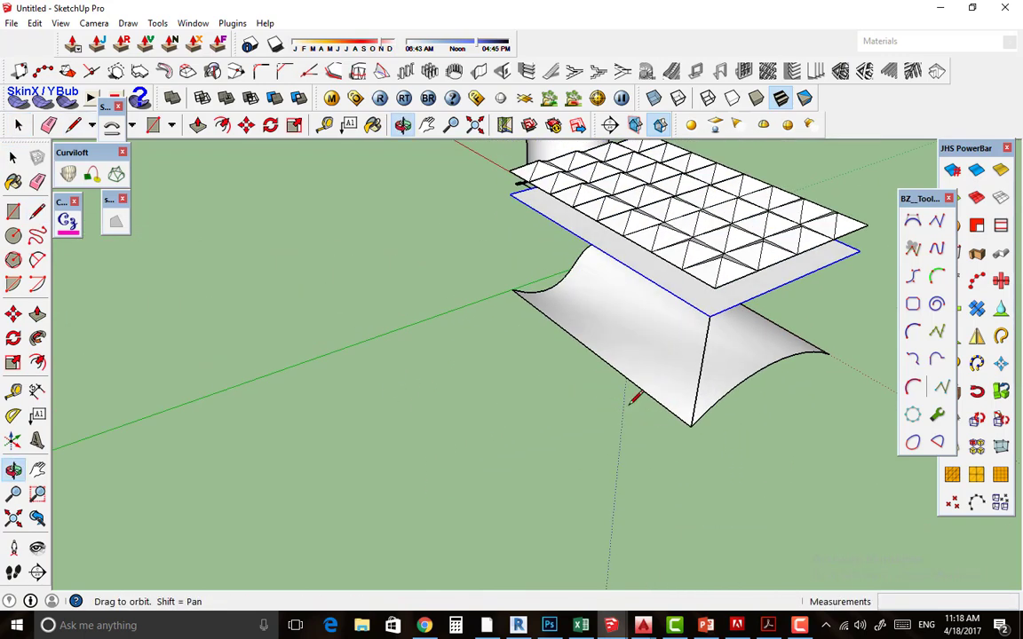
{"action": "middle_click_drag", "start_coordinate": [555, 388], "coordinate": [635, 392]}
{"action": "left_click", "coordinate": [513, 289]}
Select the new vertical corner edges and check their context menu.
{"action": "key", "text": "space"}
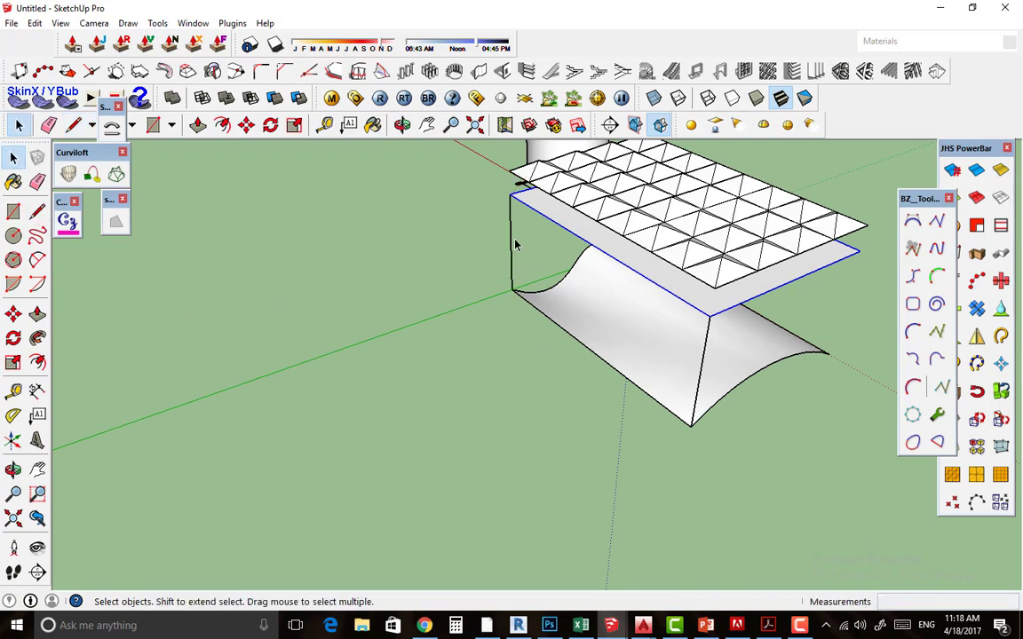
{"action": "left_click", "coordinate": [512, 245]}
{"action": "left_click", "coordinate": [685, 354]}
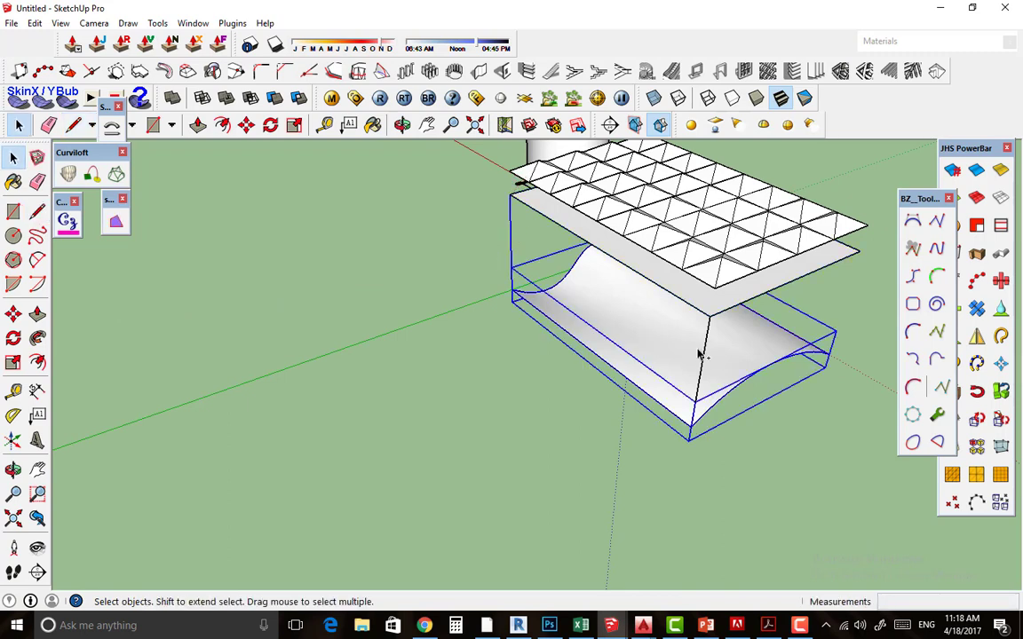
{"action": "left_click", "coordinate": [513, 260]}
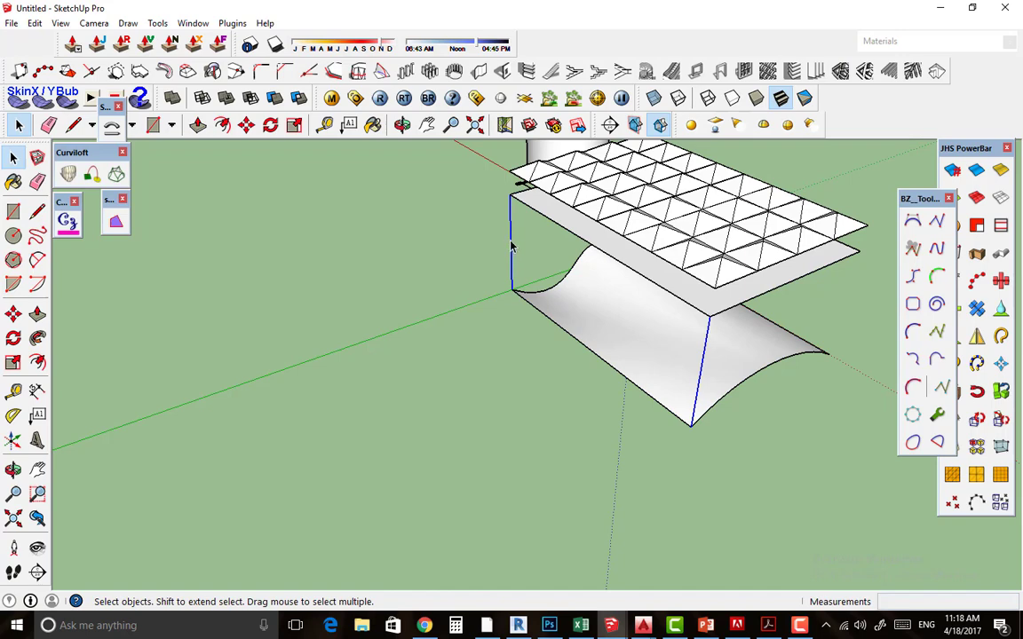
{"action": "right_click", "coordinate": [512, 246]}
{"action": "left_click", "coordinate": [551, 360]}
{"action": "scroll", "coordinate": [658, 348], "scroll_direction": "down", "scroll_amount": 2}
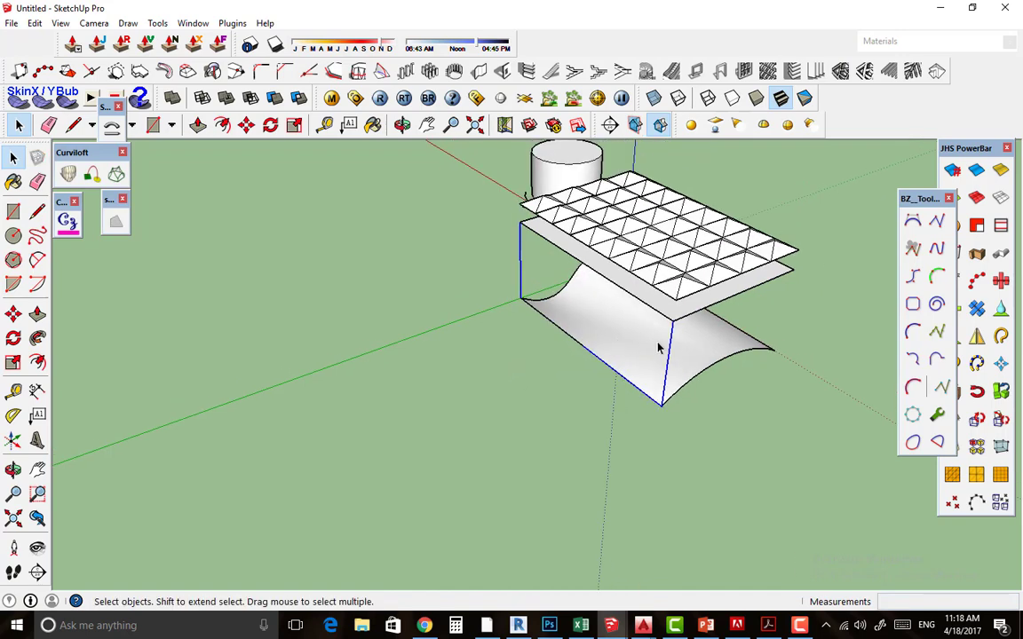
{"action": "scroll", "coordinate": [656, 308], "scroll_direction": "up", "scroll_amount": 2}
Select the pyramid grid group together with the curved surface group and bring up their context menu.
{"action": "left_click", "coordinate": [633, 386]}
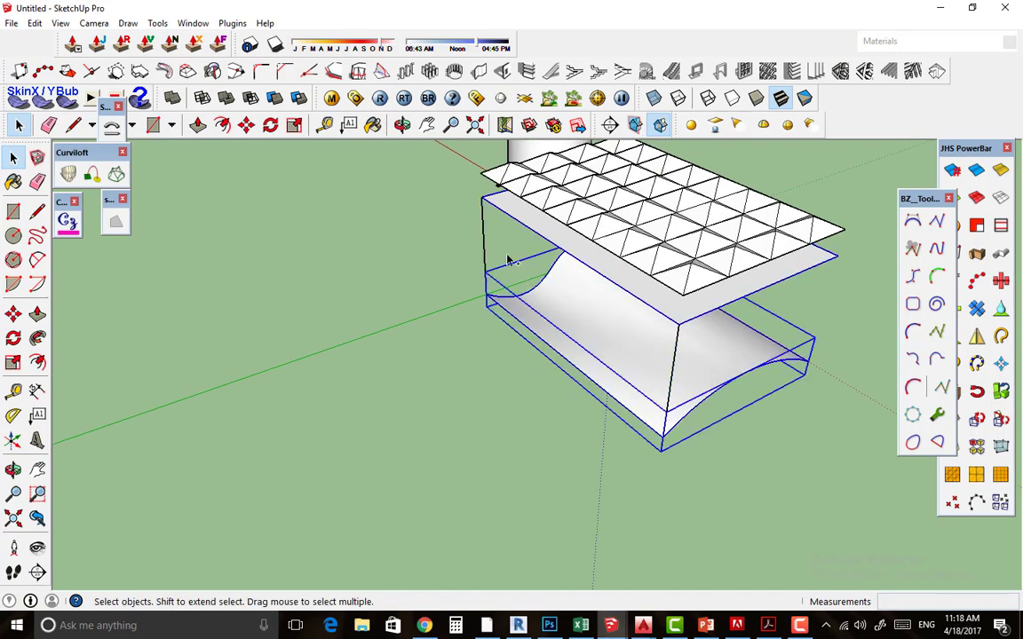
{"action": "left_click", "coordinate": [468, 331]}
{"action": "scroll", "coordinate": [638, 262], "scroll_direction": "down", "scroll_amount": 1}
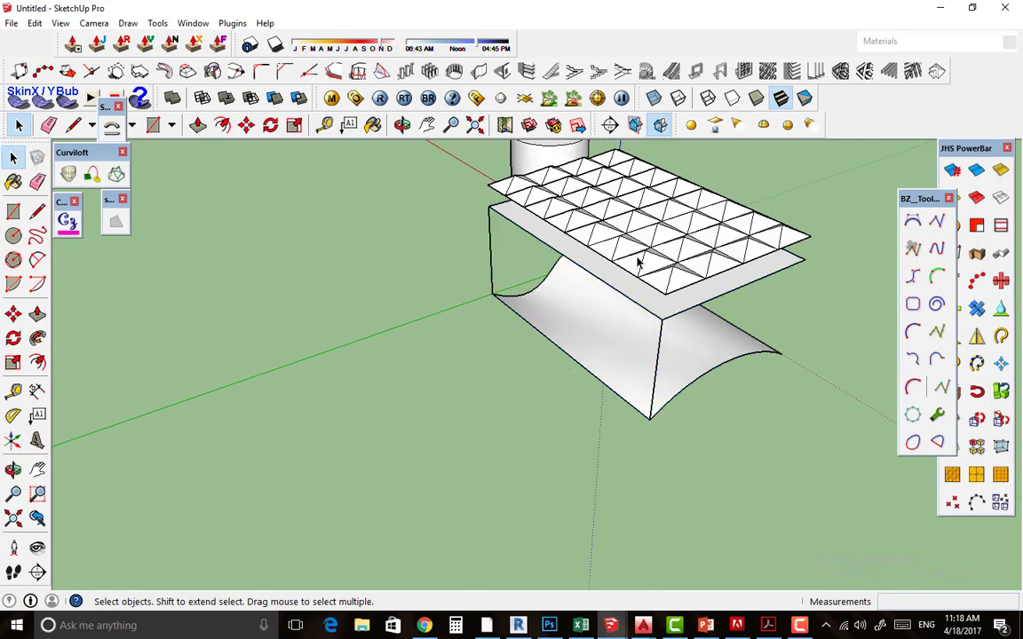
{"action": "left_click", "coordinate": [655, 304]}
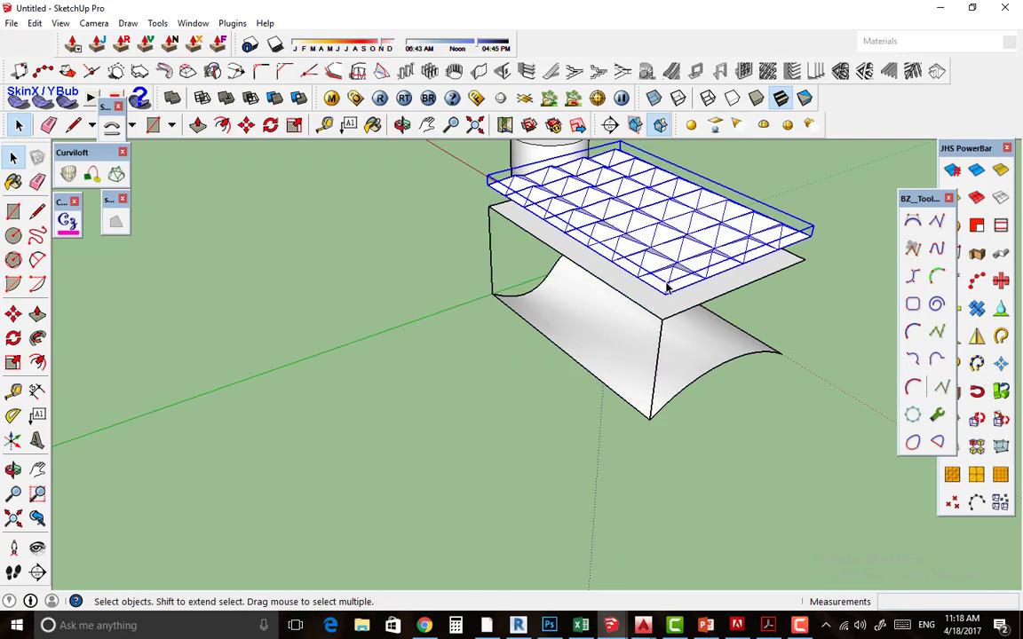
{"action": "scroll", "coordinate": [660, 297], "scroll_direction": "up", "scroll_amount": 2}
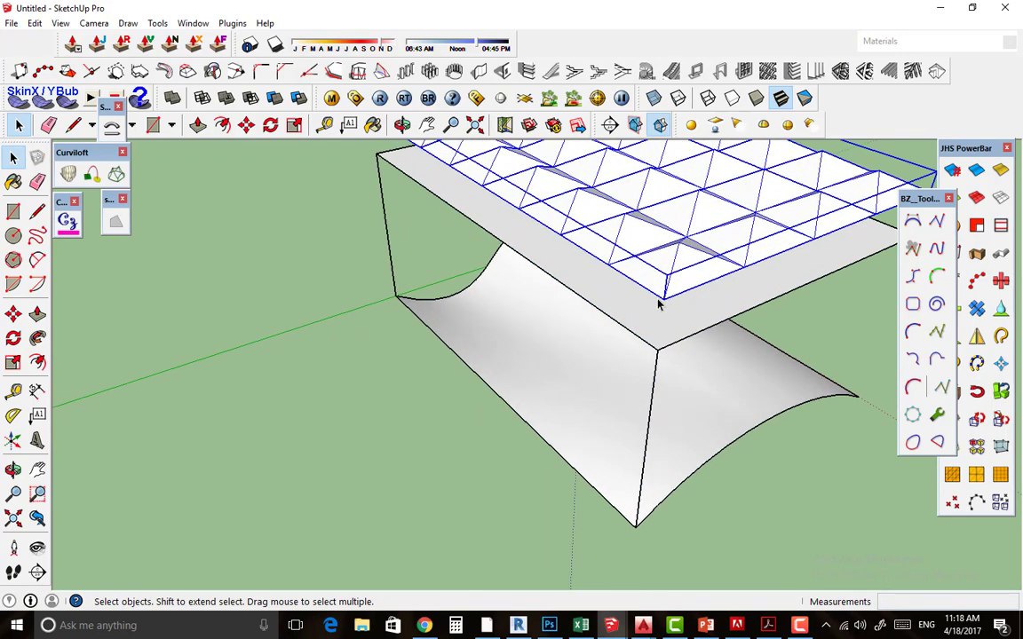
{"action": "left_click", "coordinate": [695, 413], "text": "shift"}
{"action": "right_click", "coordinate": [694, 413]}
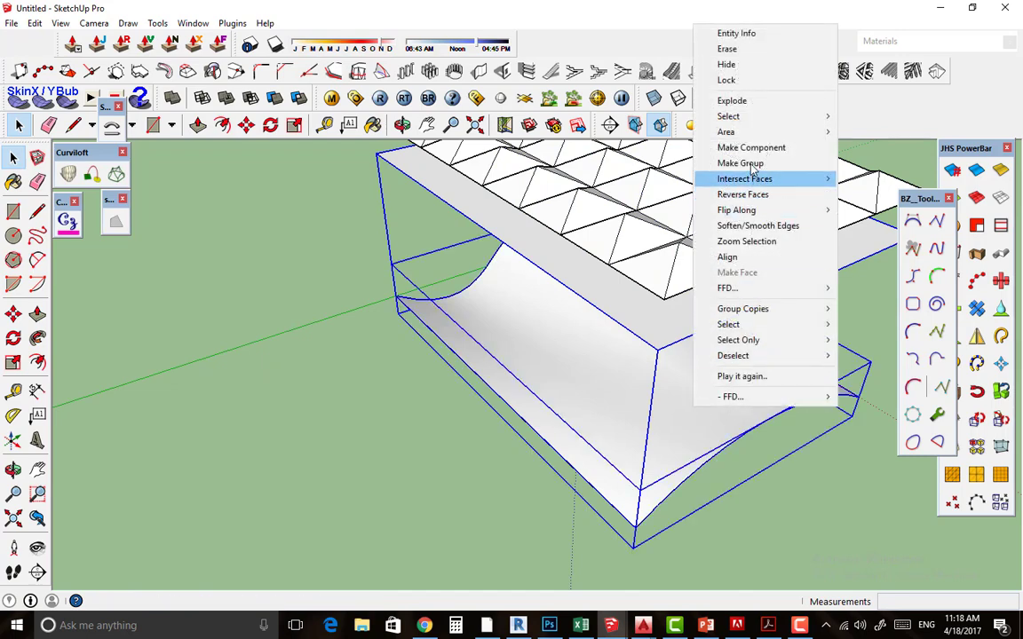
Move the pyramid grid so its corner sits on the box's top corner.
{"action": "left_click", "coordinate": [674, 292]}
{"action": "left_click", "coordinate": [674, 293]}
{"action": "scroll", "coordinate": [672, 293], "scroll_direction": "up", "scroll_amount": 1}
{"action": "key", "text": "m"}
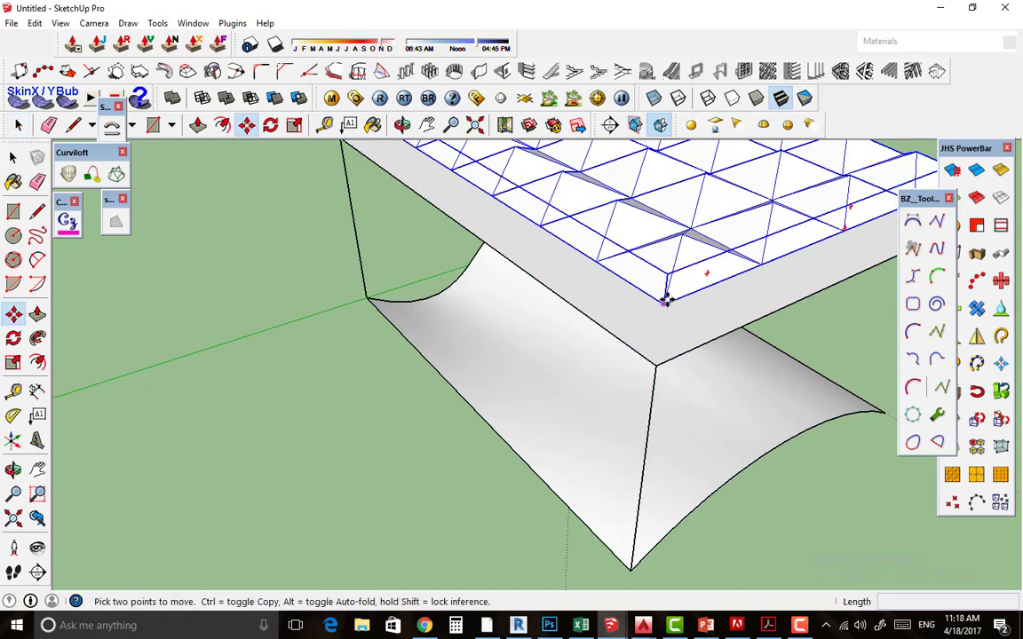
{"action": "left_click", "coordinate": [664, 301]}
{"action": "left_click", "coordinate": [664, 367]}
{"action": "scroll", "coordinate": [665, 367], "scroll_direction": "down", "scroll_amount": 3}
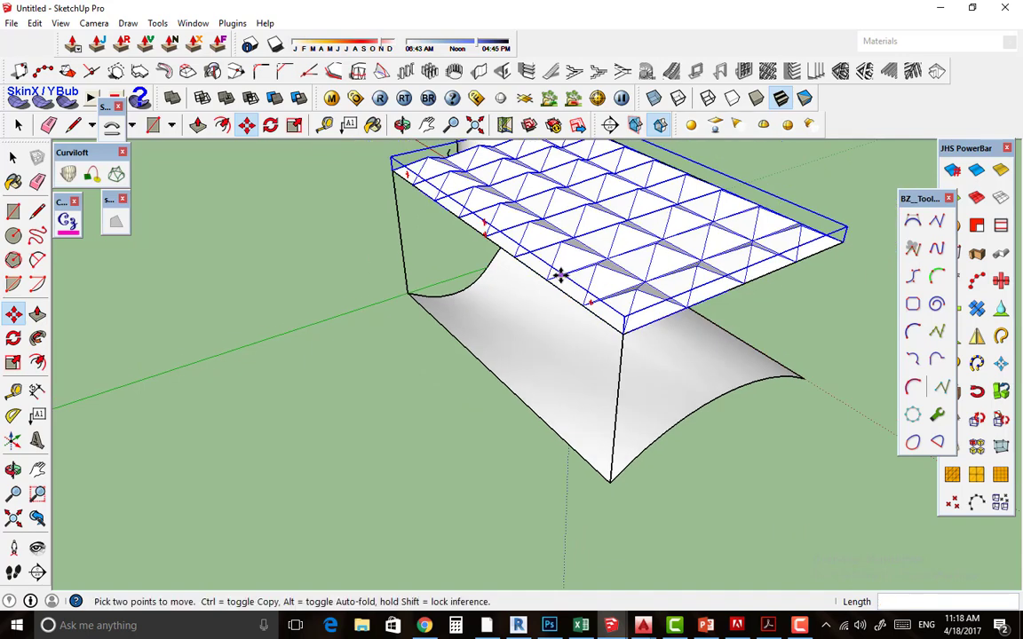
{"action": "mouse_move", "coordinate": [559, 275]}
{"action": "middle_mouse_down"}
{"action": "mouse_move", "coordinate": [646, 315]}
{"action": "mouse_move", "coordinate": [605, 337]}
{"action": "mouse_move", "coordinate": [618, 300]}
{"action": "mouse_move", "coordinate": [486, 337]}
{"action": "middle_mouse_up"}
Run Flowify on the box and pyramid grid, then select the resulting wavy mesh.
{"action": "key", "text": "space"}
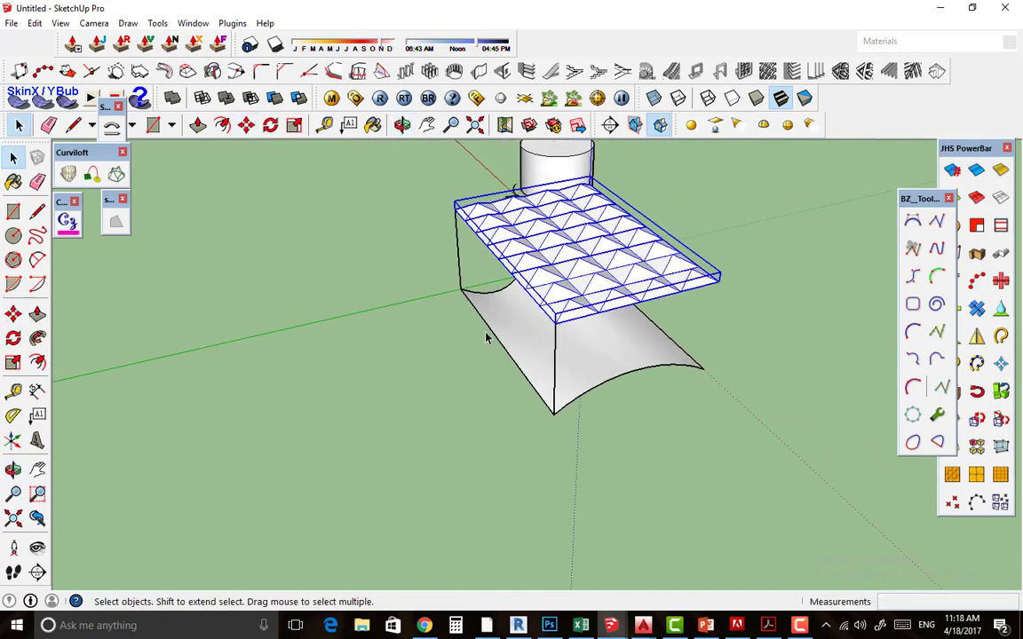
{"action": "left_click", "coordinate": [521, 331]}
{"action": "left_click", "coordinate": [522, 235], "text": "shift"}
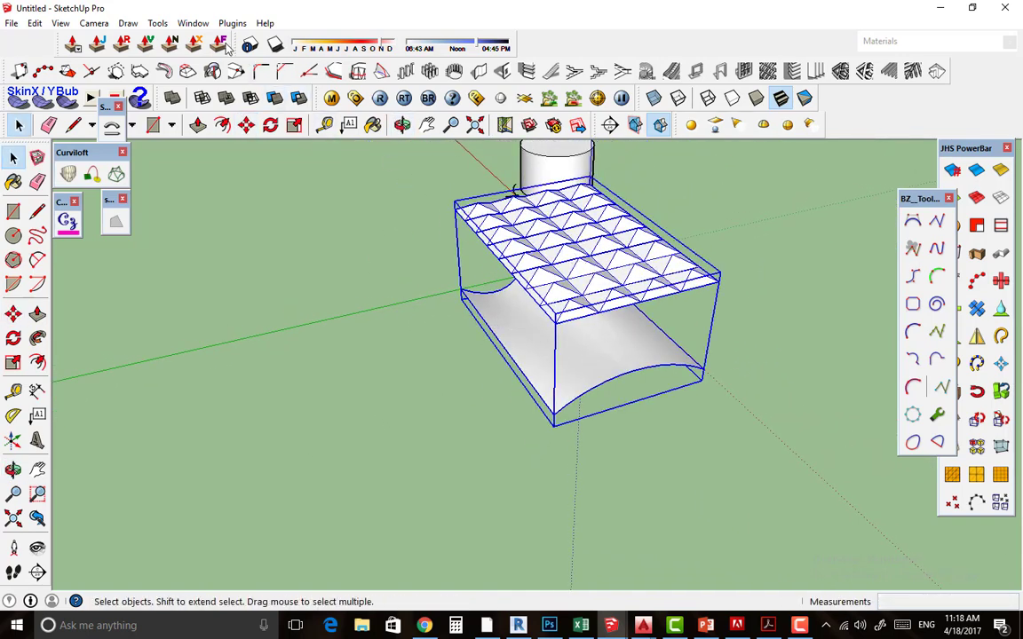
{"action": "left_click", "coordinate": [232, 23]}
{"action": "mouse_move", "coordinate": [154, 61]}
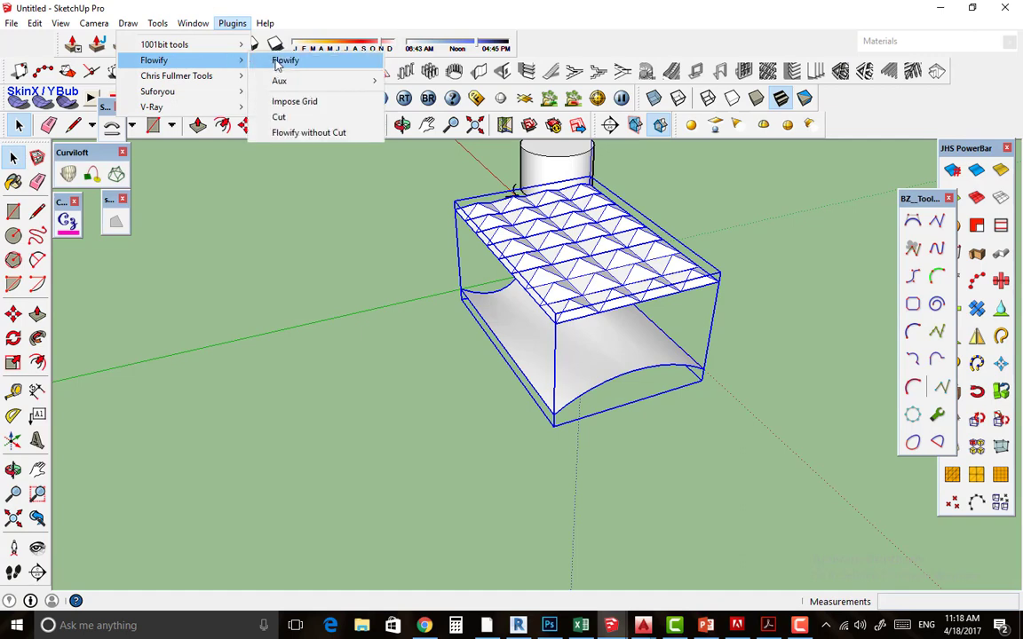
{"action": "left_click", "coordinate": [277, 61]}
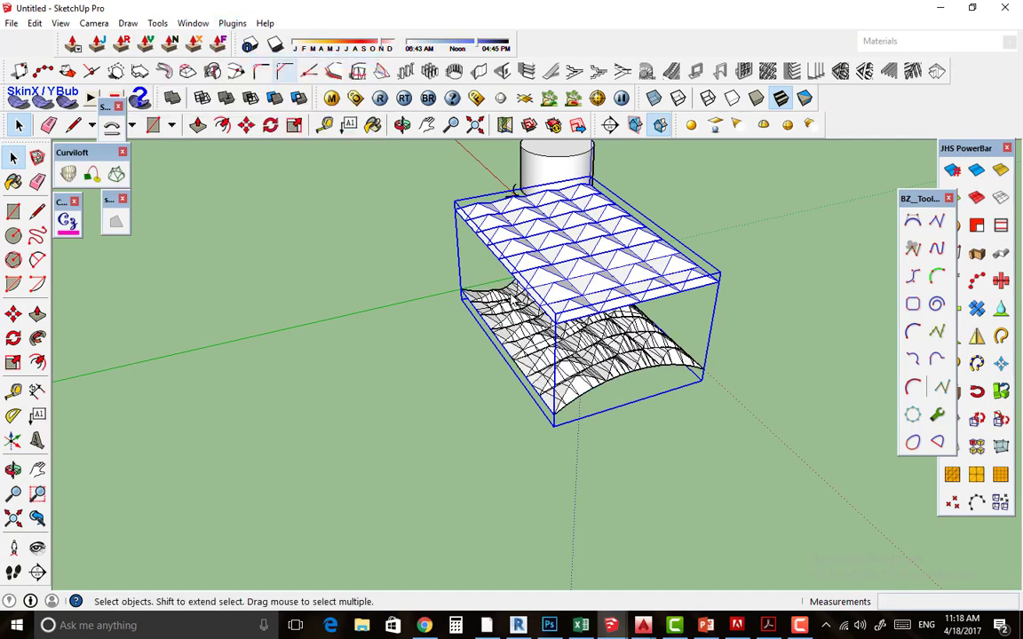
{"action": "mouse_move", "coordinate": [612, 377]}
{"action": "middle_mouse_down"}
{"action": "mouse_move", "coordinate": [585, 339]}
{"action": "mouse_move", "coordinate": [459, 275]}
{"action": "mouse_move", "coordinate": [439, 239]}
{"action": "mouse_move", "coordinate": [671, 257]}
{"action": "mouse_move", "coordinate": [487, 297]}
{"action": "mouse_move", "coordinate": [468, 348]}
{"action": "mouse_move", "coordinate": [337, 309]}
{"action": "mouse_move", "coordinate": [361, 349]}
{"action": "mouse_move", "coordinate": [490, 333]}
{"action": "mouse_move", "coordinate": [459, 397]}
{"action": "middle_mouse_up"}
{"action": "key", "text": "space"}
{"action": "left_click", "coordinate": [503, 333]}
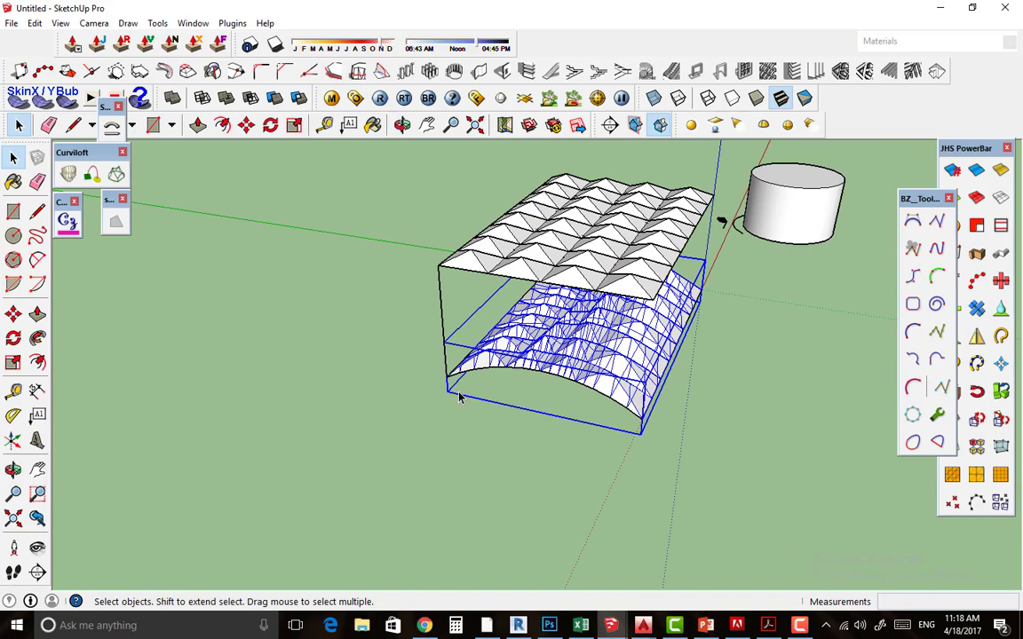
Move the wavy pyramid mesh out to the right beside the curved surface.
{"action": "key", "text": "m"}
{"action": "left_click", "coordinate": [443, 393]}
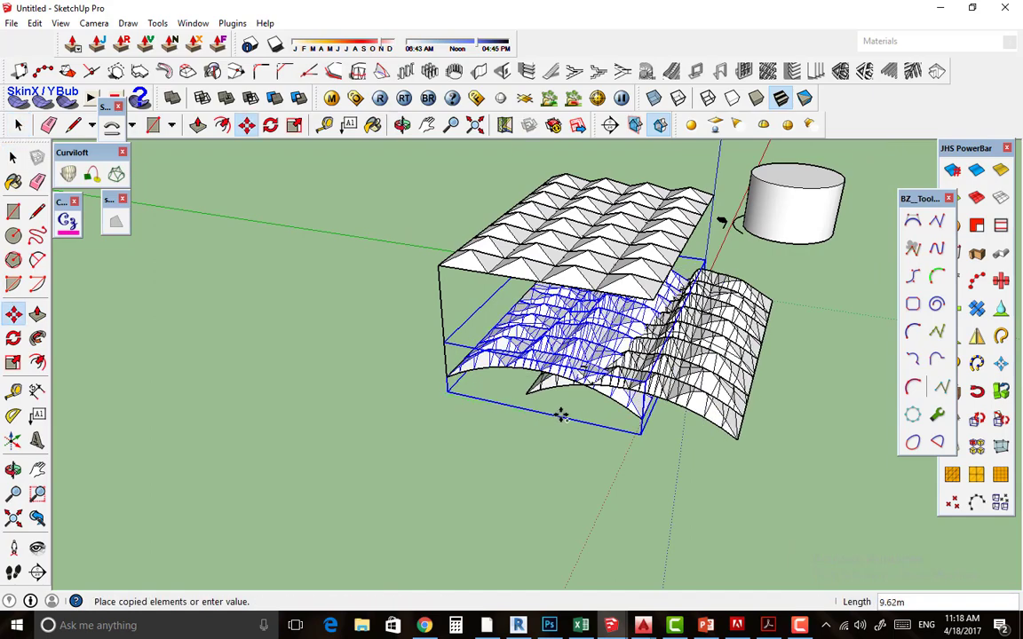
{"action": "key", "text": "Escape"}
{"action": "left_click", "coordinate": [449, 391]}
{"action": "left_click", "coordinate": [673, 435]}
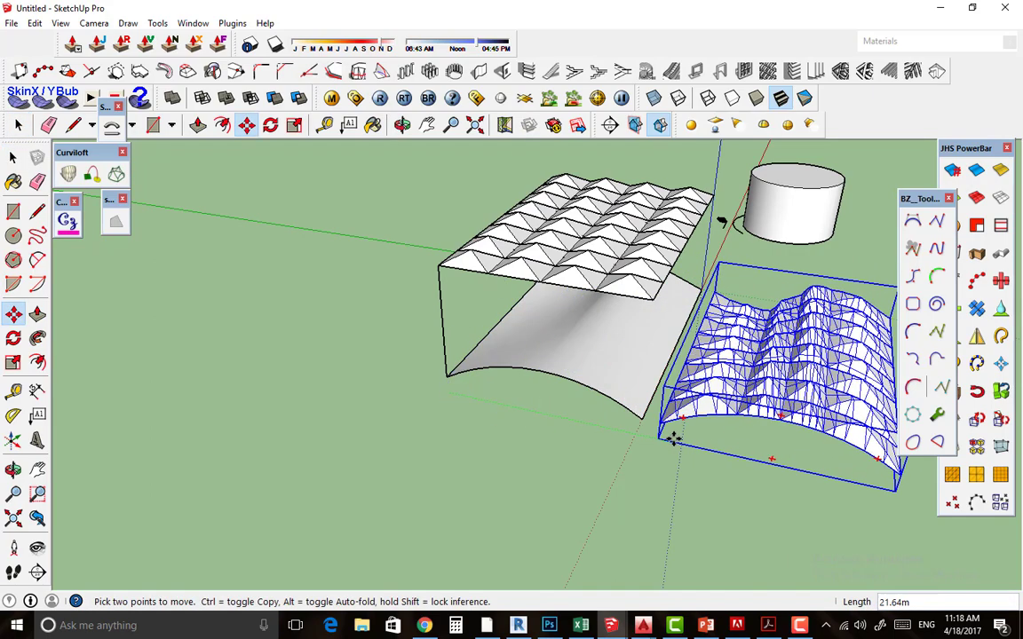
{"action": "key", "text": "space"}
{"action": "scroll", "coordinate": [628, 441], "scroll_direction": "down", "scroll_amount": 3}
{"action": "scroll", "coordinate": [672, 407], "scroll_direction": "up", "scroll_amount": 2}
Soften and smooth the mesh group's edges at 24.2 degrees.
{"action": "double_click", "coordinate": [672, 407]}
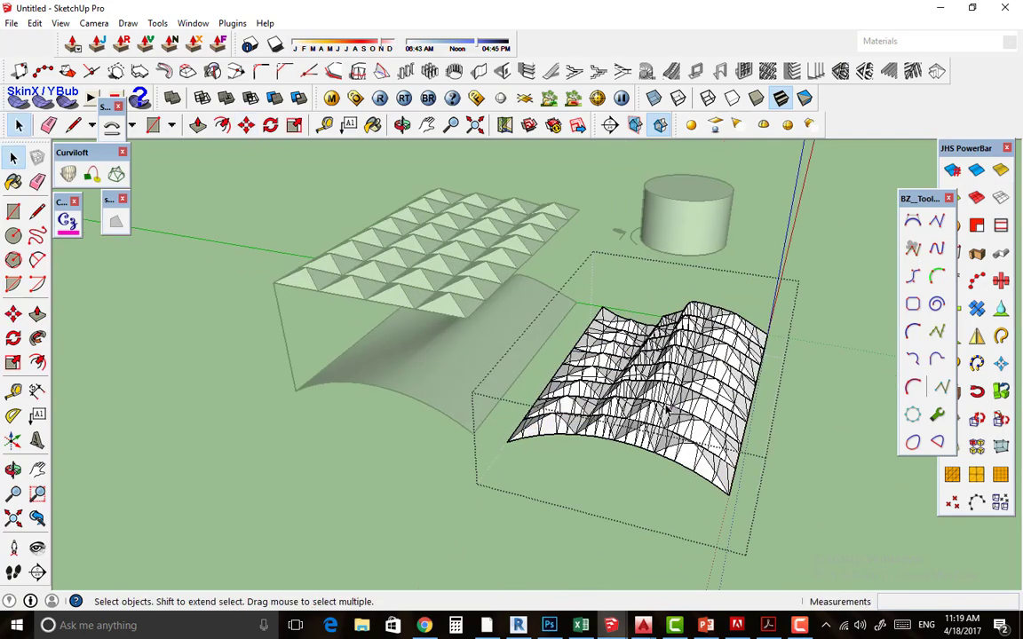
{"action": "key", "text": "Escape"}
{"action": "right_click", "coordinate": [640, 210]}
{"action": "mouse_move", "coordinate": [686, 398]}
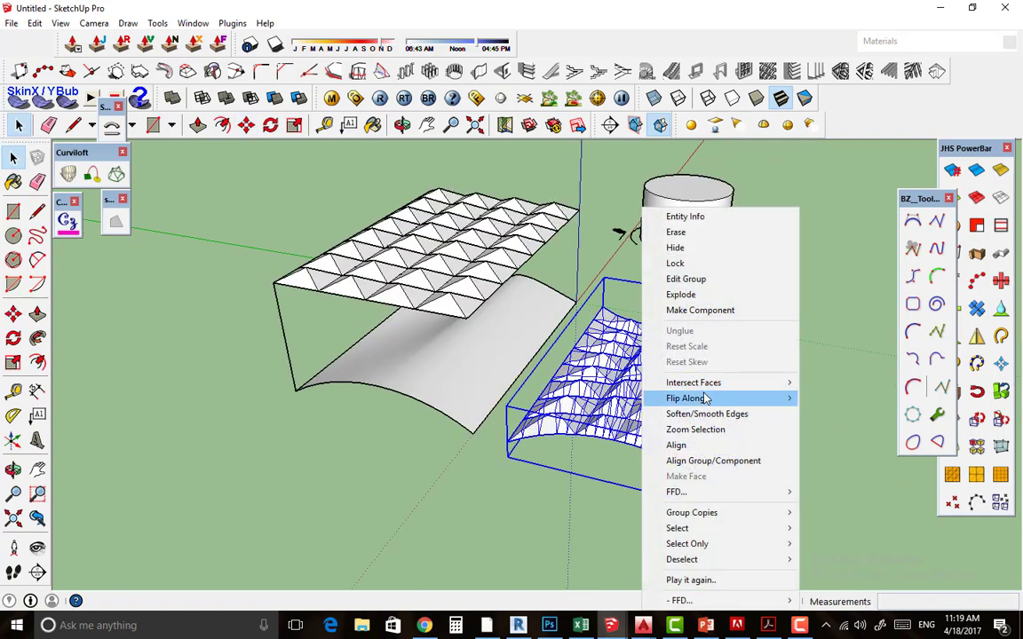
{"action": "left_click", "coordinate": [708, 414]}
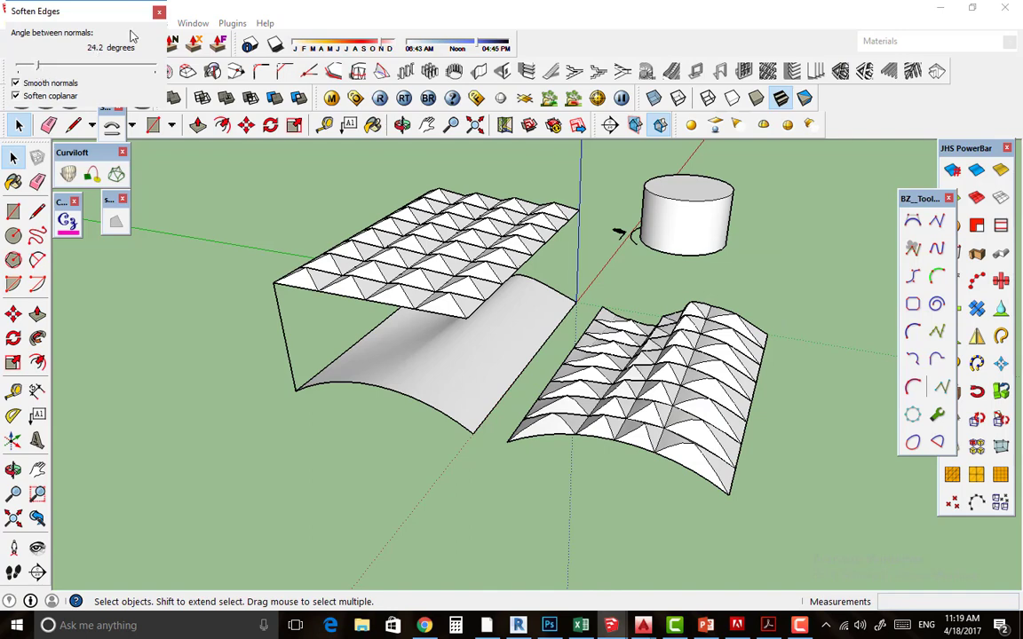
{"action": "left_click", "coordinate": [159, 12]}
{"action": "mouse_move", "coordinate": [610, 345]}
{"action": "middle_mouse_down"}
{"action": "mouse_move", "coordinate": [560, 355]}
{"action": "mouse_move", "coordinate": [583, 327]}
{"action": "mouse_move", "coordinate": [653, 311]}
{"action": "middle_mouse_up"}
{"action": "scroll", "coordinate": [653, 311], "scroll_direction": "up", "scroll_amount": 3}
{"action": "mouse_move", "coordinate": [515, 393]}
{"action": "middle_mouse_down"}
{"action": "mouse_move", "coordinate": [441, 338]}
{"action": "mouse_move", "coordinate": [477, 343]}
{"action": "middle_mouse_up"}
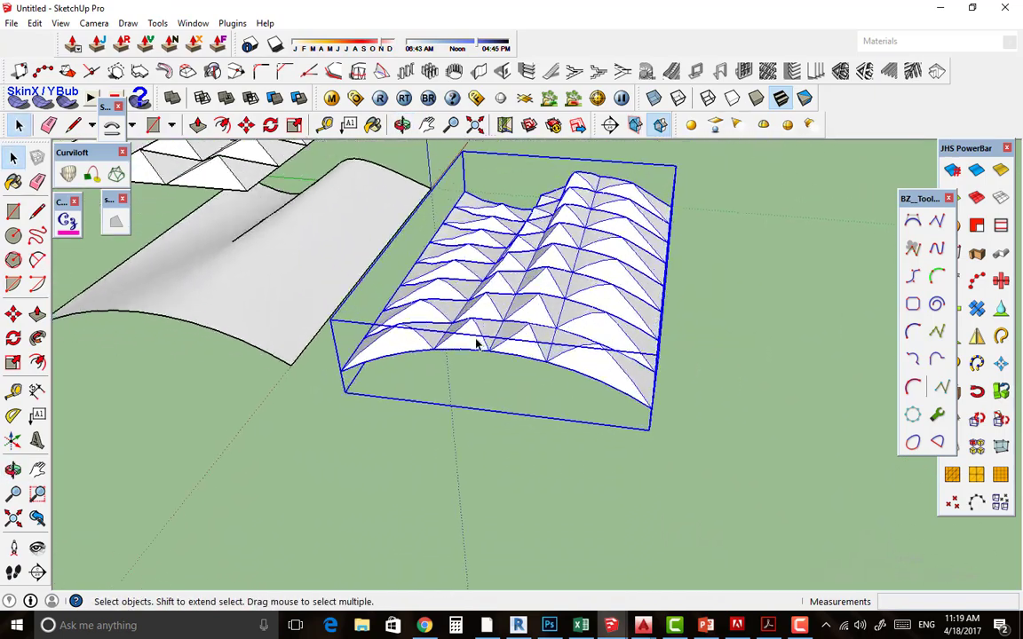
Inside the mesh group, select the whole mesh and narrow the selection to edges only.
{"action": "scroll", "coordinate": [475, 343], "scroll_direction": "down", "scroll_amount": 1}
{"action": "double_click", "coordinate": [471, 343]}
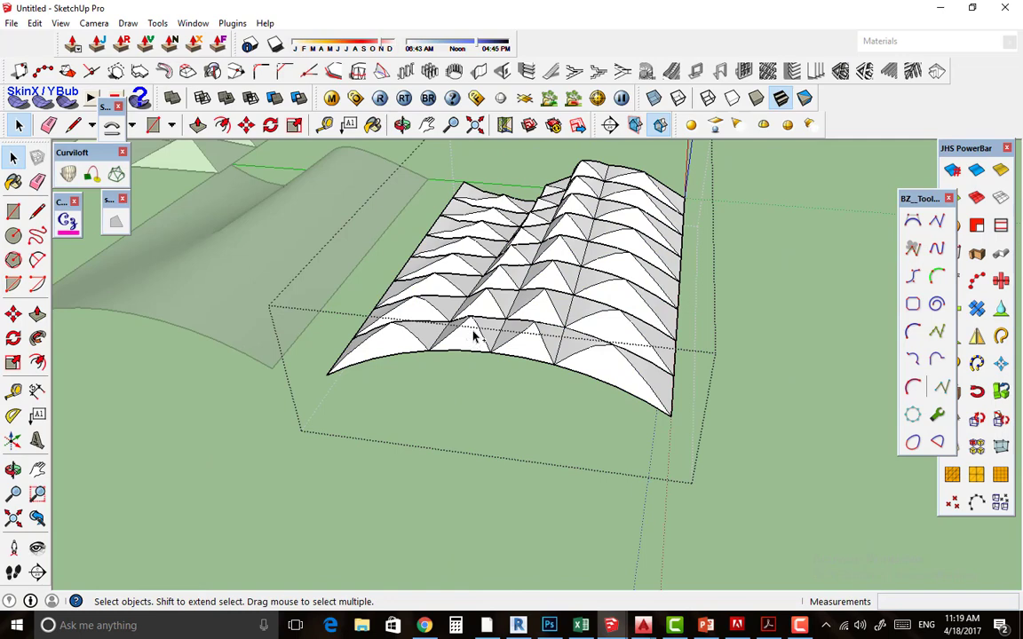
{"action": "triple_click", "coordinate": [473, 336]}
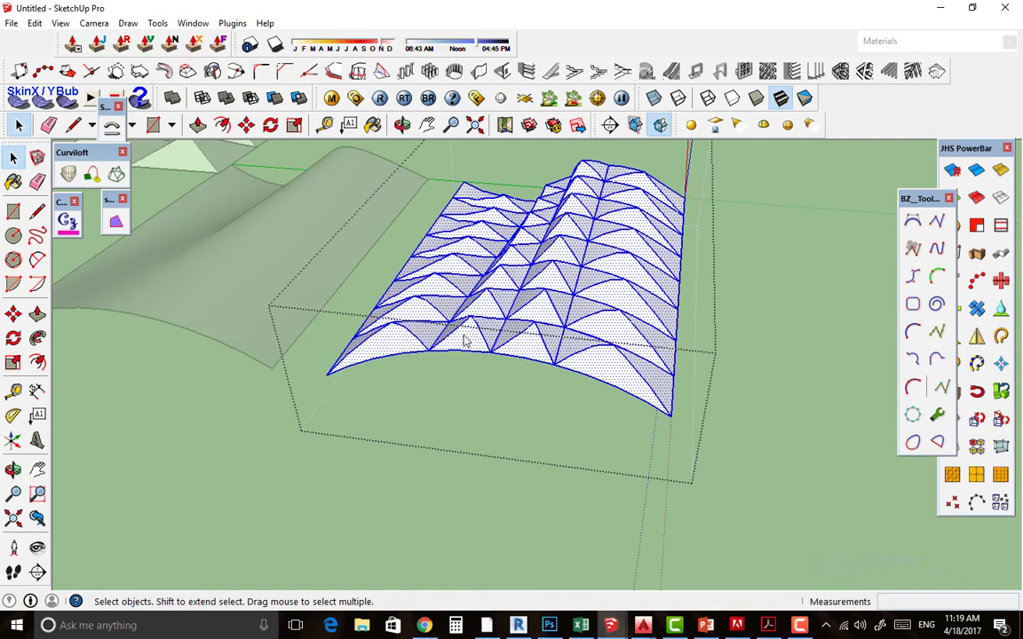
{"action": "right_click", "coordinate": [464, 342]}
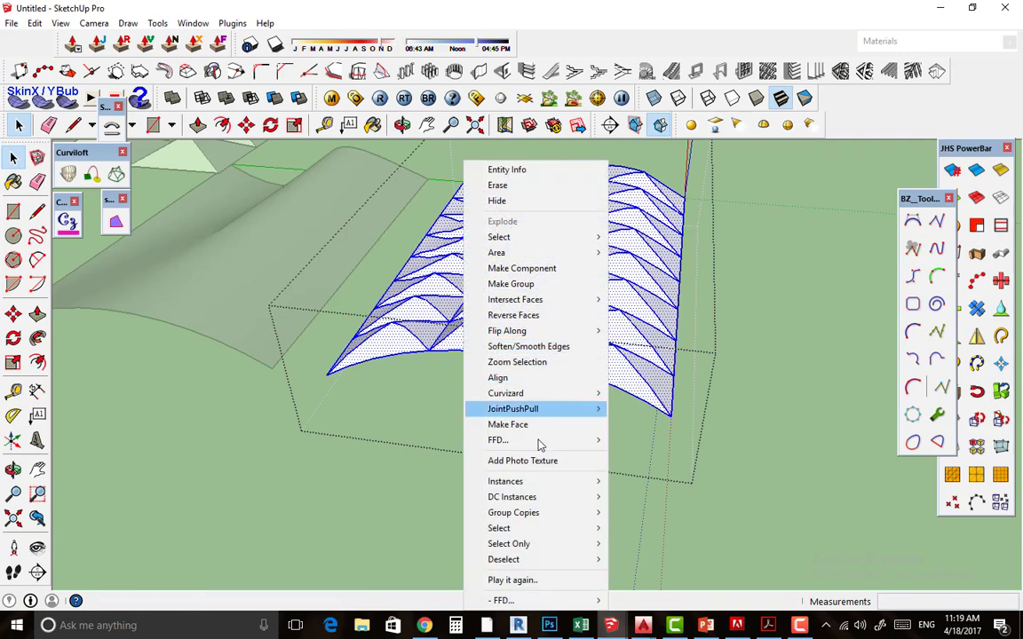
{"action": "mouse_move", "coordinate": [509, 543]}
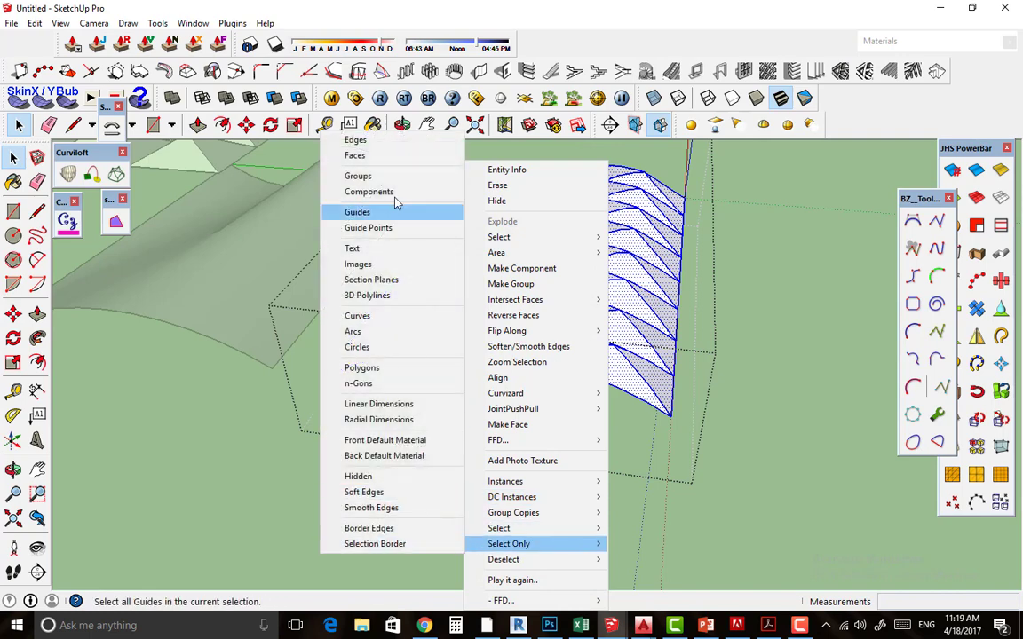
{"action": "left_click", "coordinate": [384, 148]}
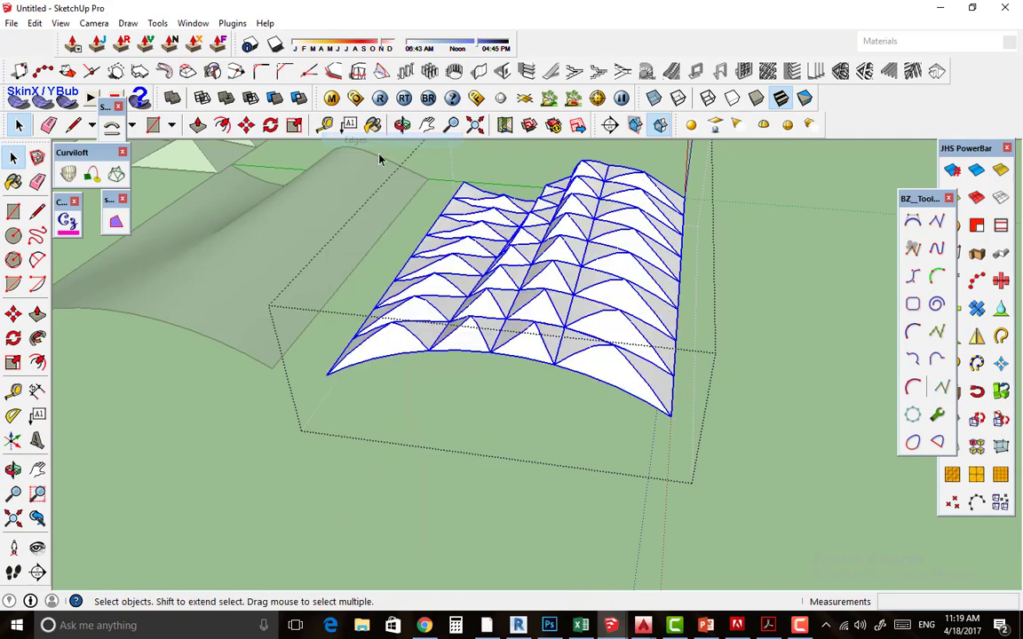
Ctrl-copy the selected edges to the right of the mesh as a standalone wireframe.
{"action": "key", "text": "m"}
{"action": "left_click", "coordinate": [325, 374]}
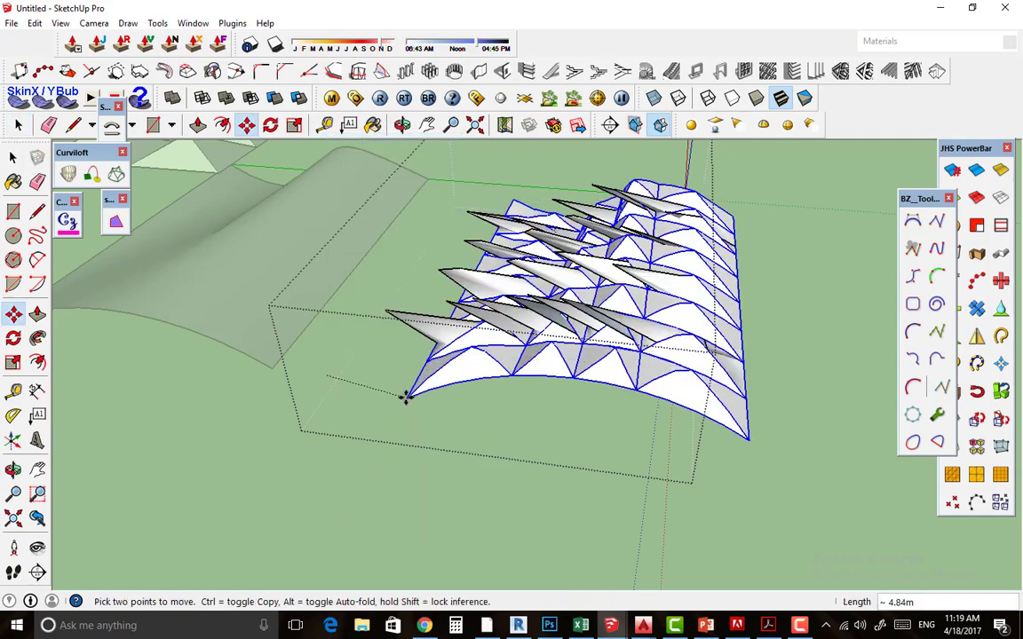
{"action": "key", "text": "ctrl"}
{"action": "scroll", "coordinate": [533, 400], "scroll_direction": "down", "scroll_amount": 2}
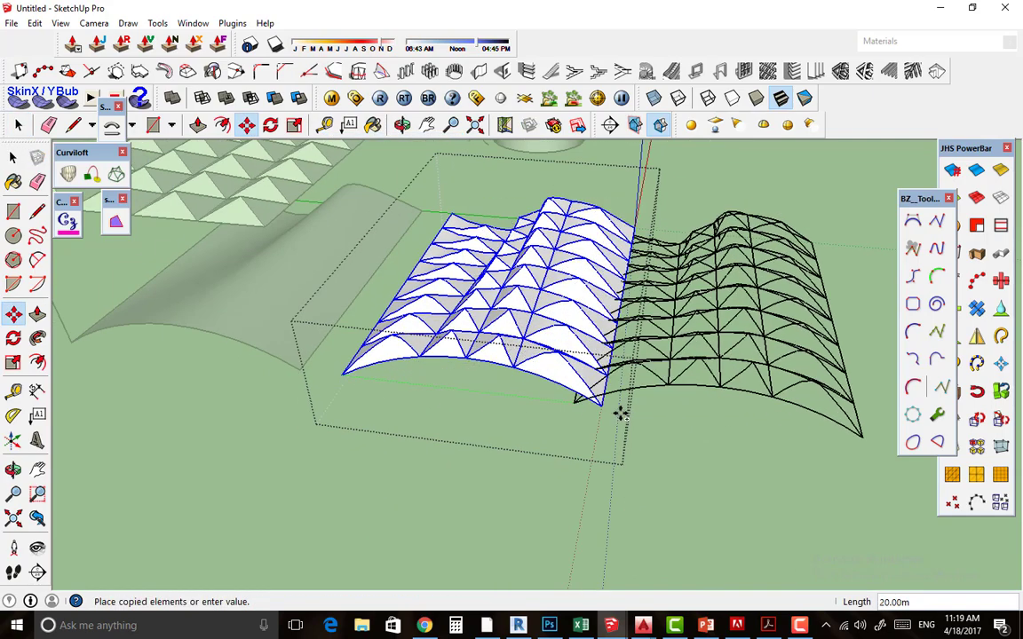
{"action": "left_click", "coordinate": [677, 414]}
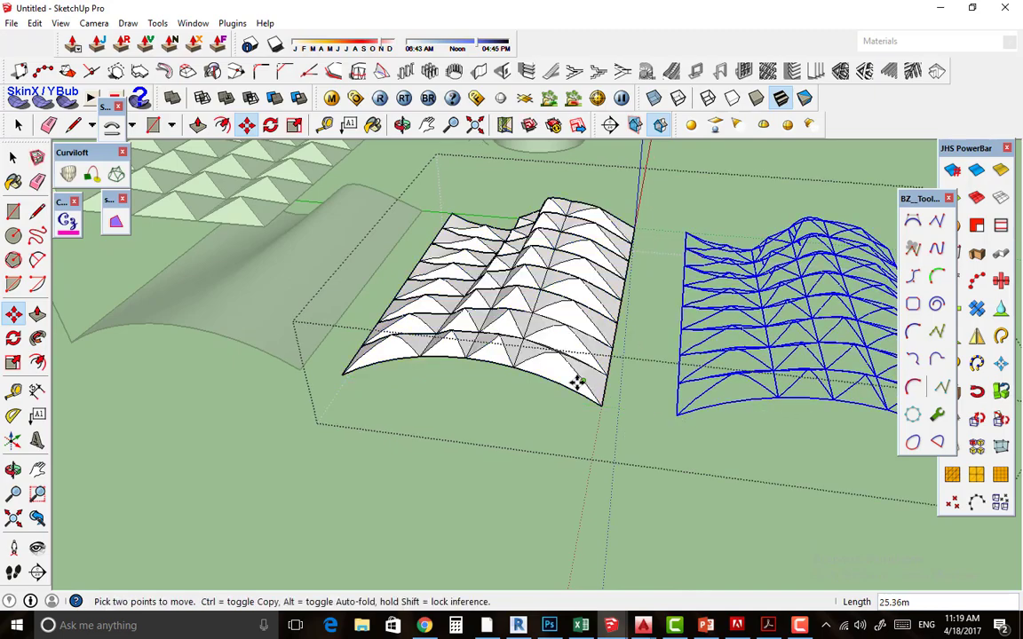
{"action": "key", "text": "space"}
{"action": "scroll", "coordinate": [622, 497], "scroll_direction": "down", "scroll_amount": 2}
{"action": "left_click", "coordinate": [621, 498]}
{"action": "middle_click_drag", "start_coordinate": [622, 497], "coordinate": [711, 382]}
{"action": "left_click_drag", "start_coordinate": [709, 382], "coordinate": [606, 310]}
{"action": "key", "text": "space"}
{"action": "left_click", "coordinate": [60, 23]}
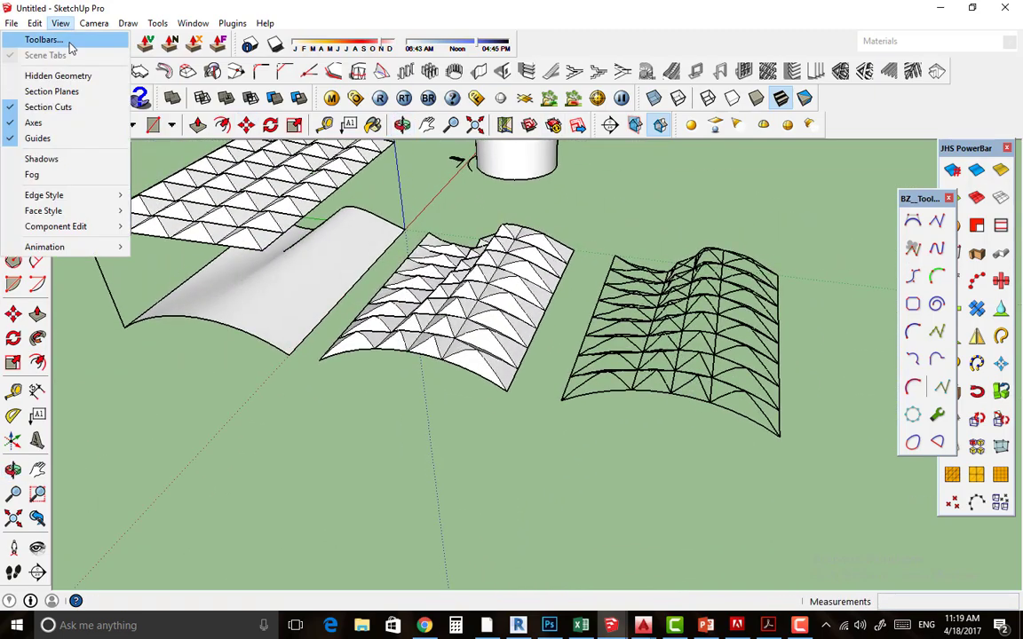
{"action": "left_click", "coordinate": [66, 38]}
{"action": "scroll", "coordinate": [441, 317], "scroll_direction": "down", "scroll_amount": 1}
{"action": "scroll", "coordinate": [444, 317], "scroll_direction": "down", "scroll_amount": 2}
{"action": "scroll", "coordinate": [444, 317], "scroll_direction": "down", "scroll_amount": 2}
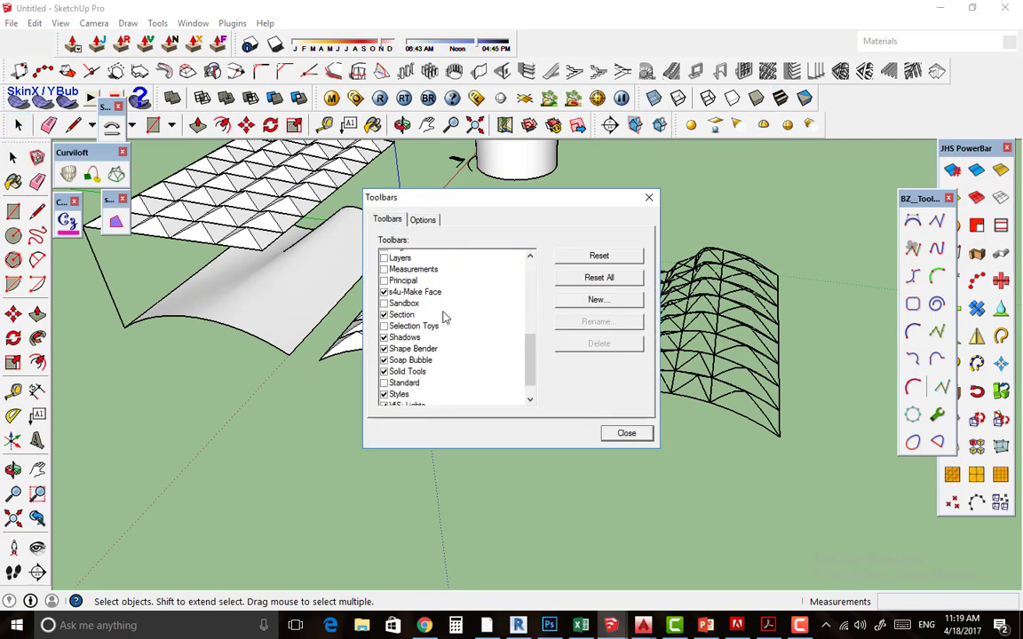
{"action": "scroll", "coordinate": [444, 320], "scroll_direction": "down", "scroll_amount": 1}
{"action": "left_click", "coordinate": [385, 301]}
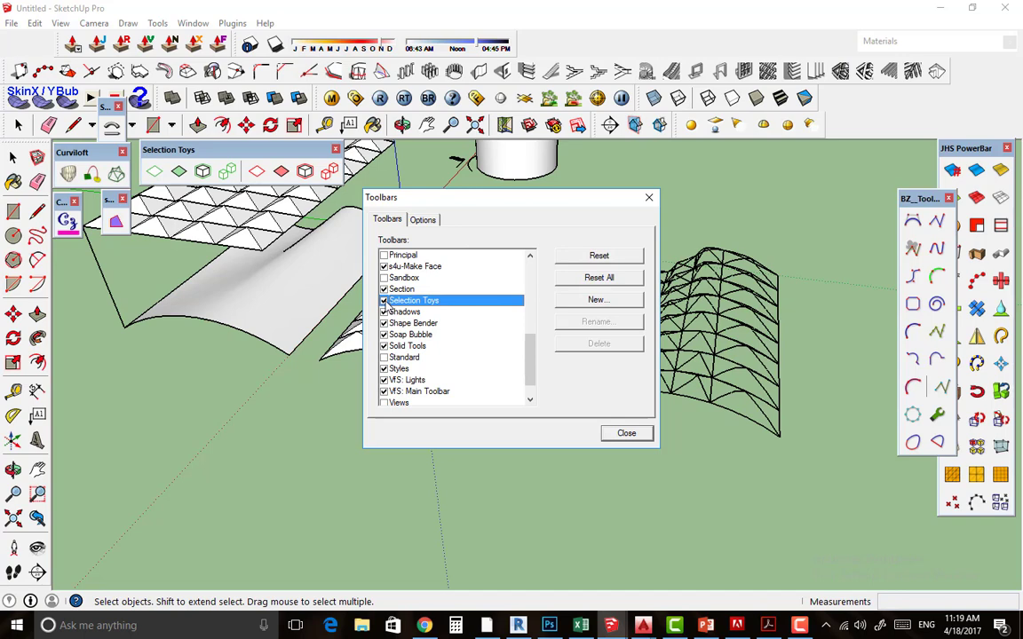
{"action": "left_click", "coordinate": [385, 301]}
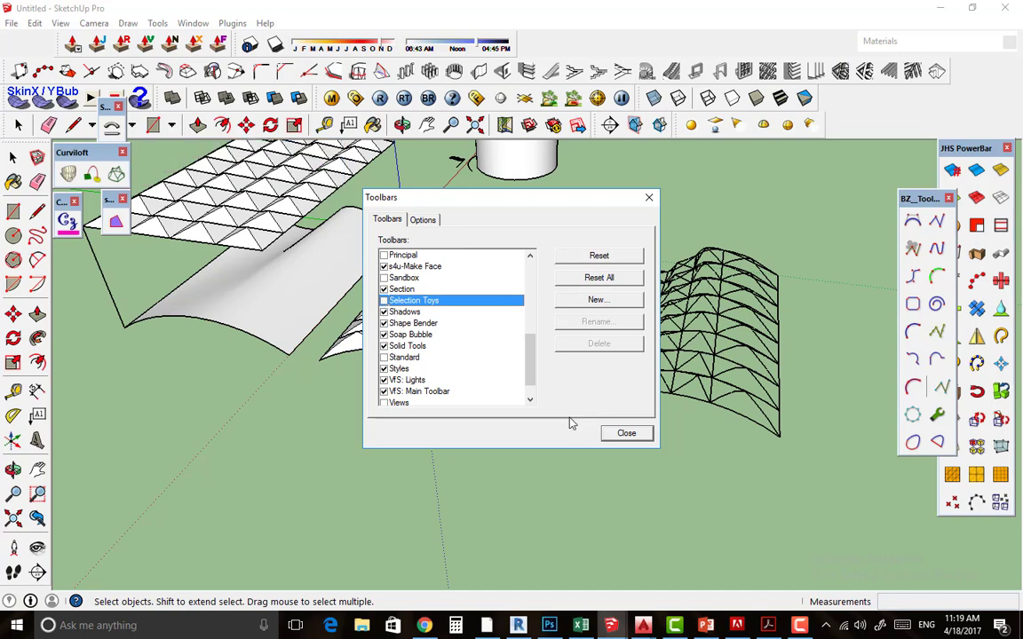
{"action": "left_click", "coordinate": [615, 436]}
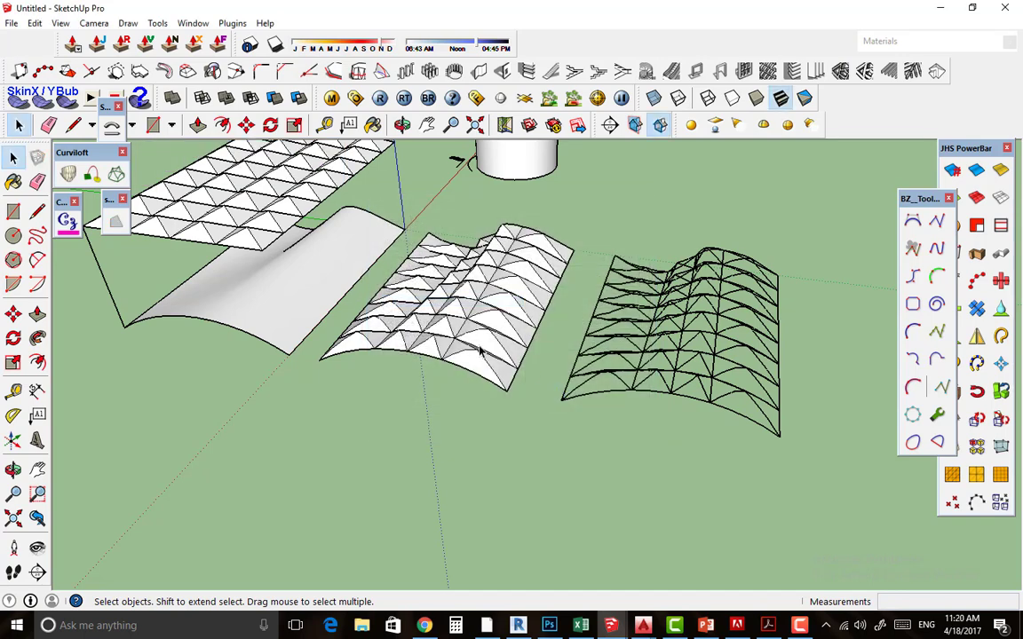
Inside the surfaces group, select the whole connected middle surface.
{"action": "scroll", "coordinate": [479, 352], "scroll_direction": "up", "scroll_amount": 2}
{"action": "scroll", "coordinate": [427, 349], "scroll_direction": "up", "scroll_amount": 2}
{"action": "left_click", "coordinate": [427, 353]}
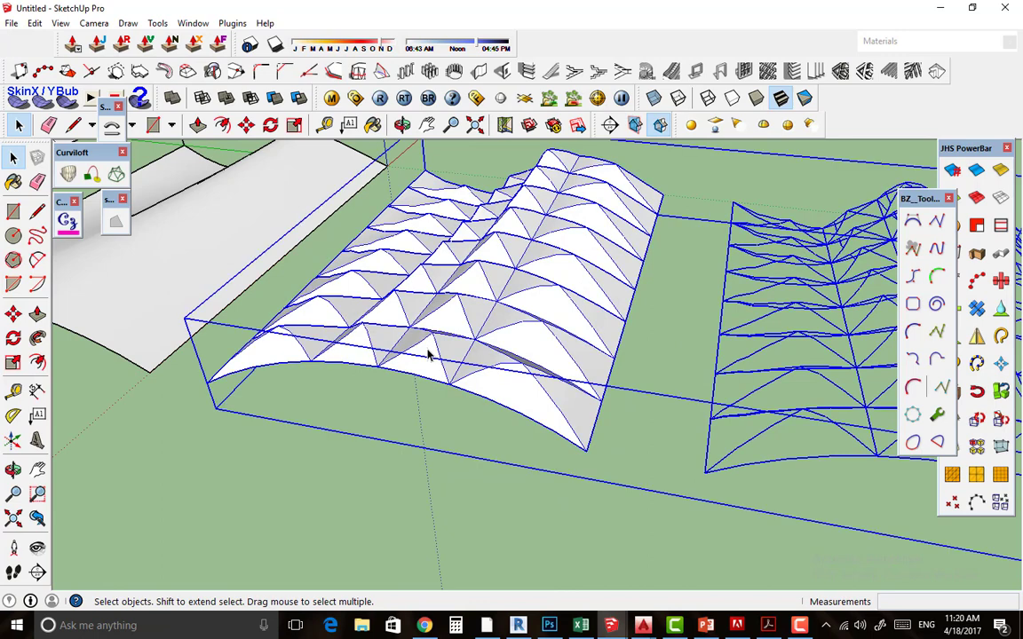
{"action": "triple_click", "coordinate": [427, 353]}
{"action": "left_click", "coordinate": [422, 382]}
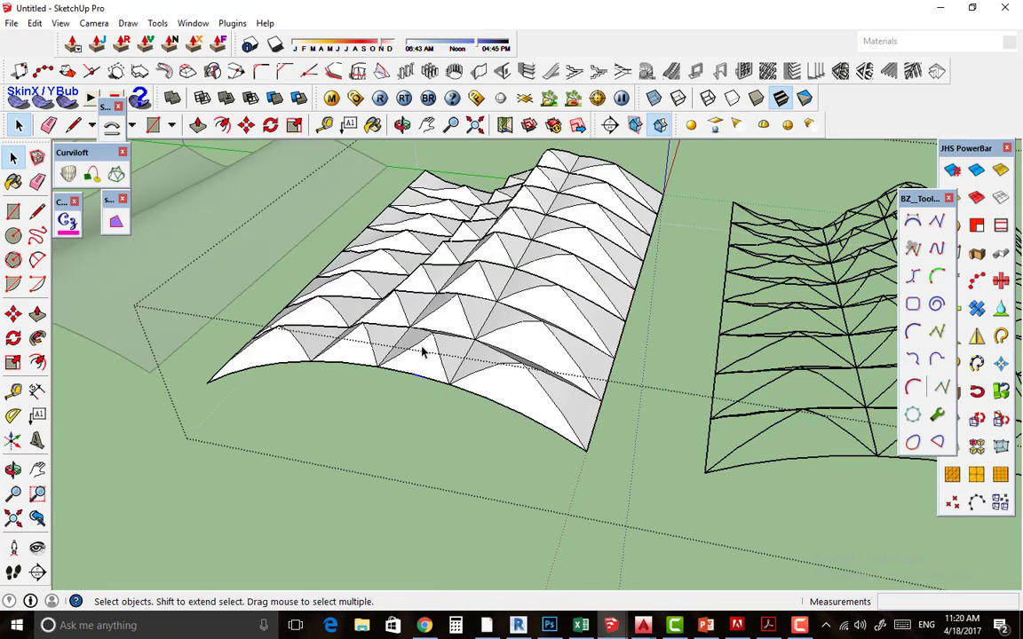
{"action": "left_click", "coordinate": [426, 357]}
{"action": "triple_click", "coordinate": [422, 358]}
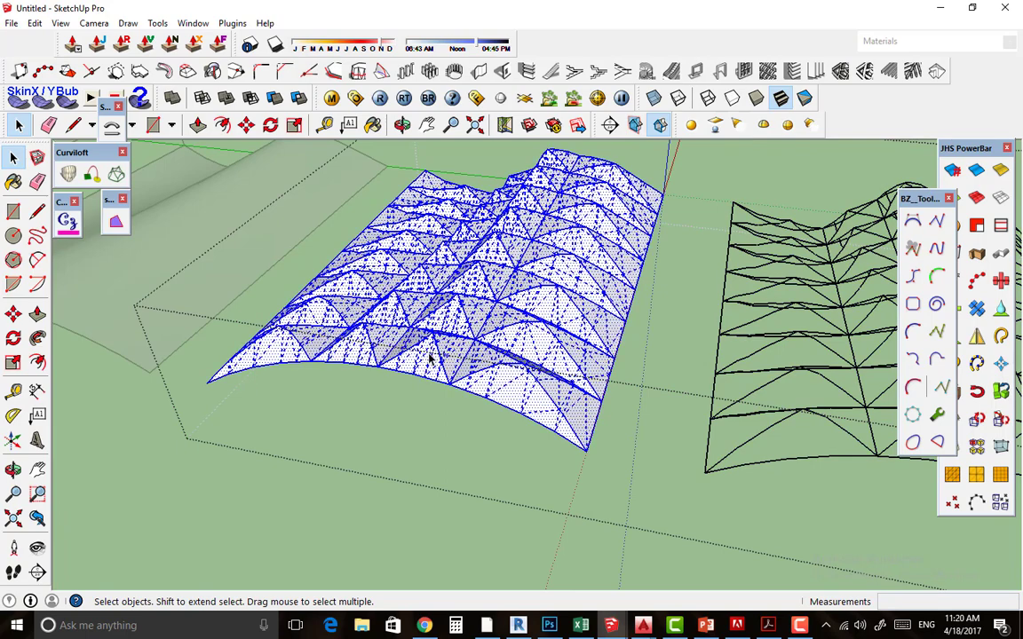
Zoom in close on the wireframe copy and select a short stray edge.
{"action": "scroll", "coordinate": [430, 357], "scroll_direction": "down", "scroll_amount": 3}
{"action": "middle_click_drag", "start_coordinate": [436, 412], "coordinate": [451, 328]}
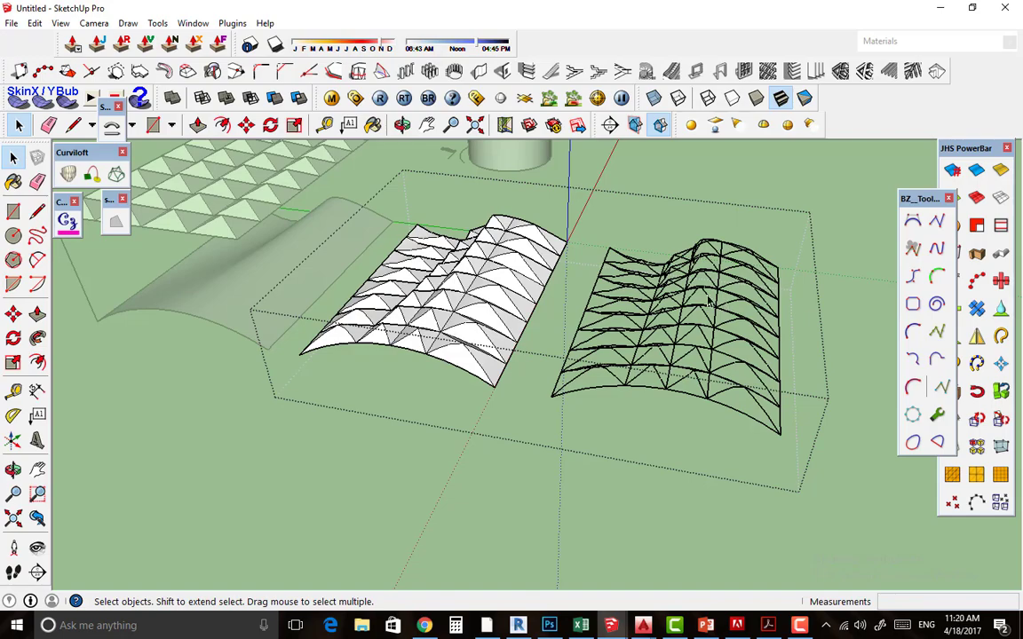
{"action": "middle_click_drag", "start_coordinate": [708, 302], "coordinate": [737, 275]}
{"action": "middle_click_drag", "start_coordinate": [621, 284], "coordinate": [516, 297]}
{"action": "scroll", "coordinate": [499, 395], "scroll_direction": "up", "scroll_amount": 4}
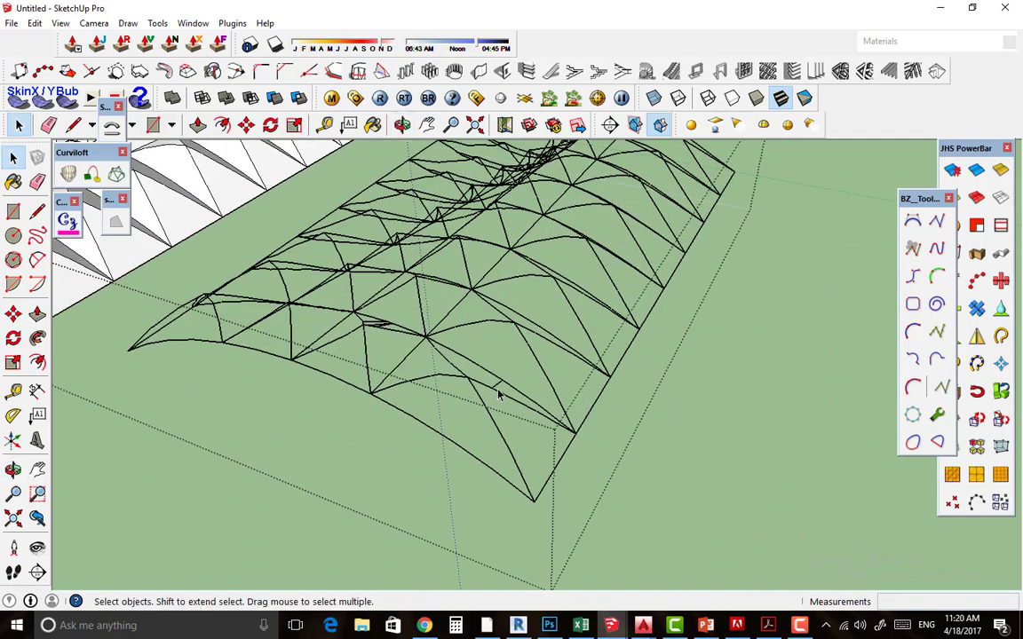
{"action": "middle_click_drag", "start_coordinate": [500, 396], "coordinate": [411, 365]}
{"action": "scroll", "coordinate": [495, 383], "scroll_direction": "up", "scroll_amount": 3}
{"action": "scroll", "coordinate": [502, 391], "scroll_direction": "up", "scroll_amount": 2}
{"action": "left_click", "coordinate": [502, 389]}
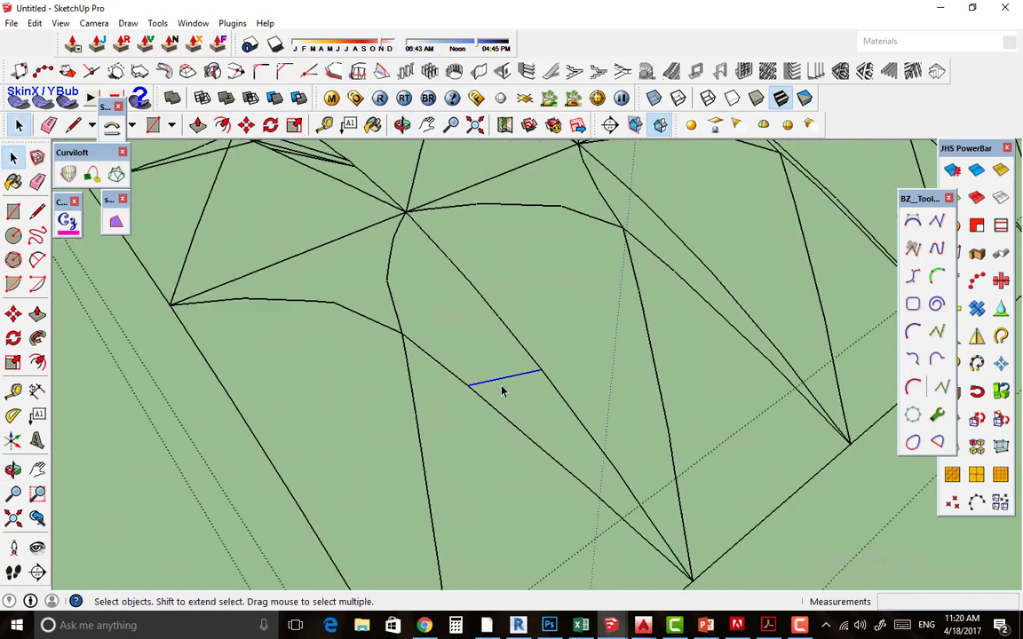
{"action": "scroll", "coordinate": [503, 381], "scroll_direction": "down", "scroll_amount": 3}
{"action": "scroll", "coordinate": [387, 264], "scroll_direction": "up", "scroll_amount": 3}
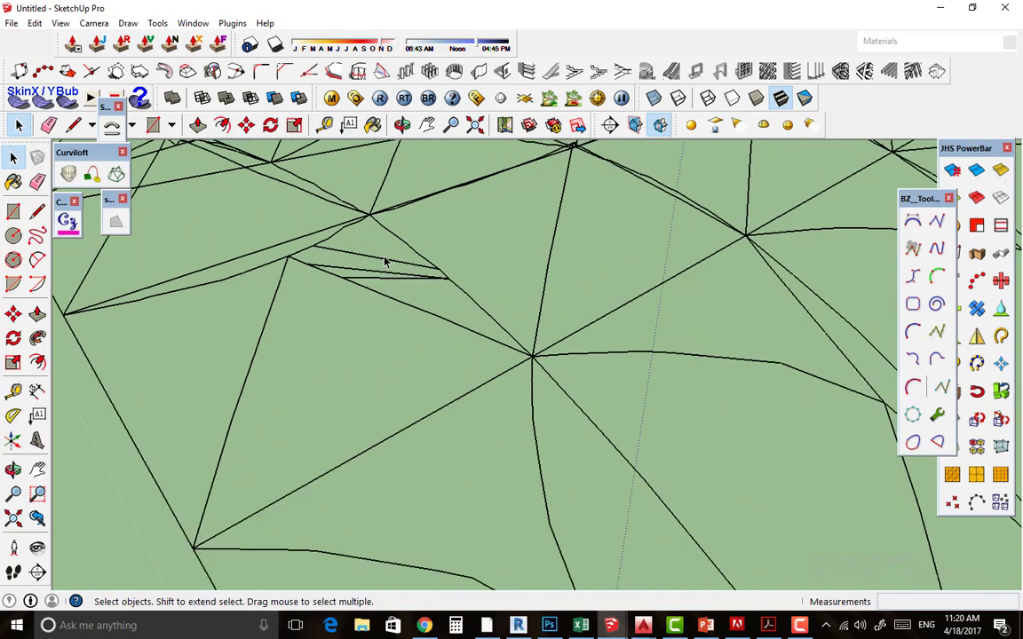
{"action": "scroll", "coordinate": [386, 265], "scroll_direction": "up", "scroll_amount": 2}
Erase the tangled short edges with the Eraser, then select another stray edge segment.
{"action": "key", "text": "e"}
{"action": "left_click_drag", "start_coordinate": [393, 256], "coordinate": [411, 303]}
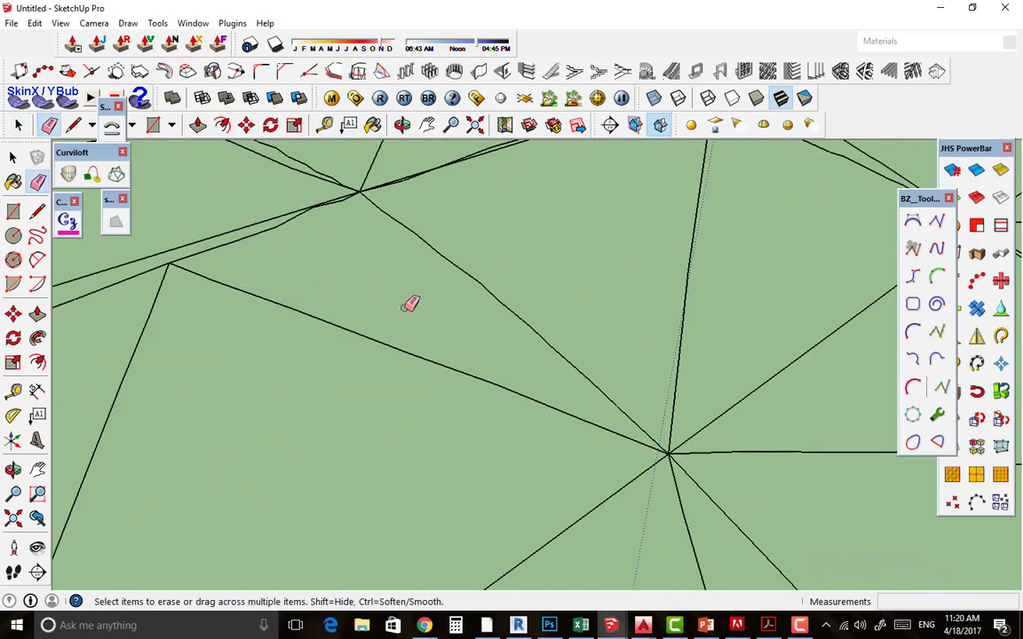
{"action": "scroll", "coordinate": [407, 289], "scroll_direction": "down", "scroll_amount": 3}
{"action": "scroll", "coordinate": [427, 311], "scroll_direction": "down", "scroll_amount": 3}
{"action": "mouse_move", "coordinate": [407, 327]}
{"action": "middle_mouse_down"}
{"action": "mouse_move", "coordinate": [402, 174]}
{"action": "mouse_move", "coordinate": [540, 155]}
{"action": "mouse_move", "coordinate": [536, 196]}
{"action": "middle_mouse_up"}
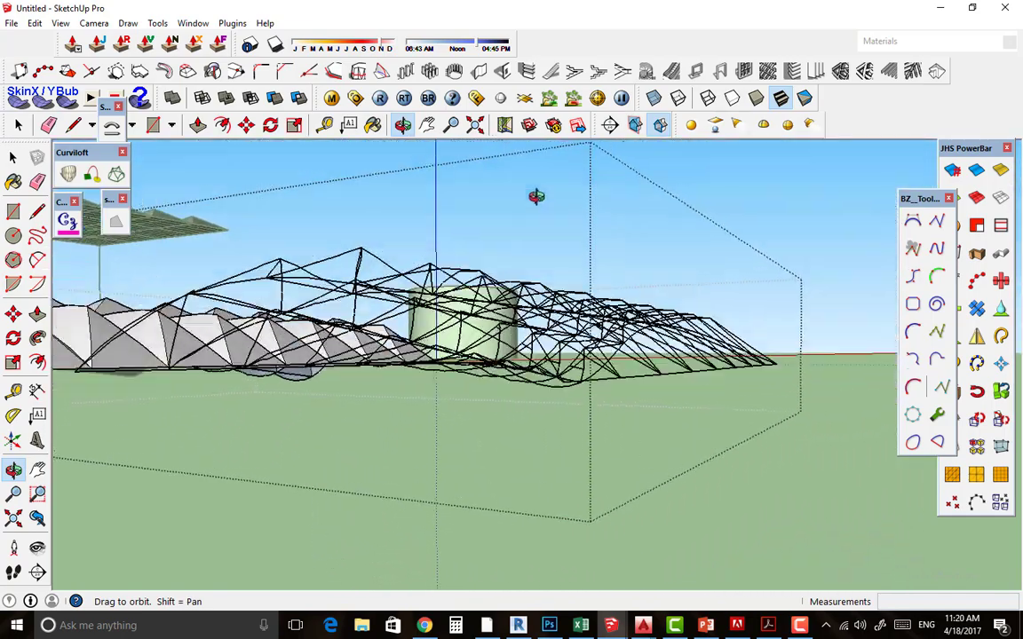
{"action": "scroll", "coordinate": [456, 402], "scroll_direction": "up", "scroll_amount": 5}
{"action": "scroll", "coordinate": [488, 362], "scroll_direction": "up", "scroll_amount": 3}
{"action": "key", "text": "space"}
{"action": "left_click", "coordinate": [496, 358]}
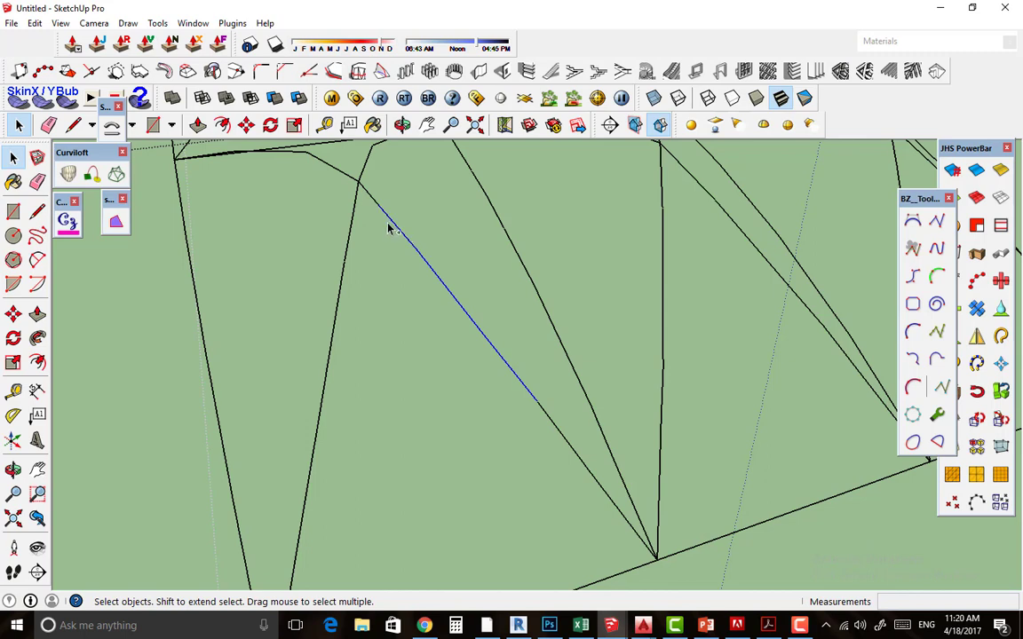
Check the six selected edges in Entity Info, then simplify the diagonal contour with Angle max 30.
{"action": "right_click", "coordinate": [547, 420]}
{"action": "left_click", "coordinate": [578, 54]}
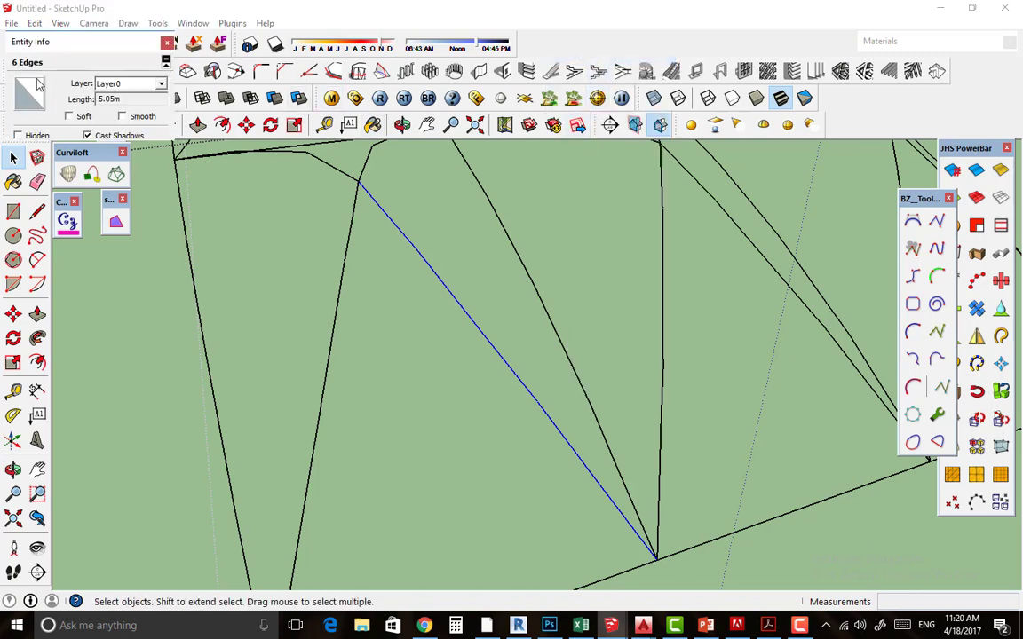
{"action": "left_click", "coordinate": [166, 44]}
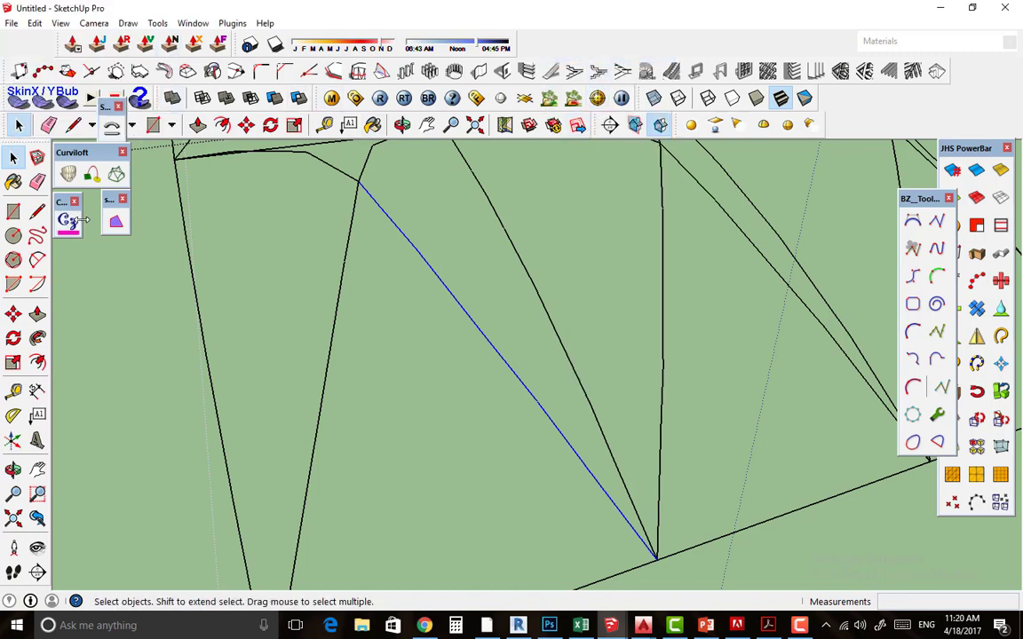
{"action": "left_click", "coordinate": [67, 221]}
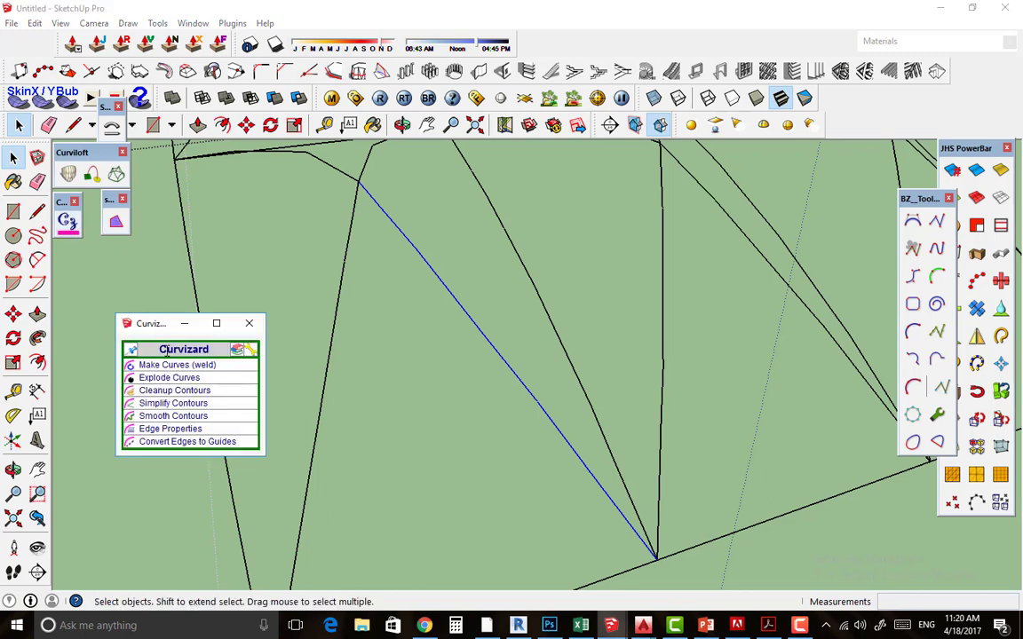
{"action": "left_click", "coordinate": [187, 405]}
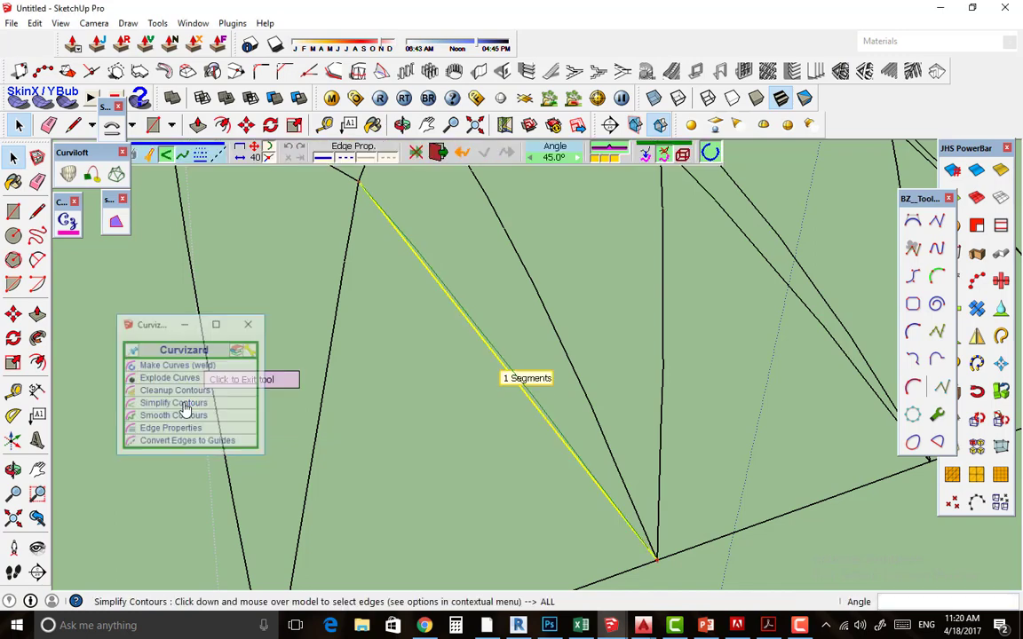
{"action": "left_click", "coordinate": [552, 157]}
{"action": "type", "text": "30"}
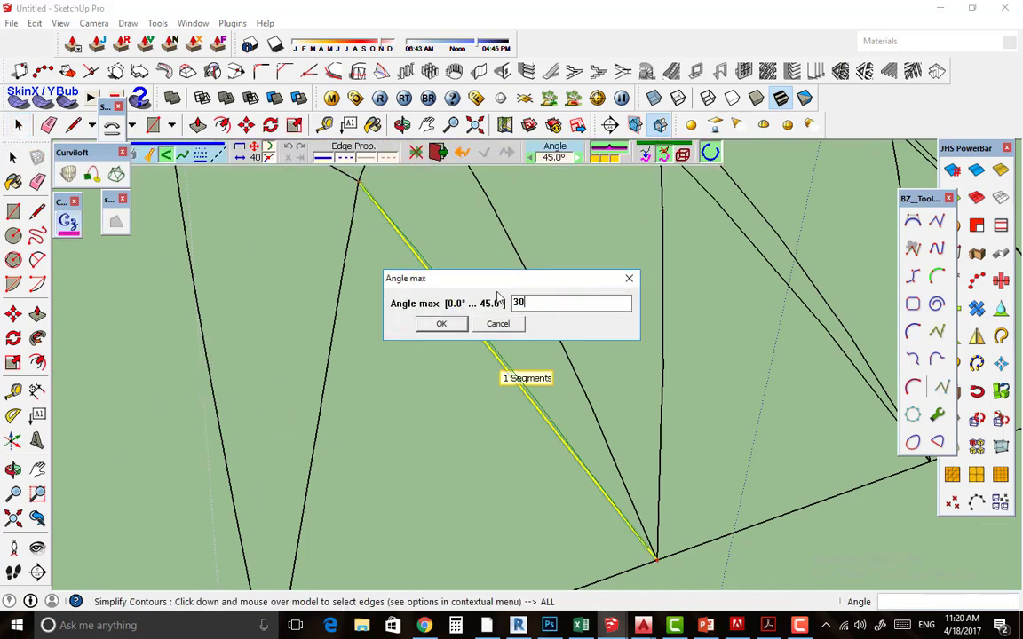
{"action": "left_click", "coordinate": [446, 326]}
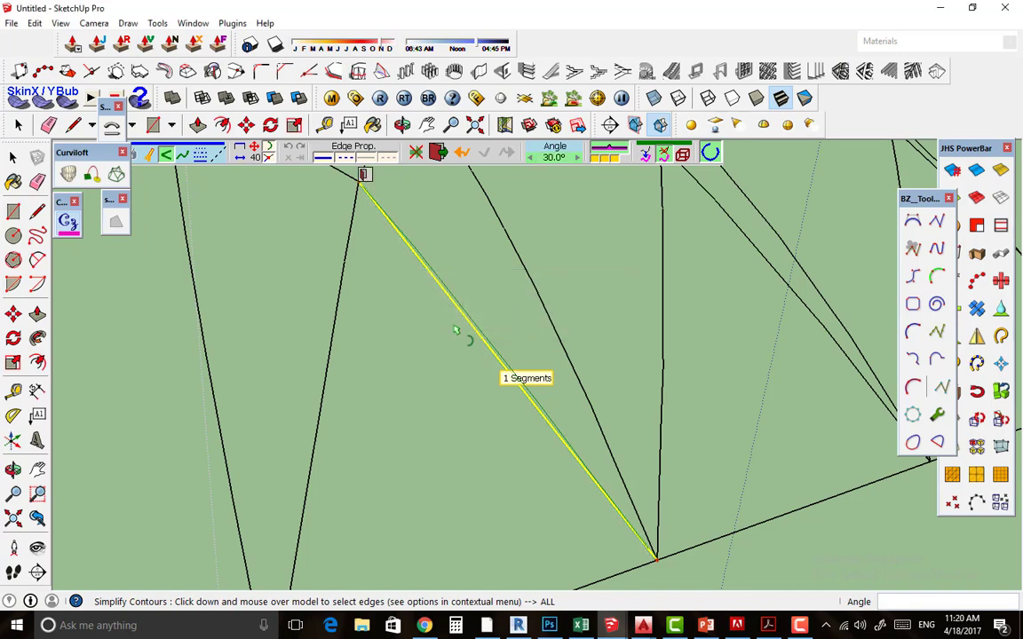
{"action": "scroll", "coordinate": [468, 338], "scroll_direction": "down", "scroll_amount": 5}
{"action": "left_click", "coordinate": [415, 351]}
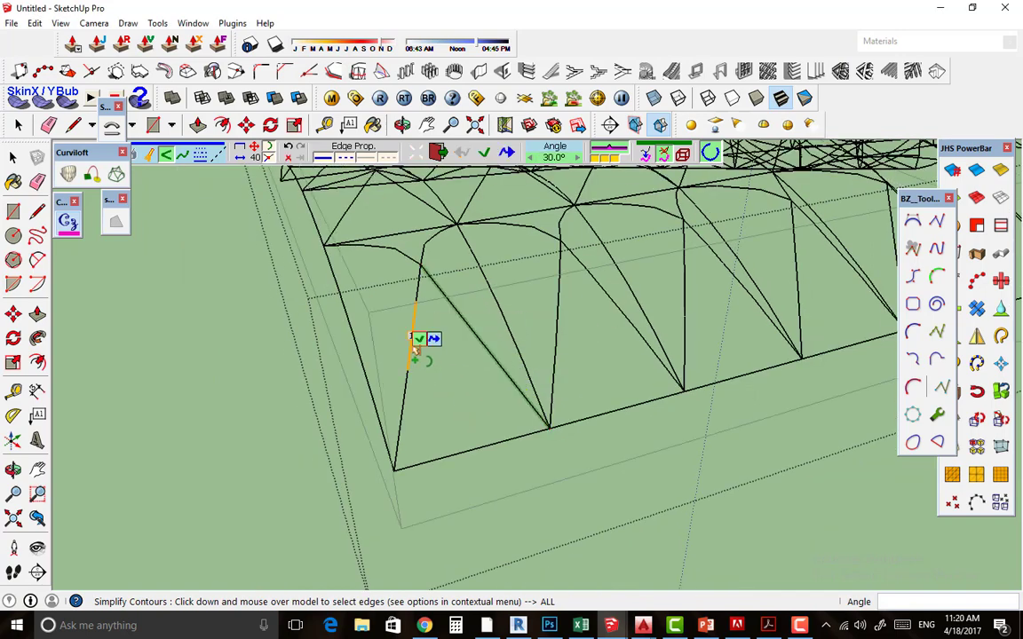
{"action": "key", "text": "space"}
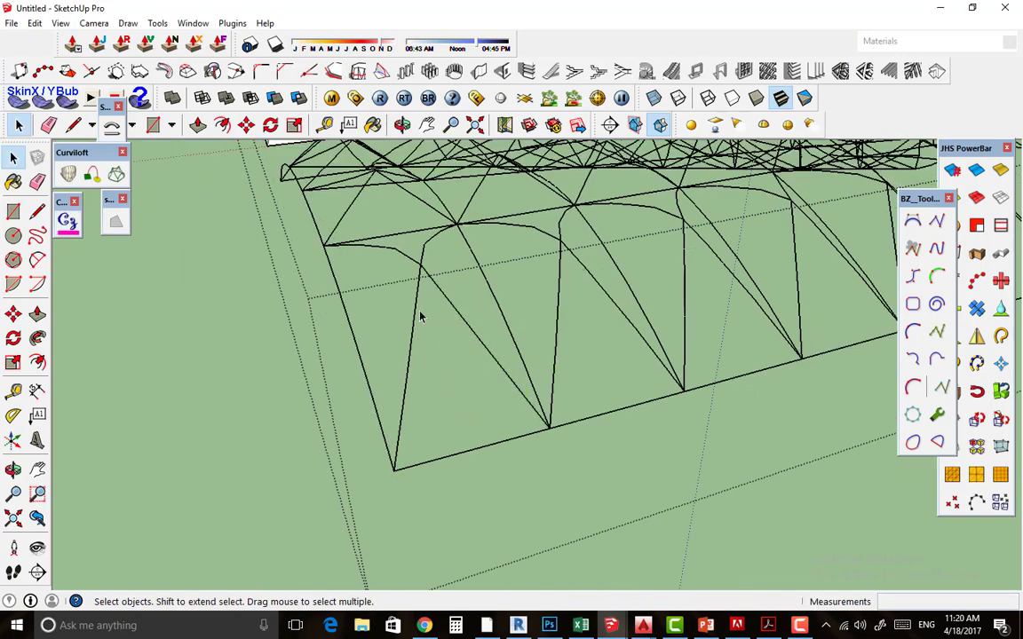
Simplify the grid's left slanted contour edge into a single straight segment.
{"action": "left_click", "coordinate": [402, 423]}
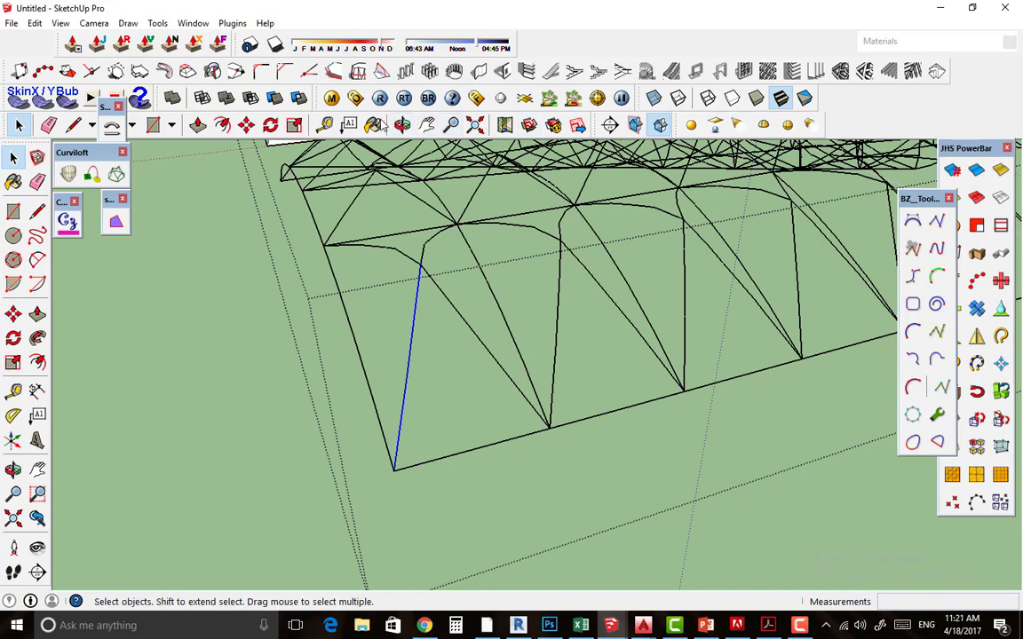
{"action": "left_click", "coordinate": [68, 221]}
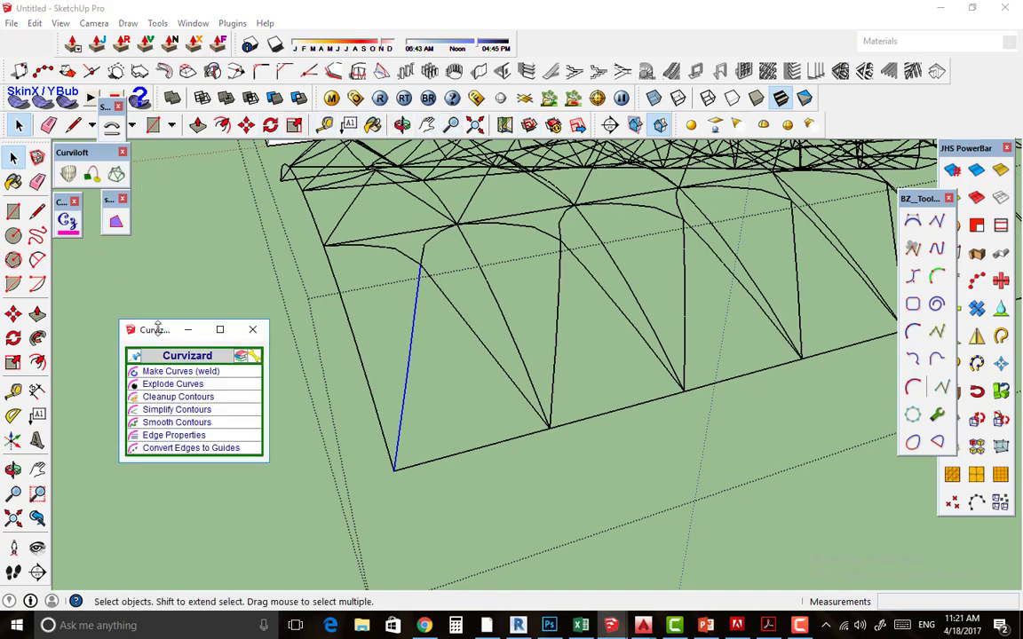
{"action": "left_click", "coordinate": [188, 412]}
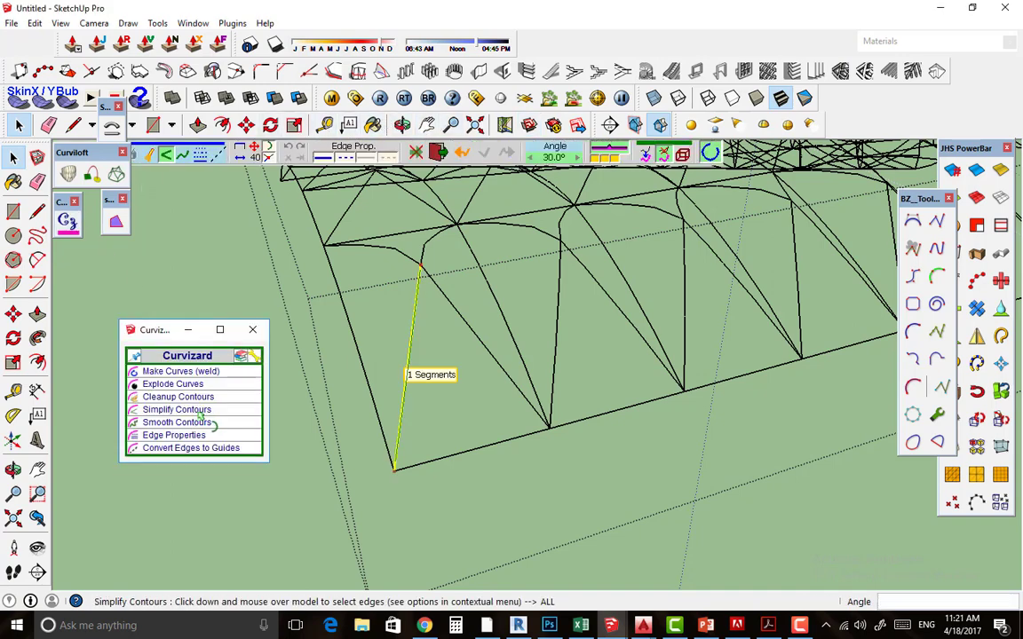
{"action": "left_click", "coordinate": [388, 334]}
{"action": "mouse_move", "coordinate": [399, 331]}
{"action": "middle_mouse_down"}
{"action": "mouse_move", "coordinate": [373, 331]}
{"action": "mouse_move", "coordinate": [443, 331]}
{"action": "mouse_move", "coordinate": [541, 205]}
{"action": "middle_mouse_up"}
{"action": "scroll", "coordinate": [345, 331], "scroll_direction": "down", "scroll_amount": 3}
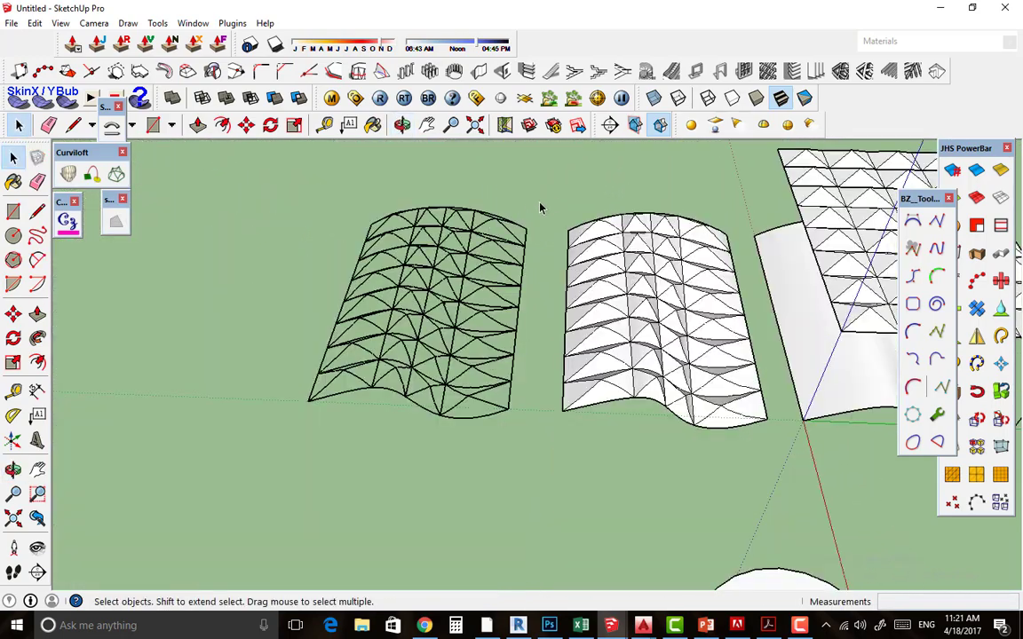
Paste a copy of the left wireframe surface and make it a group.
{"action": "left_click_drag", "start_coordinate": [550, 204], "coordinate": [302, 329]}
{"action": "left_click", "coordinate": [409, 266]}
{"action": "left_click", "coordinate": [434, 303]}
{"action": "double_click", "coordinate": [435, 303]}
{"action": "left_click", "coordinate": [439, 305]}
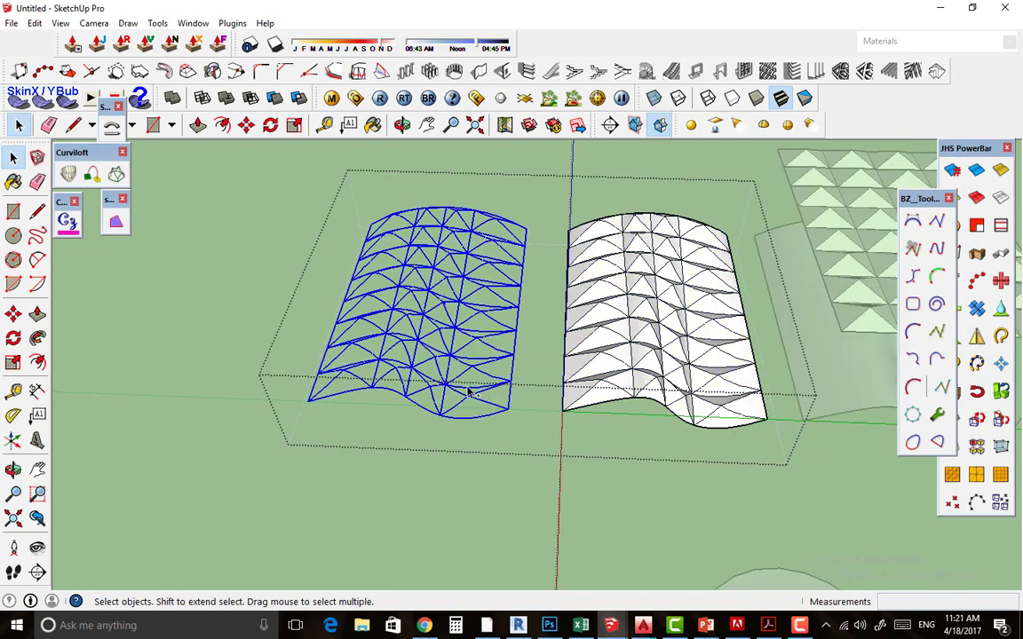
{"action": "left_click", "coordinate": [361, 437]}
{"action": "key", "text": "ctrl+v"}
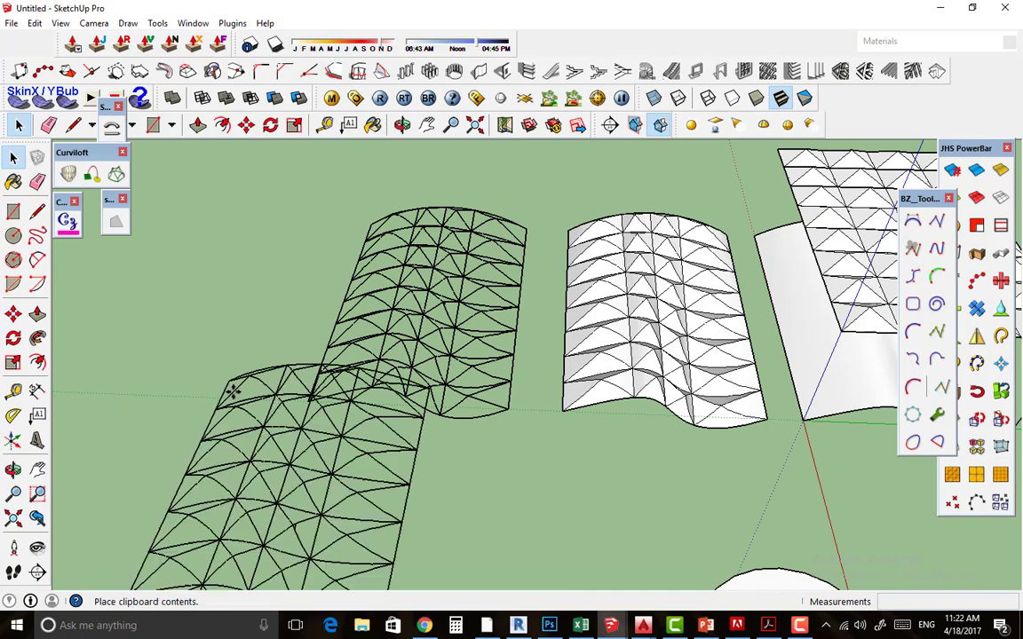
{"action": "middle_click_drag", "start_coordinate": [249, 347], "coordinate": [722, 289], "text": "shift"}
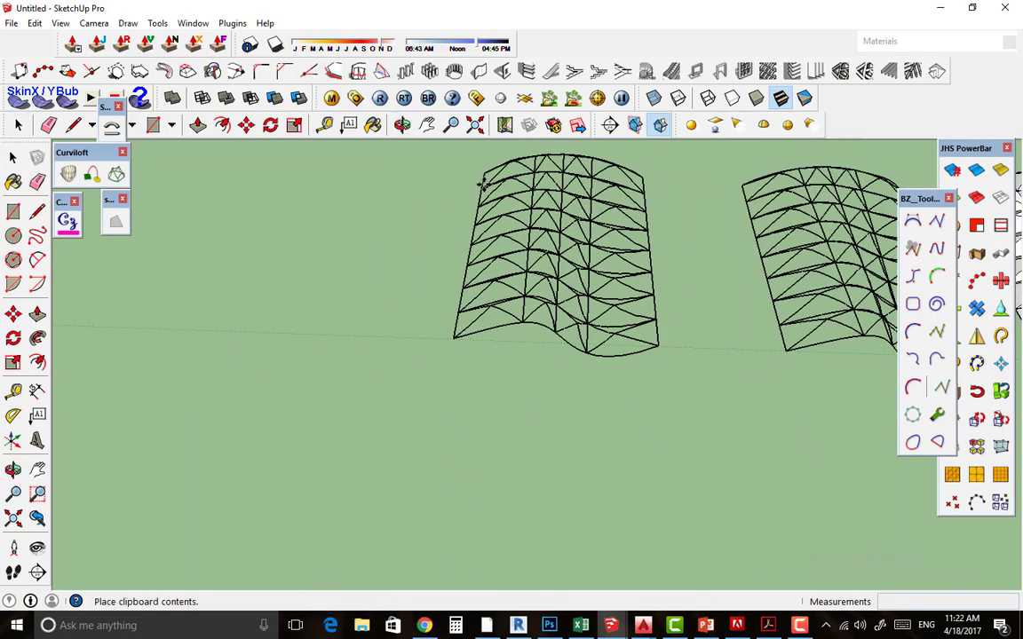
{"action": "left_click", "coordinate": [571, 233]}
{"action": "key", "text": "space"}
{"action": "right_click", "coordinate": [563, 252]}
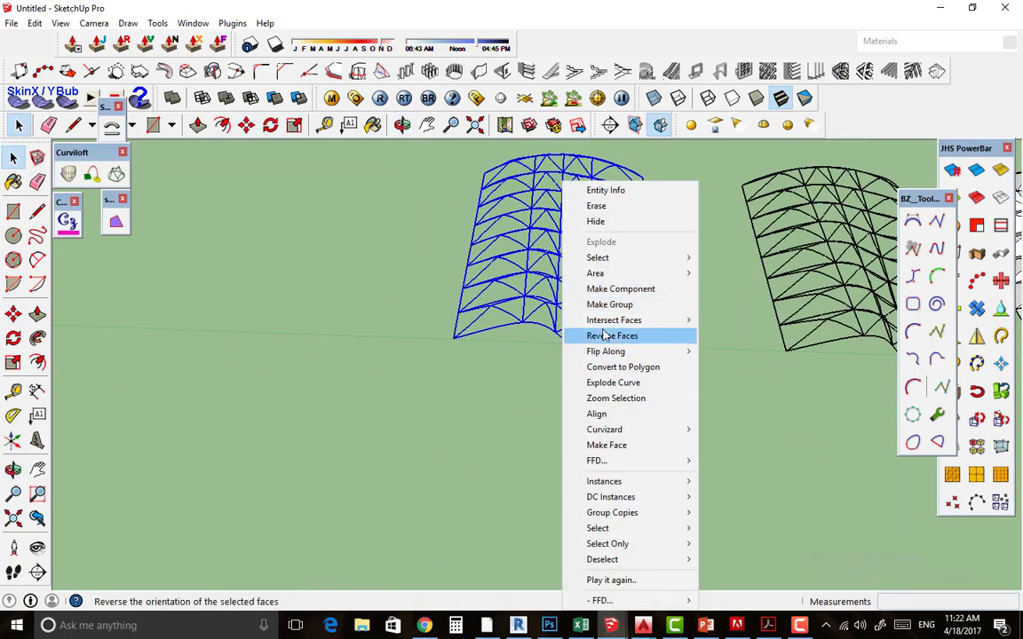
{"action": "left_click", "coordinate": [633, 303]}
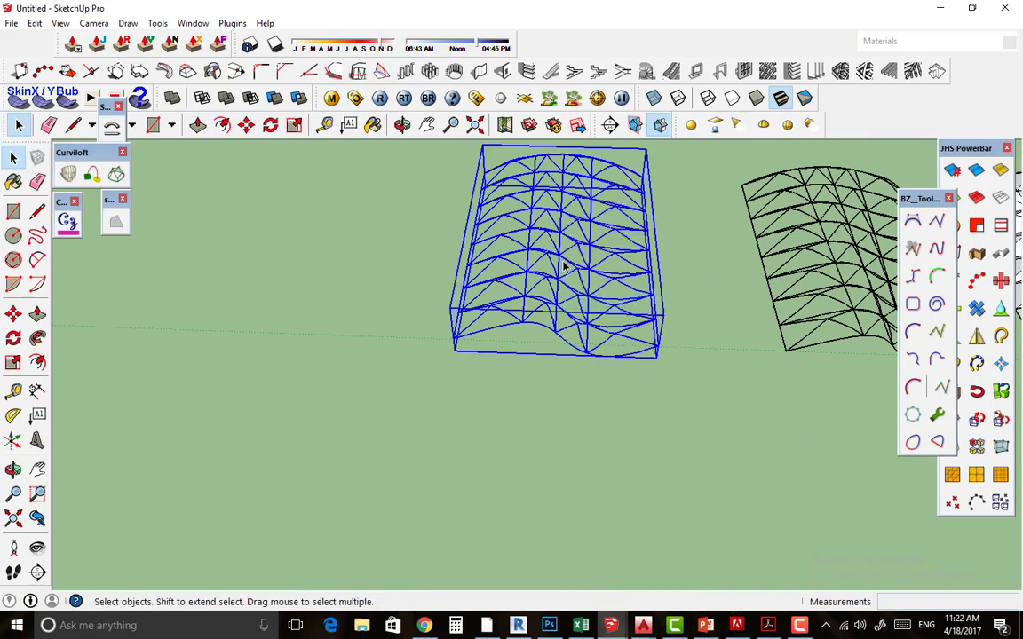
Copy the new wireframe group to the left with Move and Ctrl.
{"action": "right_click", "coordinate": [563, 263]}
{"action": "left_click", "coordinate": [638, 360]}
{"action": "left_click", "coordinate": [651, 353]}
{"action": "key", "text": "m"}
{"action": "left_click", "coordinate": [654, 345]}
{"action": "key", "text": "ctrl"}
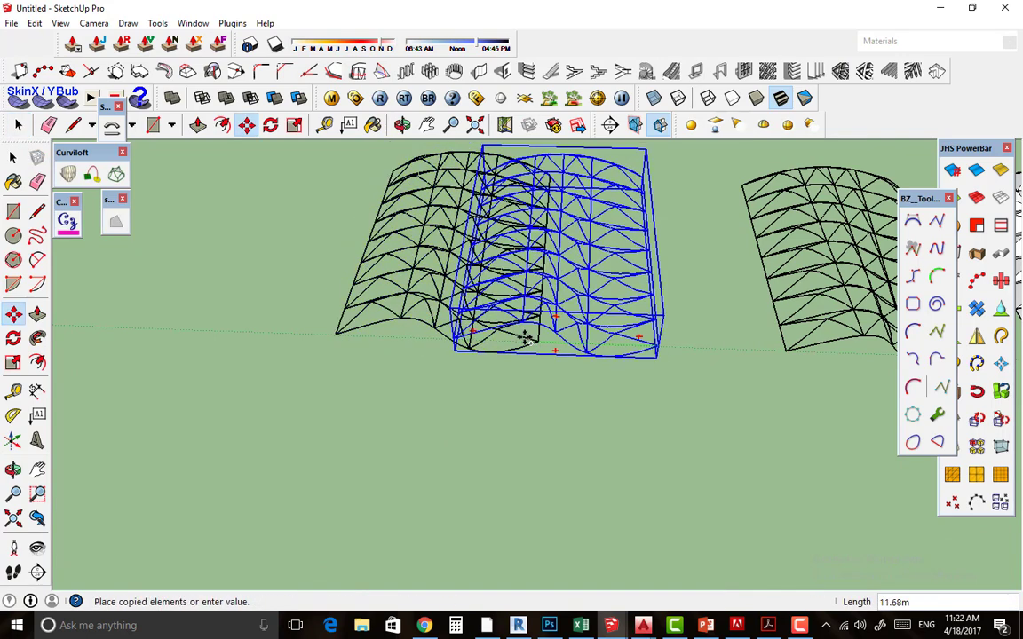
{"action": "left_click", "coordinate": [378, 345]}
Mirror the left copy upside down with a -1 vertical scale, then select the middle grid.
{"action": "key", "text": "s"}
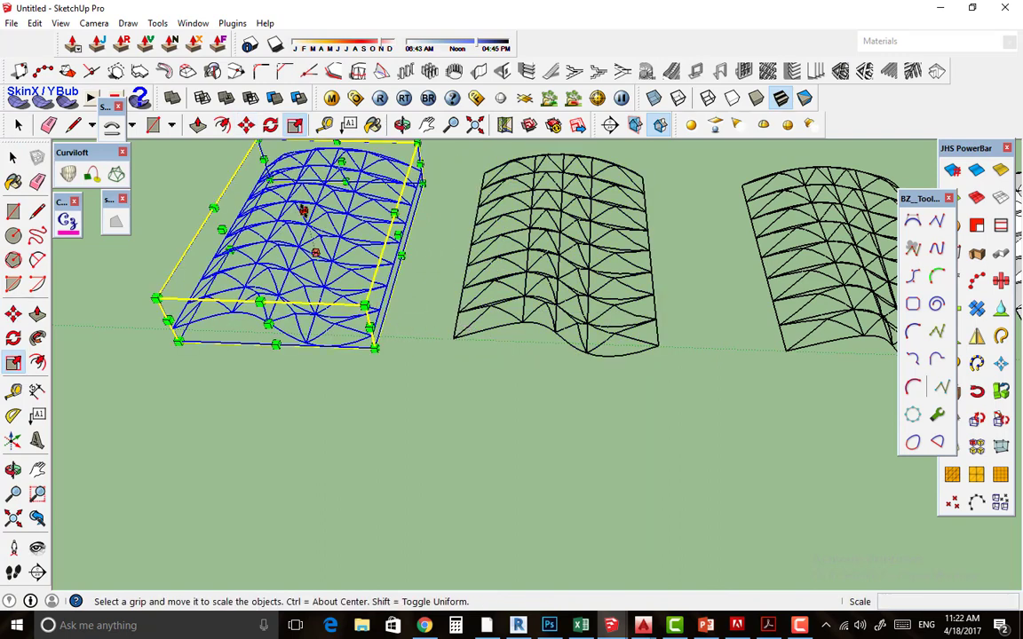
{"action": "left_click_drag", "start_coordinate": [296, 210], "coordinate": [309, 230]}
{"action": "type", "text": "1"}
{"action": "key", "text": "Return"}
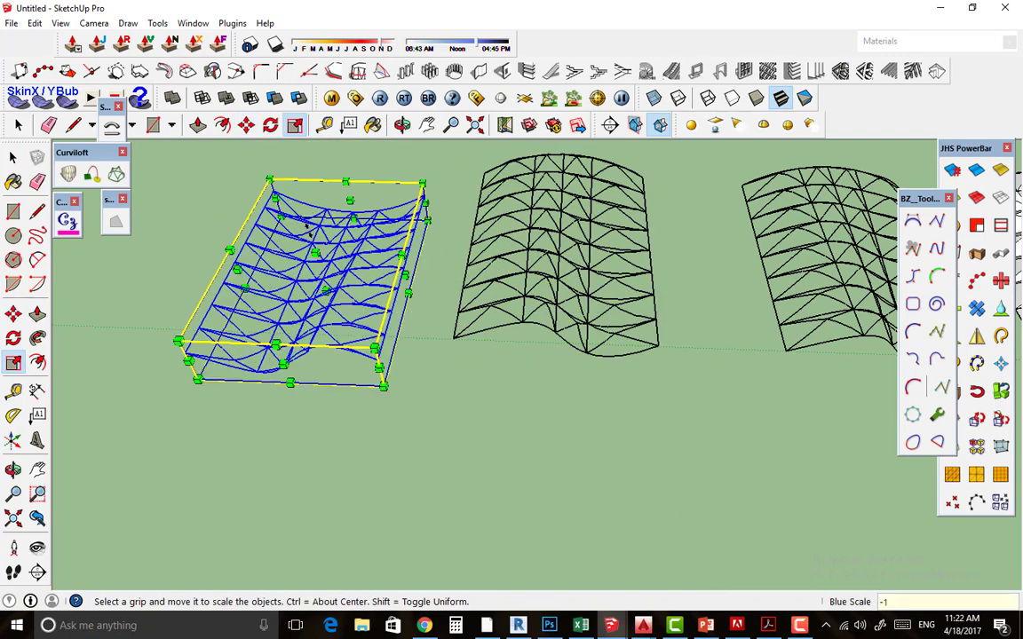
{"action": "key", "text": "space"}
{"action": "left_click", "coordinate": [403, 364]}
{"action": "mouse_move", "coordinate": [403, 363]}
{"action": "middle_mouse_down"}
{"action": "mouse_move", "coordinate": [384, 278]}
{"action": "mouse_move", "coordinate": [485, 313]}
{"action": "mouse_move", "coordinate": [434, 315]}
{"action": "middle_mouse_up"}
{"action": "left_click", "coordinate": [475, 313]}
Open the middle grid group for editing and cancel the Pipe Along Path settings.
{"action": "left_click_drag", "start_coordinate": [919, 198], "coordinate": [883, 191]}
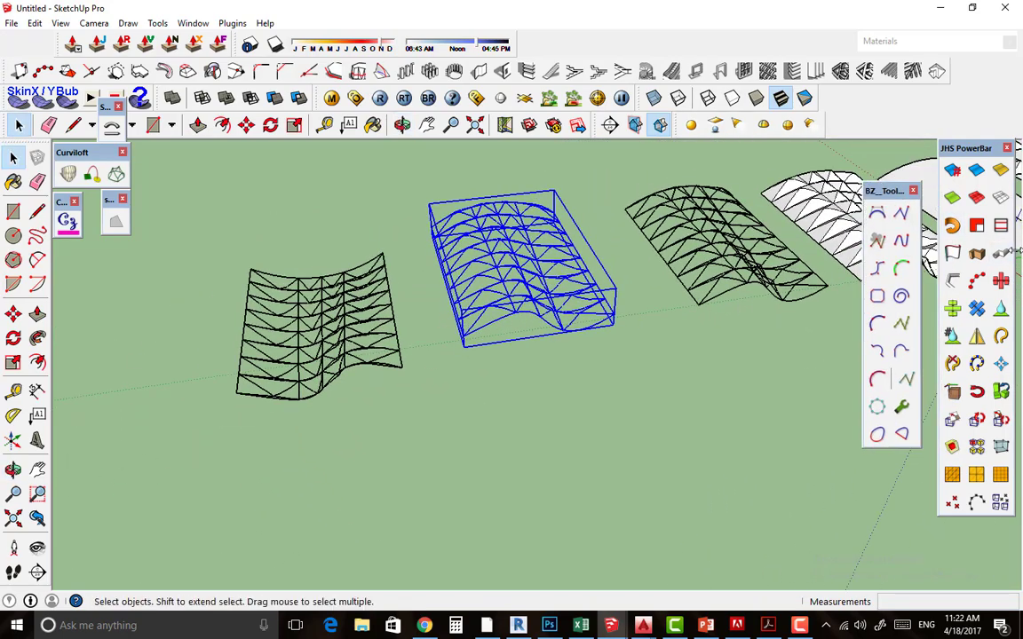
{"action": "left_click", "coordinate": [901, 240]}
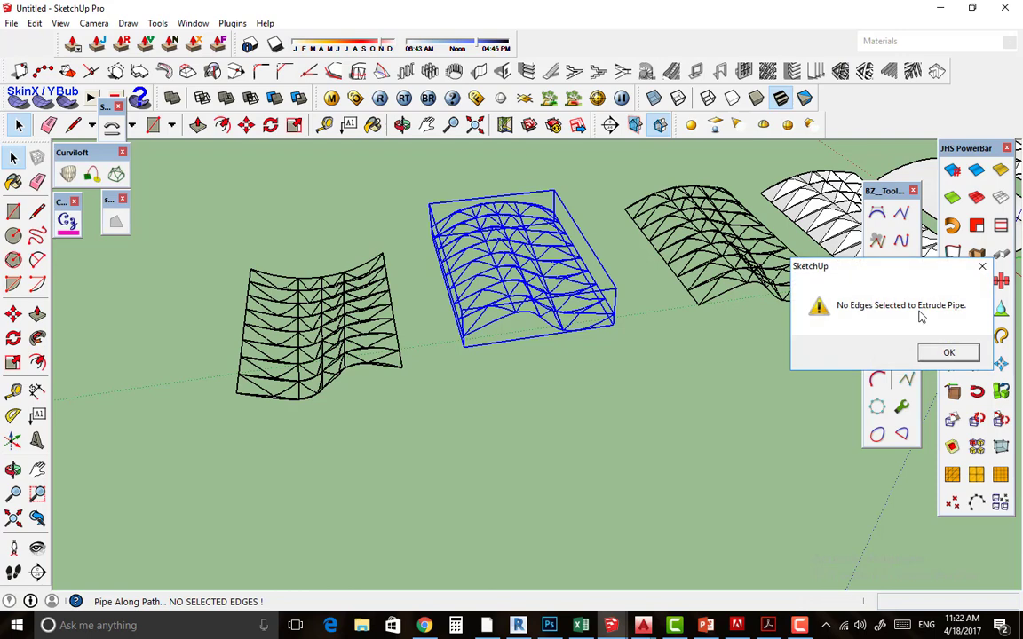
{"action": "left_click", "coordinate": [949, 355]}
{"action": "middle_click_drag", "start_coordinate": [640, 337], "coordinate": [583, 330]}
{"action": "double_click", "coordinate": [499, 315]}
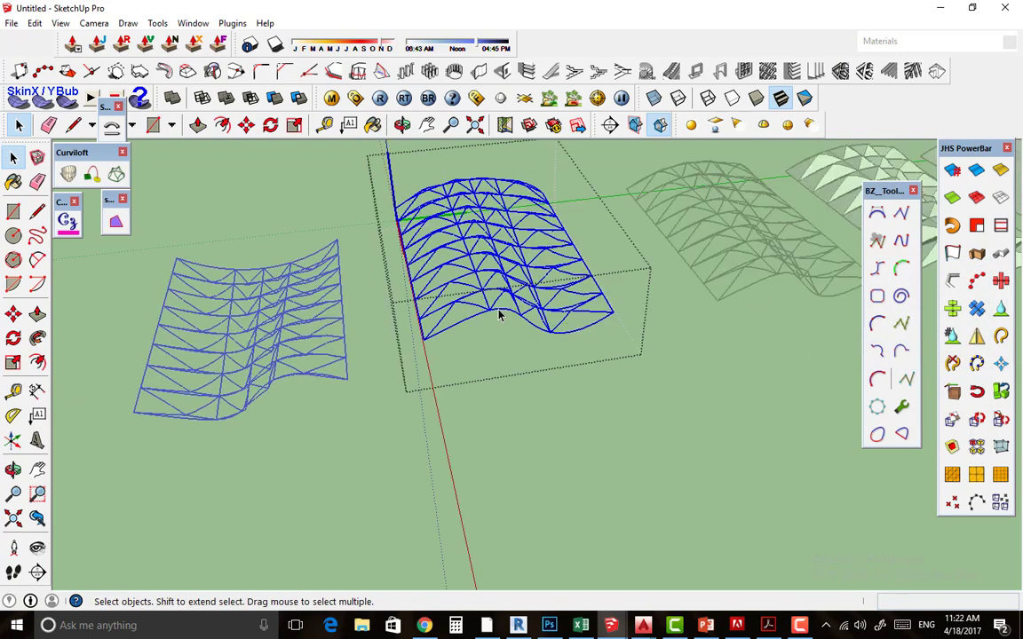
{"action": "left_click", "coordinate": [901, 240]}
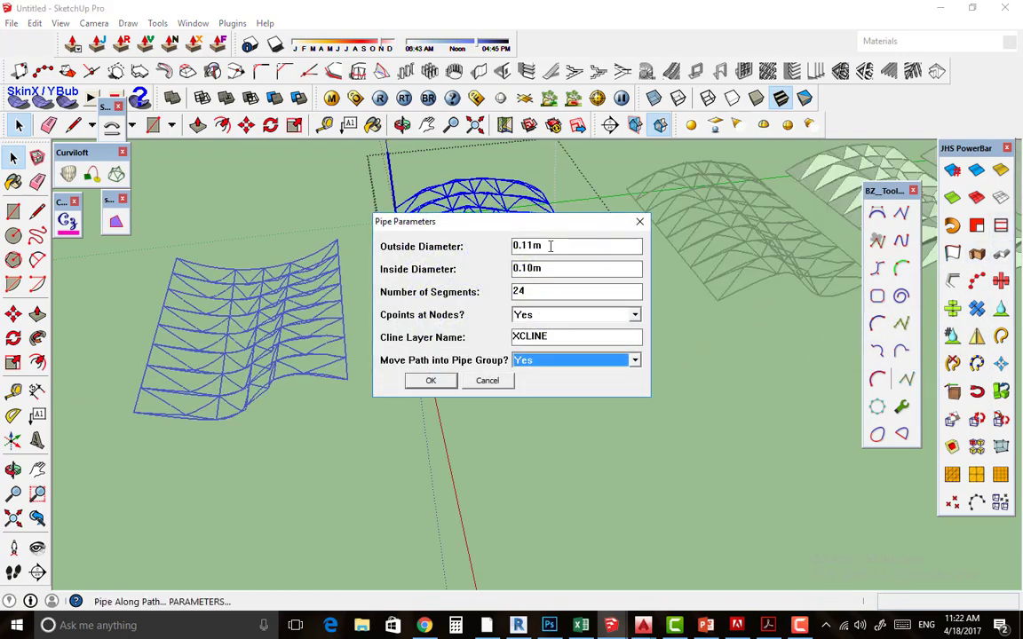
{"action": "left_click", "coordinate": [495, 381]}
Run the tube plugin on the middle grid's edges with Diameter 0.2.
{"action": "left_click", "coordinate": [878, 240]}
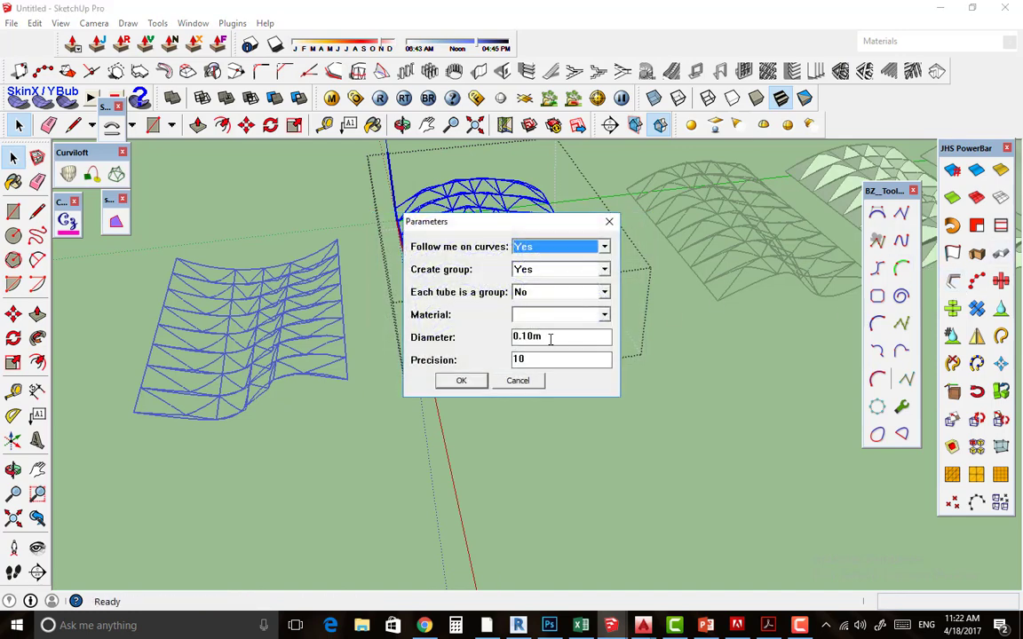
{"action": "left_click_drag", "start_coordinate": [551, 339], "coordinate": [482, 341]}
{"action": "type", "text": "0.2"}
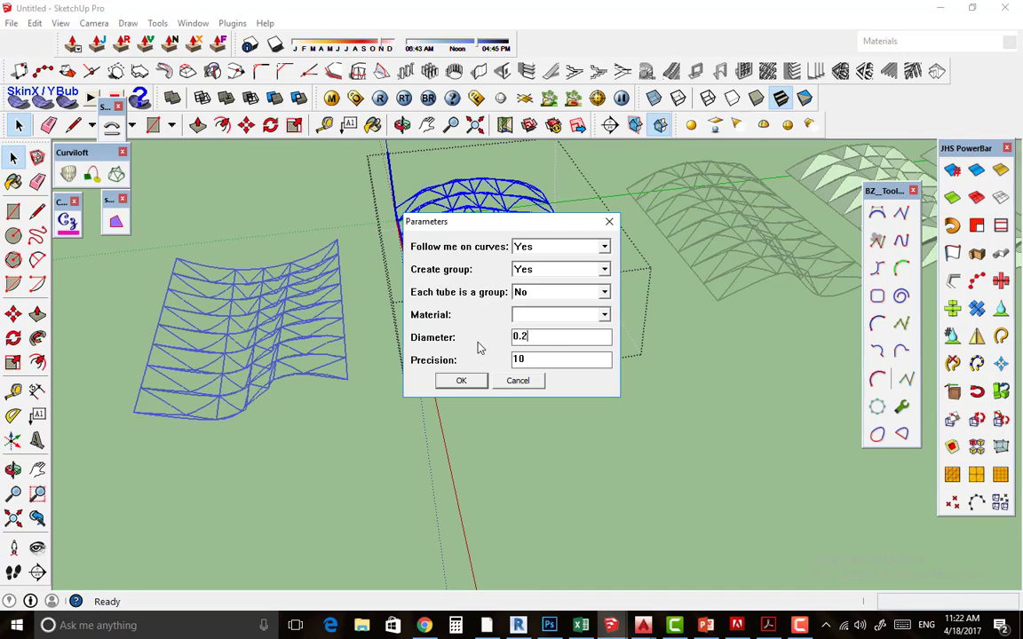
{"action": "key", "text": "Return"}
{"action": "scroll", "coordinate": [495, 330], "scroll_direction": "up", "scroll_amount": 3}
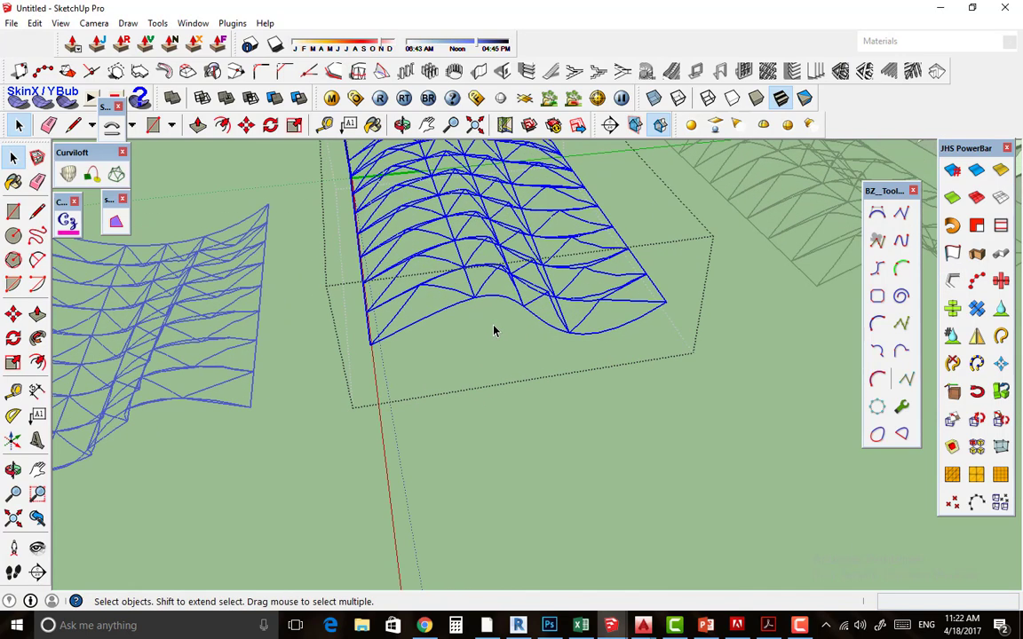
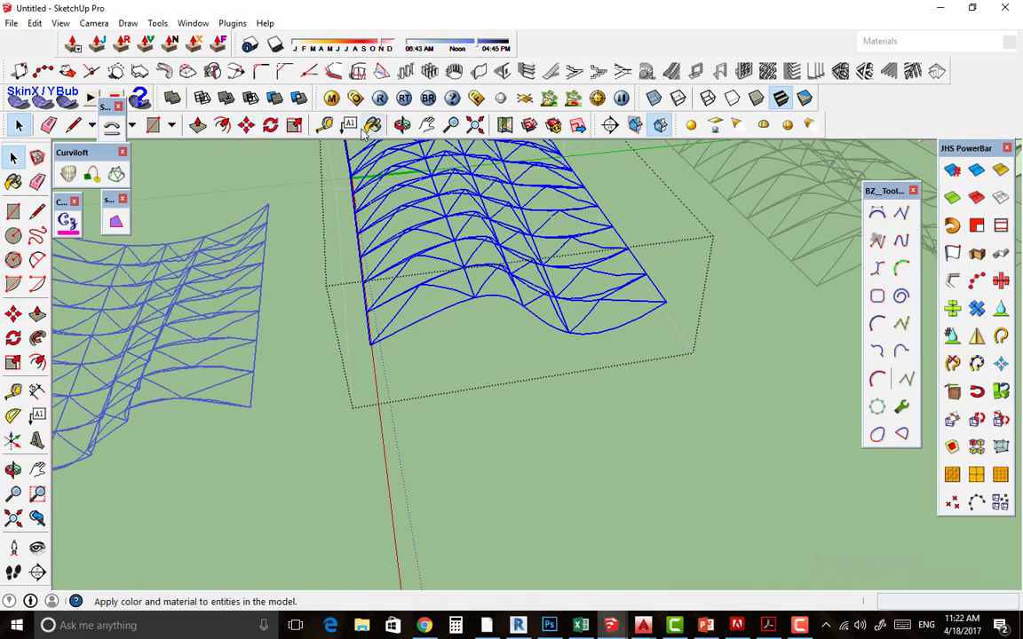
Place a 6.82m dimension along the base edge of the central wave mesh.
{"action": "left_click", "coordinate": [36, 391]}
{"action": "left_click", "coordinate": [370, 343]}
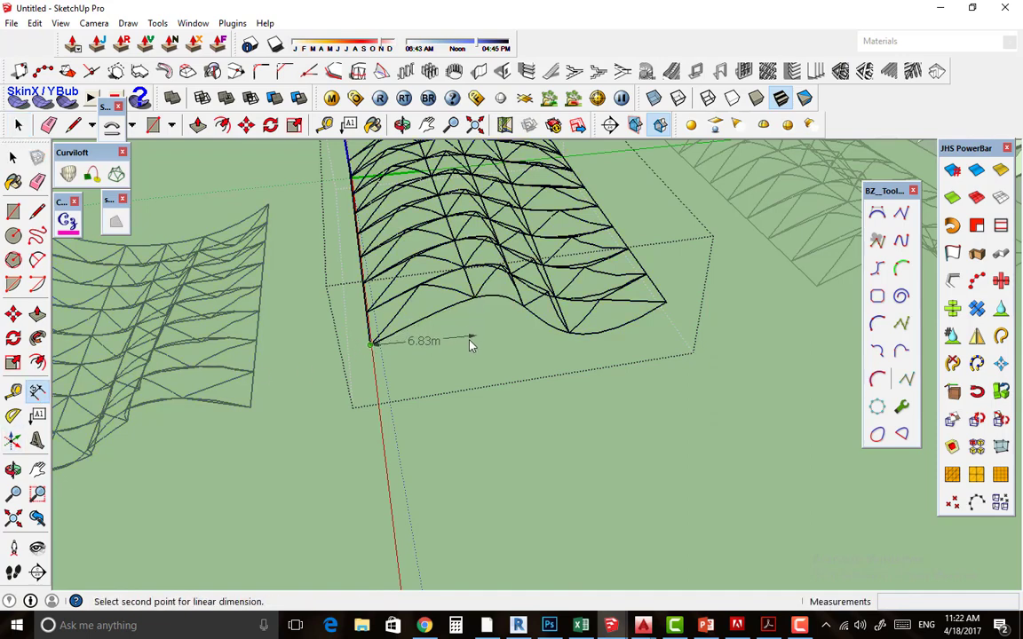
{"action": "left_click", "coordinate": [472, 300]}
{"action": "left_click", "coordinate": [454, 364]}
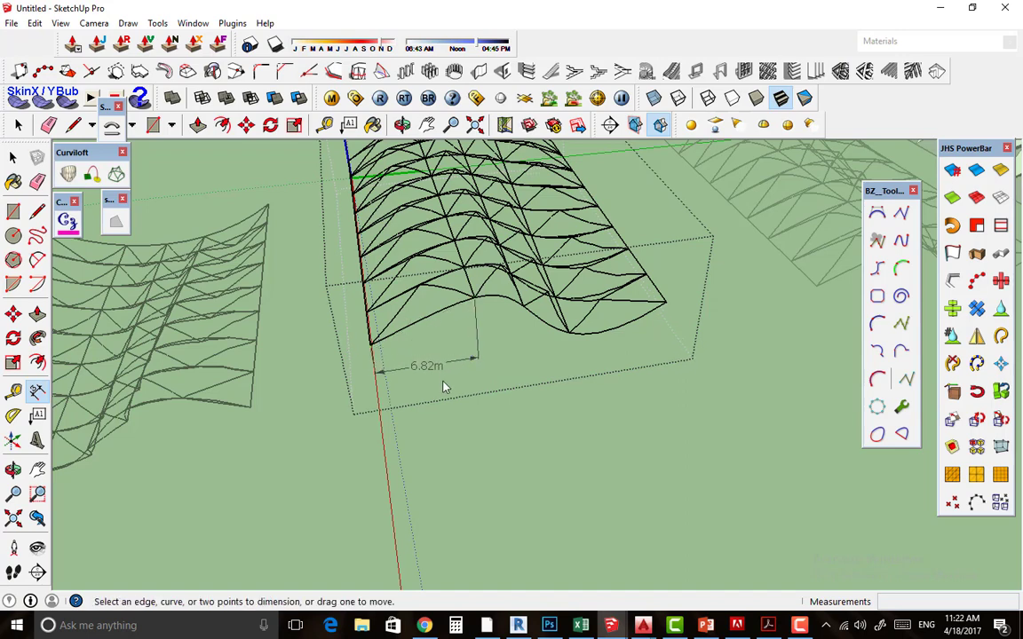
Open the central wave mesh group and select all the lines inside it.
{"action": "left_click", "coordinate": [952, 281]}
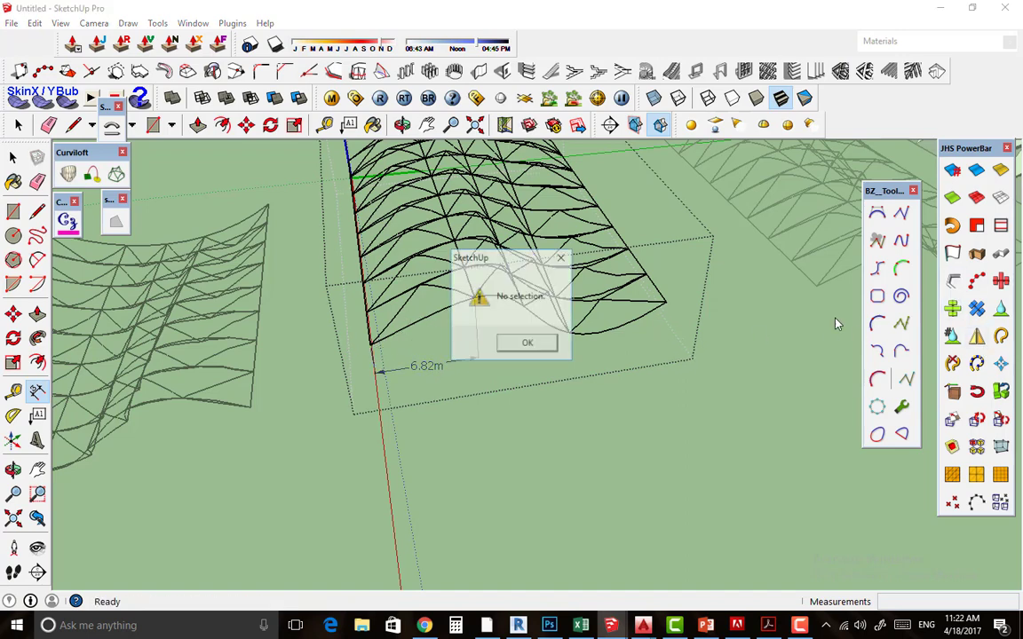
{"action": "key", "text": "Return"}
{"action": "key", "text": "space"}
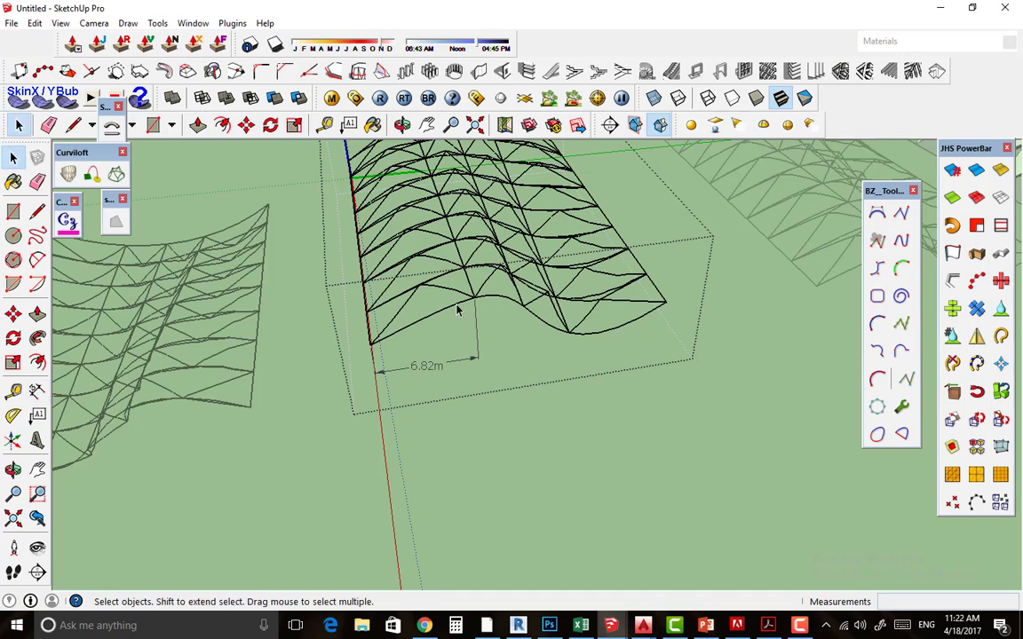
{"action": "left_click", "coordinate": [486, 307]}
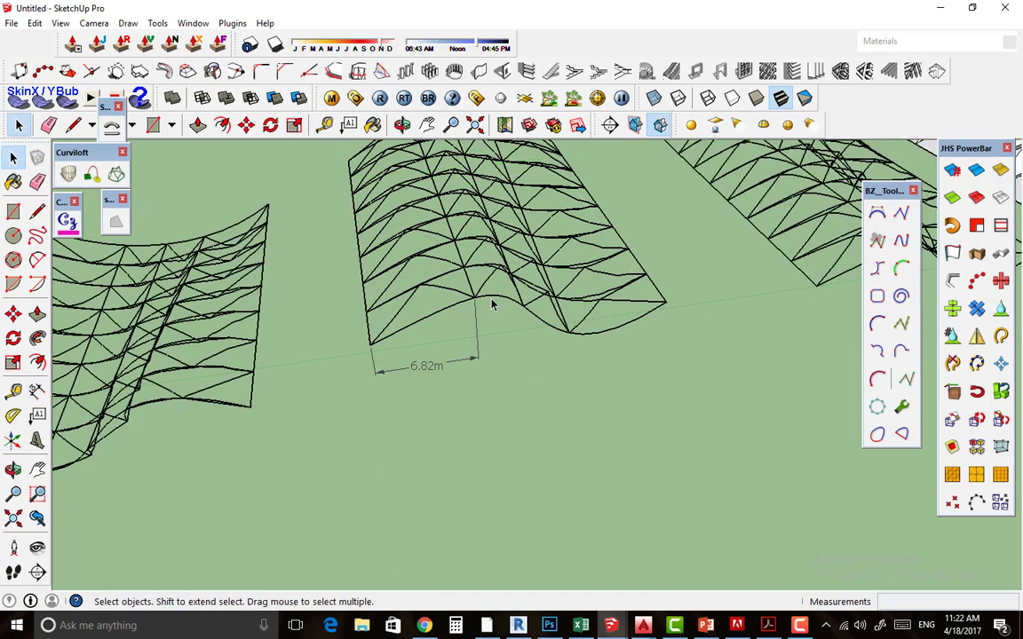
{"action": "left_click", "coordinate": [490, 300]}
{"action": "double_click", "coordinate": [490, 300]}
{"action": "key", "text": "ctrl+a"}
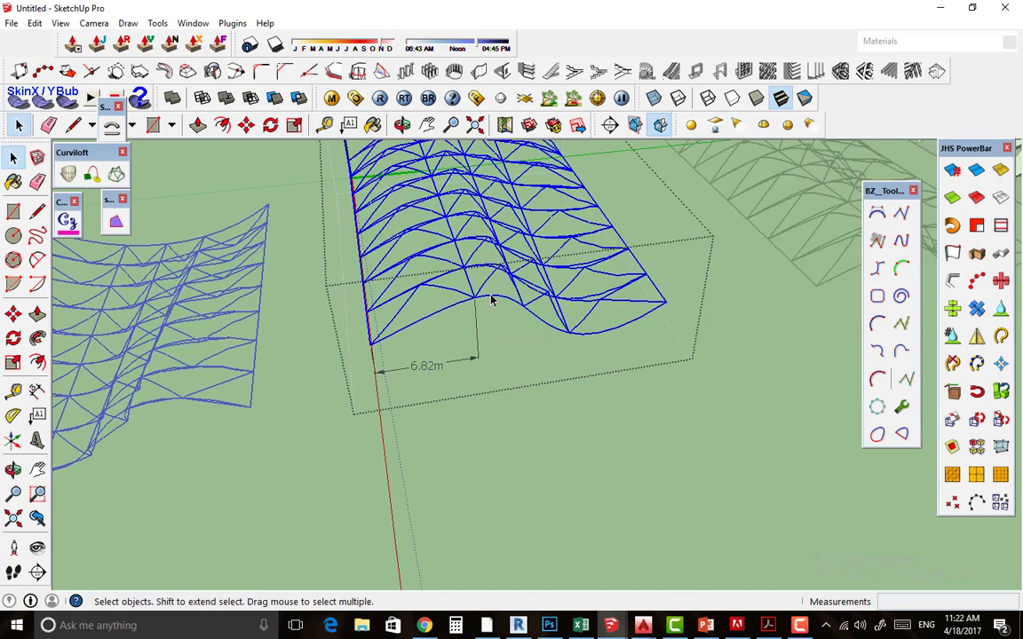
Convert the selected mesh lines into tubes with diameter 0.2 and precision 10, then inspect them.
{"action": "left_click", "coordinate": [876, 241]}
{"action": "left_click", "coordinate": [545, 337]}
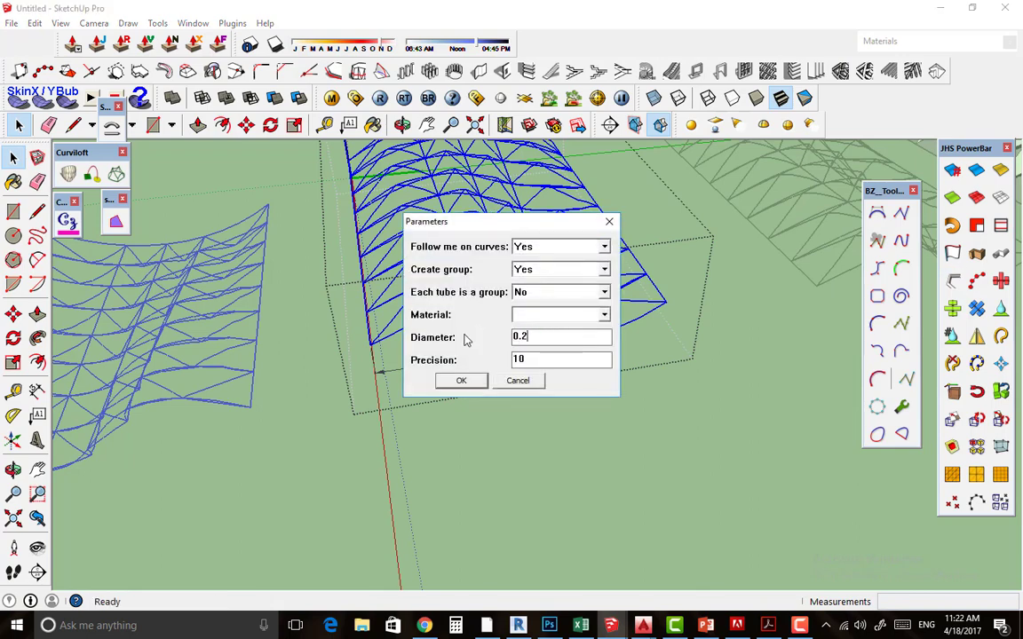
{"action": "left_click", "coordinate": [463, 381]}
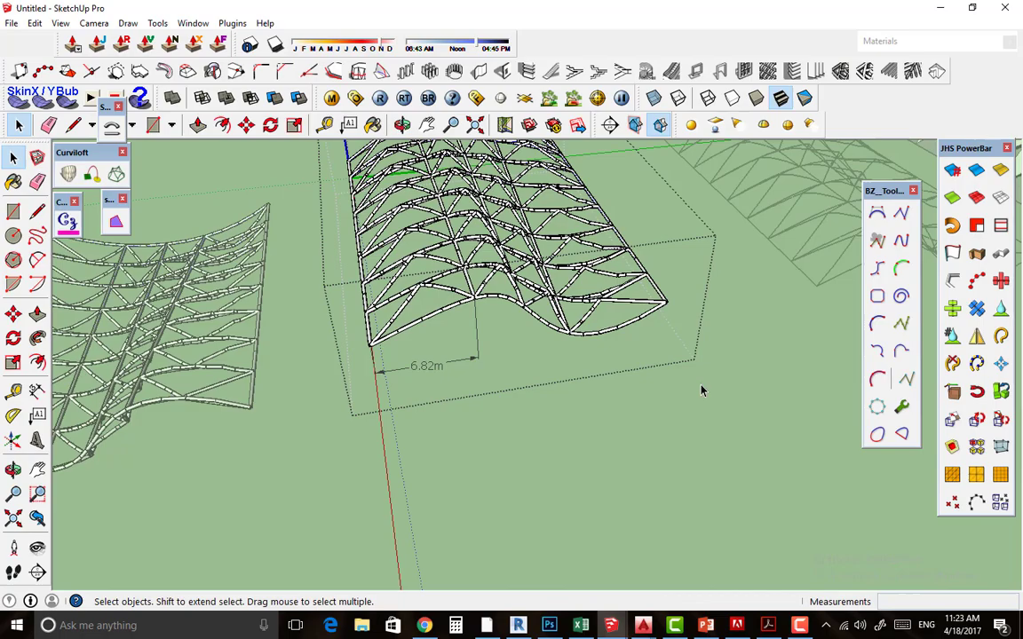
{"action": "mouse_move", "coordinate": [702, 391]}
{"action": "middle_mouse_down"}
{"action": "mouse_move", "coordinate": [441, 260]}
{"action": "mouse_move", "coordinate": [497, 276]}
{"action": "middle_mouse_up"}
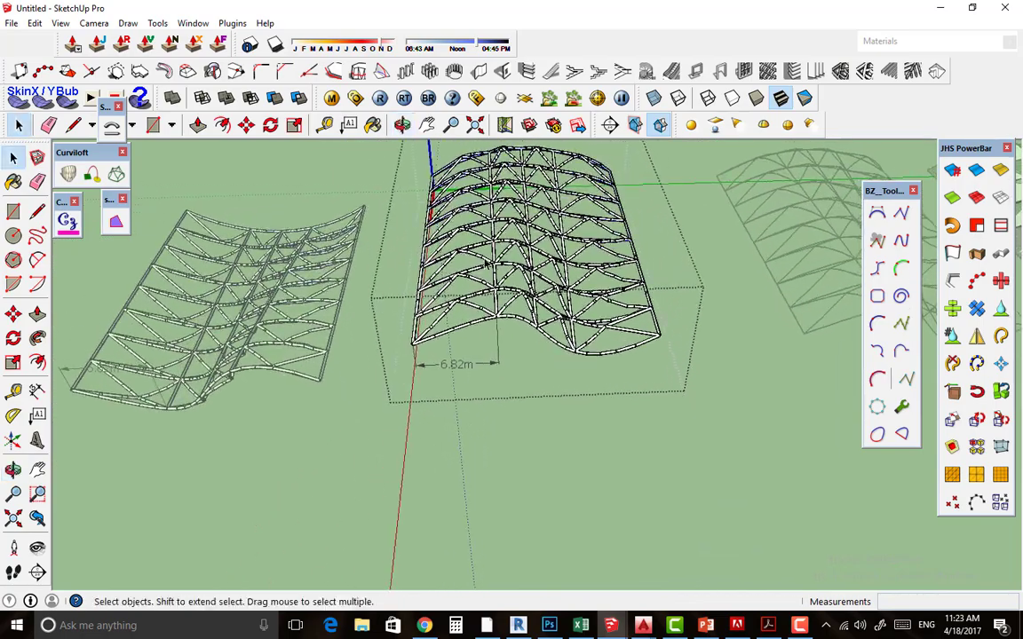
{"action": "scroll", "coordinate": [685, 325], "scroll_direction": "up", "scroll_amount": 4}
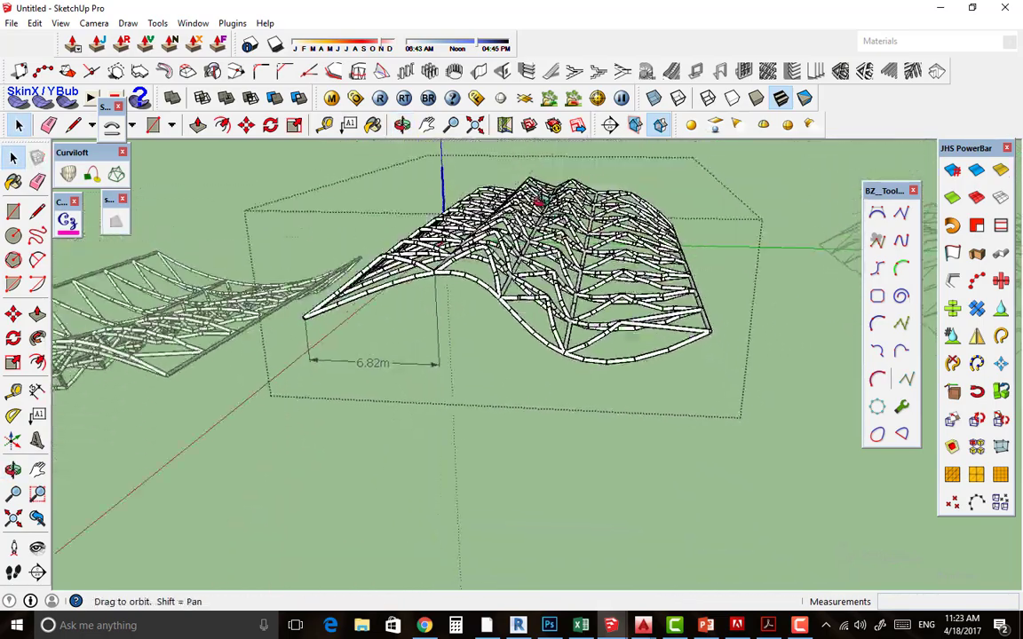
{"action": "mouse_move", "coordinate": [685, 325]}
{"action": "middle_mouse_down"}
{"action": "mouse_move", "coordinate": [497, 346]}
{"action": "mouse_move", "coordinate": [628, 336]}
{"action": "mouse_move", "coordinate": [669, 349]}
{"action": "mouse_move", "coordinate": [391, 359]}
{"action": "mouse_move", "coordinate": [476, 351]}
{"action": "mouse_move", "coordinate": [304, 407]}
{"action": "mouse_move", "coordinate": [423, 324]}
{"action": "mouse_move", "coordinate": [387, 269]}
{"action": "mouse_move", "coordinate": [341, 273]}
{"action": "mouse_move", "coordinate": [343, 317]}
{"action": "mouse_move", "coordinate": [307, 291]}
{"action": "mouse_move", "coordinate": [355, 278]}
{"action": "mouse_move", "coordinate": [459, 366]}
{"action": "mouse_move", "coordinate": [524, 320]}
{"action": "mouse_move", "coordinate": [355, 309]}
{"action": "mouse_move", "coordinate": [291, 321]}
{"action": "mouse_move", "coordinate": [399, 309]}
{"action": "mouse_move", "coordinate": [694, 362]}
{"action": "mouse_move", "coordinate": [680, 370]}
{"action": "mouse_move", "coordinate": [524, 320]}
{"action": "mouse_move", "coordinate": [610, 425]}
{"action": "mouse_move", "coordinate": [436, 258]}
{"action": "mouse_move", "coordinate": [539, 233]}
{"action": "middle_mouse_up"}
{"action": "scroll", "coordinate": [470, 353], "scroll_direction": "down", "scroll_amount": 3}
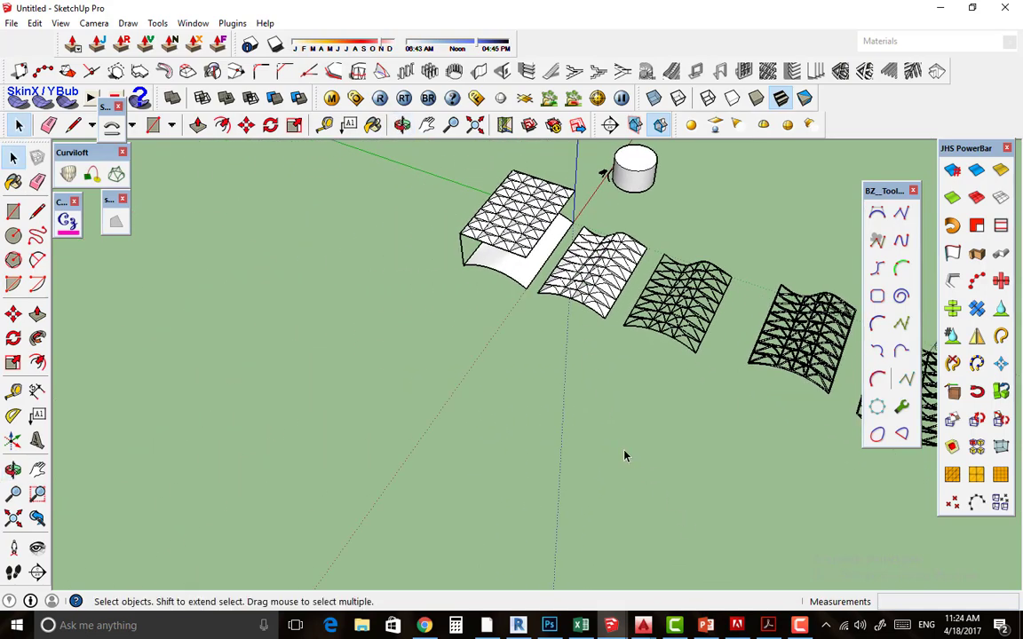
Draw a circle on empty ground centred on the red axis.
{"action": "mouse_move", "coordinate": [585, 417]}
{"action": "middle_mouse_down"}
{"action": "mouse_move", "coordinate": [598, 247]}
{"action": "mouse_move", "coordinate": [365, 251]}
{"action": "mouse_move", "coordinate": [850, 356]}
{"action": "mouse_move", "coordinate": [457, 274]}
{"action": "mouse_move", "coordinate": [754, 285]}
{"action": "mouse_move", "coordinate": [557, 256]}
{"action": "mouse_move", "coordinate": [802, 347]}
{"action": "middle_mouse_up"}
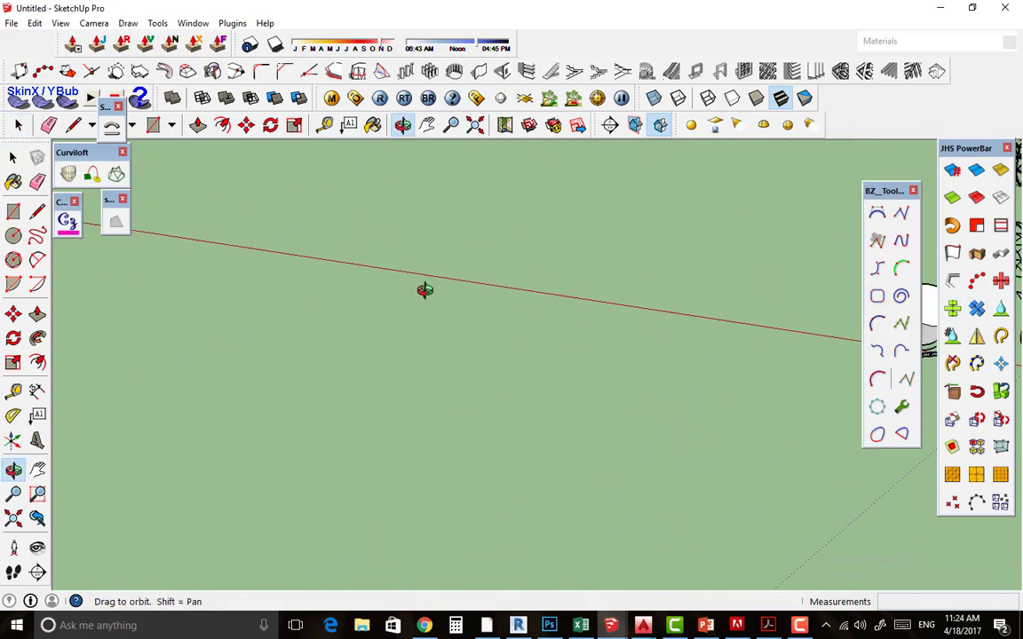
{"action": "mouse_move", "coordinate": [425, 291]}
{"action": "middle_mouse_down"}
{"action": "mouse_move", "coordinate": [628, 318]}
{"action": "mouse_move", "coordinate": [632, 304]}
{"action": "middle_mouse_up"}
{"action": "key", "text": "c"}
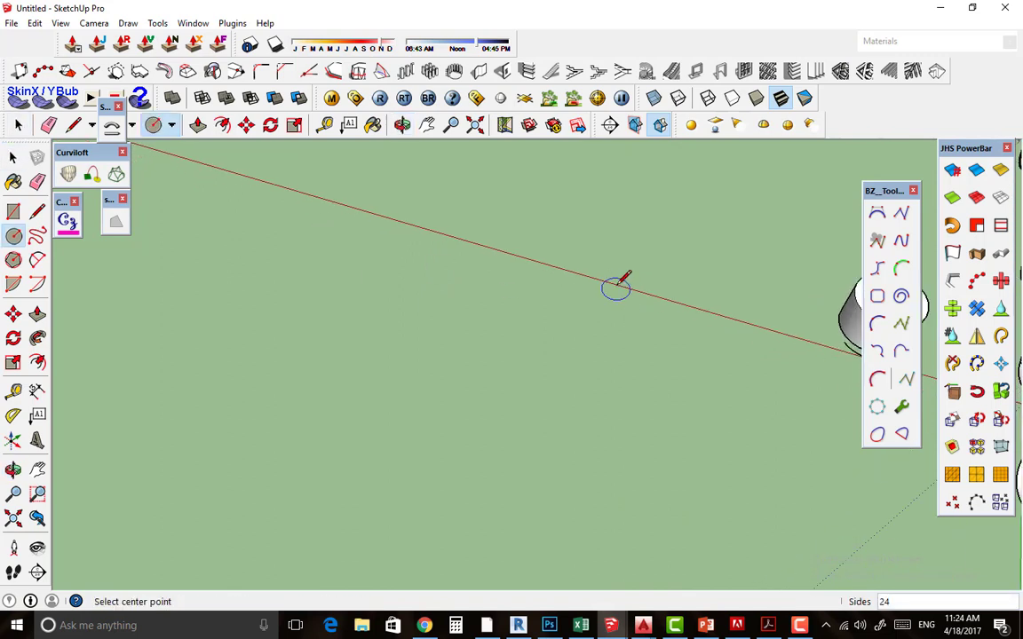
{"action": "left_click", "coordinate": [615, 287]}
{"action": "left_click", "coordinate": [646, 227]}
{"action": "middle_click_drag", "start_coordinate": [633, 268], "coordinate": [612, 295]}
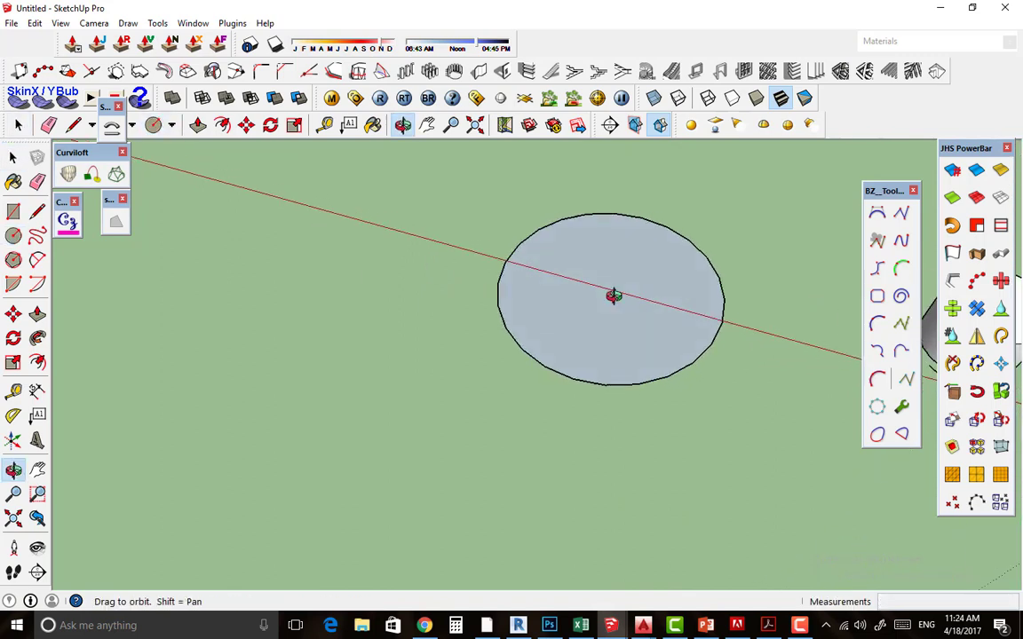
Push/pull the circle up into a solid cylinder.
{"action": "key", "text": "space"}
{"action": "key", "text": "p"}
{"action": "left_click", "coordinate": [617, 308]}
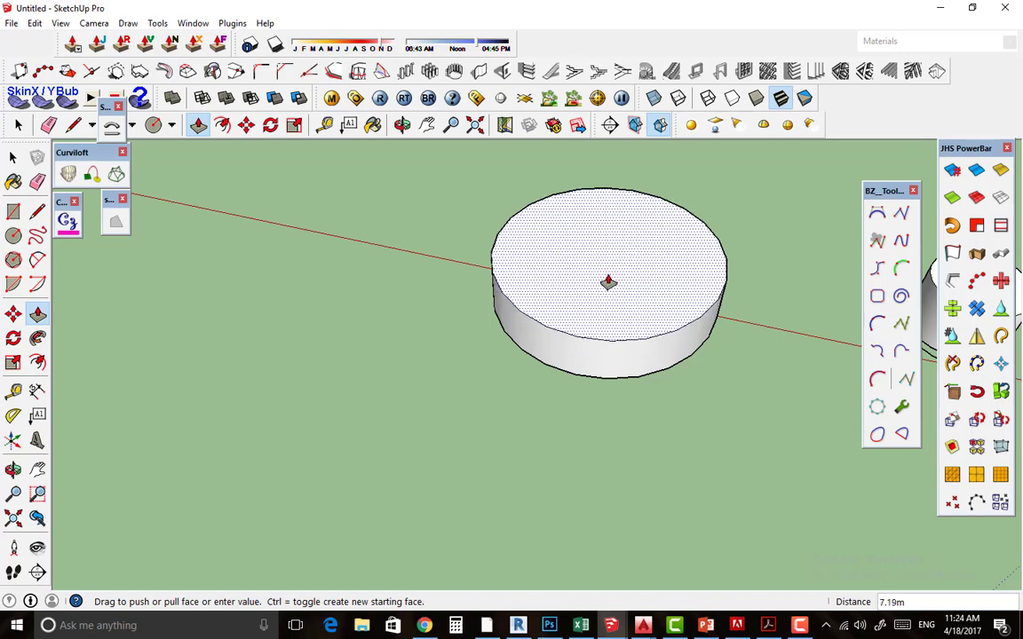
{"action": "left_click", "coordinate": [608, 280]}
{"action": "key", "text": "space"}
{"action": "triple_click", "coordinate": [596, 304]}
{"action": "left_click", "coordinate": [453, 297]}
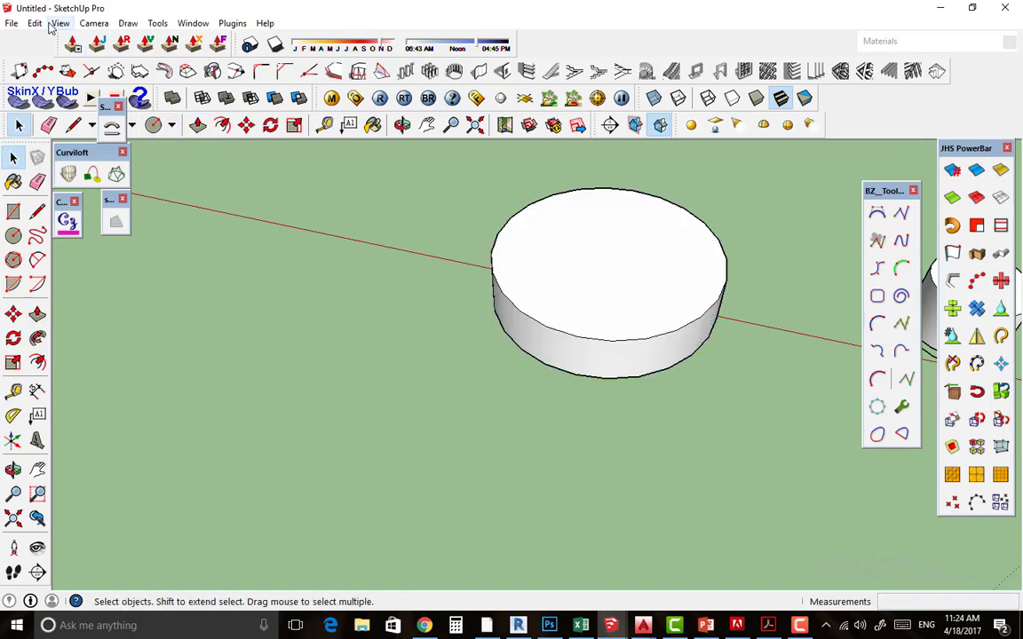
{"action": "left_click", "coordinate": [60, 23]}
Show hidden geometry and draw a diamond on the cylinder's side wall with the Line tool.
{"action": "left_click", "coordinate": [59, 73]}
{"action": "scroll", "coordinate": [487, 317], "scroll_direction": "up", "scroll_amount": 3}
{"action": "middle_click_drag", "start_coordinate": [612, 323], "coordinate": [624, 315]}
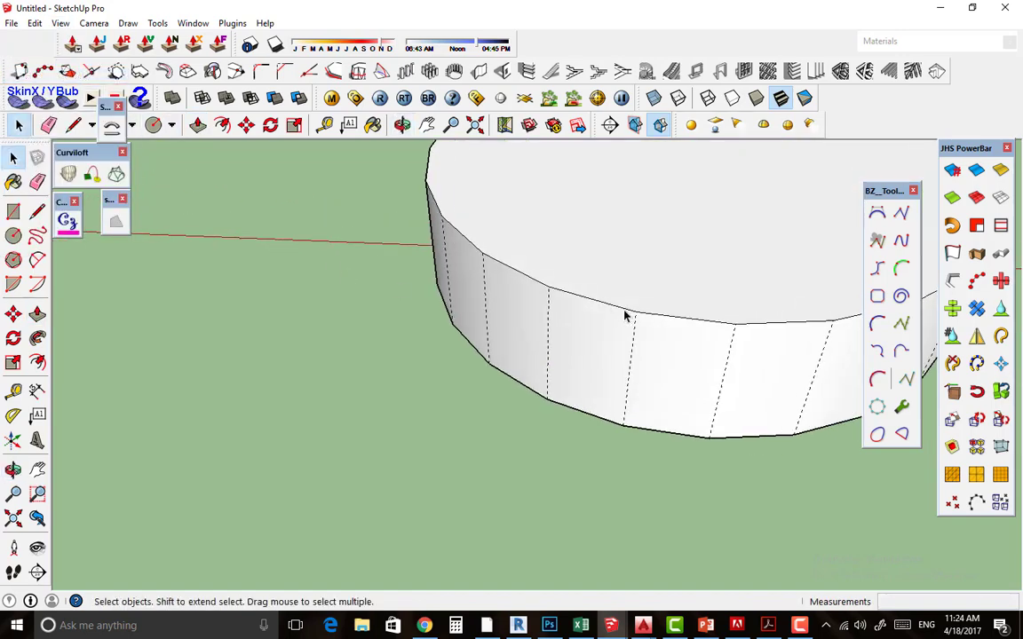
{"action": "key", "text": "l"}
{"action": "left_click", "coordinate": [591, 299]}
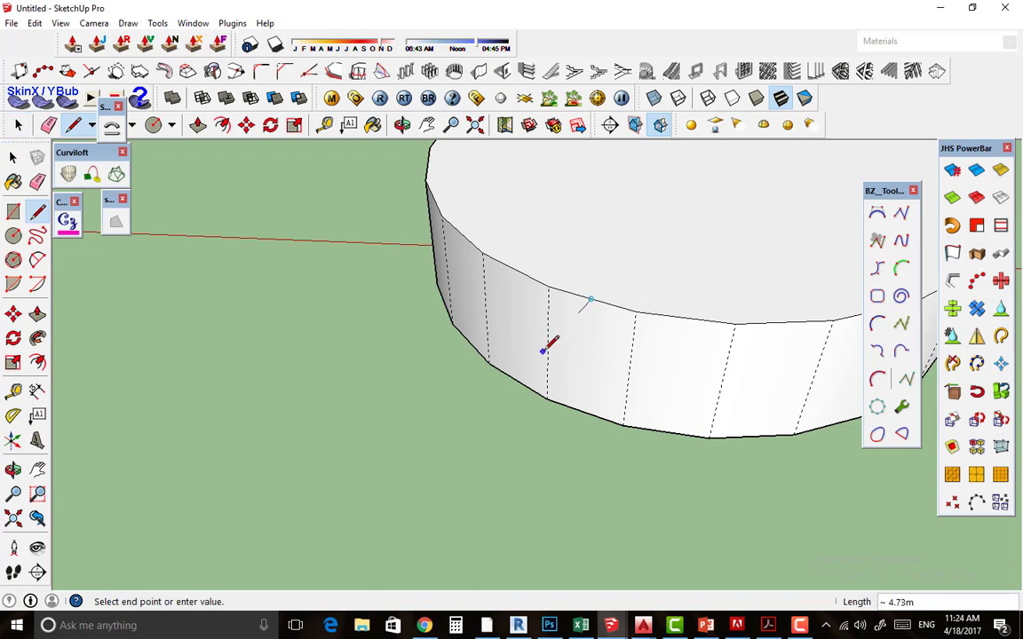
{"action": "left_click", "coordinate": [548, 346]}
{"action": "left_click", "coordinate": [548, 346]}
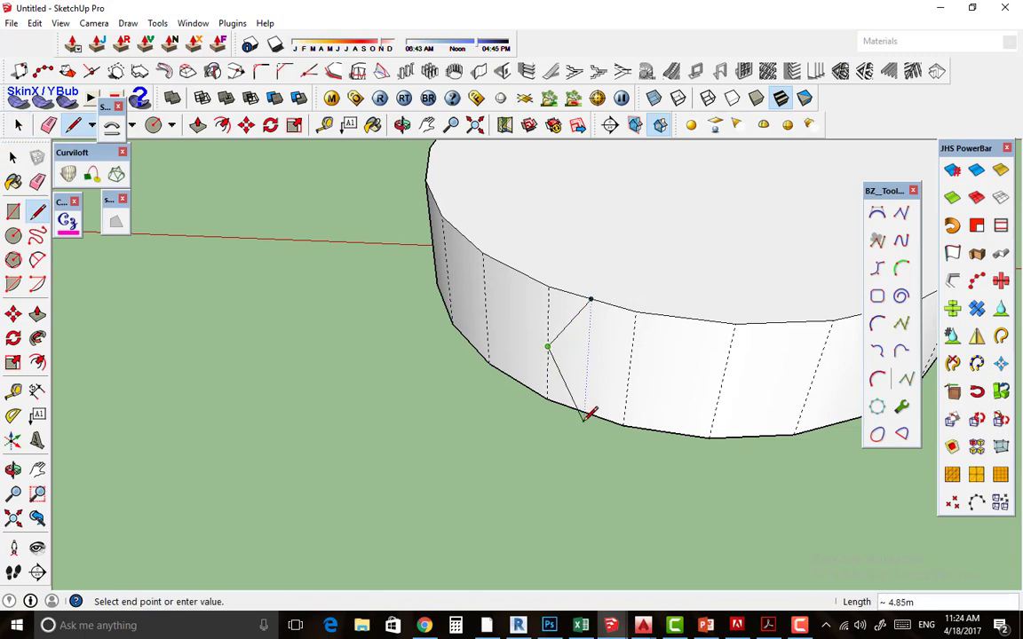
{"action": "left_click", "coordinate": [584, 411]}
{"action": "left_click", "coordinate": [585, 412]}
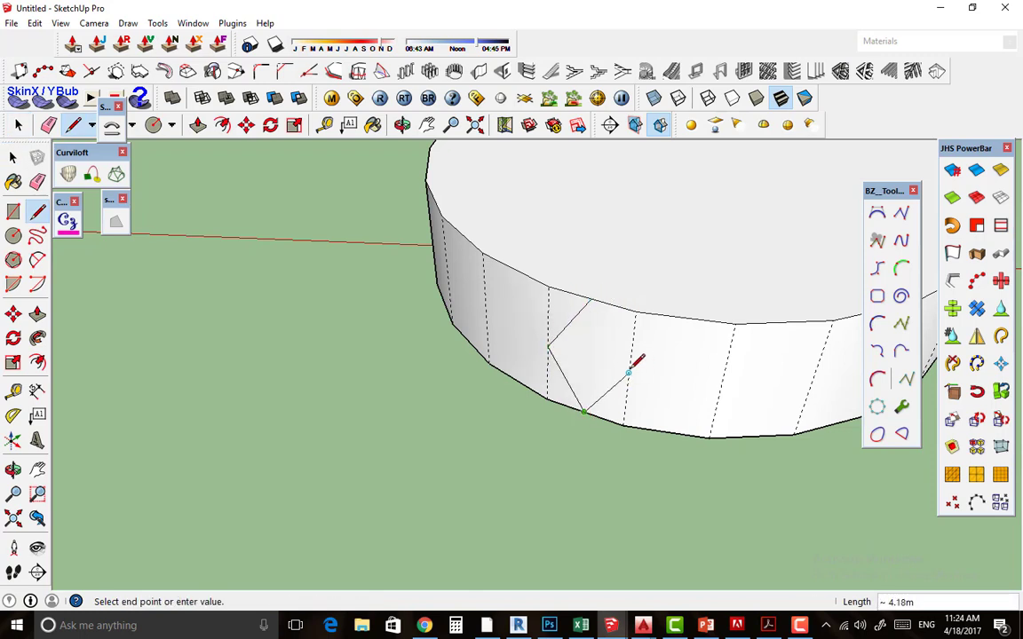
{"action": "left_click", "coordinate": [628, 372]}
{"action": "left_click", "coordinate": [628, 369]}
{"action": "left_click", "coordinate": [589, 301]}
{"action": "scroll", "coordinate": [594, 349], "scroll_direction": "up", "scroll_amount": 1}
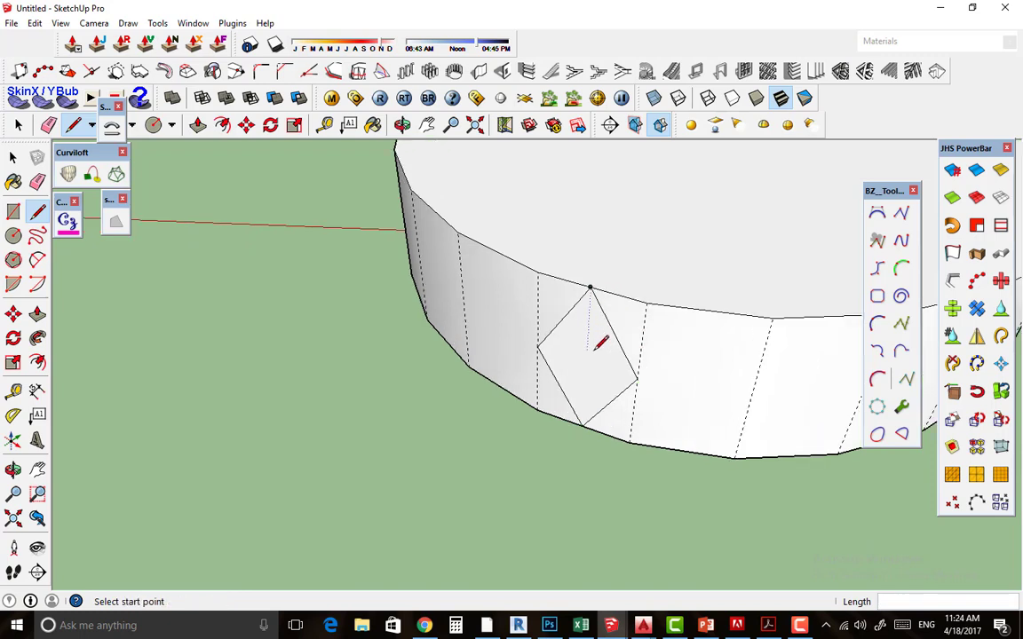
Offset the diamond inward for an inset outline and outward for an outer outline.
{"action": "left_click", "coordinate": [37, 362]}
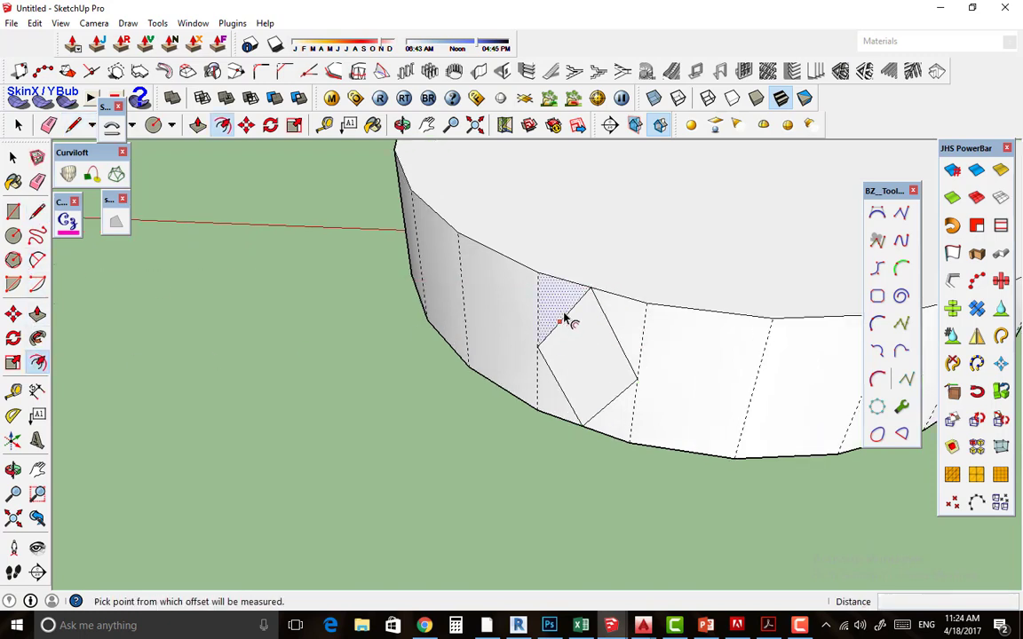
{"action": "left_click", "coordinate": [608, 331]}
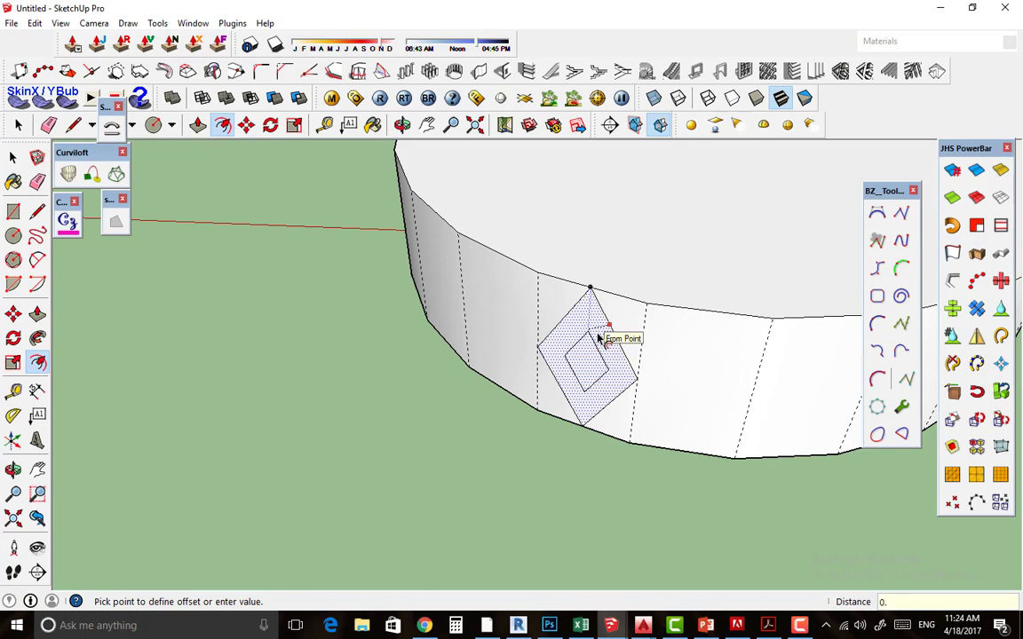
{"action": "left_click", "coordinate": [599, 338]}
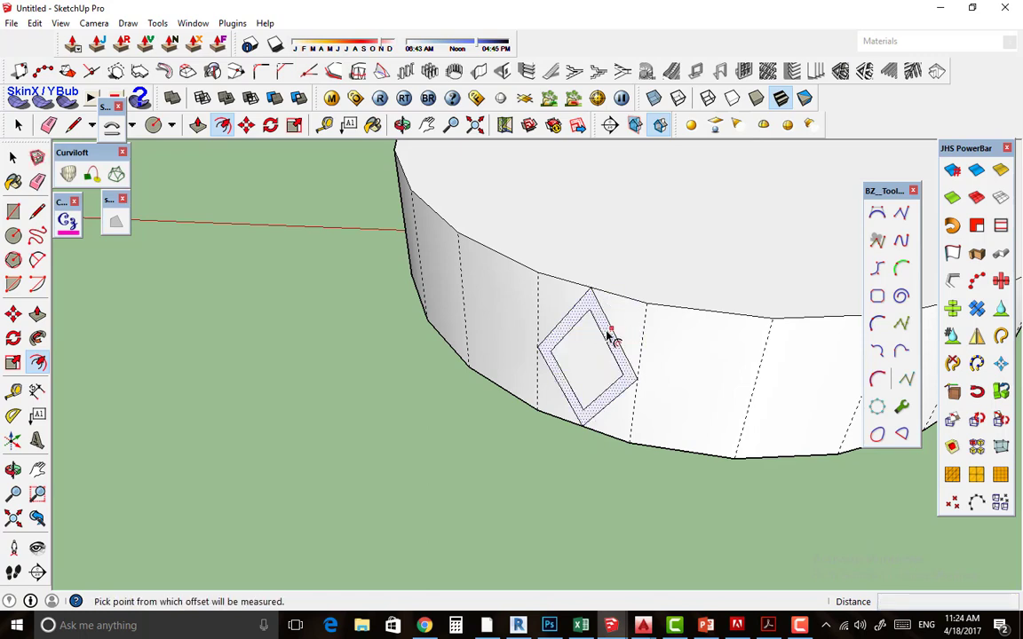
{"action": "left_click", "coordinate": [621, 321]}
{"action": "left_click", "coordinate": [622, 323]}
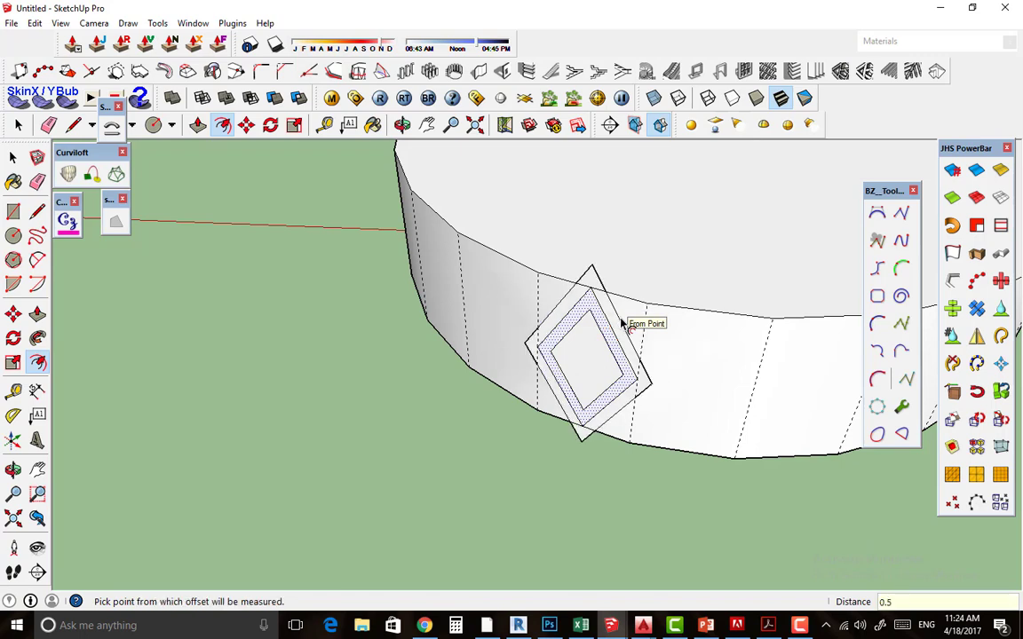
Erase the outer outline edges that overhang the cylinder wall.
{"action": "key", "text": "e"}
{"action": "mouse_move", "coordinate": [655, 364]}
{"action": "left_mouse_down"}
{"action": "mouse_move", "coordinate": [526, 348]}
{"action": "mouse_move", "coordinate": [546, 334]}
{"action": "left_mouse_up"}
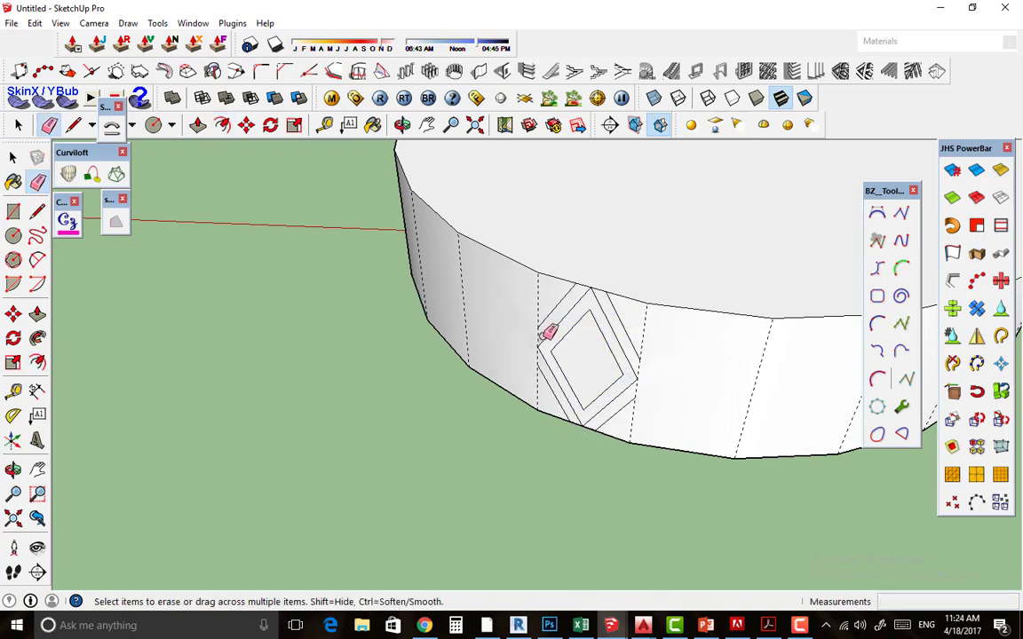
{"action": "left_click_drag", "start_coordinate": [620, 392], "coordinate": [636, 361]}
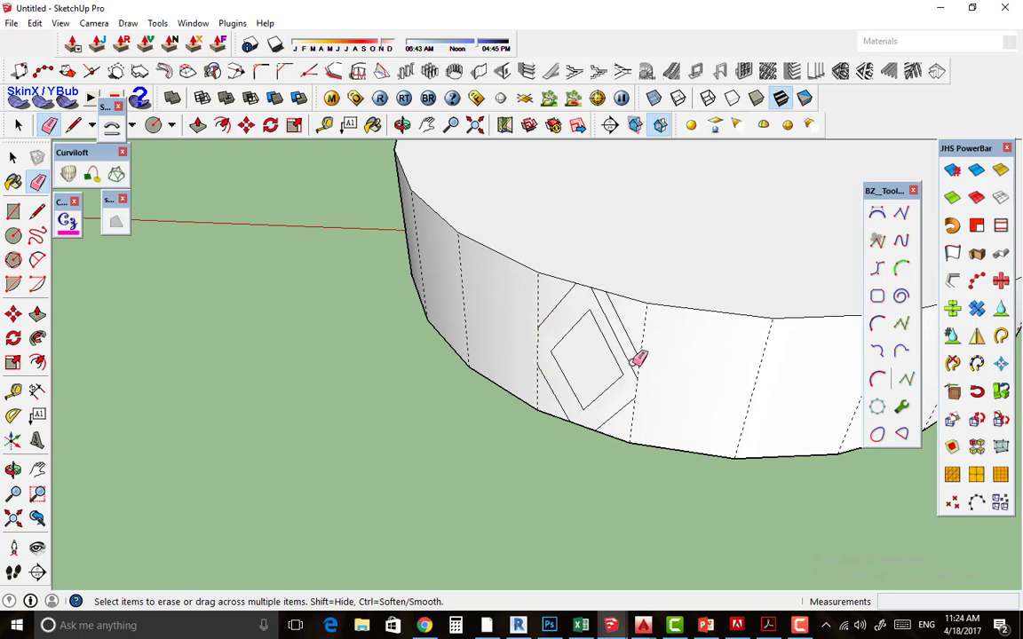
Copy the diamond frame up to the cylinder's top rim.
{"action": "key", "text": "space"}
{"action": "left_click", "coordinate": [627, 388]}
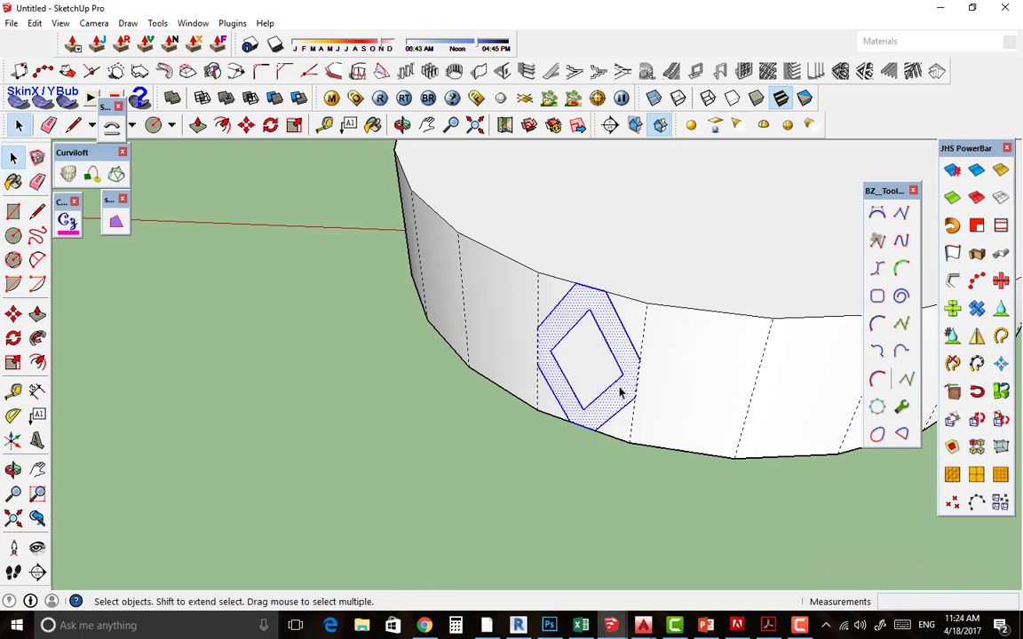
{"action": "key", "text": "m"}
{"action": "key", "text": "ctrl"}
{"action": "left_click", "coordinate": [566, 424]}
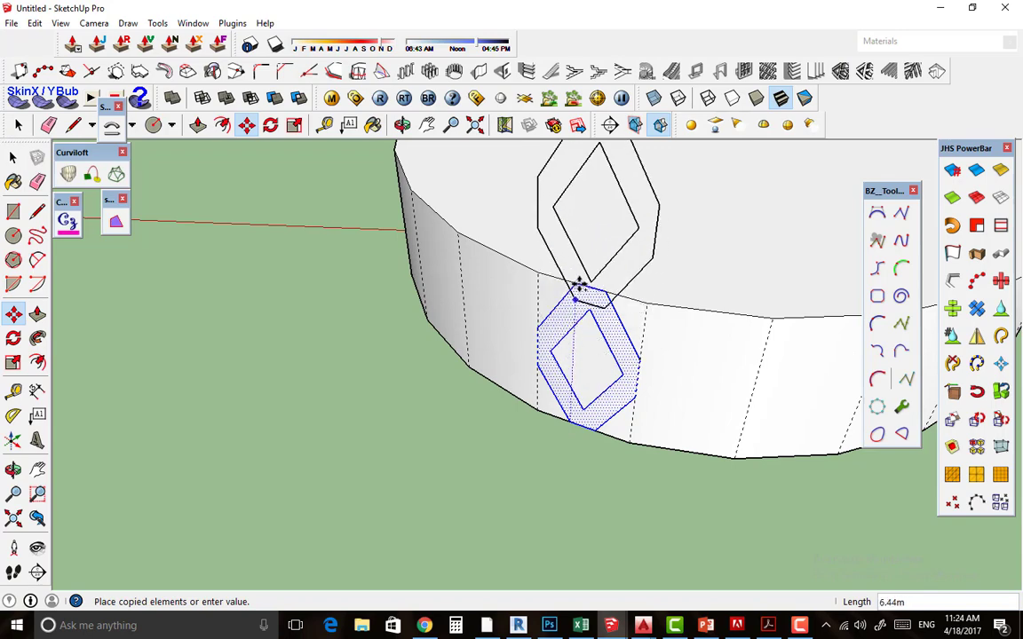
{"action": "left_click", "coordinate": [580, 253]}
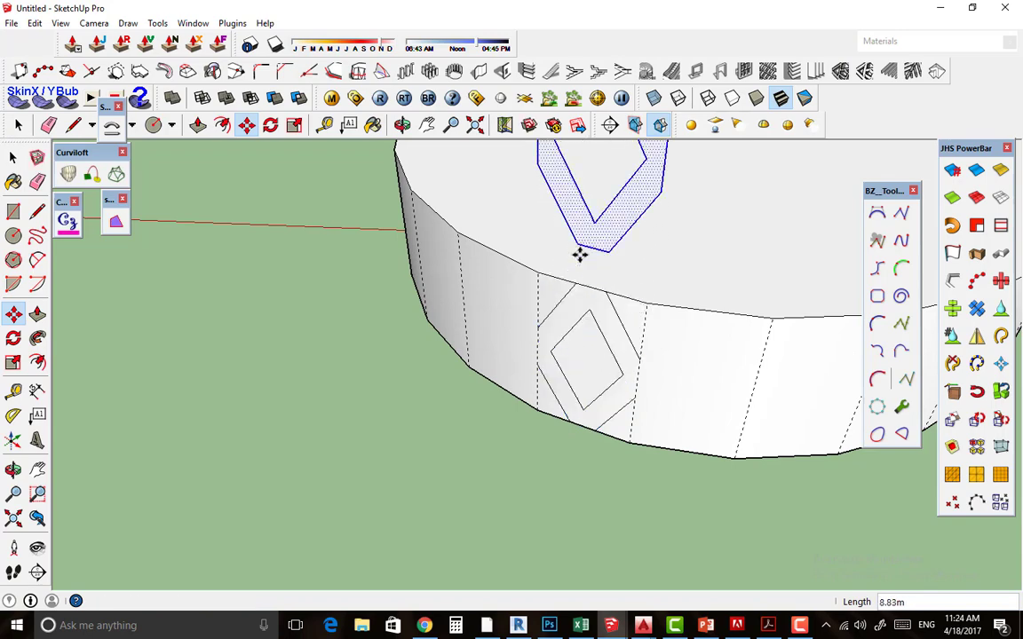
{"action": "scroll", "coordinate": [587, 338], "scroll_direction": "down", "scroll_amount": 3}
{"action": "scroll", "coordinate": [639, 307], "scroll_direction": "down", "scroll_amount": 2}
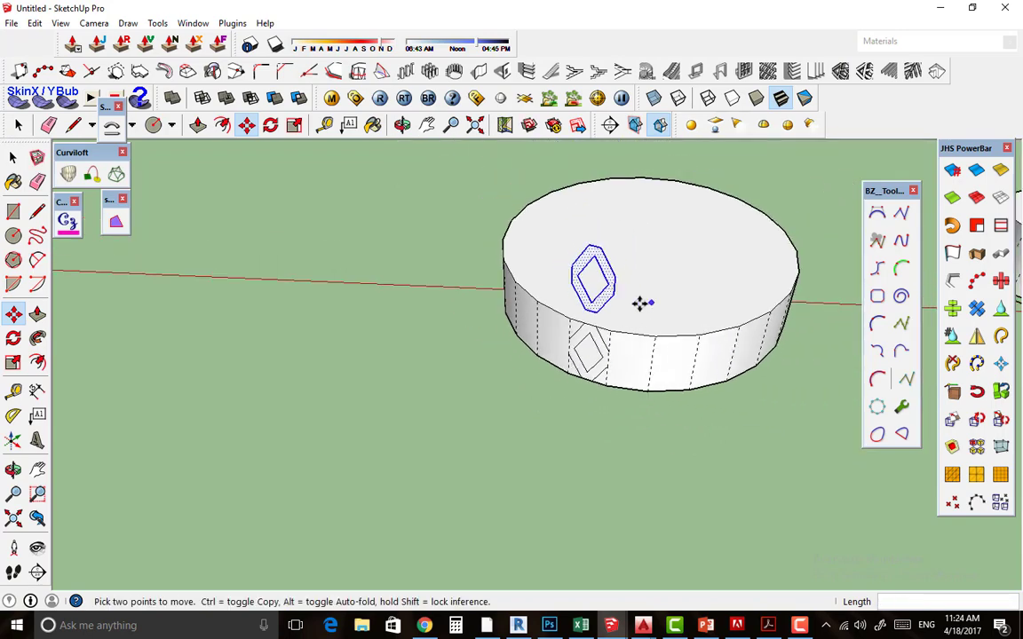
Draw a line across the cylinder's top face from the near edge to the far edge.
{"action": "key", "text": "l"}
{"action": "left_click", "coordinate": [590, 325]}
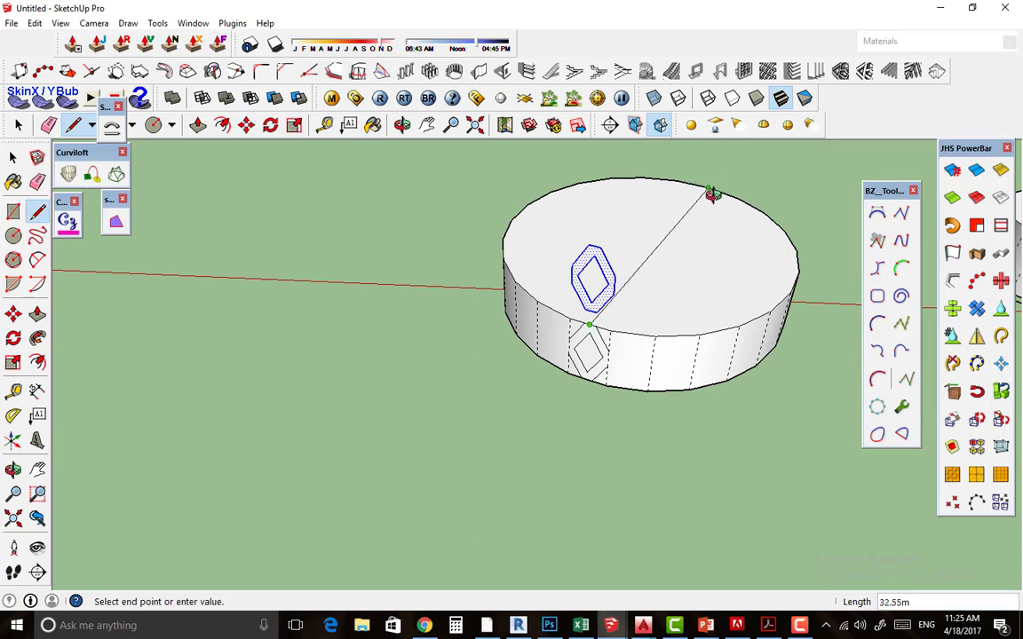
{"action": "mouse_move", "coordinate": [712, 194]}
{"action": "middle_mouse_down"}
{"action": "mouse_move", "coordinate": [200, 244]}
{"action": "mouse_move", "coordinate": [500, 353]}
{"action": "middle_mouse_up"}
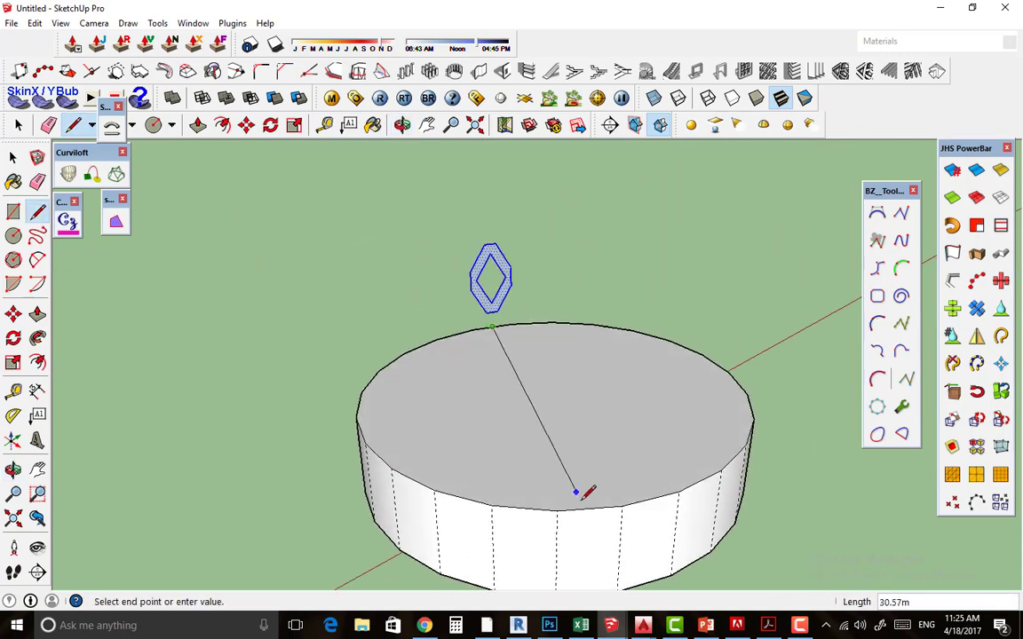
{"action": "left_click", "coordinate": [655, 489]}
{"action": "mouse_move", "coordinate": [655, 489]}
{"action": "middle_mouse_down"}
{"action": "mouse_move", "coordinate": [557, 429]}
{"action": "mouse_move", "coordinate": [716, 437]}
{"action": "middle_mouse_up"}
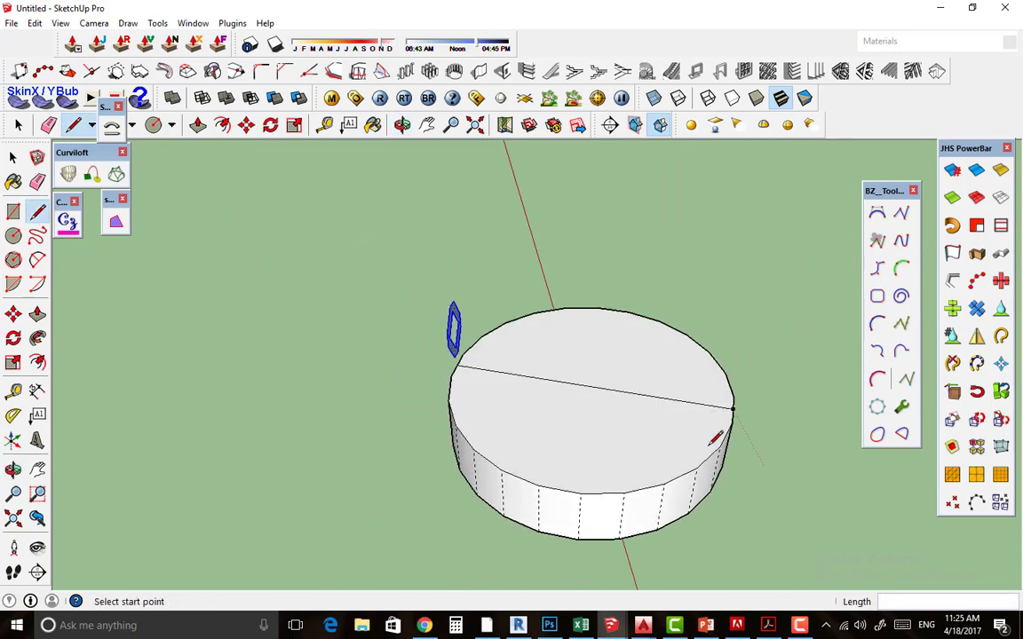
{"action": "scroll", "coordinate": [497, 370], "scroll_direction": "up", "scroll_amount": 3}
{"action": "middle_click_drag", "start_coordinate": [498, 370], "coordinate": [131, 291]}
Rotate-copy the diamond panel 15° about the roof centre and array it into 22 copies.
{"action": "left_click", "coordinate": [14, 339]}
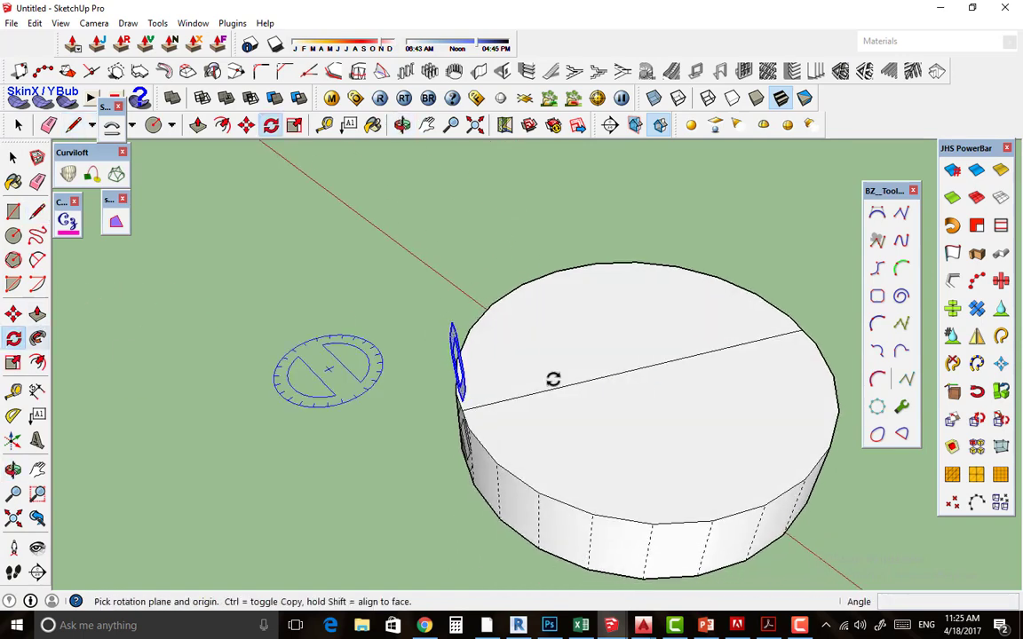
{"action": "left_click", "coordinate": [640, 367]}
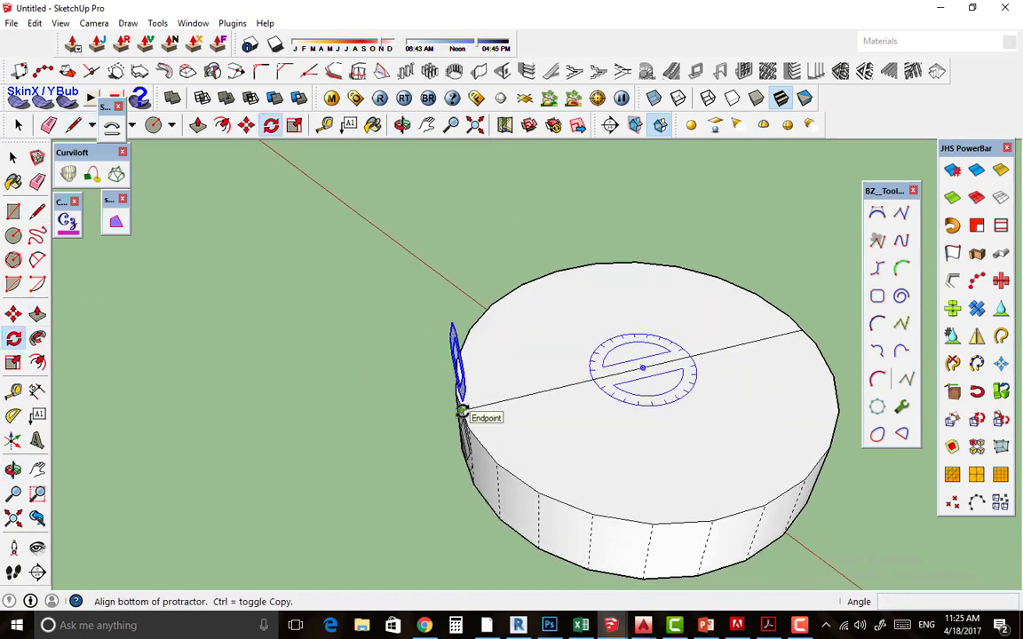
{"action": "left_click", "coordinate": [462, 411]}
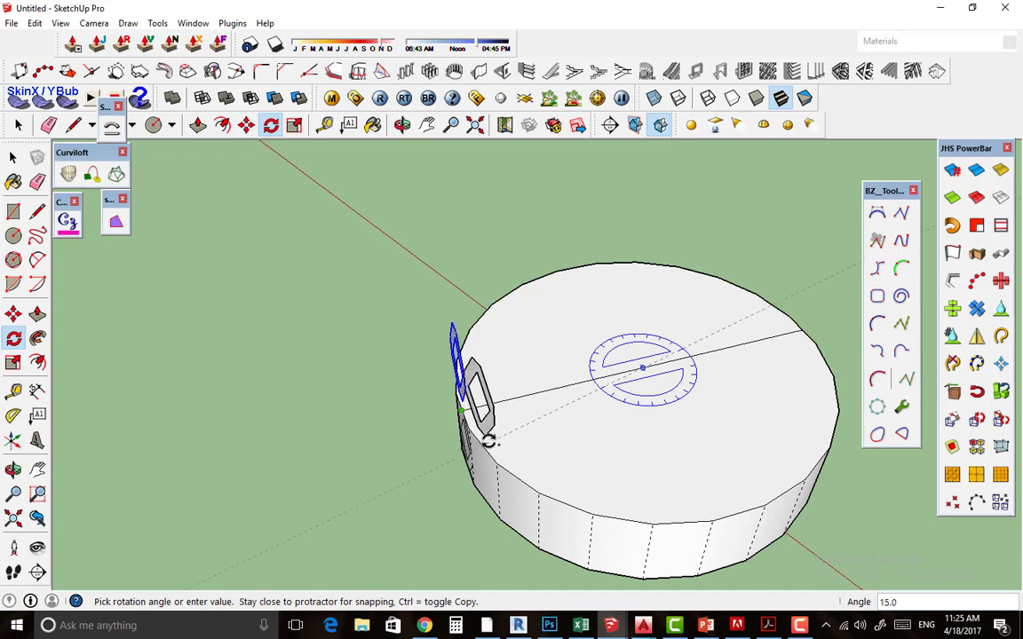
{"action": "middle_click_drag", "start_coordinate": [488, 441], "coordinate": [559, 446]}
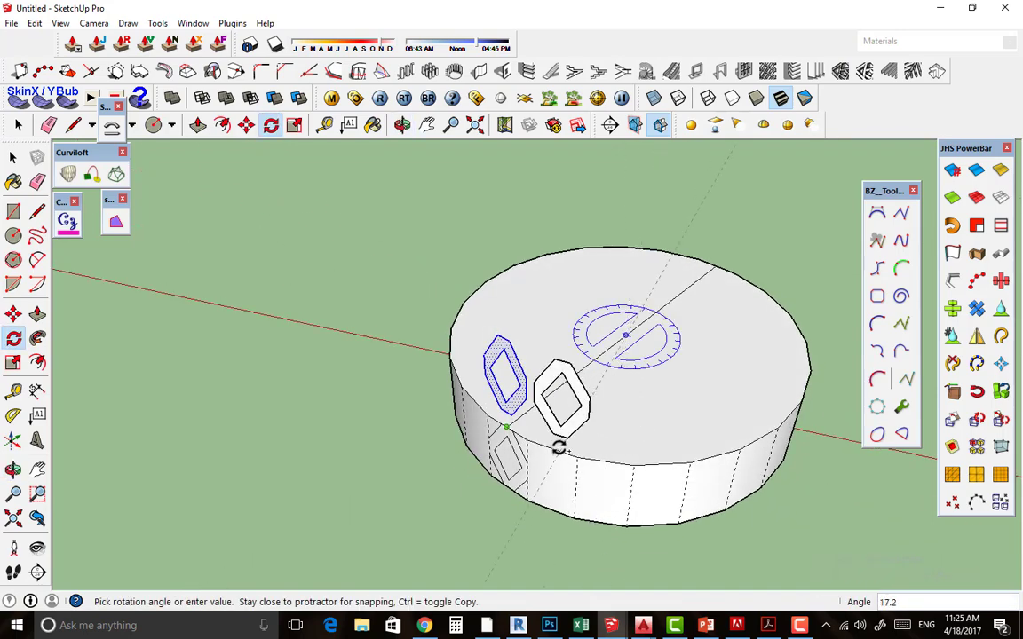
{"action": "key", "text": "Escape"}
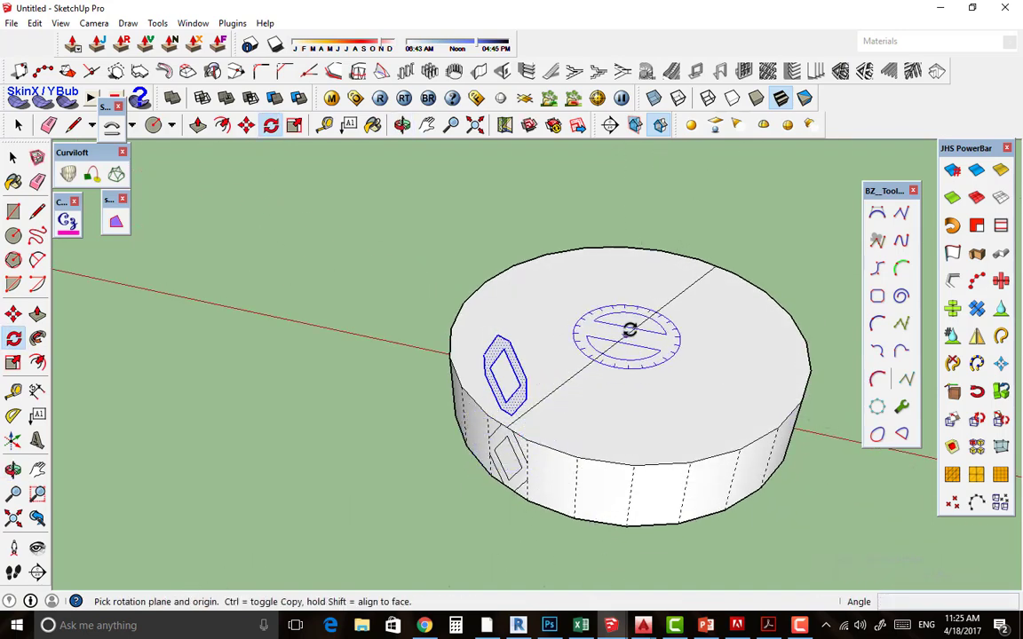
{"action": "left_click", "coordinate": [627, 333]}
{"action": "left_click", "coordinate": [487, 415]}
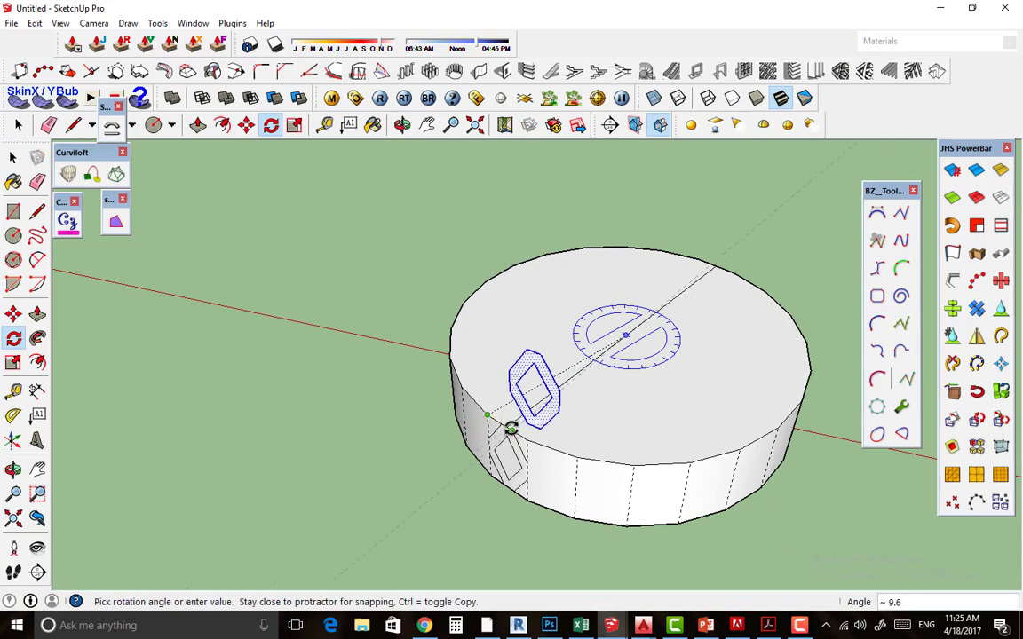
{"action": "key", "text": "ctrl"}
{"action": "left_click", "coordinate": [527, 439]}
{"action": "type", "text": "*20"}
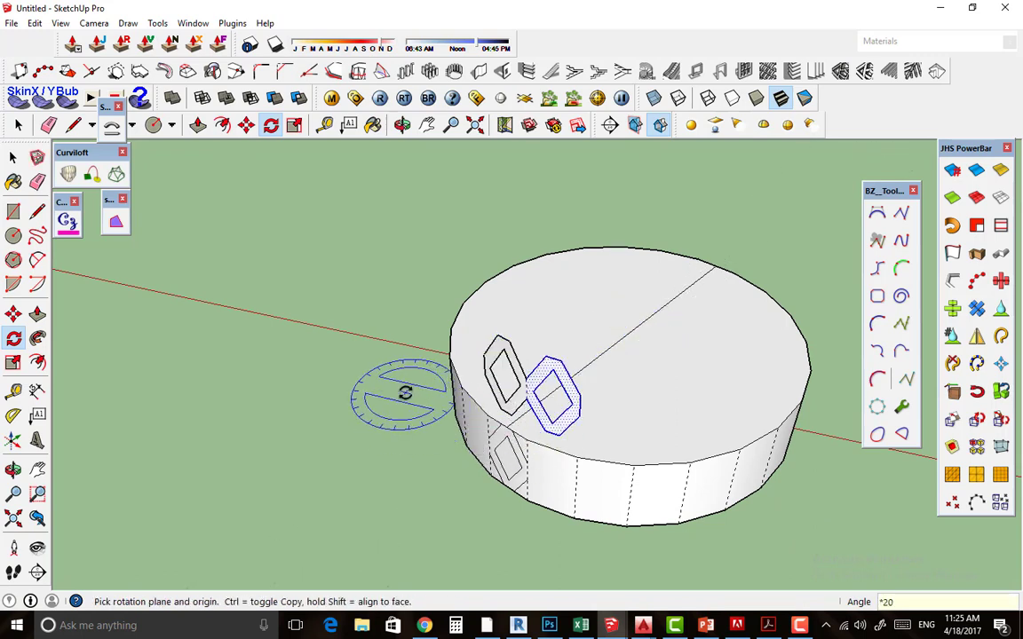
{"action": "key", "text": "Return"}
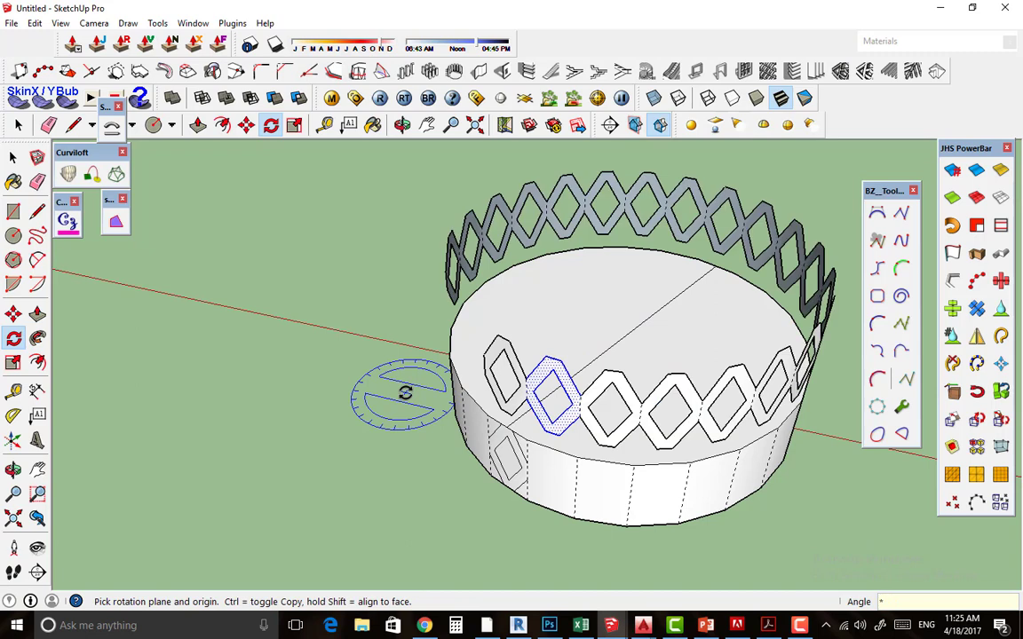
{"action": "type", "text": "23"}
{"action": "key", "text": "Return"}
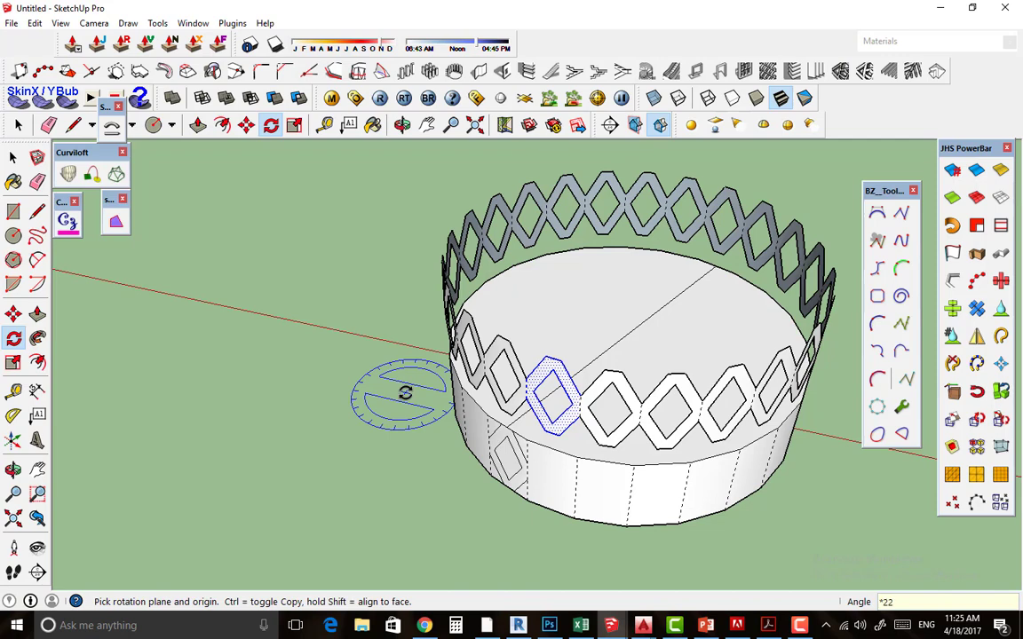
{"action": "key", "text": "Return"}
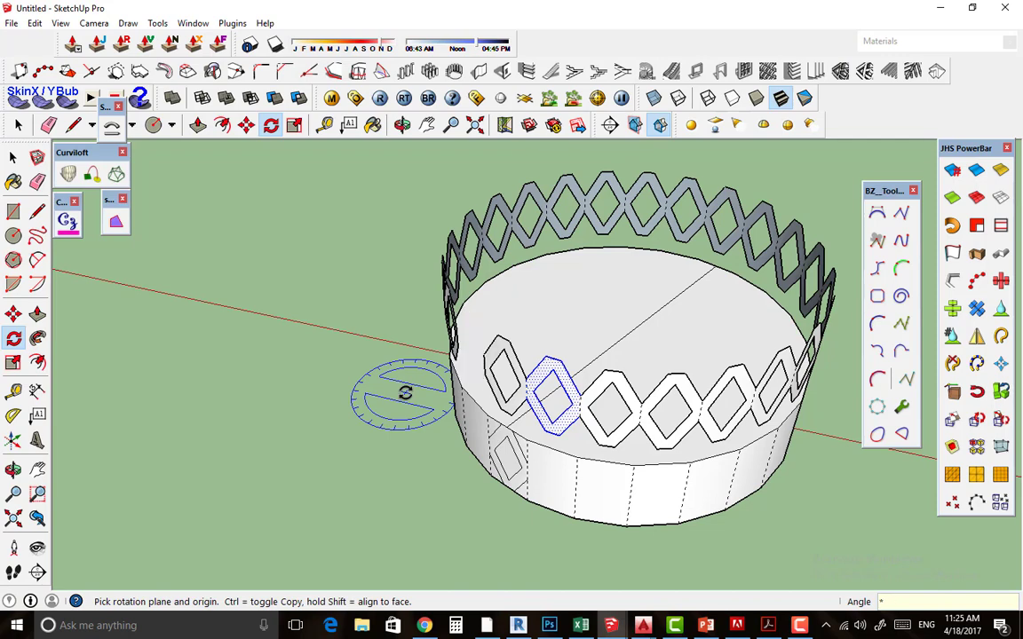
{"action": "type", "text": "23"}
Select the whole cylinder and delete it, leaving only the lattice ring.
{"action": "scroll", "coordinate": [405, 393], "scroll_direction": "down", "scroll_amount": 1}
{"action": "scroll", "coordinate": [411, 393], "scroll_direction": "down", "scroll_amount": 2}
{"action": "key", "text": "space"}
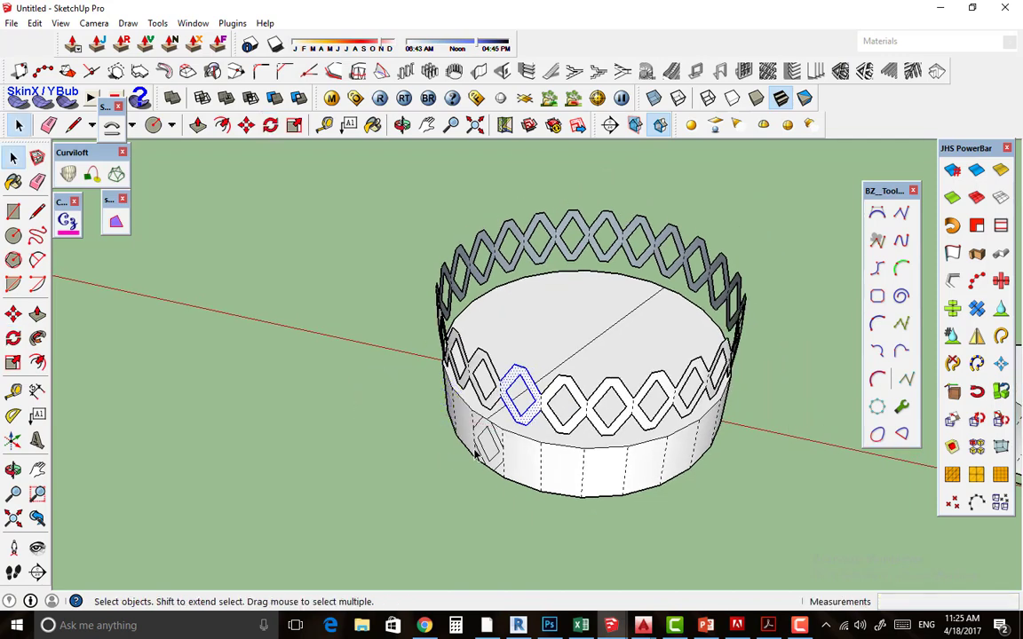
{"action": "left_click", "coordinate": [524, 455]}
{"action": "triple_click", "coordinate": [524, 455]}
{"action": "key", "text": "Delete"}
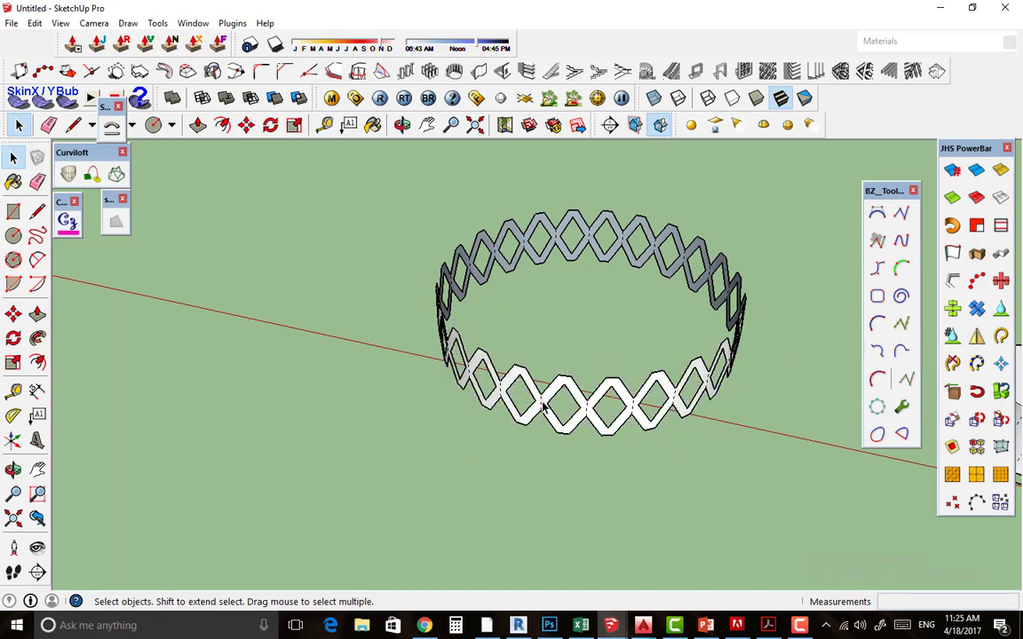
Copy the lattice ring straight up onto itself and array it into six stacked rings.
{"action": "triple_click", "coordinate": [543, 408]}
{"action": "scroll", "coordinate": [519, 414], "scroll_direction": "up", "scroll_amount": 3}
{"action": "scroll", "coordinate": [532, 416], "scroll_direction": "down", "scroll_amount": 1}
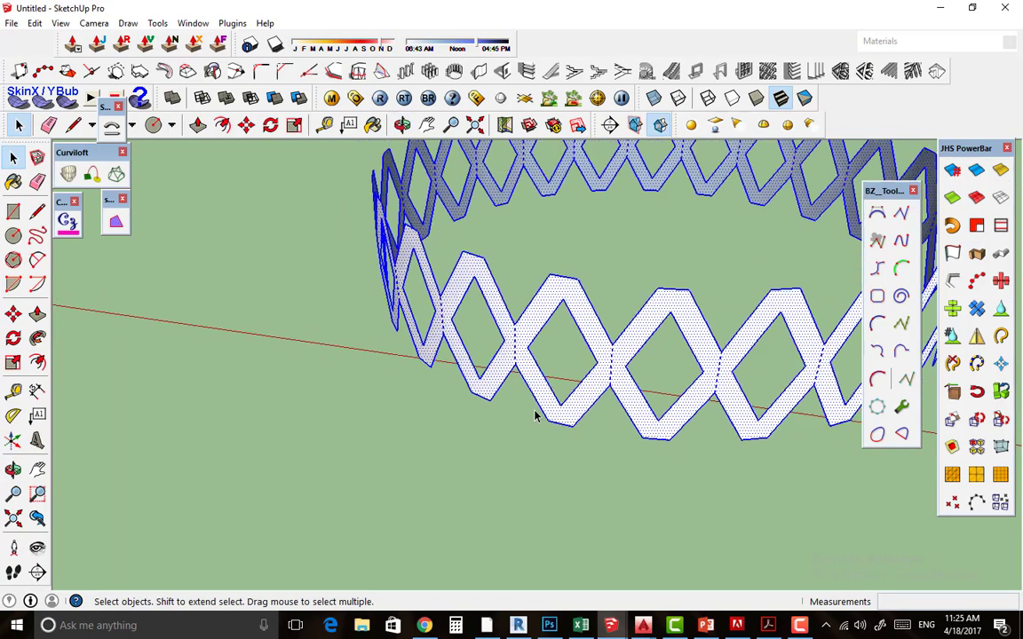
{"action": "key", "text": "m"}
{"action": "key", "text": "ctrl"}
{"action": "left_click", "coordinate": [546, 421]}
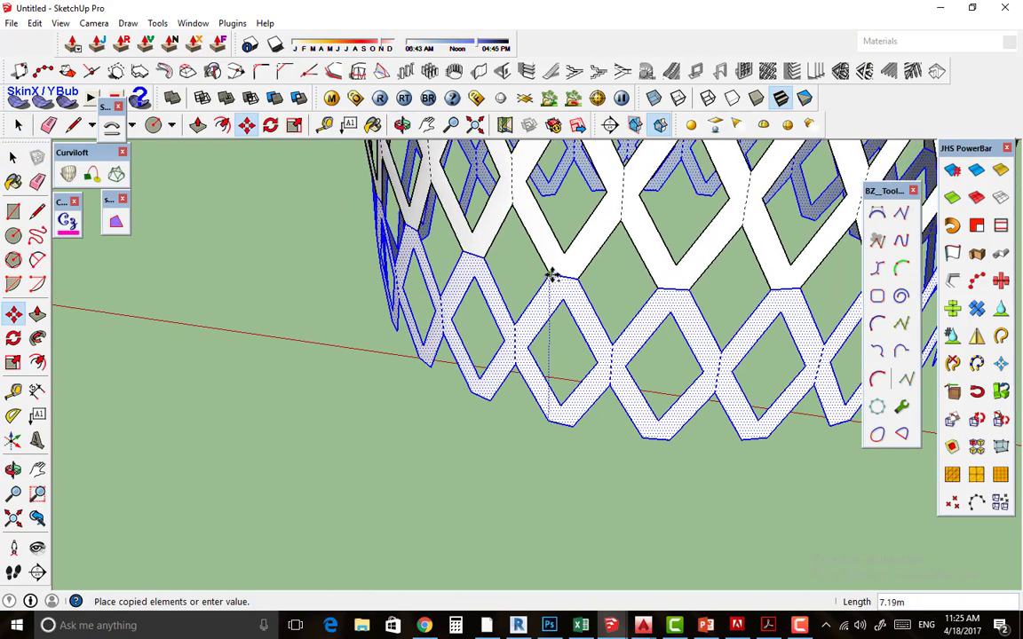
{"action": "left_click", "coordinate": [551, 275]}
{"action": "scroll", "coordinate": [542, 306], "scroll_direction": "down", "scroll_amount": 4}
{"action": "scroll", "coordinate": [515, 340], "scroll_direction": "down", "scroll_amount": 2}
{"action": "type", "text": "*6"}
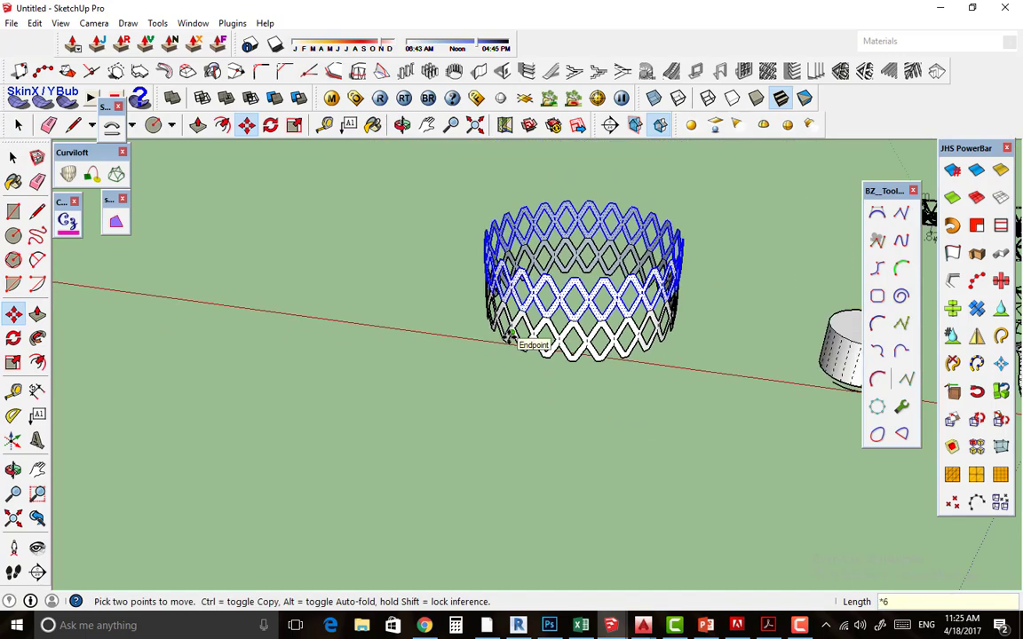
{"action": "key", "text": "Return"}
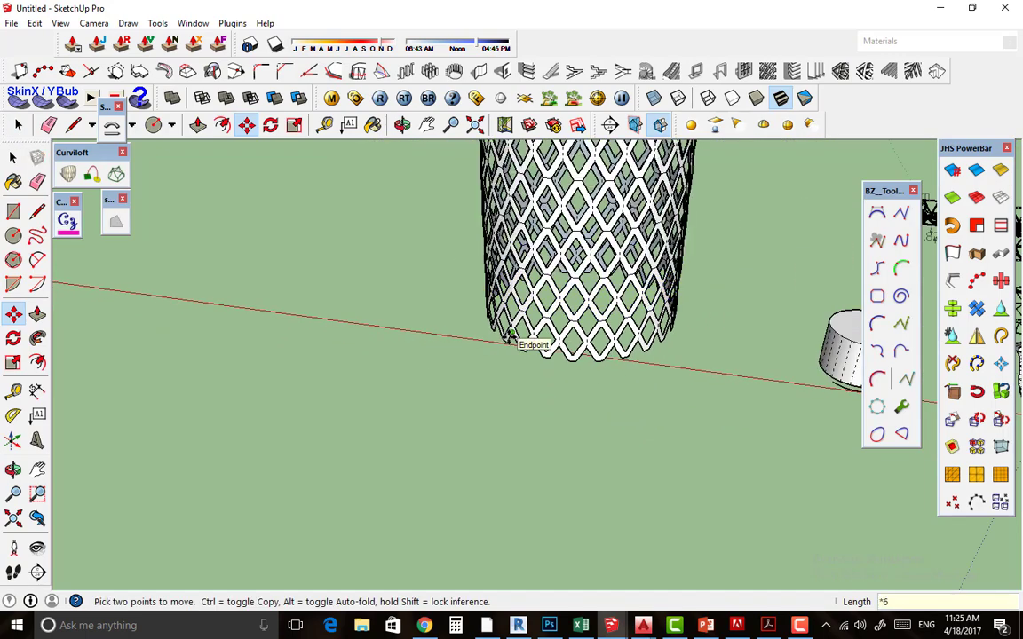
{"action": "middle_click_drag", "start_coordinate": [523, 397], "coordinate": [620, 433]}
{"action": "middle_click_drag", "start_coordinate": [565, 393], "coordinate": [497, 330]}
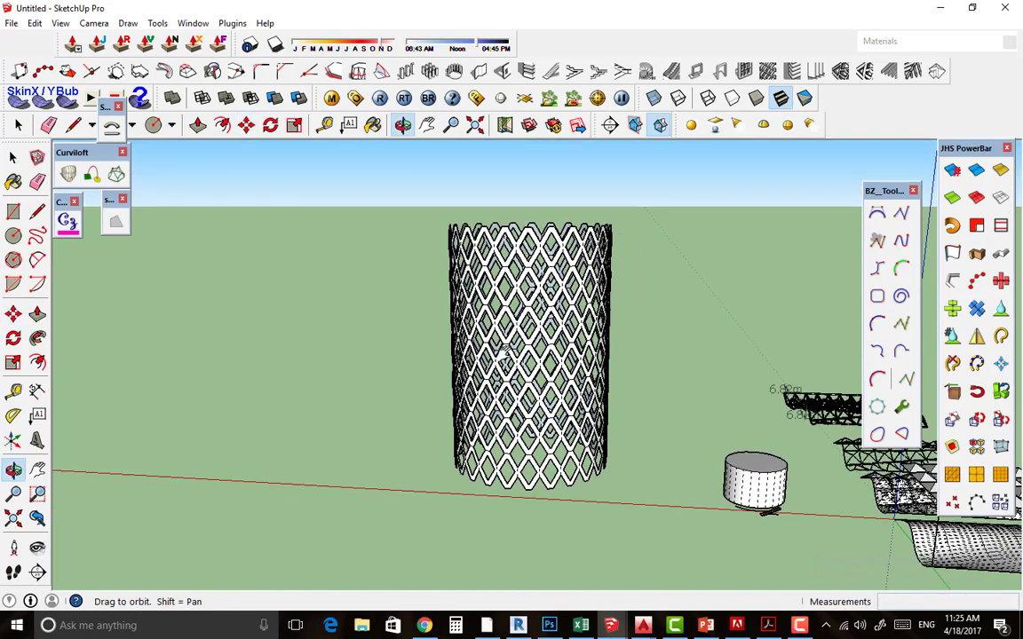
{"action": "middle_click_drag", "start_coordinate": [563, 289], "coordinate": [630, 195]}
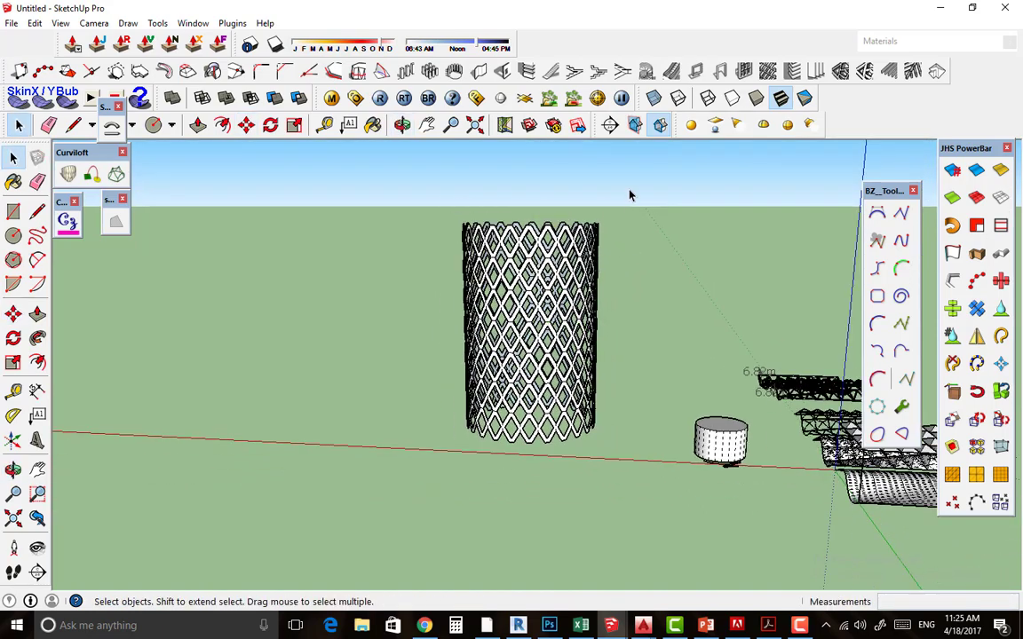
Make the selected lattice tube into a group.
{"action": "left_click", "coordinate": [499, 276]}
{"action": "right_click", "coordinate": [518, 287]}
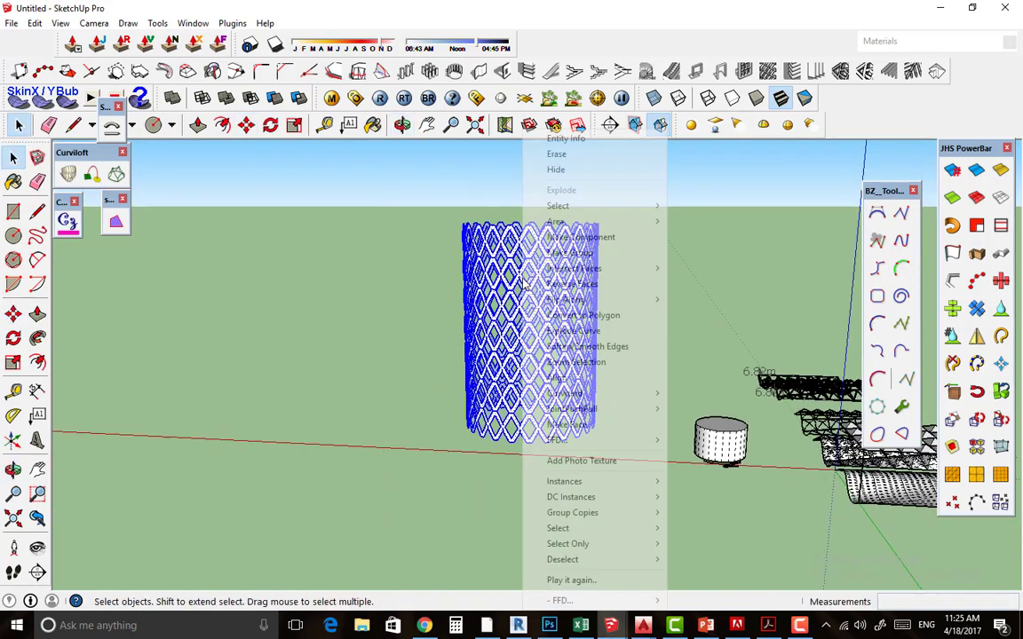
{"action": "left_click", "coordinate": [577, 255]}
{"action": "scroll", "coordinate": [498, 276], "scroll_direction": "up", "scroll_amount": 2}
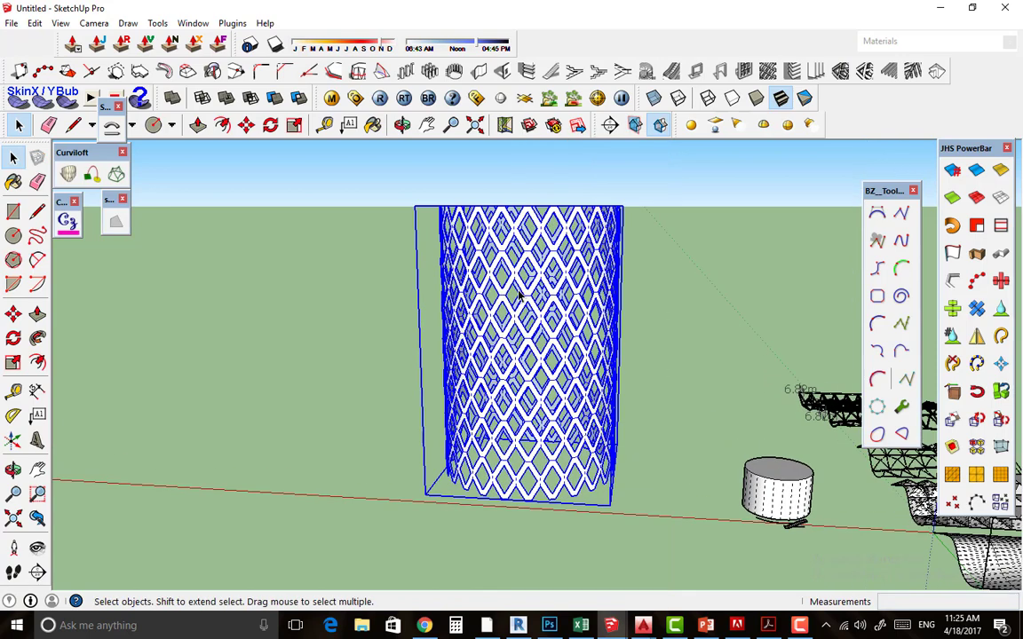
Apply a 5×5×5 NxN FFD cage to the grouped lattice tube.
{"action": "right_click", "coordinate": [480, 268]}
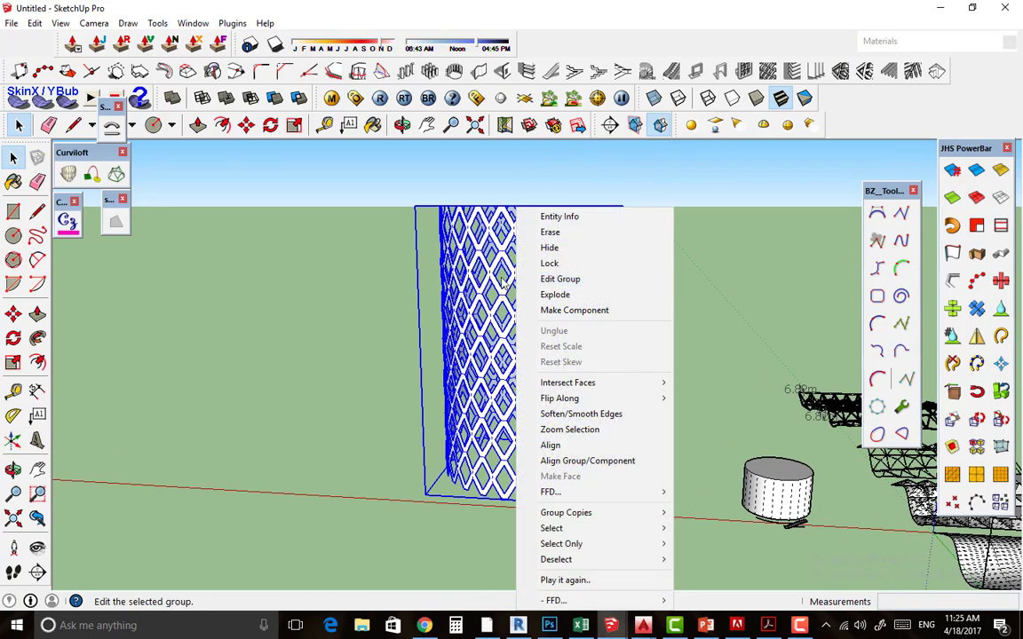
{"action": "mouse_move", "coordinate": [551, 492]}
{"action": "left_click", "coordinate": [457, 523]}
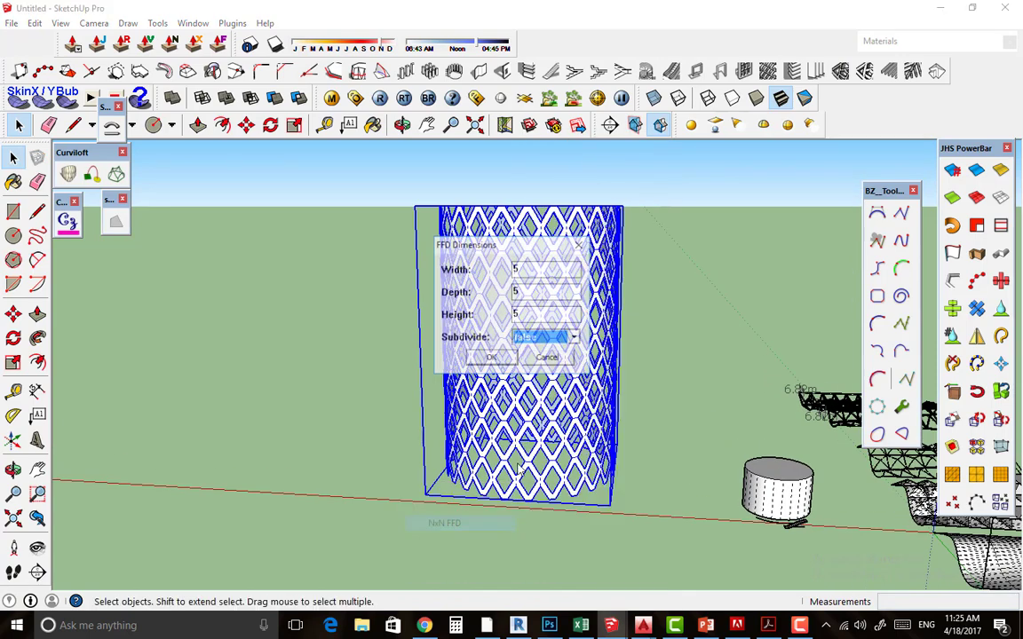
{"action": "left_click", "coordinate": [509, 358]}
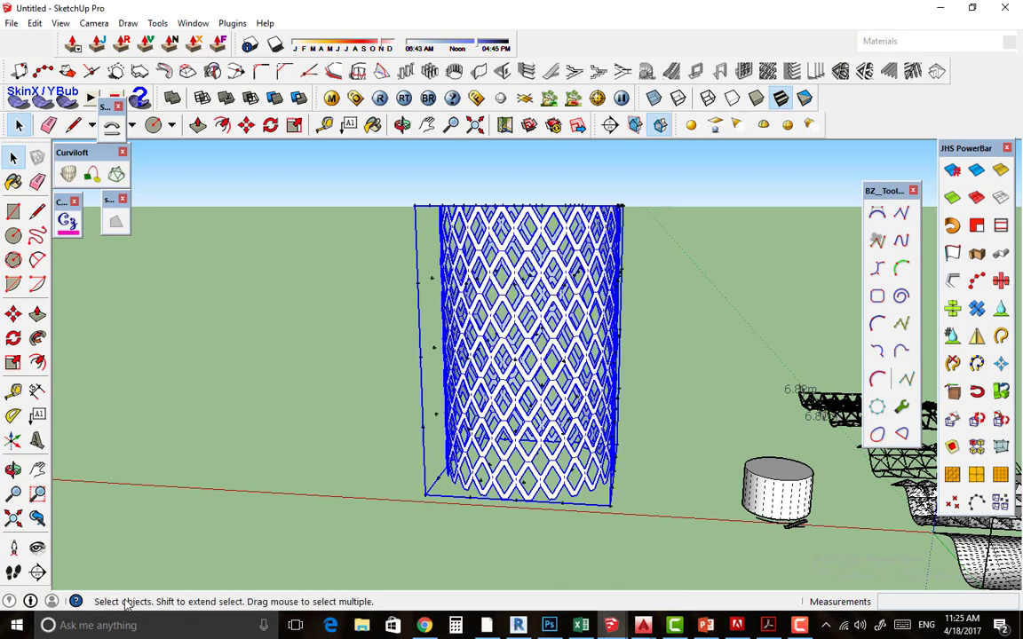
{"action": "left_click", "coordinate": [432, 285]}
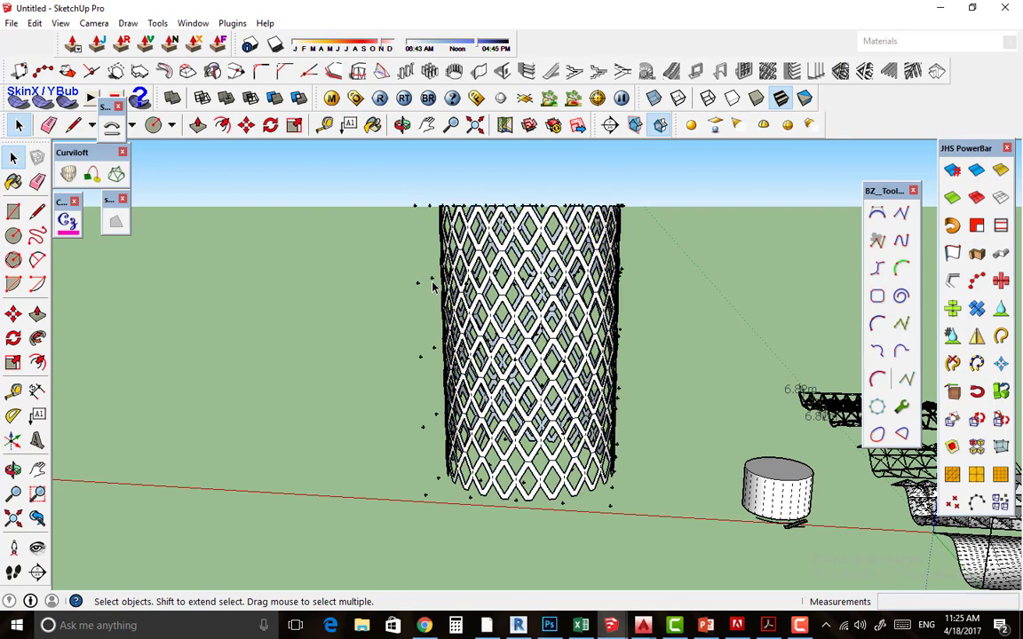
Taper the tube's bottom control points to about 0.77 scale.
{"action": "double_click", "coordinate": [433, 284]}
{"action": "mouse_move", "coordinate": [435, 271]}
{"action": "middle_mouse_down"}
{"action": "mouse_move", "coordinate": [402, 337]}
{"action": "mouse_move", "coordinate": [458, 191]}
{"action": "middle_mouse_up"}
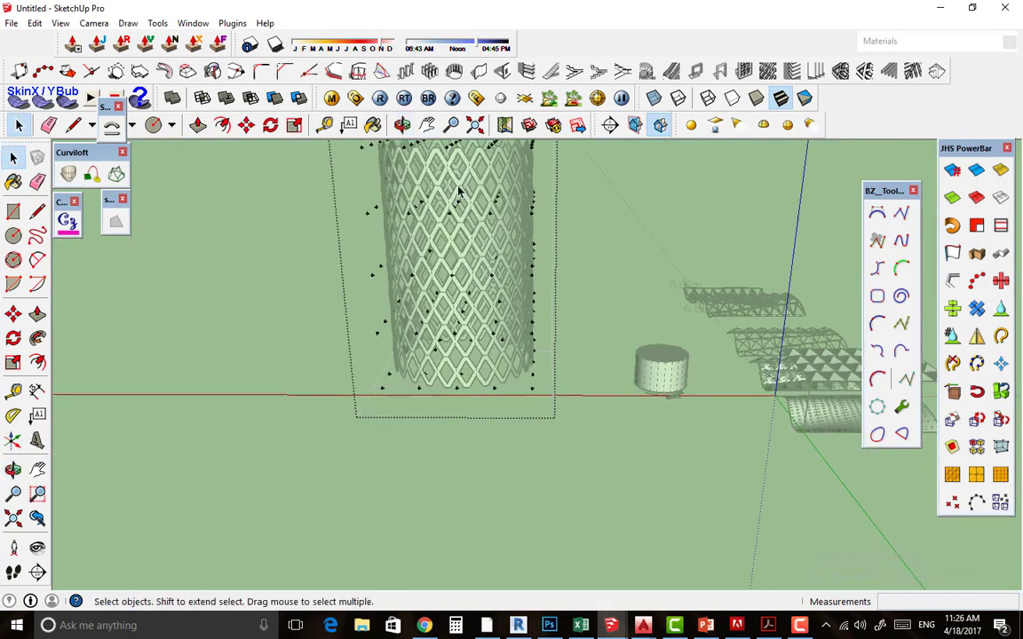
{"action": "mouse_move", "coordinate": [500, 253]}
{"action": "middle_mouse_down"}
{"action": "mouse_move", "coordinate": [463, 307]}
{"action": "mouse_move", "coordinate": [484, 233]}
{"action": "mouse_move", "coordinate": [533, 284]}
{"action": "middle_mouse_up"}
{"action": "mouse_move", "coordinate": [343, 371]}
{"action": "middle_mouse_down"}
{"action": "mouse_move", "coordinate": [422, 380]}
{"action": "mouse_move", "coordinate": [368, 282]}
{"action": "middle_mouse_up"}
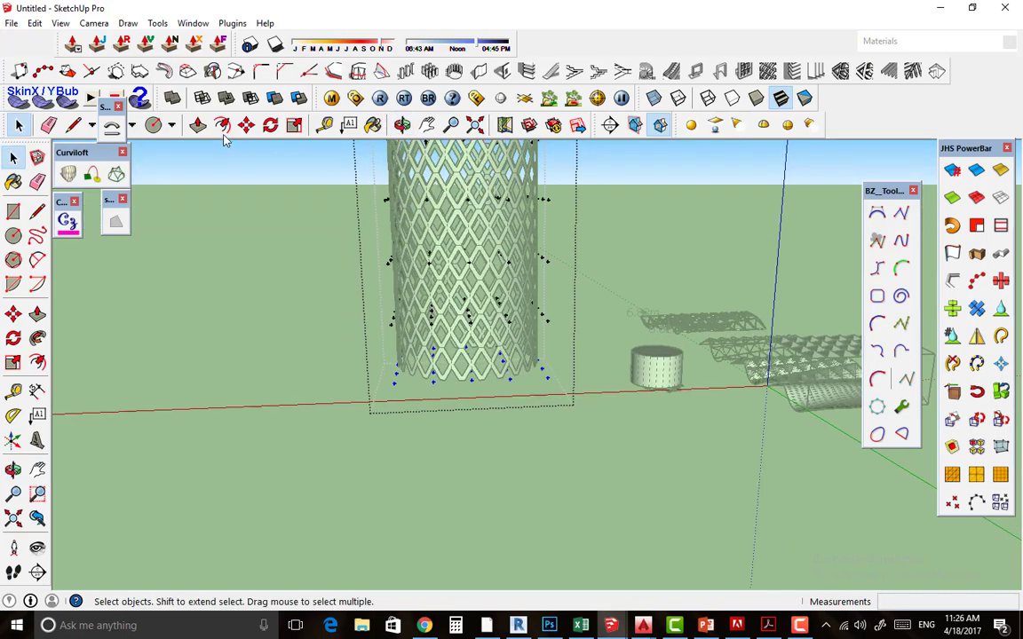
{"action": "left_click", "coordinate": [294, 124]}
{"action": "middle_click_drag", "start_coordinate": [516, 407], "coordinate": [563, 422]}
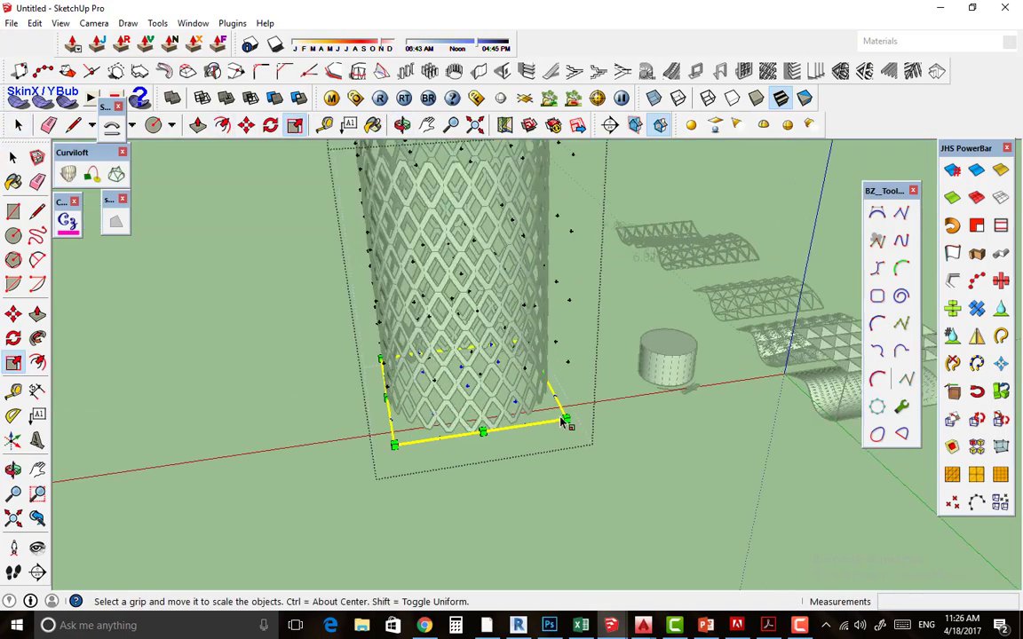
{"action": "scroll", "coordinate": [563, 424], "scroll_direction": "up", "scroll_amount": 2}
{"action": "left_click_drag", "start_coordinate": [573, 422], "coordinate": [534, 408]}
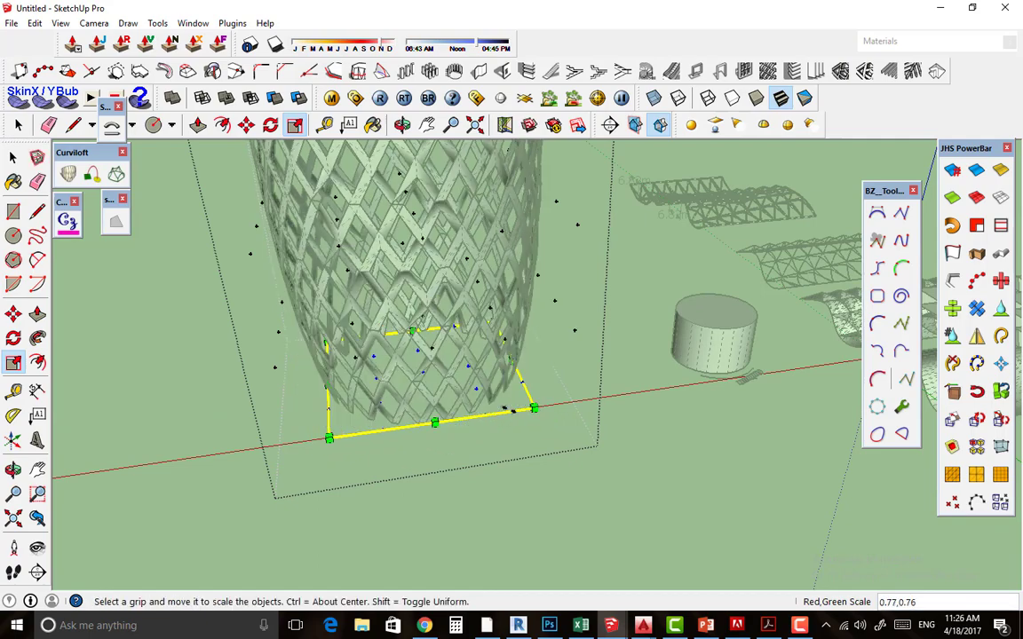
{"action": "scroll", "coordinate": [520, 415], "scroll_direction": "down", "scroll_amount": 3}
{"action": "middle_click_drag", "start_coordinate": [520, 415], "coordinate": [571, 247]}
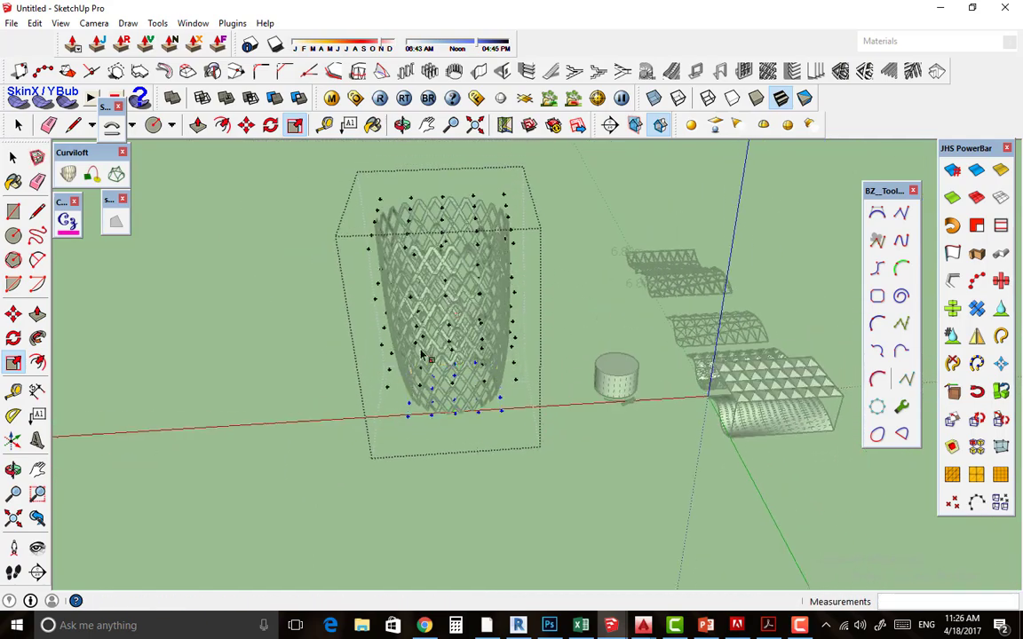
Scale the top ring of control points outward to flare the tube open.
{"action": "key", "text": "space"}
{"action": "scroll", "coordinate": [436, 216], "scroll_direction": "up", "scroll_amount": 1}
{"action": "left_click", "coordinate": [436, 218]}
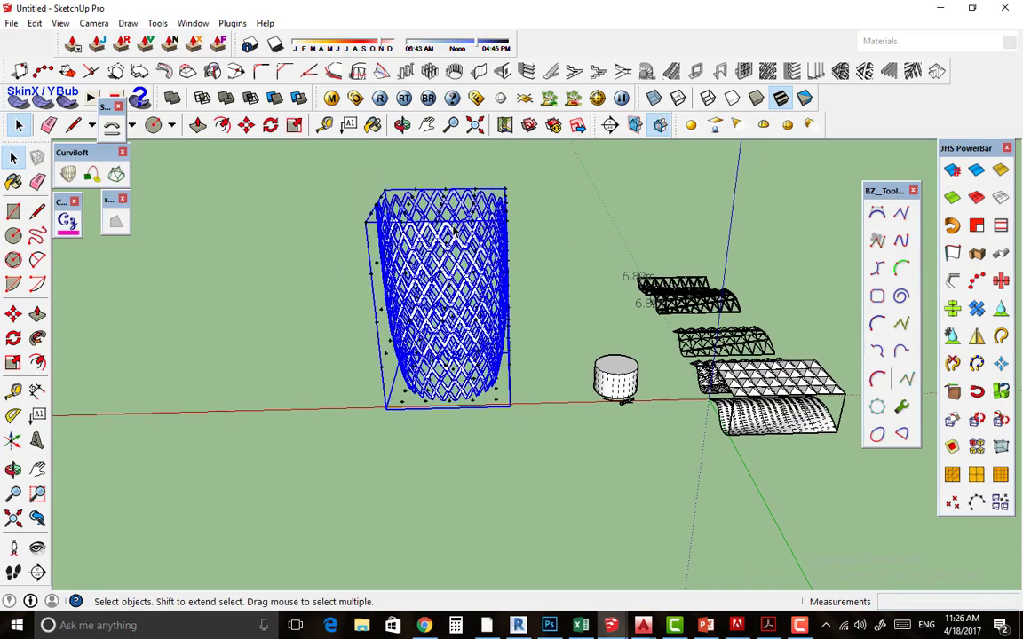
{"action": "scroll", "coordinate": [430, 215], "scroll_direction": "up", "scroll_amount": 2}
{"action": "double_click", "coordinate": [435, 215]}
{"action": "middle_click_drag", "start_coordinate": [451, 221], "coordinate": [535, 166]}
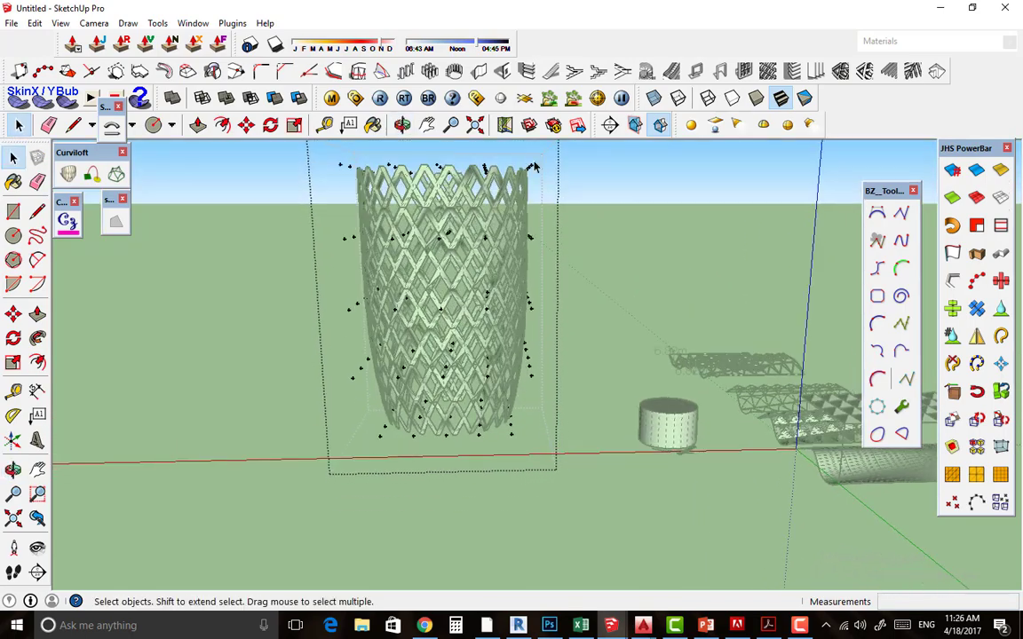
{"action": "mouse_move", "coordinate": [321, 203]}
{"action": "middle_mouse_down"}
{"action": "mouse_move", "coordinate": [388, 217]}
{"action": "mouse_move", "coordinate": [395, 297]}
{"action": "middle_mouse_up"}
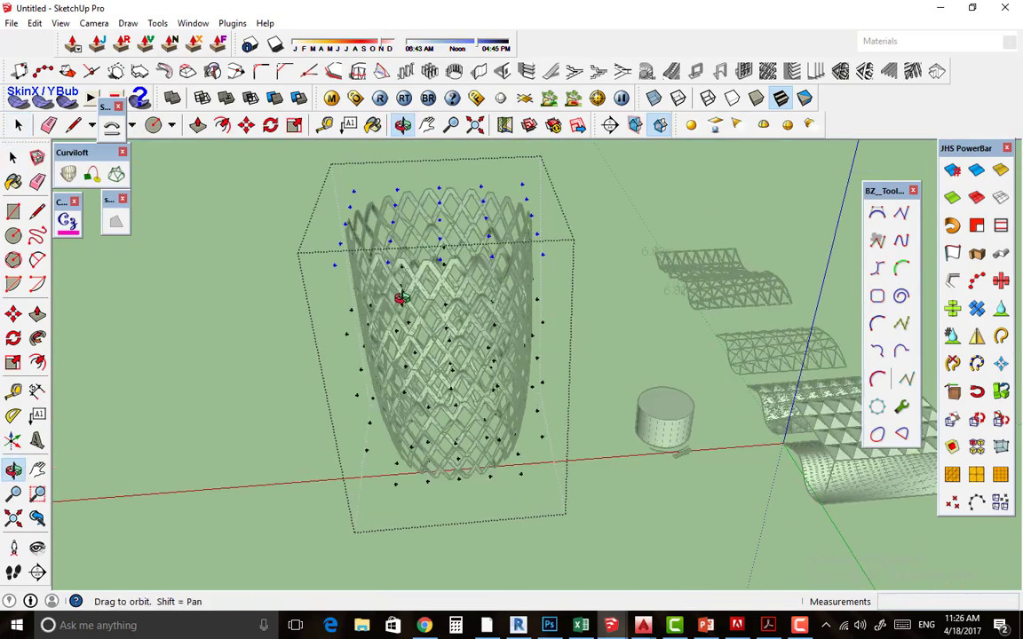
{"action": "key", "text": "s"}
{"action": "left_click_drag", "start_coordinate": [524, 186], "coordinate": [627, 142]}
{"action": "mouse_move", "coordinate": [605, 178]}
{"action": "middle_mouse_down"}
{"action": "mouse_move", "coordinate": [511, 235]}
{"action": "mouse_move", "coordinate": [517, 248]}
{"action": "mouse_move", "coordinate": [531, 194]}
{"action": "mouse_move", "coordinate": [482, 289]}
{"action": "mouse_move", "coordinate": [444, 293]}
{"action": "middle_mouse_up"}
{"action": "key", "text": "space"}
Try moving the selected control points downward, then undo the move.
{"action": "left_click", "coordinate": [239, 324]}
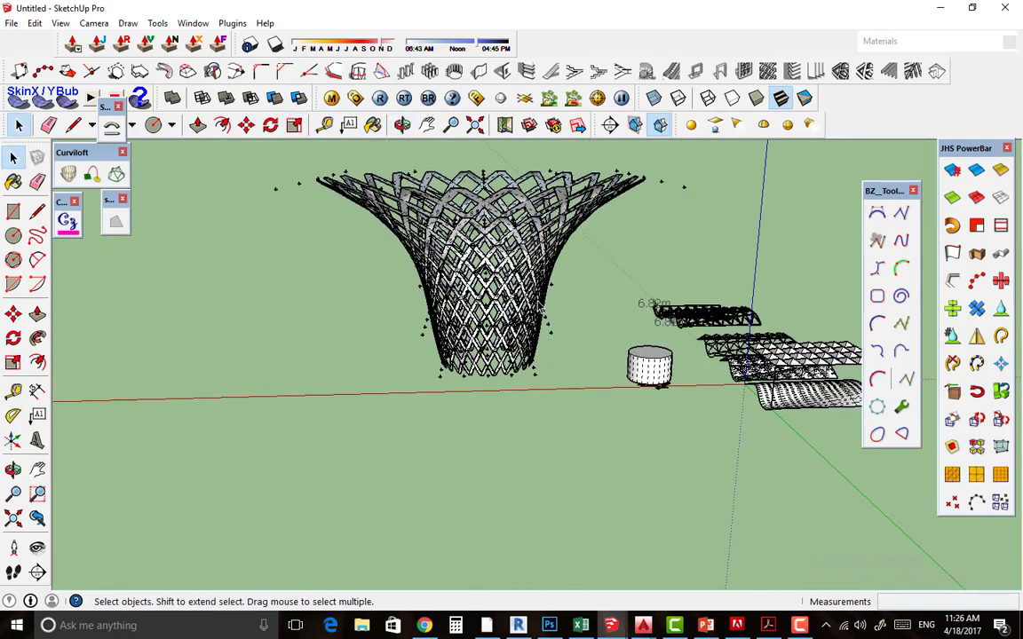
{"action": "middle_click_drag", "start_coordinate": [239, 324], "coordinate": [244, 355]}
{"action": "double_click", "coordinate": [504, 274]}
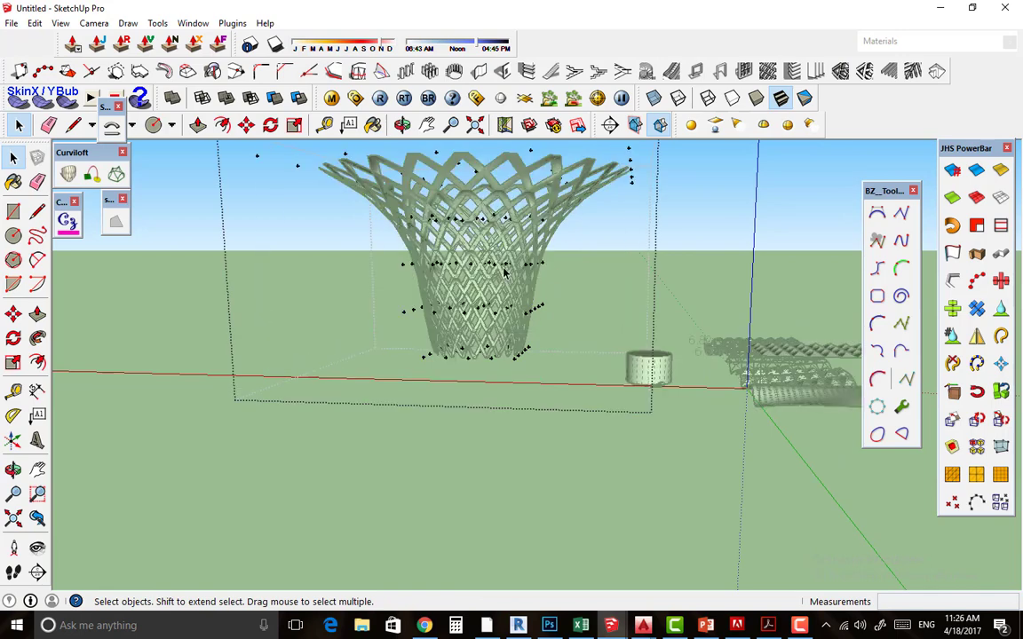
{"action": "key", "text": "m"}
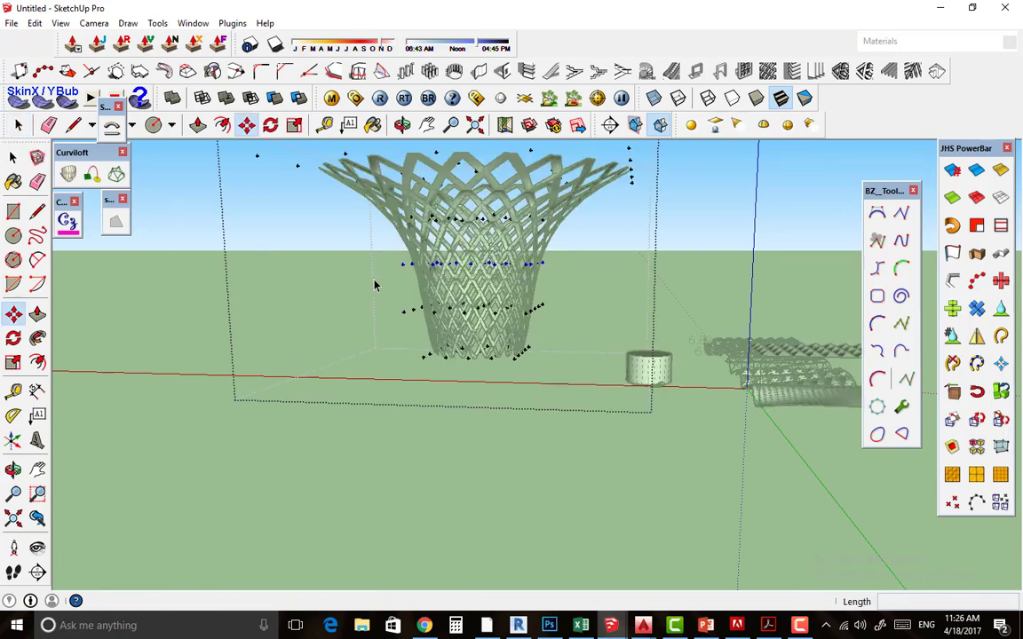
{"action": "left_click", "coordinate": [365, 273]}
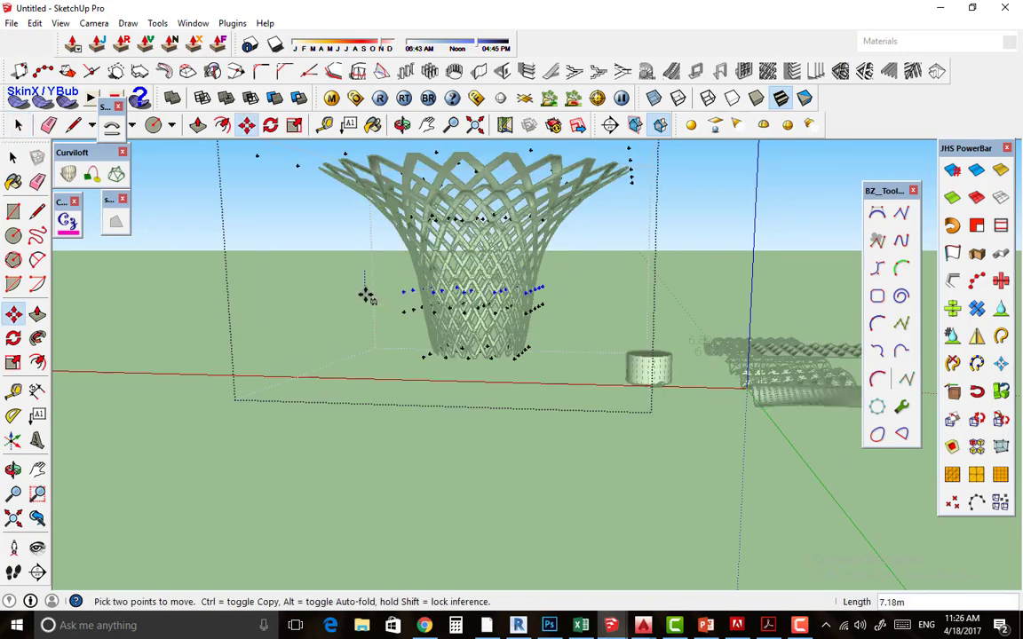
{"action": "left_click", "coordinate": [365, 400]}
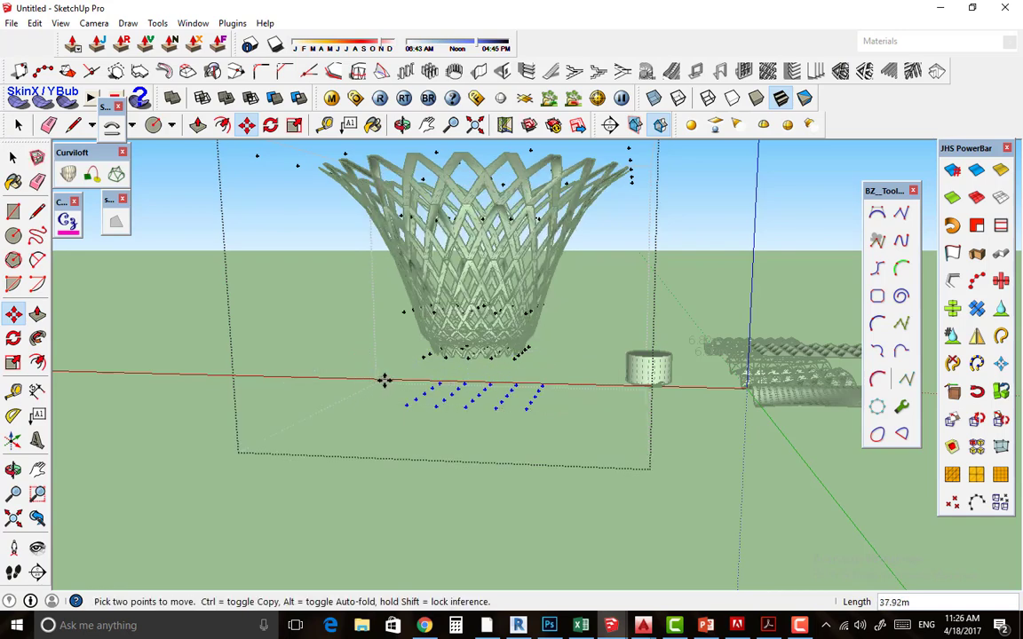
{"action": "key", "text": "ctrl+z"}
{"action": "key", "text": "space"}
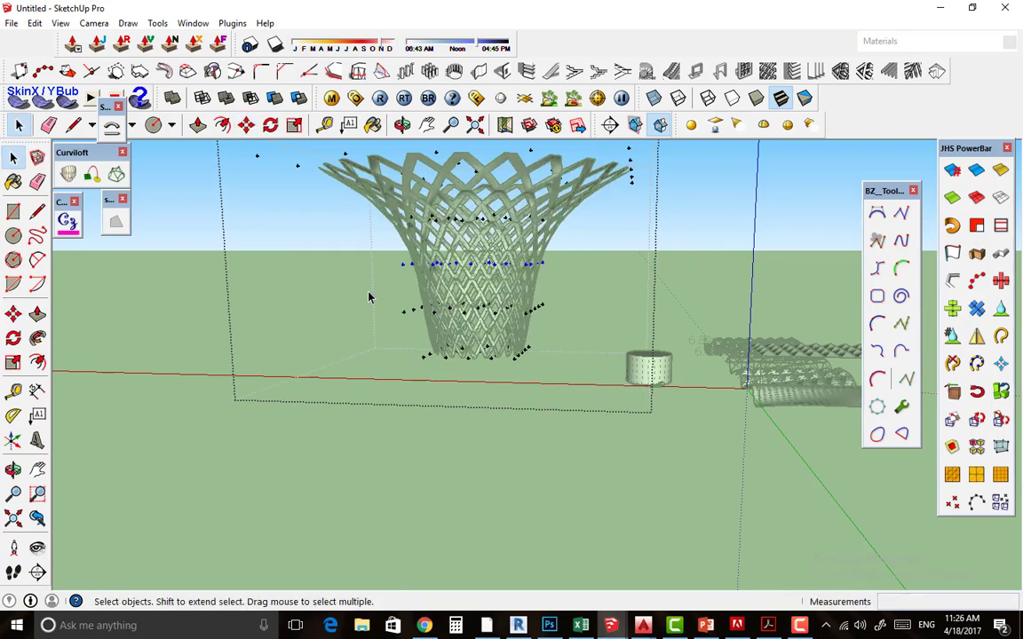
Select the lower row of control points and lower it toward the ground.
{"action": "left_click_drag", "start_coordinate": [544, 324], "coordinate": [542, 321]}
{"action": "key", "text": "m"}
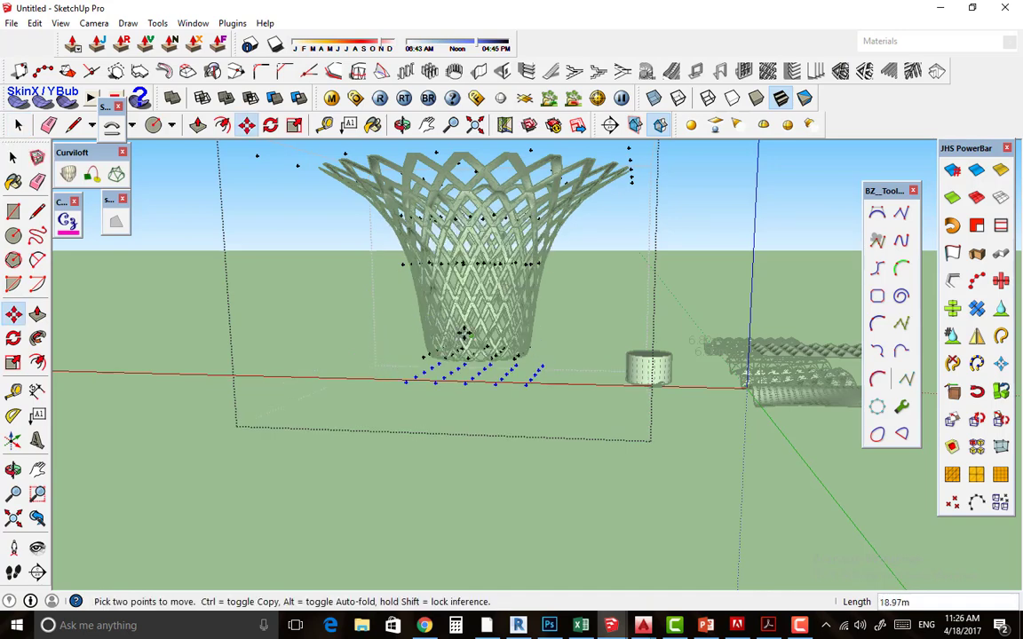
{"action": "middle_click_drag", "start_coordinate": [456, 331], "coordinate": [575, 258]}
{"action": "key", "text": "space"}
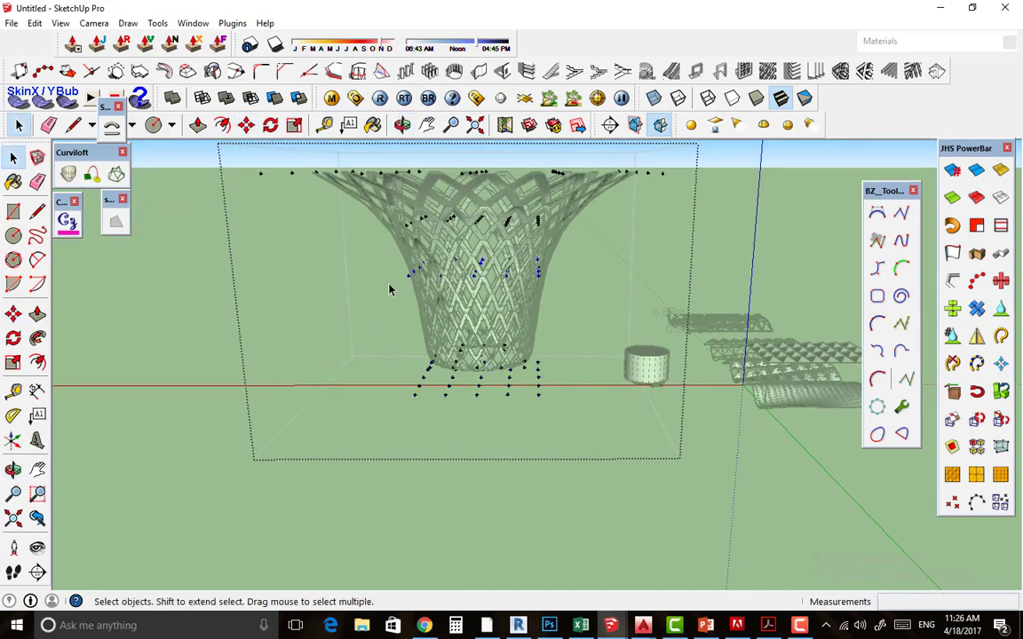
Rotate the selected control-point row about the vase's vertical axis by about 49.8°.
{"action": "left_click", "coordinate": [13, 339]}
{"action": "middle_click_drag", "start_coordinate": [228, 365], "coordinate": [463, 539]}
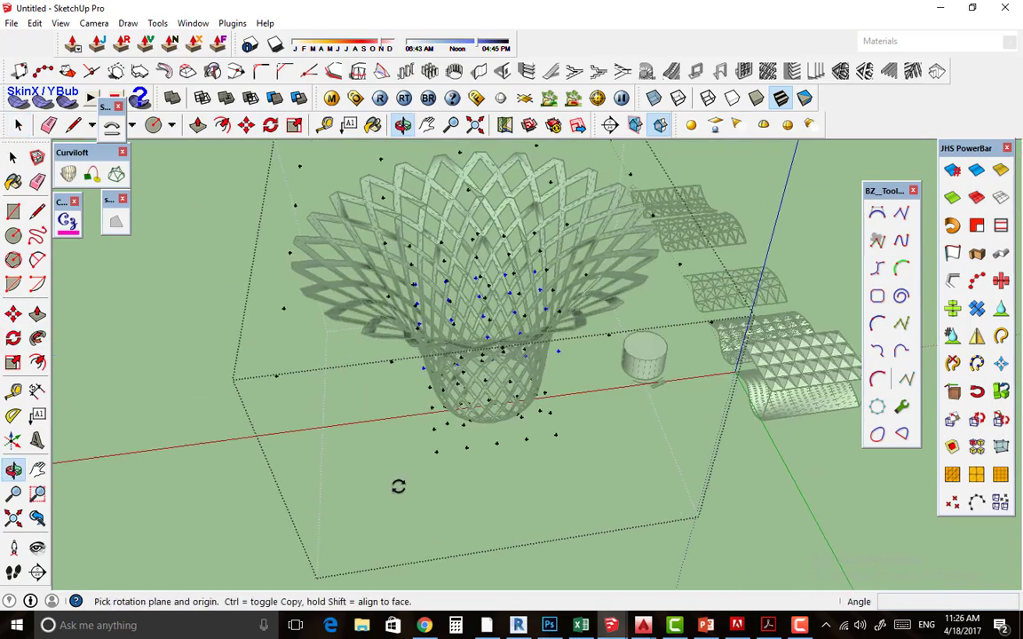
{"action": "scroll", "coordinate": [487, 412], "scroll_direction": "up", "scroll_amount": 5}
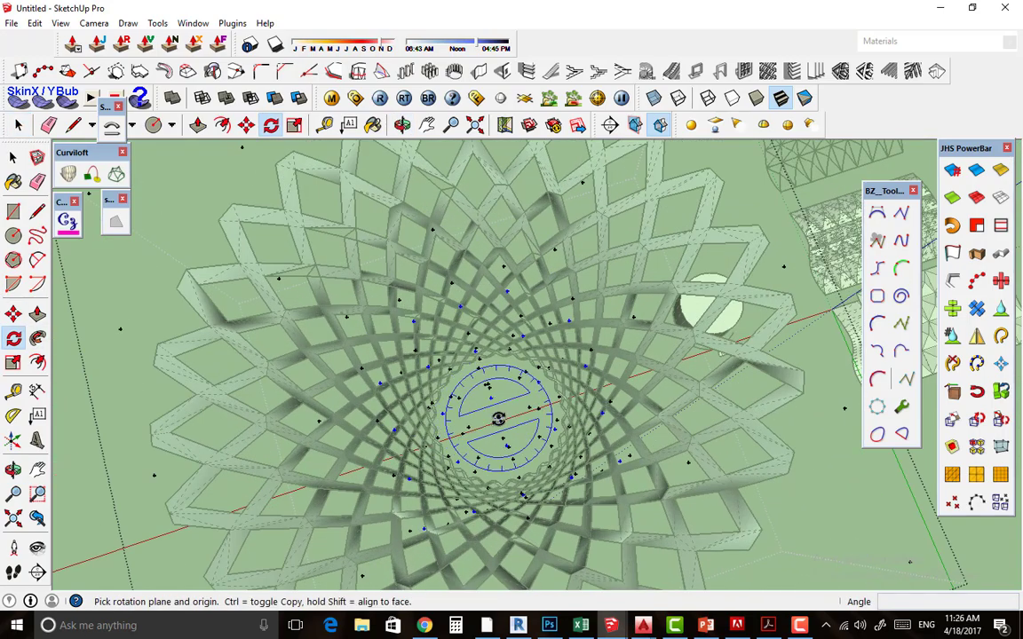
{"action": "scroll", "coordinate": [488, 382], "scroll_direction": "down", "scroll_amount": 4}
{"action": "middle_click_drag", "start_coordinate": [489, 382], "coordinate": [425, 276]}
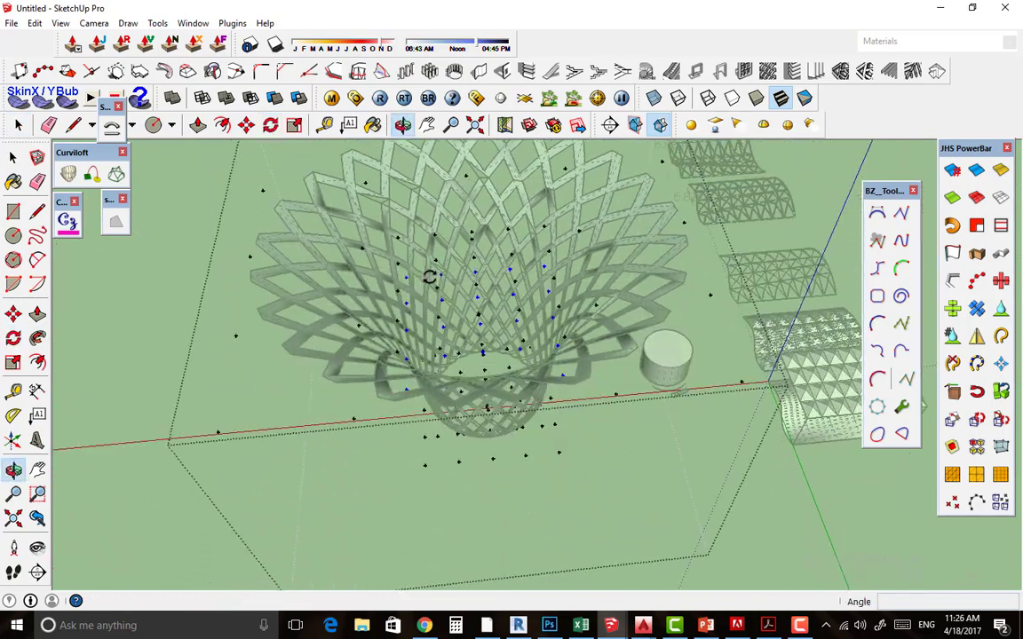
{"action": "left_click", "coordinate": [622, 381]}
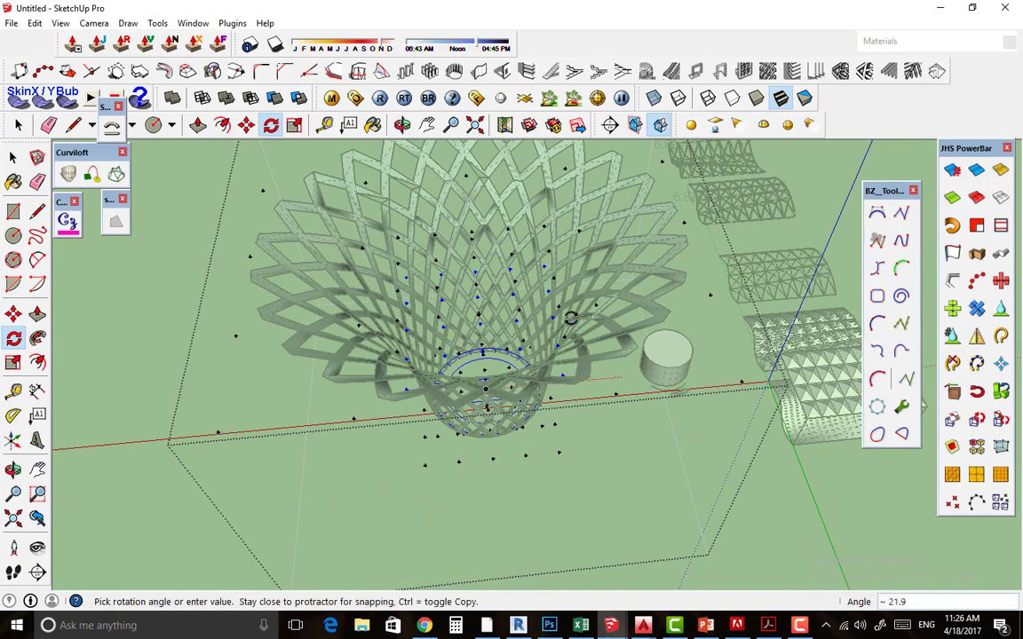
{"action": "left_click", "coordinate": [482, 268]}
{"action": "mouse_move", "coordinate": [482, 268]}
{"action": "middle_mouse_down"}
{"action": "mouse_move", "coordinate": [500, 294]}
{"action": "mouse_move", "coordinate": [533, 222]}
{"action": "mouse_move", "coordinate": [455, 454]}
{"action": "mouse_move", "coordinate": [416, 210]}
{"action": "mouse_move", "coordinate": [544, 211]}
{"action": "middle_mouse_up"}
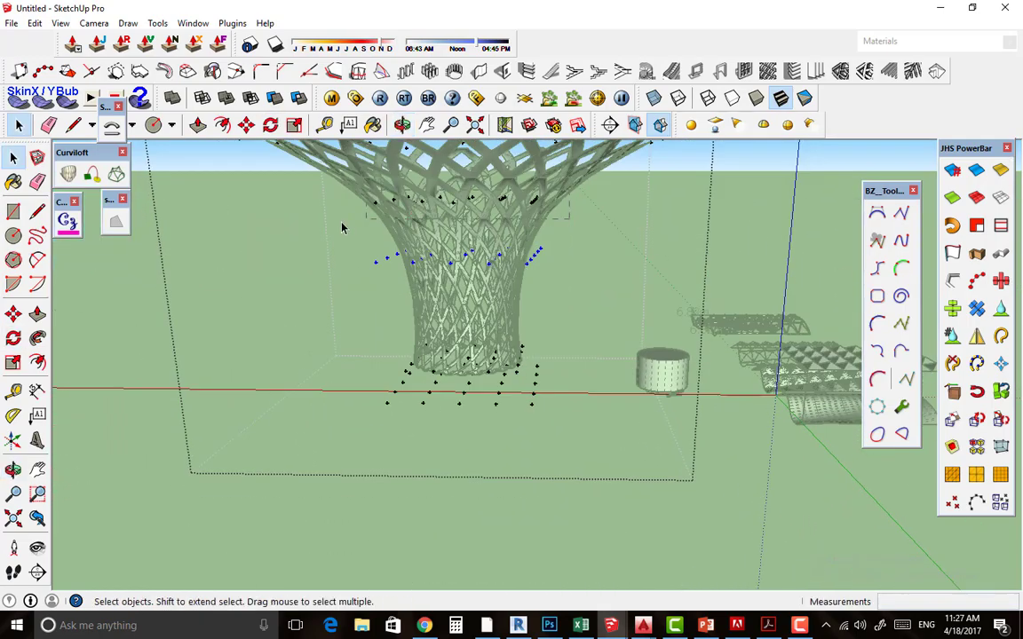
{"action": "mouse_move", "coordinate": [376, 232]}
{"action": "middle_mouse_down"}
{"action": "mouse_move", "coordinate": [452, 451]}
{"action": "mouse_move", "coordinate": [426, 533]}
{"action": "middle_mouse_up"}
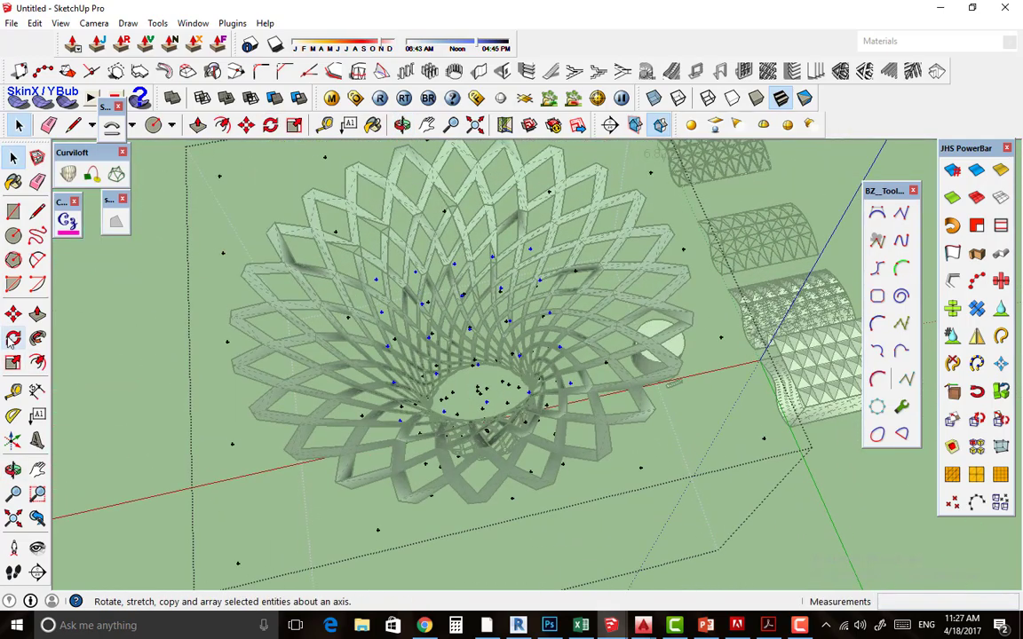
Rotate the control points a second time about the vase axis to deepen the twist.
{"action": "left_click", "coordinate": [13, 338]}
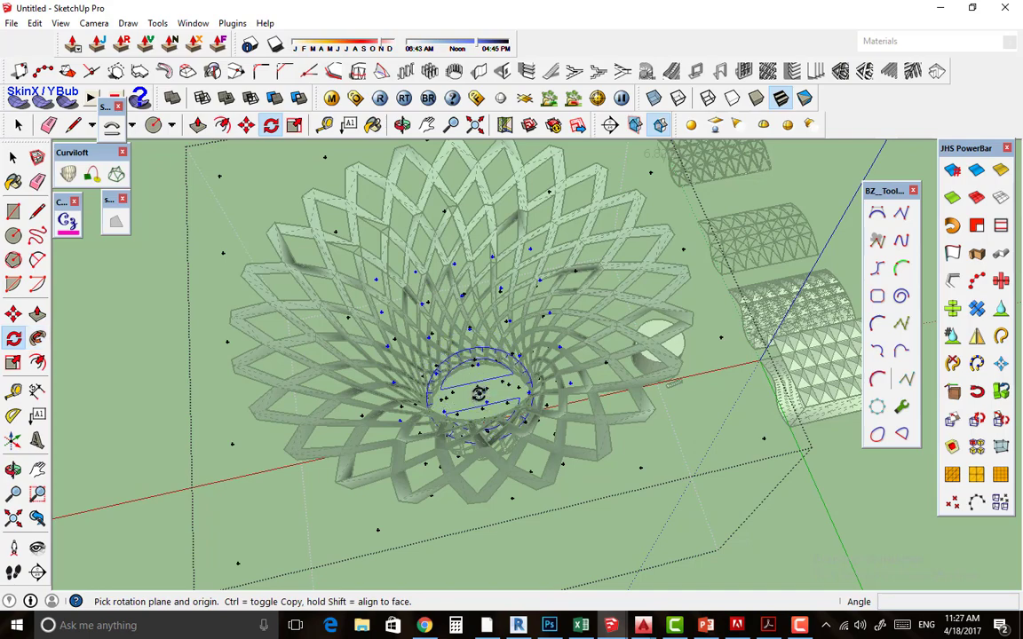
{"action": "mouse_move", "coordinate": [478, 393]}
{"action": "middle_mouse_down"}
{"action": "mouse_move", "coordinate": [457, 355]}
{"action": "mouse_move", "coordinate": [293, 382]}
{"action": "middle_mouse_up"}
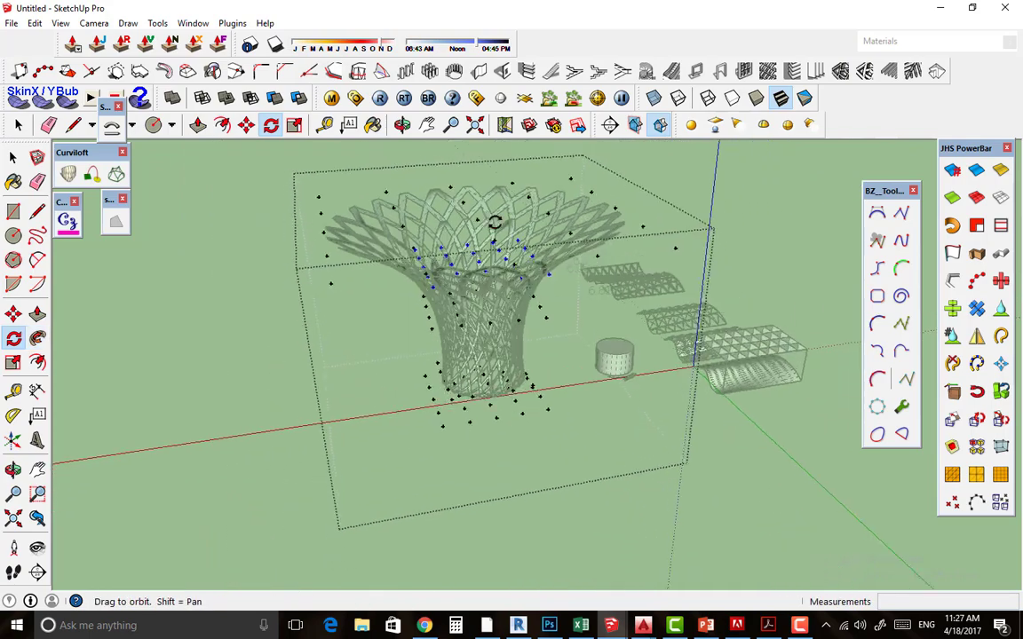
{"action": "left_click", "coordinate": [262, 335]}
{"action": "left_click", "coordinate": [258, 325]}
{"action": "left_click", "coordinate": [310, 412]}
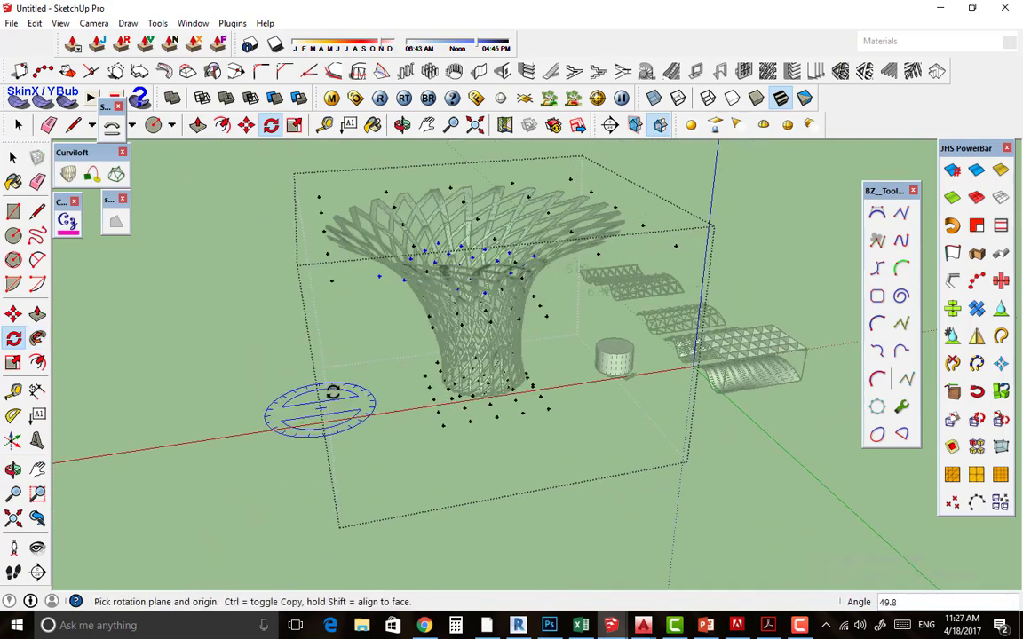
{"action": "mouse_move", "coordinate": [492, 391]}
{"action": "middle_mouse_down"}
{"action": "mouse_move", "coordinate": [365, 224]}
{"action": "mouse_move", "coordinate": [368, 350]}
{"action": "mouse_move", "coordinate": [216, 396]}
{"action": "mouse_move", "coordinate": [547, 387]}
{"action": "middle_mouse_up"}
{"action": "key", "text": "space"}
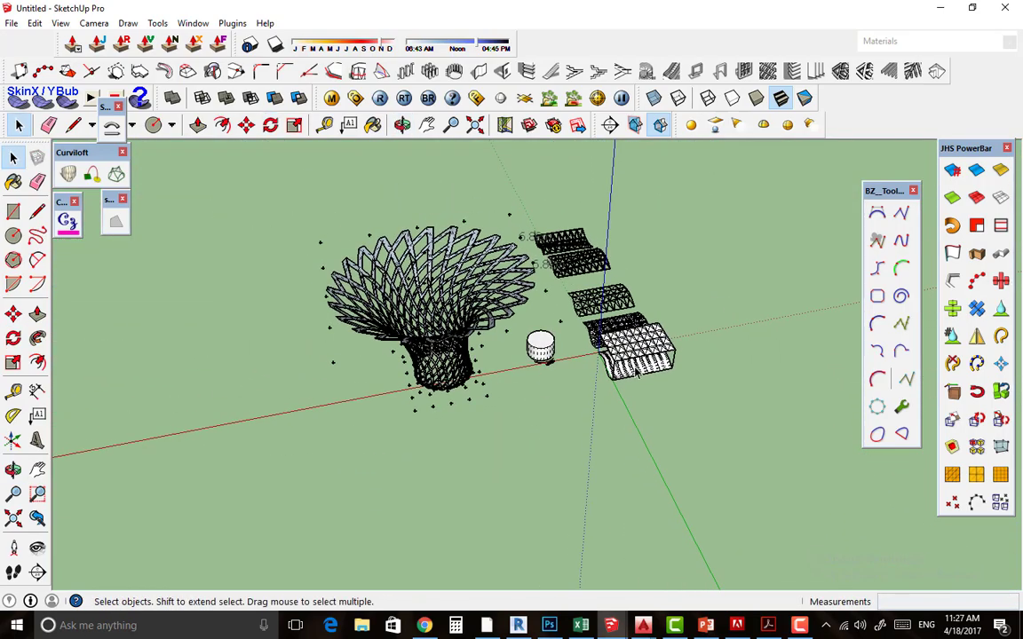
Zoom in on the cylinder and orbit to view it from above.
{"action": "mouse_move", "coordinate": [586, 338]}
{"action": "middle_mouse_down"}
{"action": "mouse_move", "coordinate": [349, 302]}
{"action": "mouse_move", "coordinate": [667, 395]}
{"action": "middle_mouse_up"}
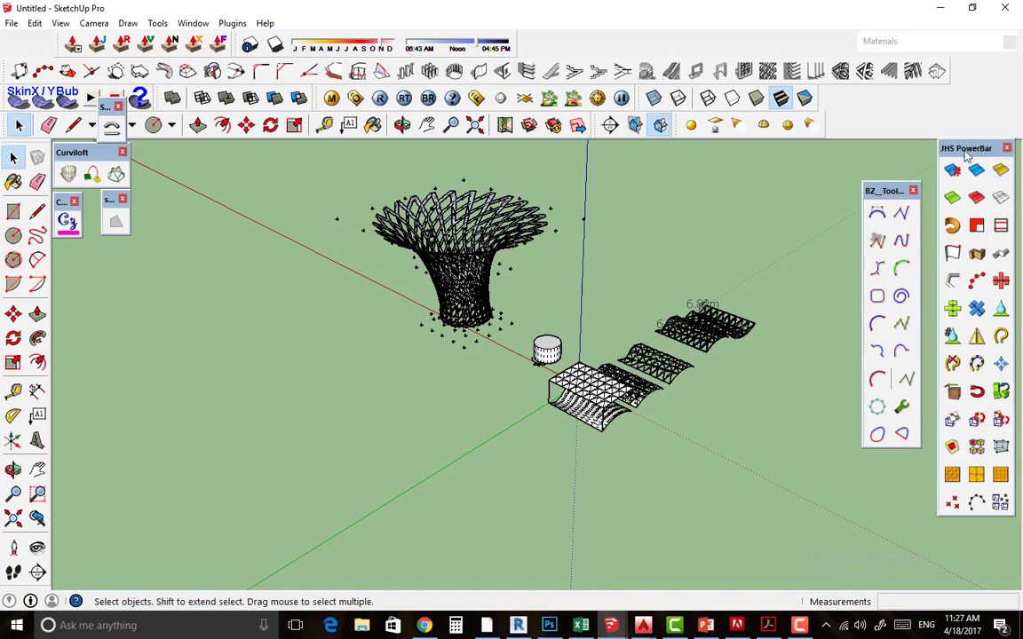
{"action": "scroll", "coordinate": [533, 360], "scroll_direction": "up", "scroll_amount": 3}
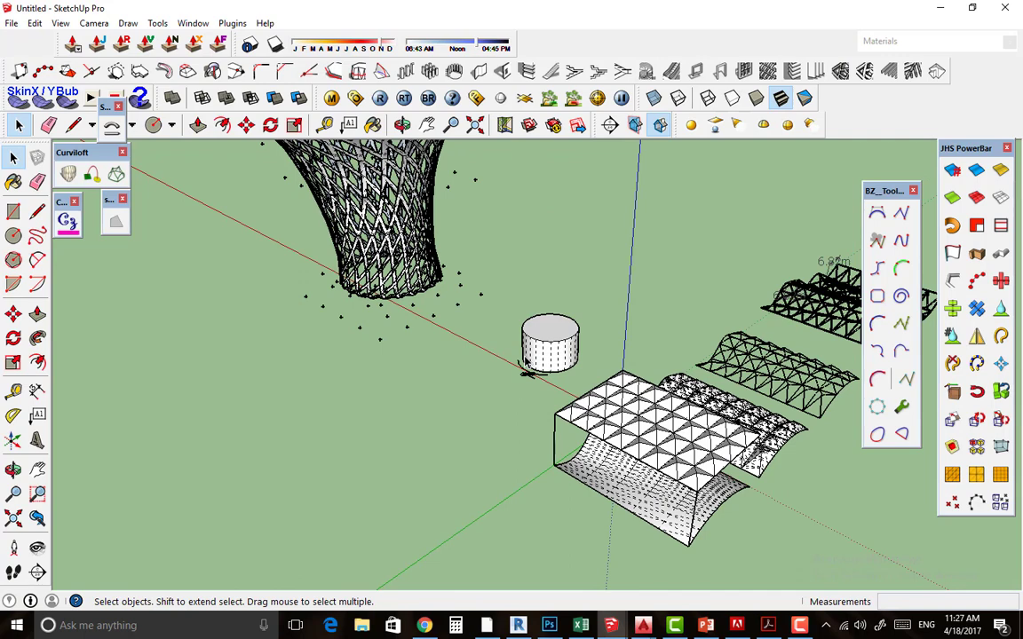
{"action": "scroll", "coordinate": [497, 377], "scroll_direction": "up", "scroll_amount": 1}
{"action": "scroll", "coordinate": [533, 377], "scroll_direction": "up", "scroll_amount": 1}
{"action": "scroll", "coordinate": [546, 382], "scroll_direction": "up", "scroll_amount": 1}
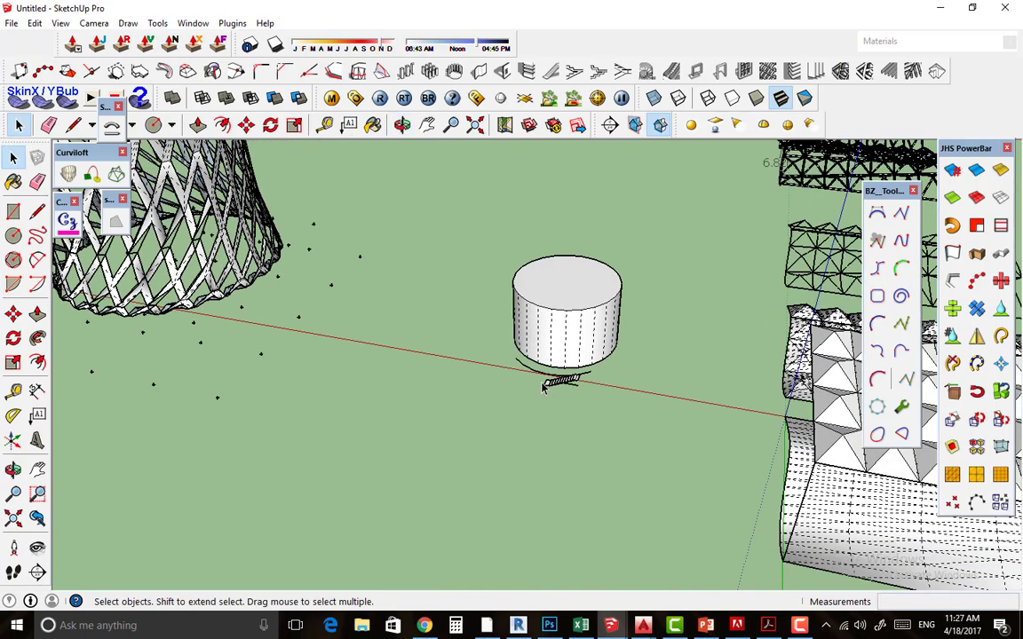
{"action": "scroll", "coordinate": [593, 374], "scroll_direction": "up", "scroll_amount": 2}
{"action": "mouse_move", "coordinate": [593, 374]}
{"action": "middle_mouse_down"}
{"action": "mouse_move", "coordinate": [487, 322]}
{"action": "mouse_move", "coordinate": [558, 386]}
{"action": "mouse_move", "coordinate": [520, 391]}
{"action": "mouse_move", "coordinate": [576, 434]}
{"action": "mouse_move", "coordinate": [658, 256]}
{"action": "middle_mouse_up"}
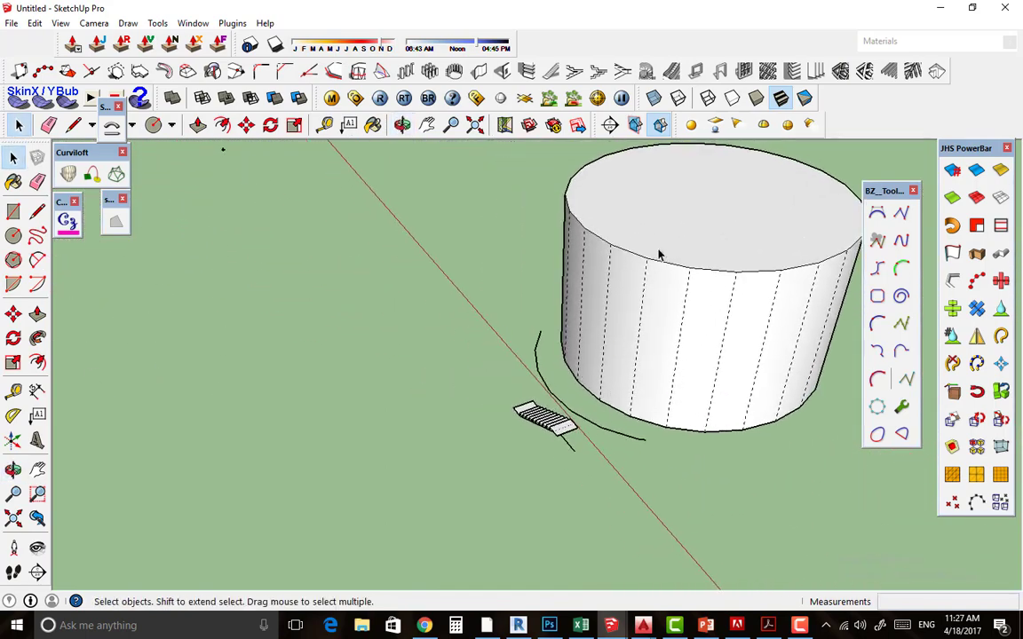
Select the small stair block beside the cylinder and orbit closely around it.
{"action": "left_click", "coordinate": [559, 436]}
{"action": "mouse_move", "coordinate": [583, 439]}
{"action": "middle_mouse_down"}
{"action": "mouse_move", "coordinate": [502, 433]}
{"action": "mouse_move", "coordinate": [548, 406]}
{"action": "mouse_move", "coordinate": [699, 406]}
{"action": "middle_mouse_up"}
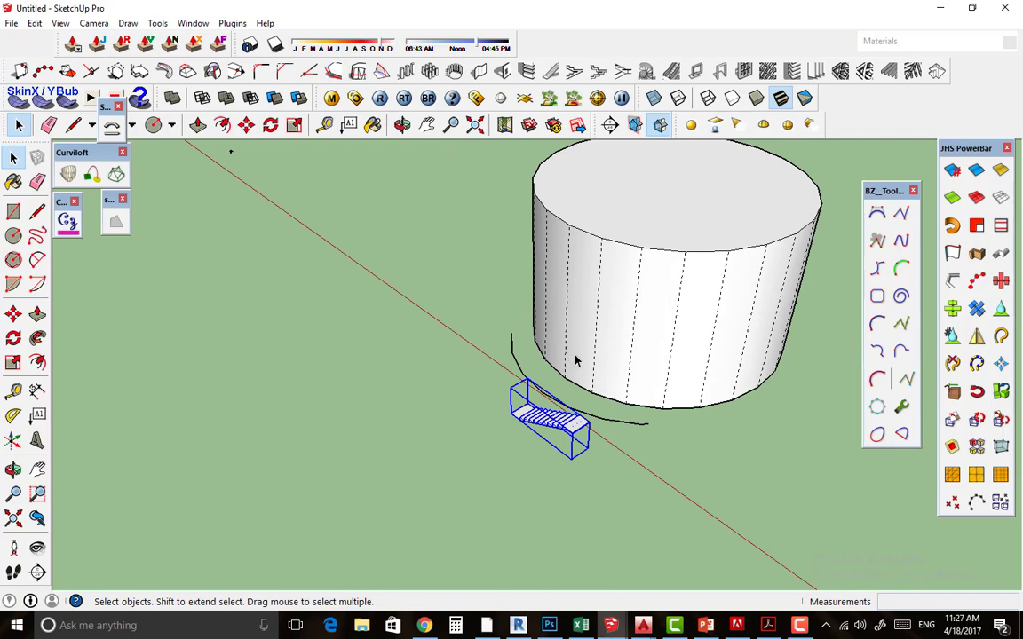
{"action": "mouse_move", "coordinate": [573, 355]}
{"action": "middle_mouse_down"}
{"action": "mouse_move", "coordinate": [318, 418]}
{"action": "mouse_move", "coordinate": [420, 423]}
{"action": "mouse_move", "coordinate": [462, 392]}
{"action": "mouse_move", "coordinate": [423, 355]}
{"action": "mouse_move", "coordinate": [488, 384]}
{"action": "middle_mouse_up"}
{"action": "scroll", "coordinate": [459, 392], "scroll_direction": "down", "scroll_amount": 2}
{"action": "scroll", "coordinate": [459, 392], "scroll_direction": "up", "scroll_amount": 2}
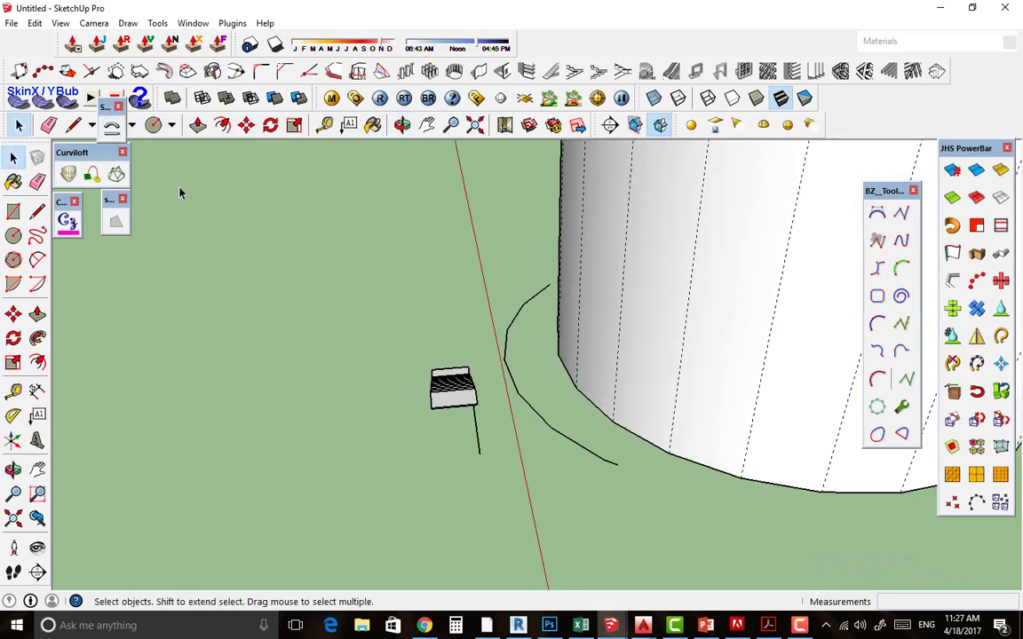
{"action": "mouse_move", "coordinate": [462, 373]}
{"action": "middle_mouse_down"}
{"action": "mouse_move", "coordinate": [400, 346]}
{"action": "mouse_move", "coordinate": [433, 384]}
{"action": "middle_mouse_up"}
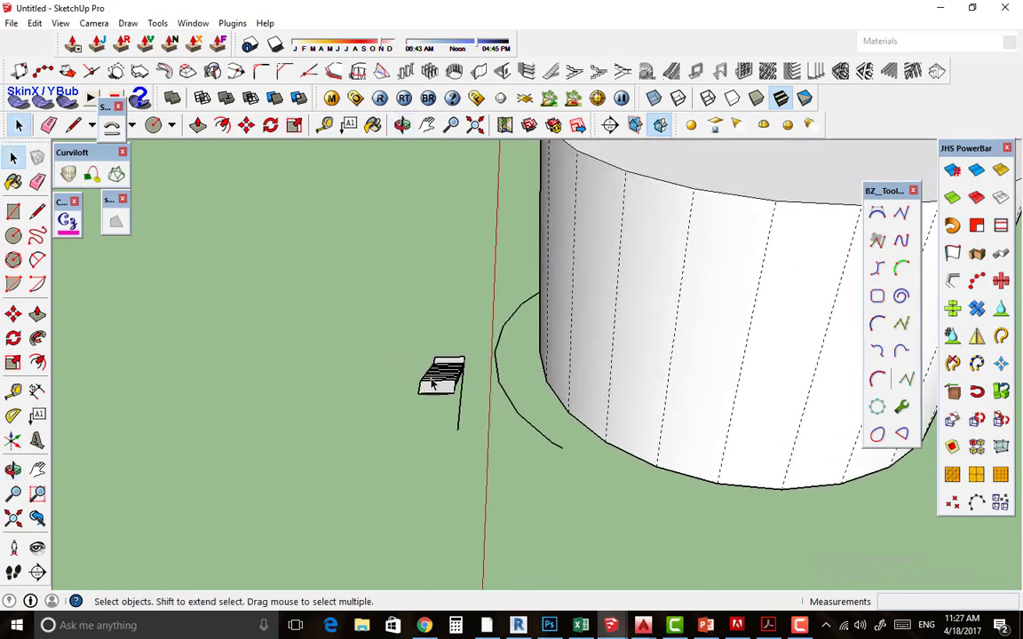
Select the straight stair and run Shape Bender with the straight reference line and the curve.
{"action": "scroll", "coordinate": [436, 369], "scroll_direction": "up", "scroll_amount": 1}
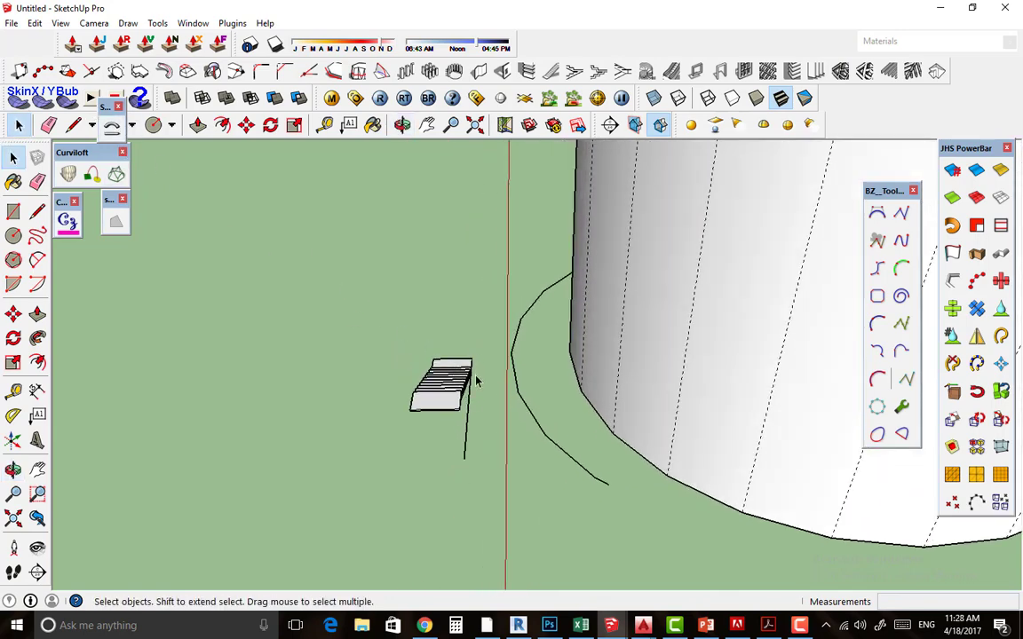
{"action": "scroll", "coordinate": [444, 373], "scroll_direction": "down", "scroll_amount": 1}
{"action": "mouse_move", "coordinate": [444, 373]}
{"action": "middle_mouse_down"}
{"action": "mouse_move", "coordinate": [462, 364]}
{"action": "mouse_move", "coordinate": [448, 375]}
{"action": "middle_mouse_up"}
{"action": "left_click", "coordinate": [449, 375]}
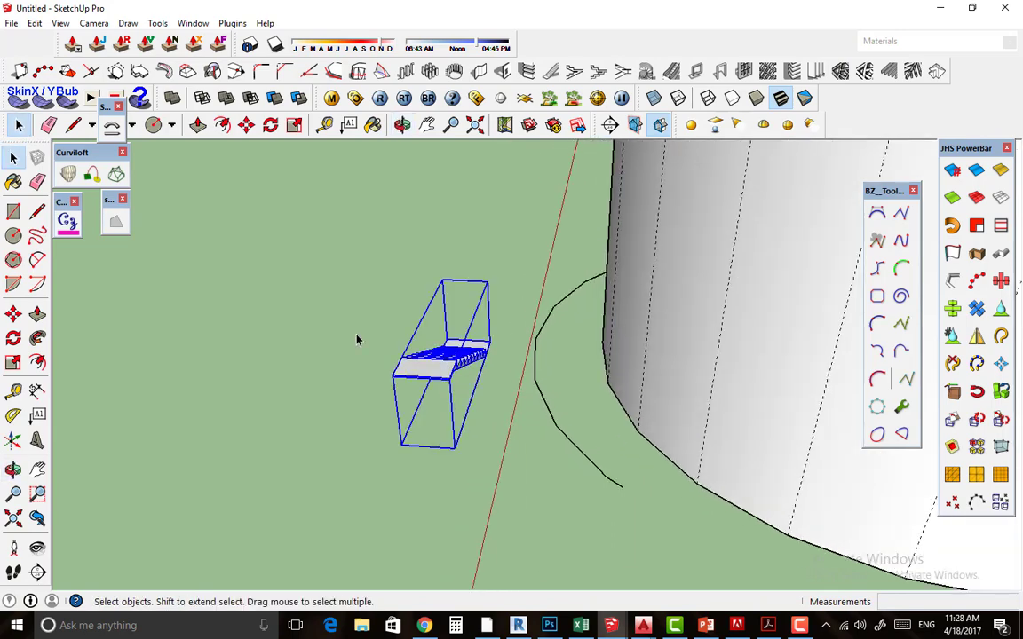
{"action": "left_click", "coordinate": [112, 125]}
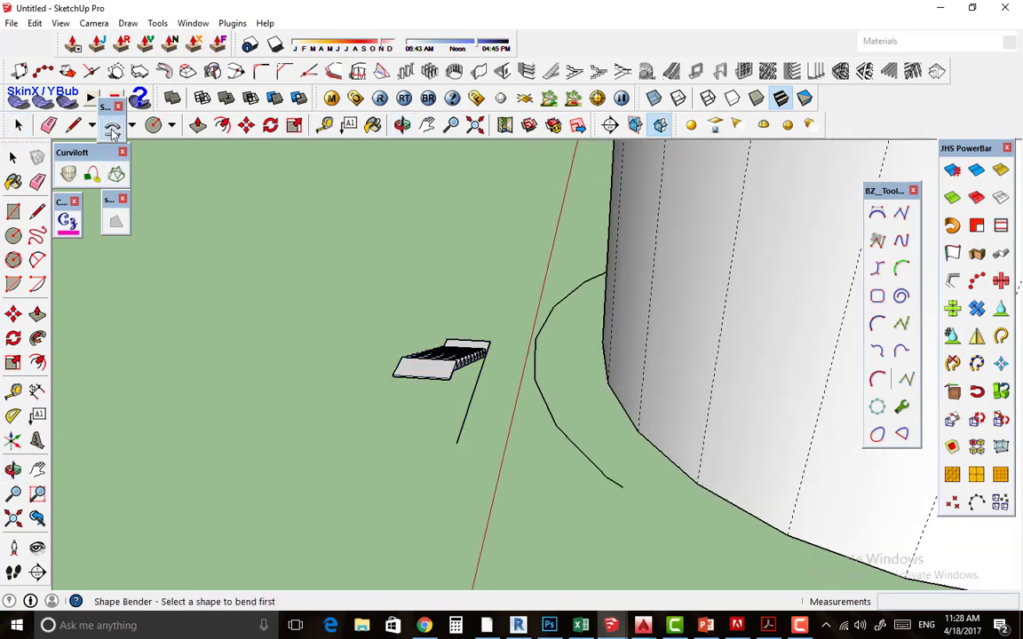
{"action": "left_click", "coordinate": [469, 411]}
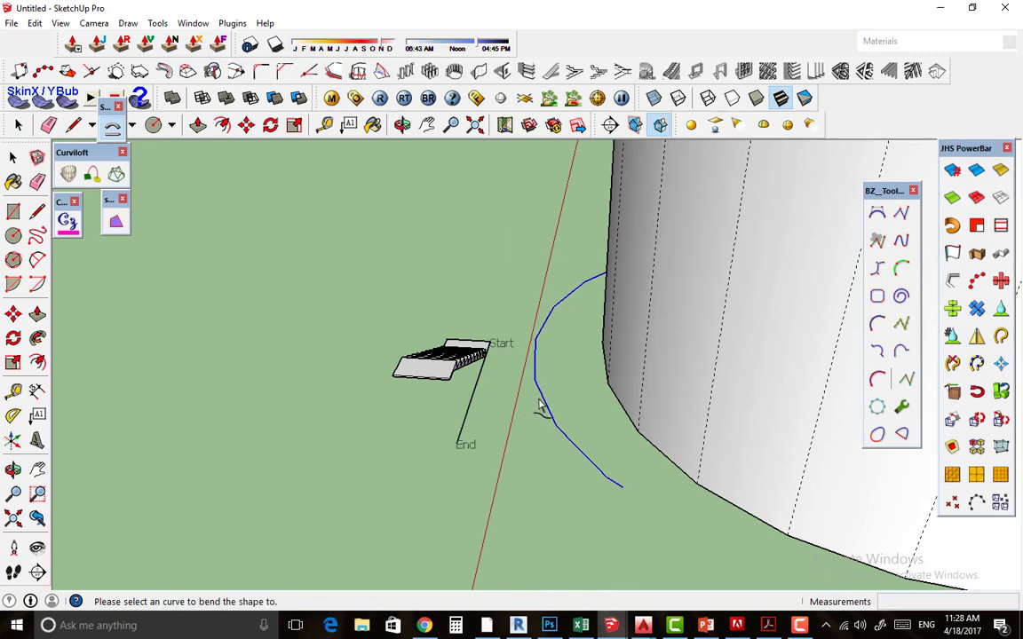
{"action": "left_click", "coordinate": [539, 406]}
Toggle the bend direction with the arrow keys and accept the stair curved along the arc.
{"action": "mouse_move", "coordinate": [539, 406]}
{"action": "middle_mouse_down"}
{"action": "mouse_move", "coordinate": [582, 402]}
{"action": "mouse_move", "coordinate": [522, 449]}
{"action": "middle_mouse_up"}
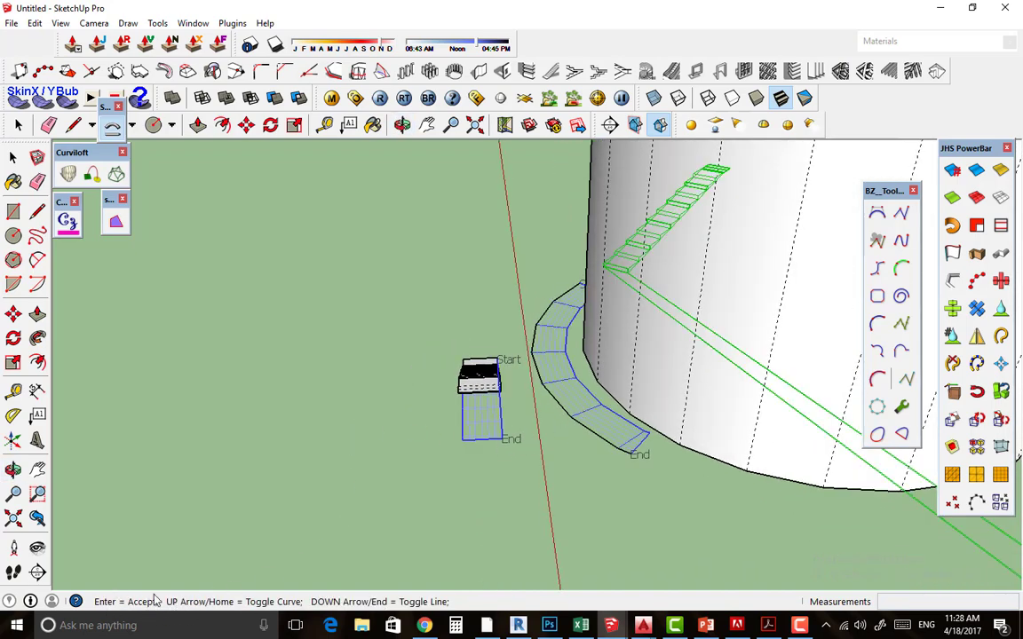
{"action": "middle_click_drag", "start_coordinate": [519, 320], "coordinate": [622, 320]}
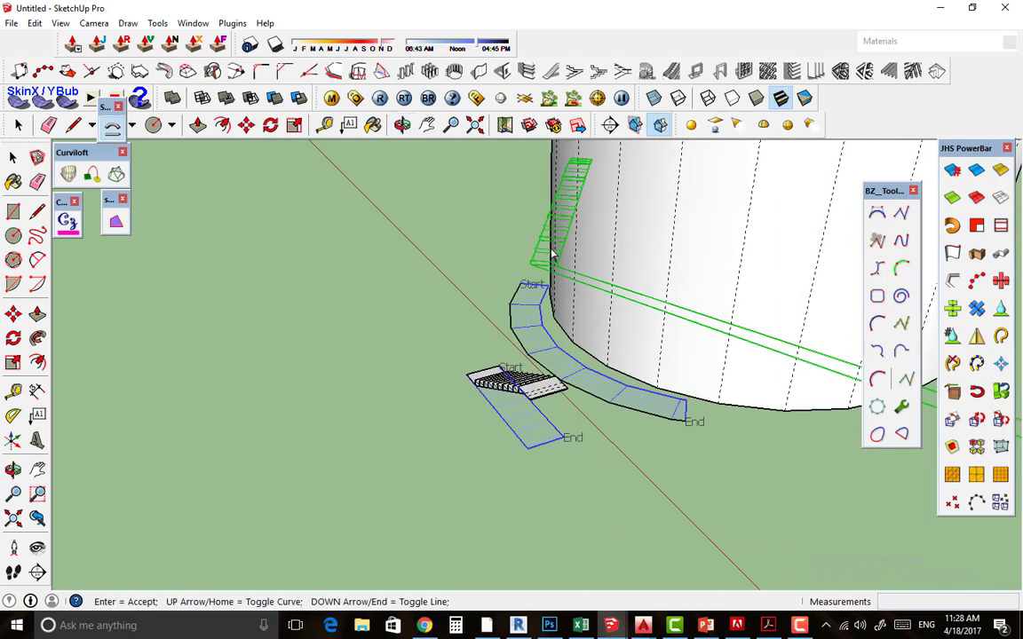
{"action": "mouse_move", "coordinate": [550, 255]}
{"action": "middle_mouse_down"}
{"action": "mouse_move", "coordinate": [566, 292]}
{"action": "mouse_move", "coordinate": [475, 292]}
{"action": "mouse_move", "coordinate": [587, 286]}
{"action": "middle_mouse_up"}
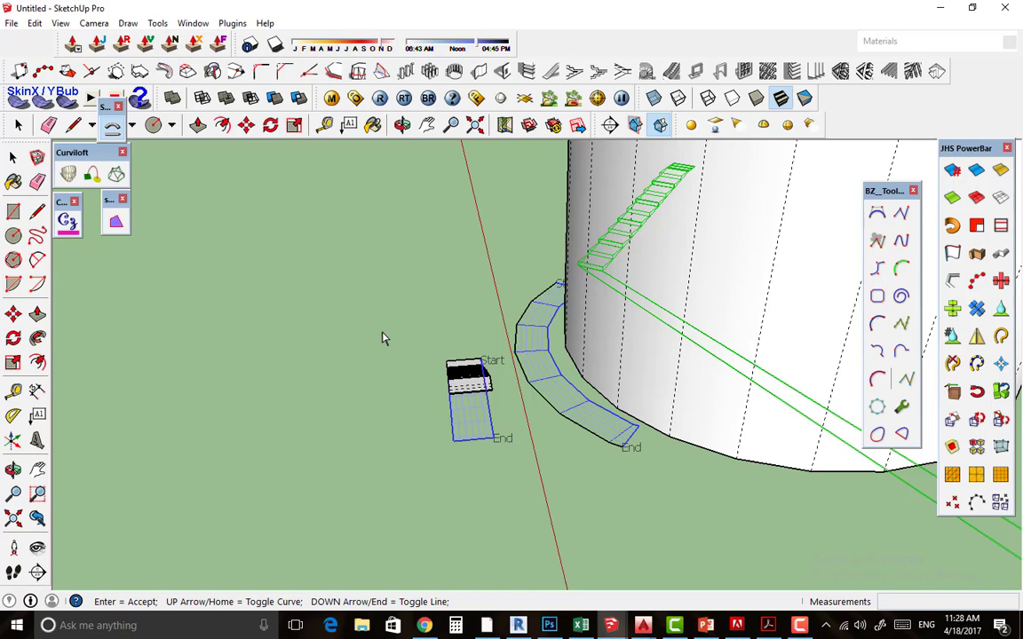
{"action": "key", "text": "Down"}
{"action": "key", "text": "Down"}
{"action": "key", "text": "Down"}
{"action": "key", "text": "Up"}
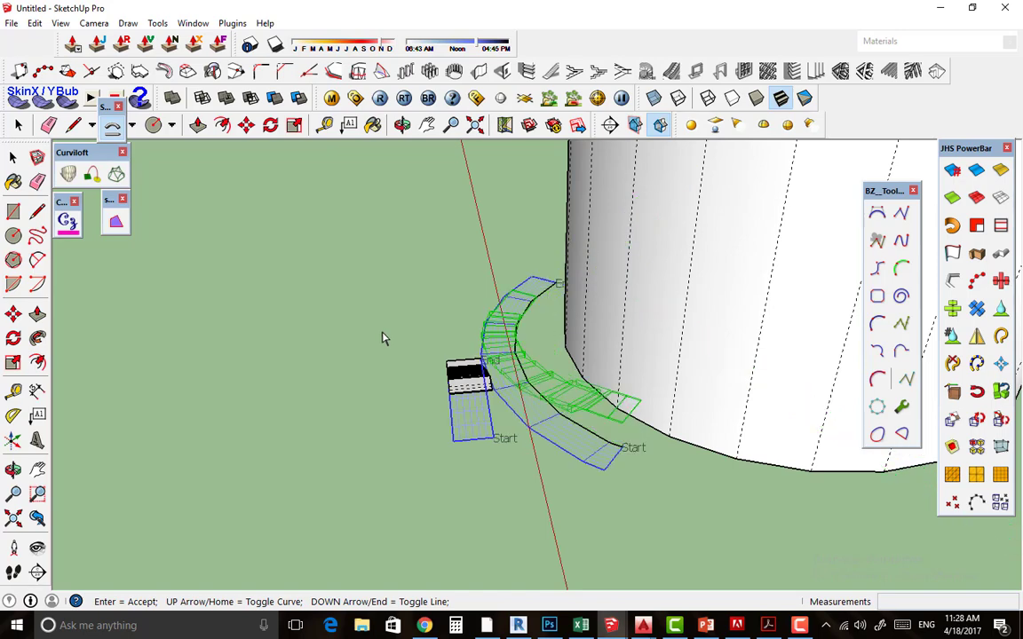
{"action": "key", "text": "Down"}
{"action": "key", "text": "Up"}
{"action": "key", "text": "Down"}
{"action": "key", "text": "Up"}
{"action": "key", "text": "Return"}
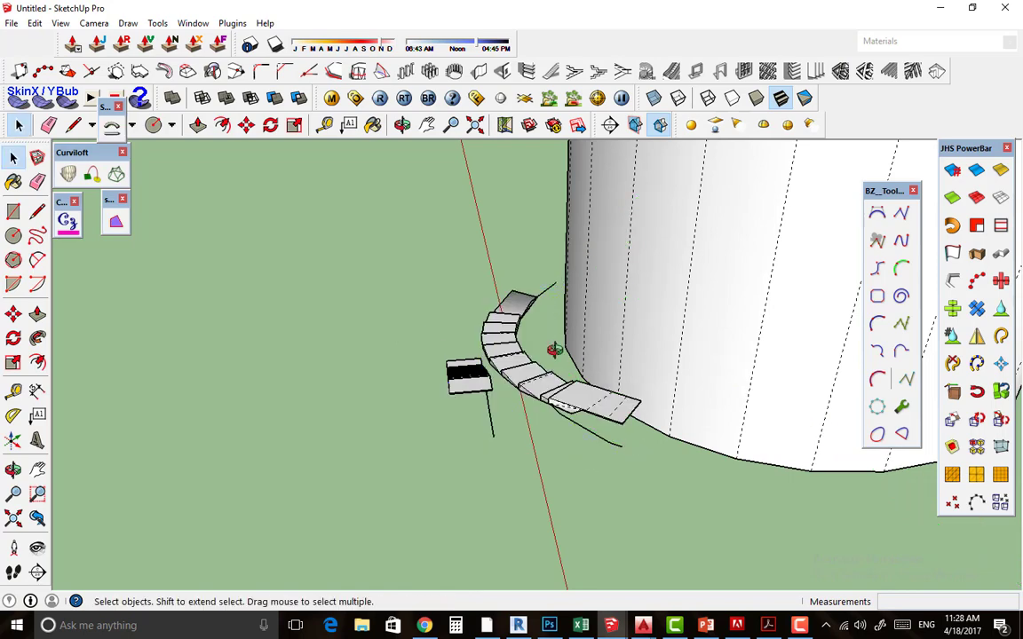
{"action": "mouse_move", "coordinate": [506, 319]}
{"action": "middle_mouse_down"}
{"action": "mouse_move", "coordinate": [455, 354]}
{"action": "mouse_move", "coordinate": [475, 388]}
{"action": "middle_mouse_up"}
Move the curved stair group snug against the cylinder's base.
{"action": "left_click", "coordinate": [475, 388]}
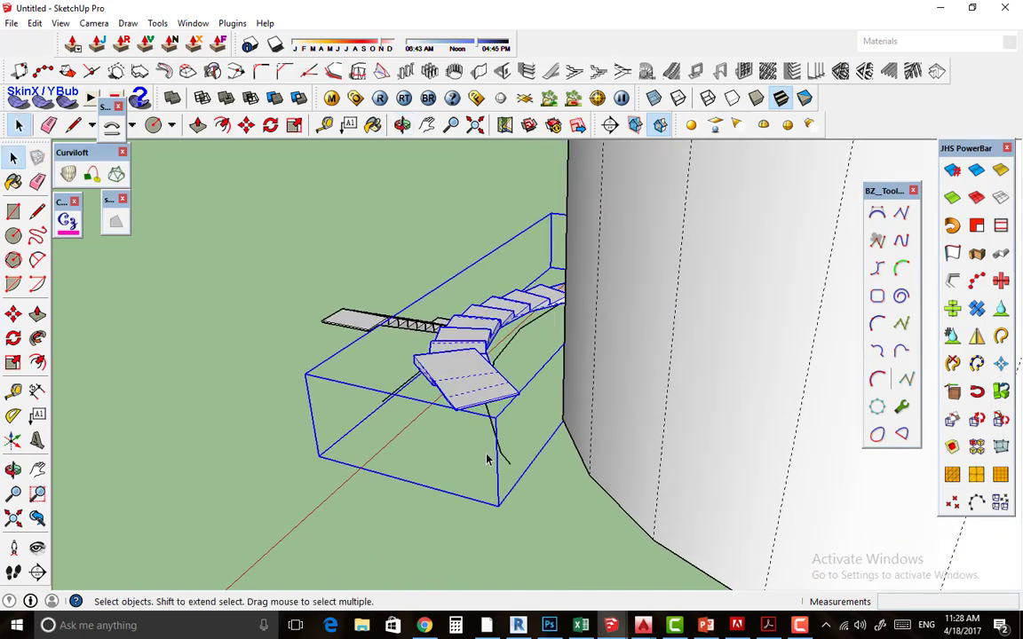
{"action": "key", "text": "m"}
{"action": "left_click", "coordinate": [508, 465]}
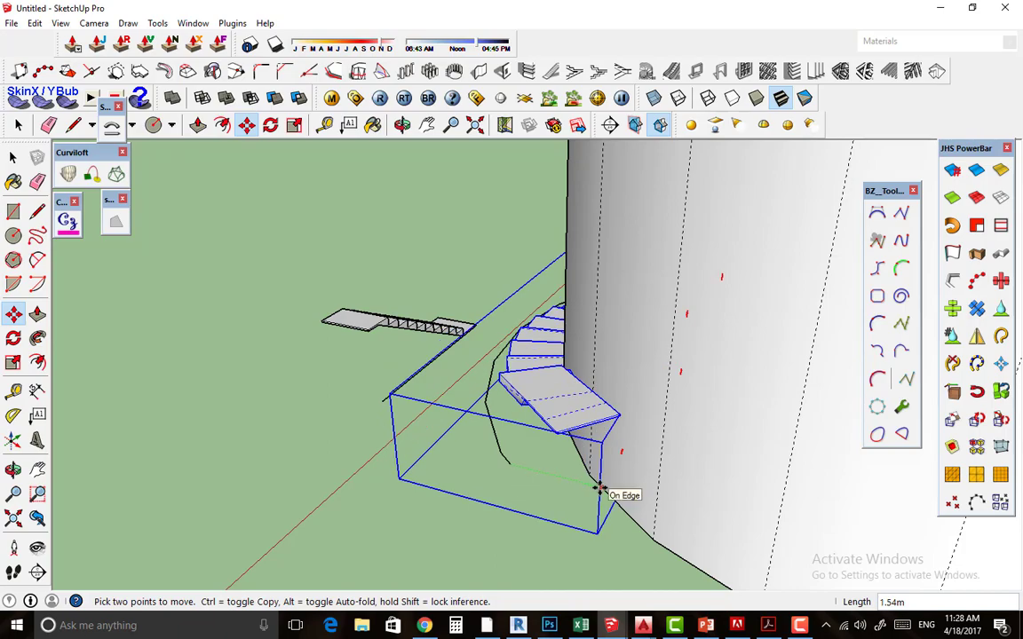
{"action": "mouse_move", "coordinate": [601, 487]}
{"action": "middle_mouse_down"}
{"action": "mouse_move", "coordinate": [670, 405]}
{"action": "mouse_move", "coordinate": [625, 375]}
{"action": "middle_mouse_up"}
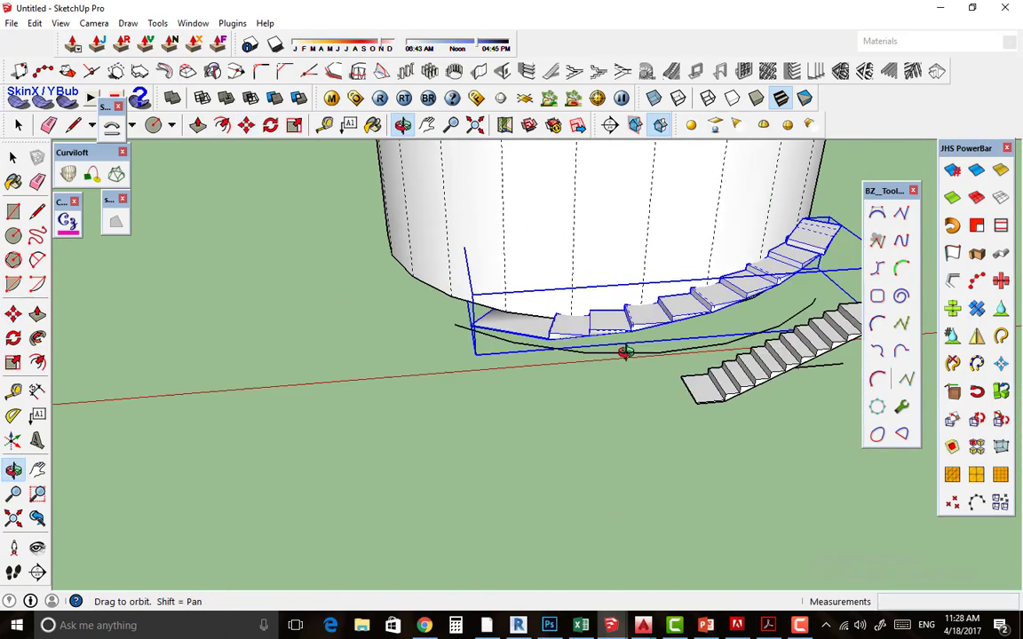
{"action": "key", "text": "space"}
{"action": "left_click", "coordinate": [589, 440]}
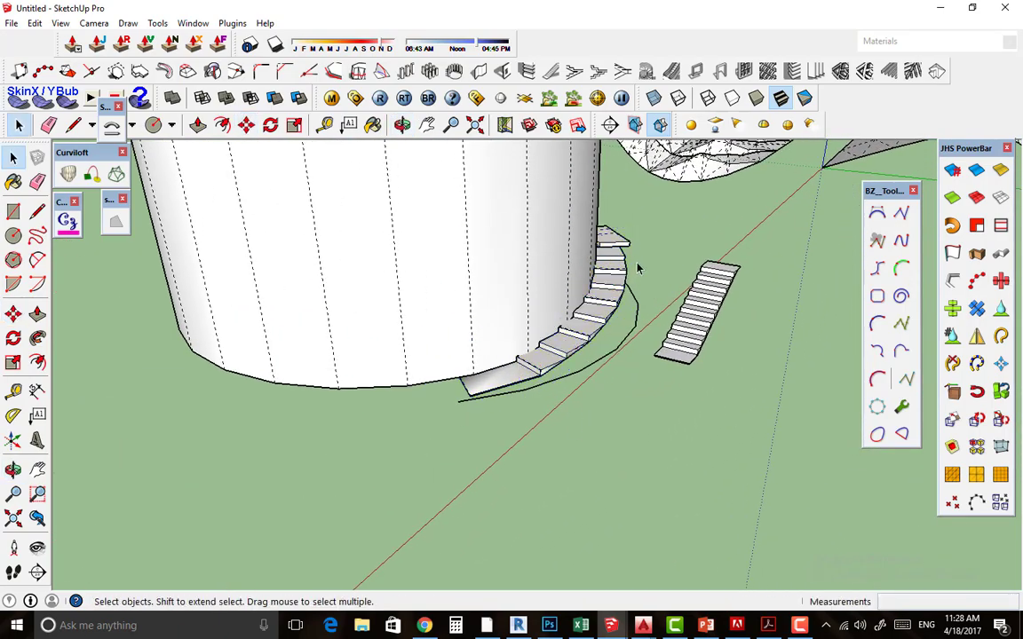
Orbit and zoom out to bring the lattice frames and nearby open ground into view.
{"action": "mouse_move", "coordinate": [635, 267]}
{"action": "middle_mouse_down"}
{"action": "mouse_move", "coordinate": [352, 242]}
{"action": "mouse_move", "coordinate": [690, 418]}
{"action": "mouse_move", "coordinate": [539, 417]}
{"action": "middle_mouse_up"}
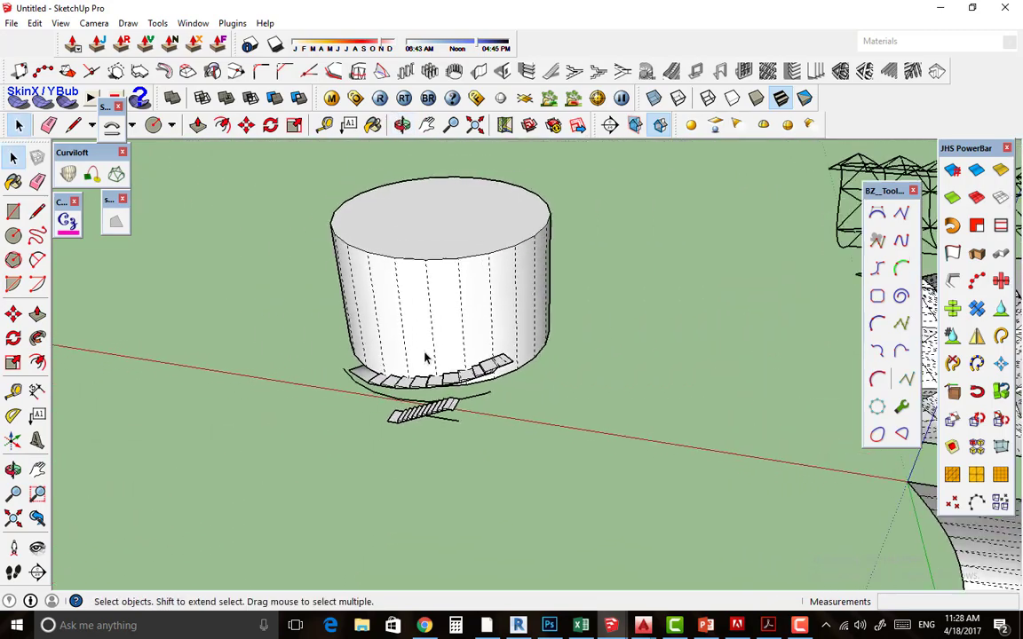
{"action": "scroll", "coordinate": [424, 354], "scroll_direction": "down", "scroll_amount": 3}
{"action": "left_click", "coordinate": [799, 625]}
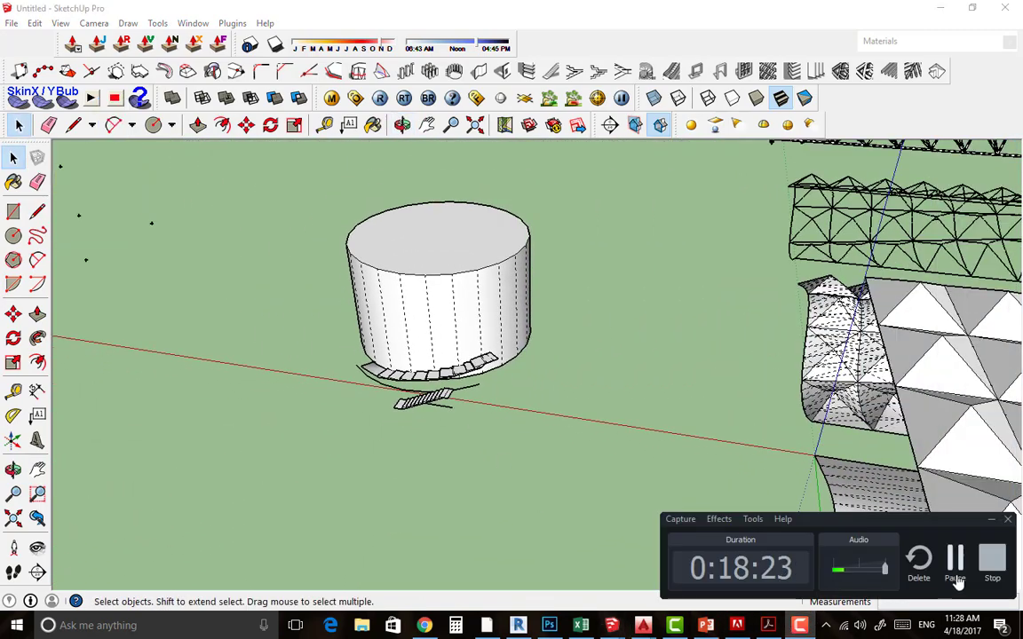
{"action": "middle_click_drag", "start_coordinate": [957, 582], "coordinate": [821, 486]}
{"action": "mouse_move", "coordinate": [636, 342]}
{"action": "middle_mouse_down", "text": "shift"}
{"action": "mouse_move", "coordinate": [532, 369]}
{"action": "mouse_move", "coordinate": [526, 381]}
{"action": "middle_mouse_up", "text": "shift"}
Draw a large circular disc on open ground beside the lattice frames.
{"action": "key", "text": "c"}
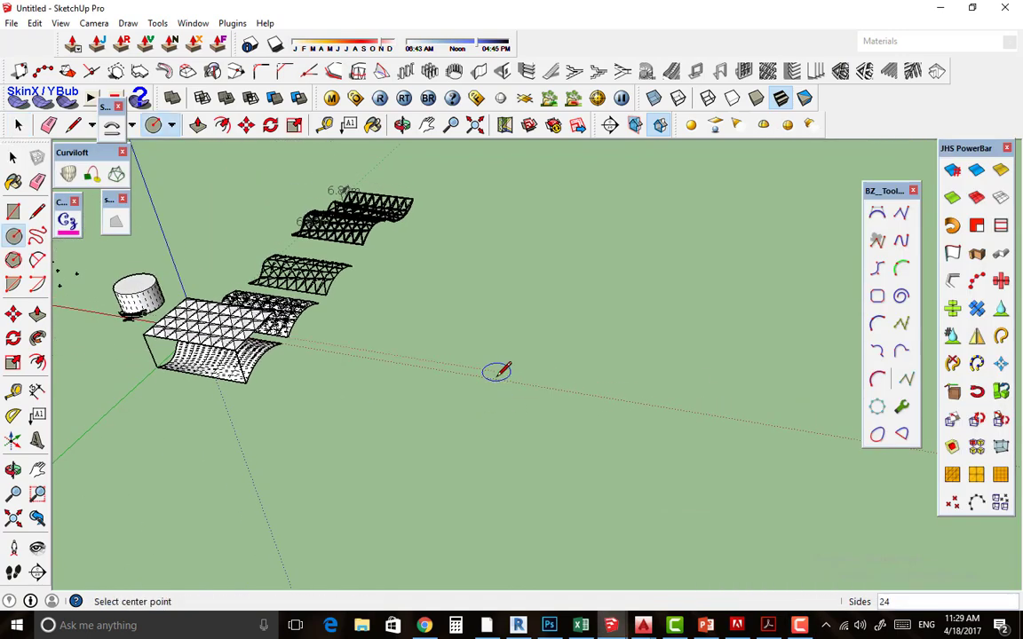
{"action": "left_click", "coordinate": [498, 373]}
{"action": "scroll", "coordinate": [484, 324], "scroll_direction": "up", "scroll_amount": 3}
{"action": "scroll", "coordinate": [473, 323], "scroll_direction": "up", "scroll_amount": 2}
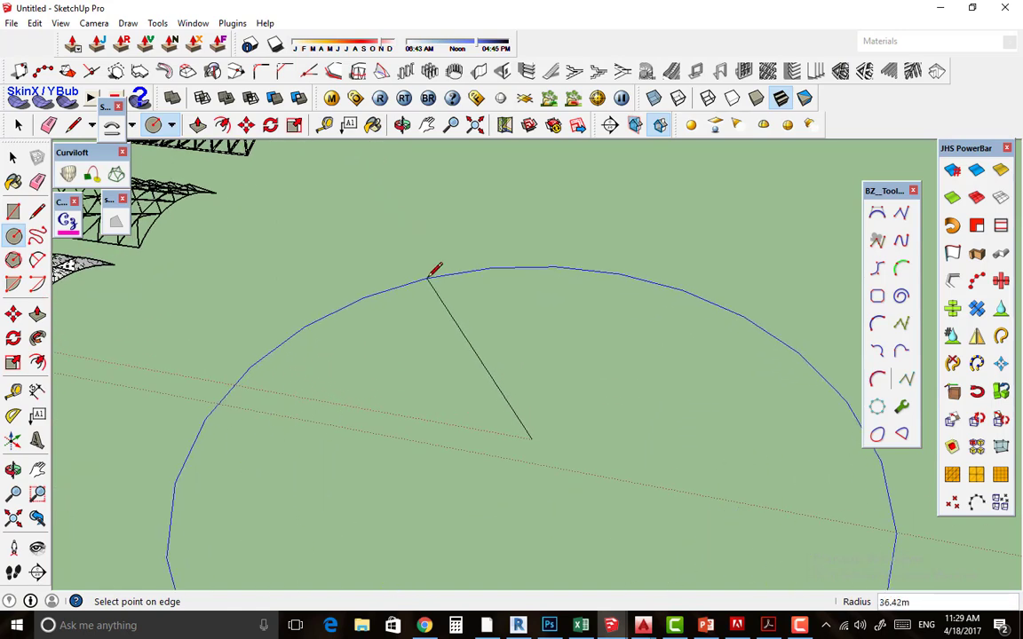
{"action": "key", "text": "space"}
{"action": "scroll", "coordinate": [356, 300], "scroll_direction": "down", "scroll_amount": 3}
{"action": "right_click", "coordinate": [86, 302]}
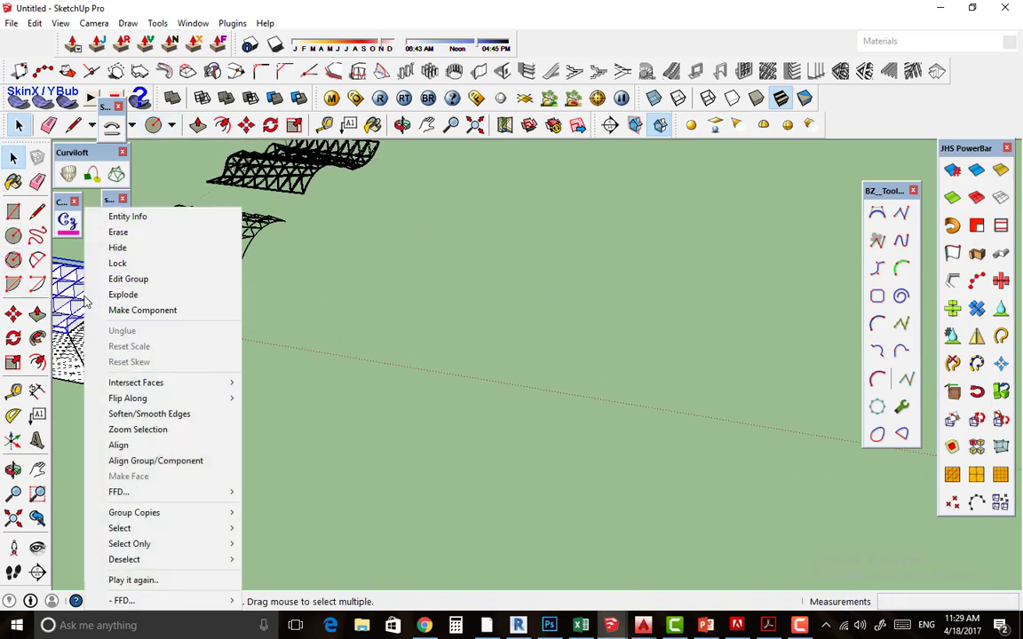
{"action": "left_click", "coordinate": [317, 427]}
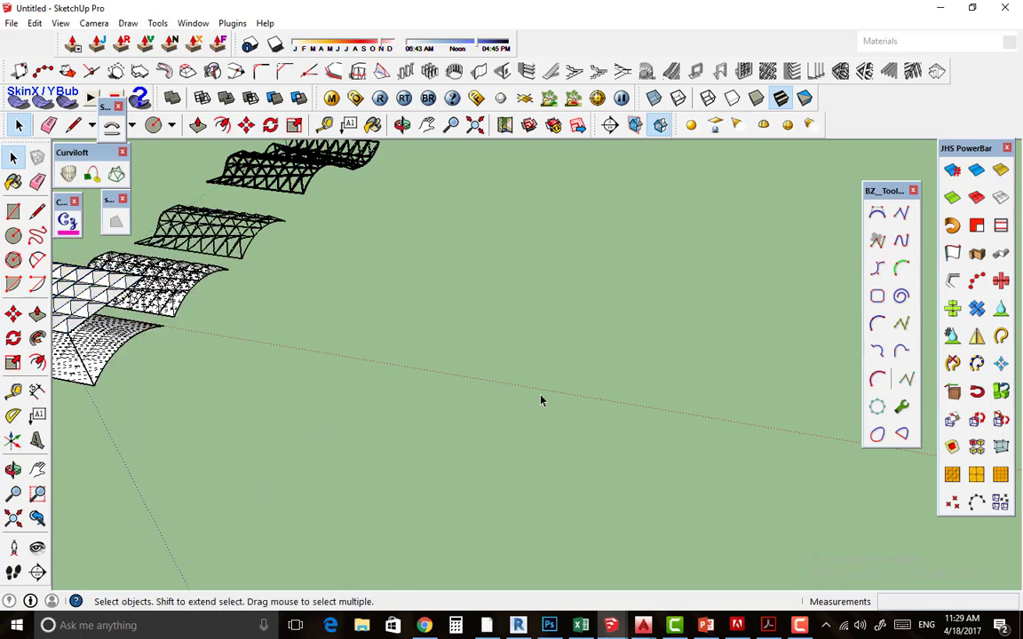
{"action": "key", "text": "c"}
{"action": "left_click", "coordinate": [487, 444]}
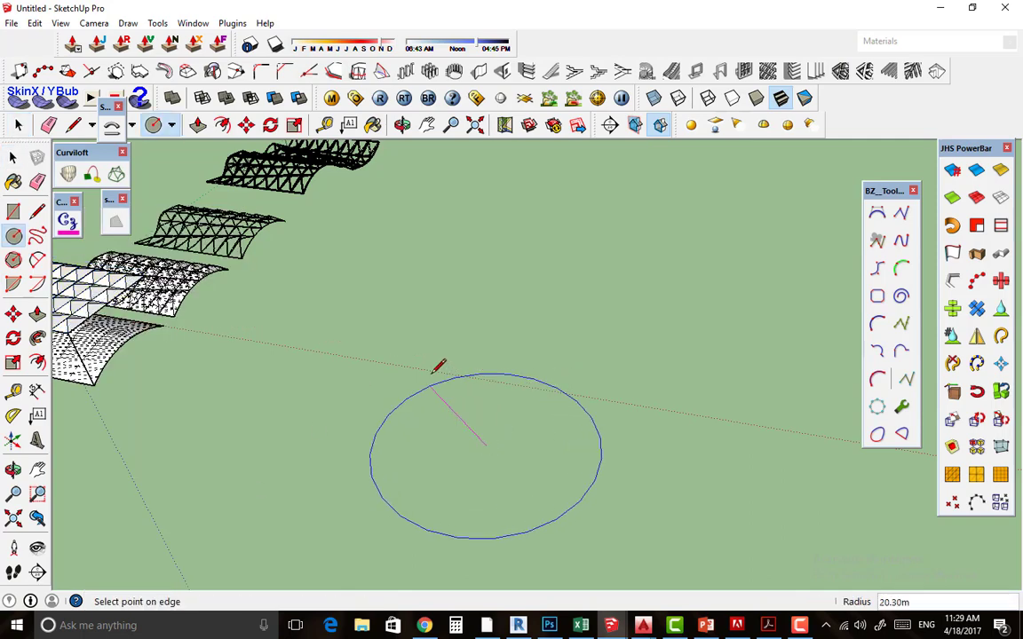
{"action": "left_click", "coordinate": [423, 356]}
{"action": "mouse_move", "coordinate": [423, 356]}
{"action": "middle_mouse_down"}
{"action": "mouse_move", "coordinate": [469, 450]}
{"action": "mouse_move", "coordinate": [462, 408]}
{"action": "middle_mouse_up"}
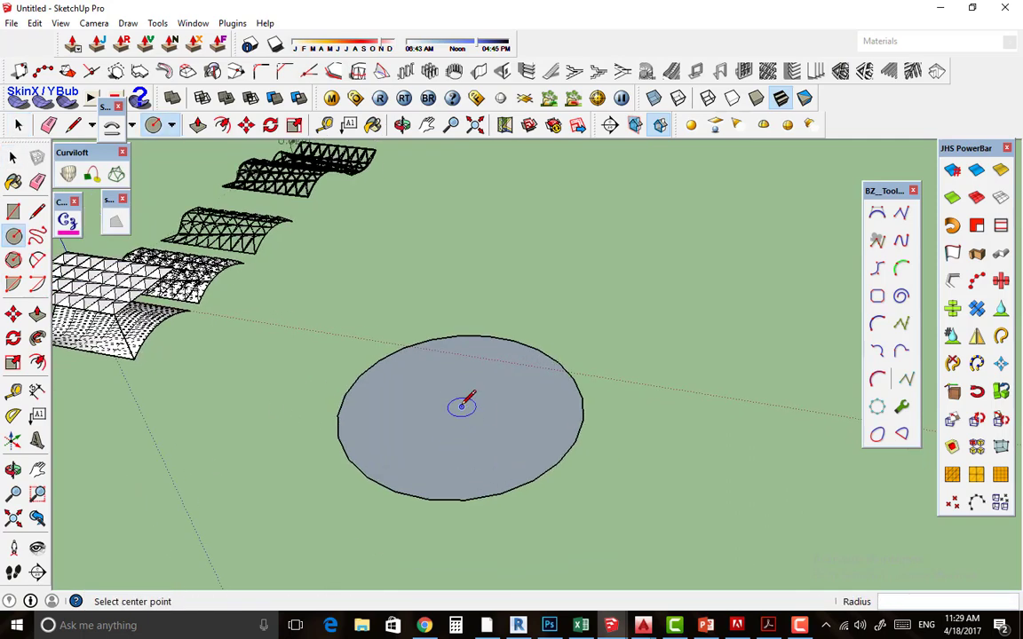
Draw a radius line from the disc's centre to its edge.
{"action": "key", "text": "l"}
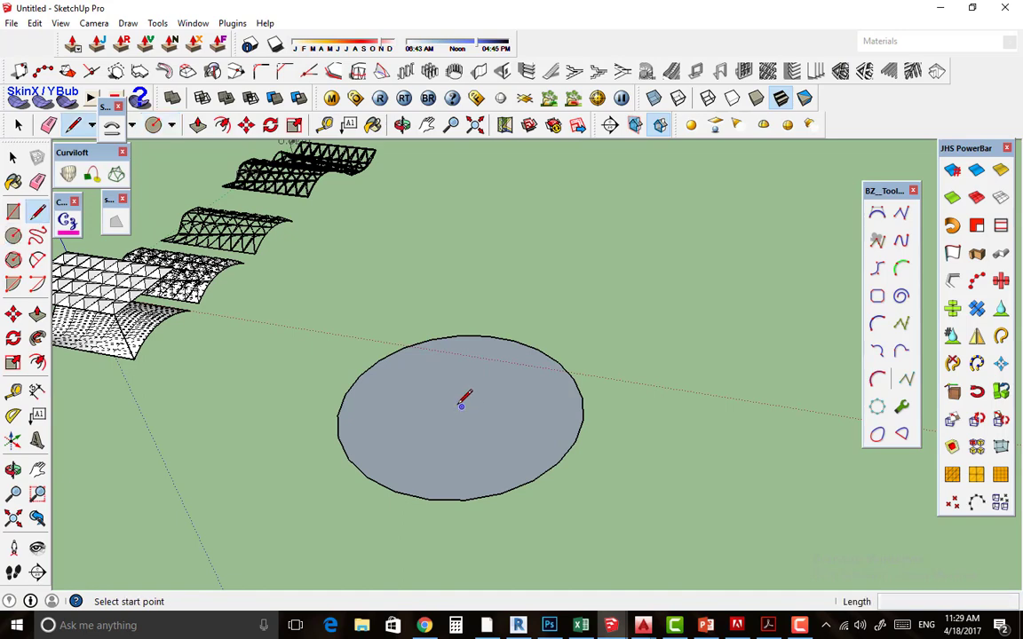
{"action": "left_click", "coordinate": [461, 406]}
{"action": "left_click", "coordinate": [382, 361]}
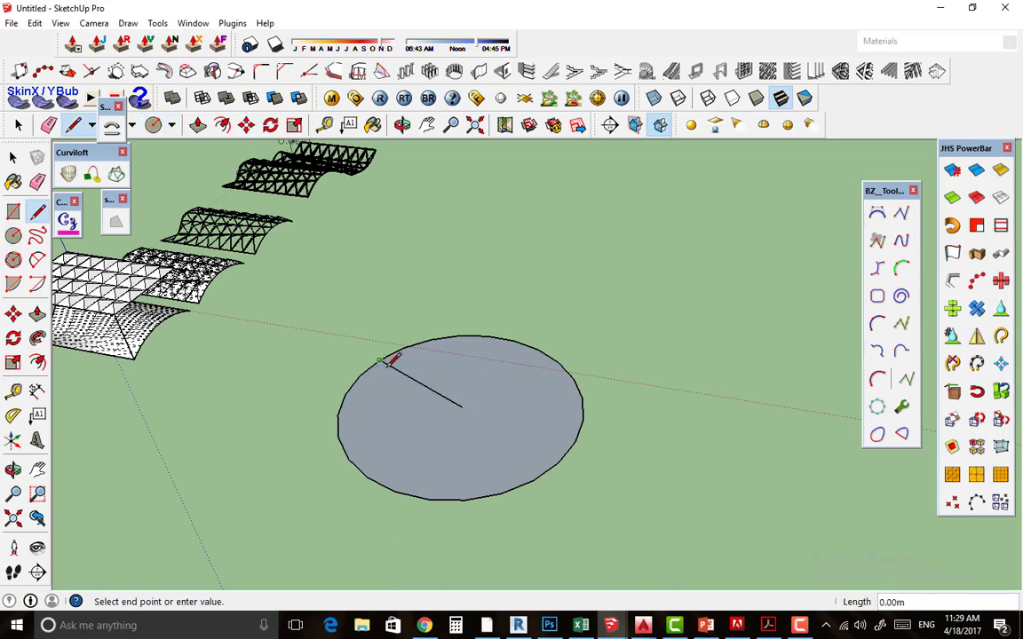
{"action": "scroll", "coordinate": [417, 364], "scroll_direction": "up", "scroll_amount": 2}
{"action": "scroll", "coordinate": [425, 365], "scroll_direction": "up", "scroll_amount": 1}
{"action": "key", "text": "space"}
Rotate-copy the radius line 15° around the disc centre to form a wedge.
{"action": "left_click", "coordinate": [424, 386]}
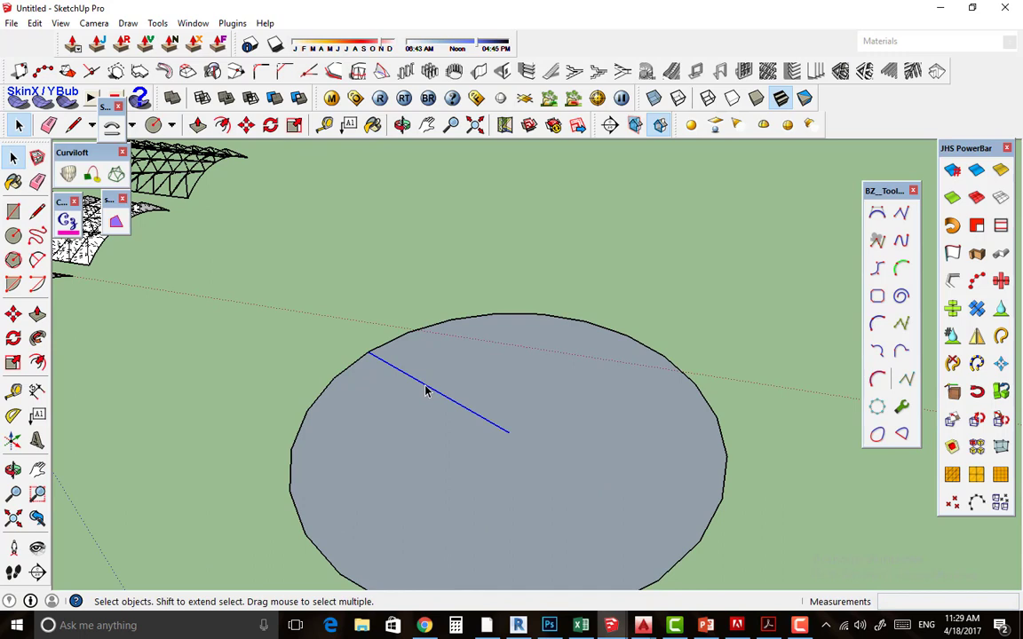
{"action": "left_click", "coordinate": [13, 337]}
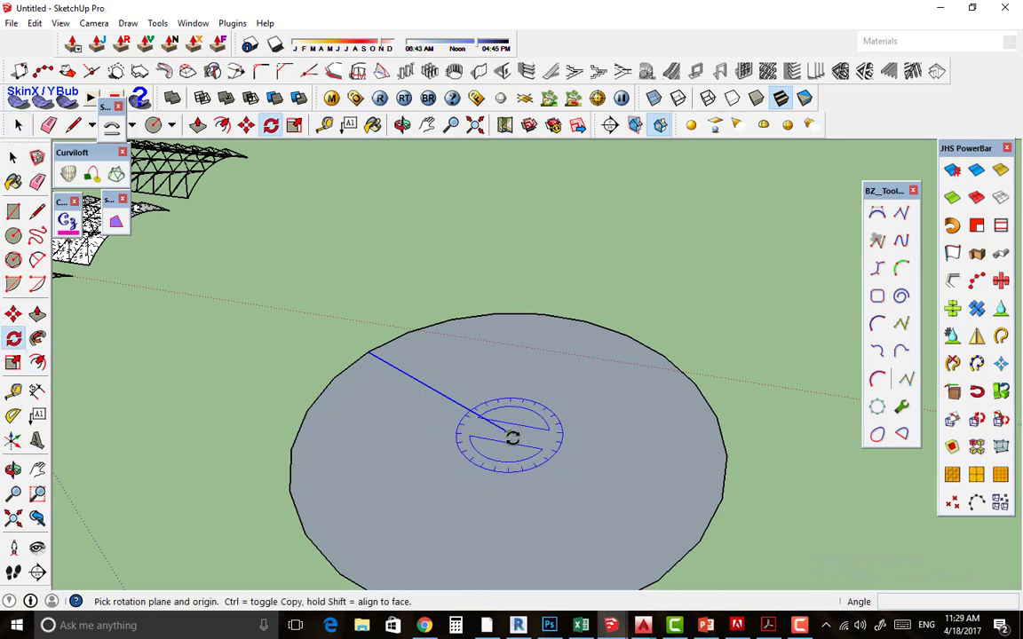
{"action": "left_click", "coordinate": [509, 432]}
{"action": "left_click", "coordinate": [372, 353]}
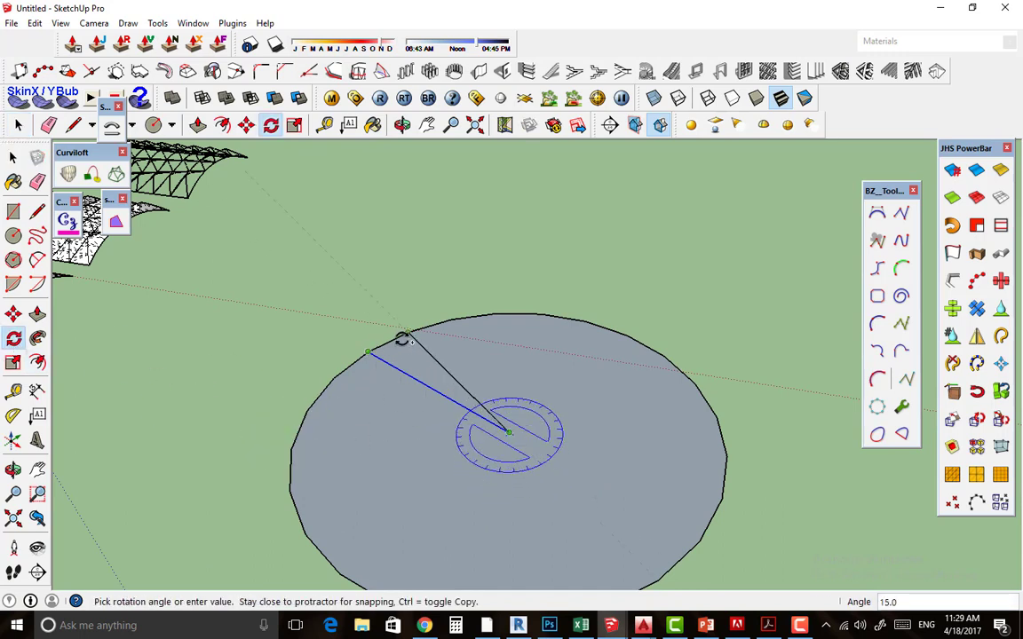
{"action": "left_click", "coordinate": [403, 341]}
{"action": "scroll", "coordinate": [409, 352], "scroll_direction": "up", "scroll_amount": 1}
{"action": "key", "text": "space"}
Select the wedge face and its outer edge between the two radii.
{"action": "left_click", "coordinate": [388, 342]}
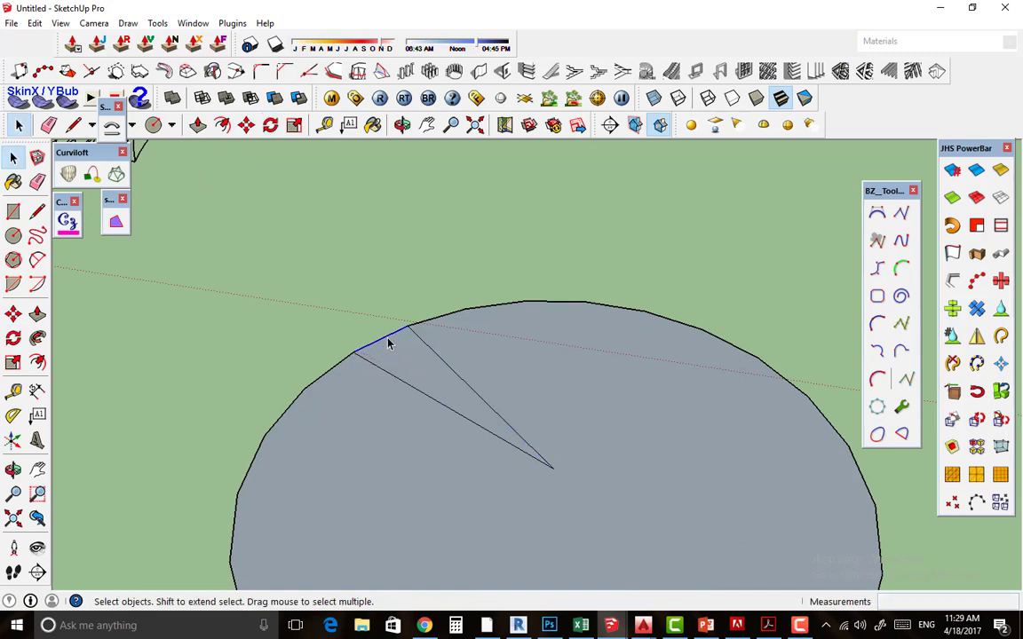
{"action": "key", "text": "l"}
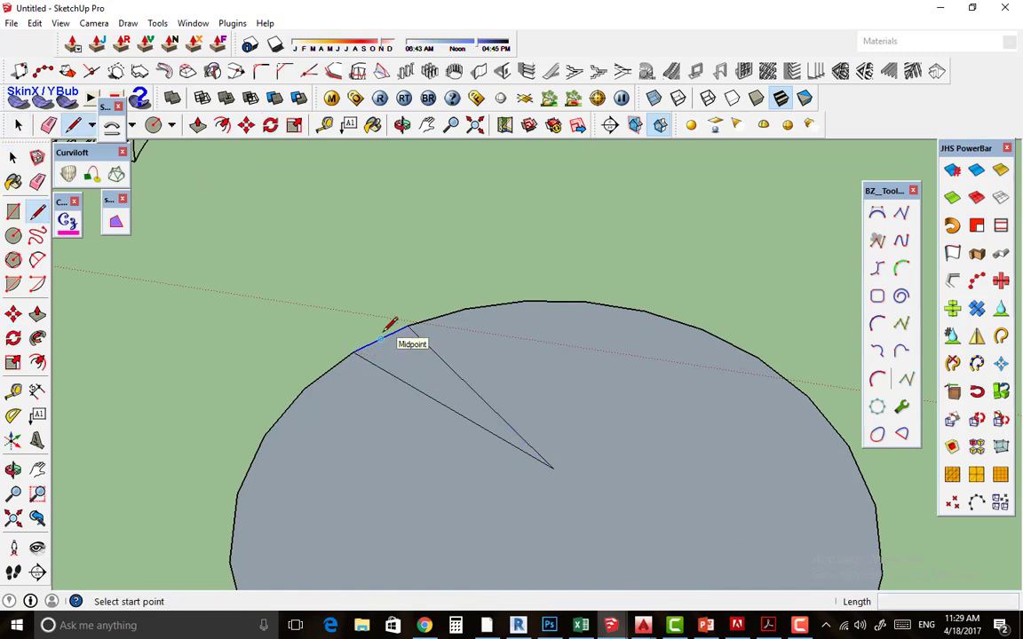
{"action": "left_click", "coordinate": [37, 363]}
{"action": "key", "text": "space"}
{"action": "left_click", "coordinate": [383, 343]}
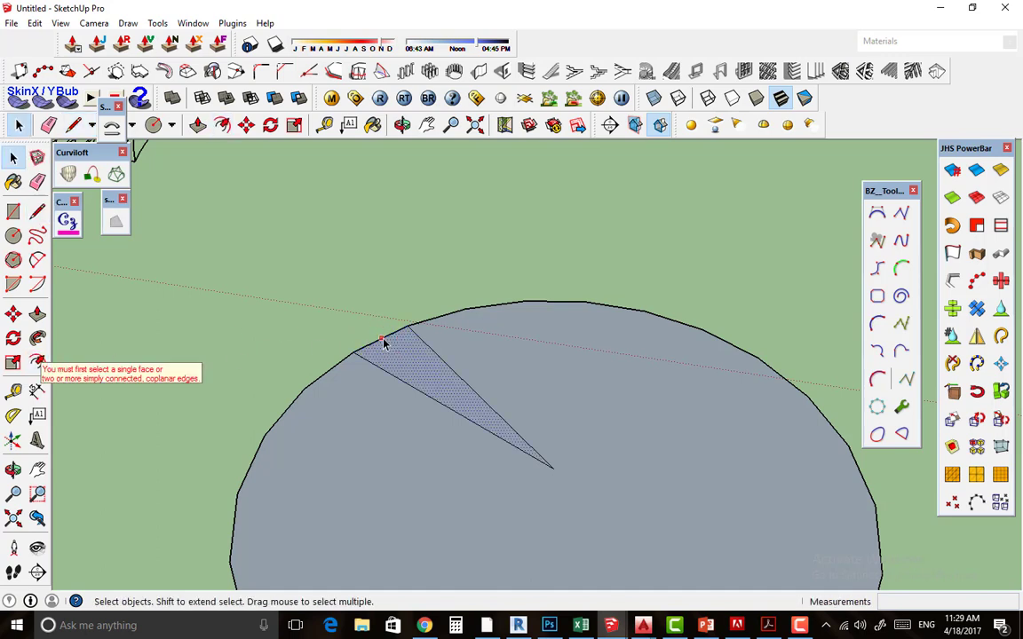
{"action": "left_click", "coordinate": [364, 351]}
Place a Tape Measure guide parallel to the wedge's outer edge, crossing the wedge.
{"action": "key", "text": "t"}
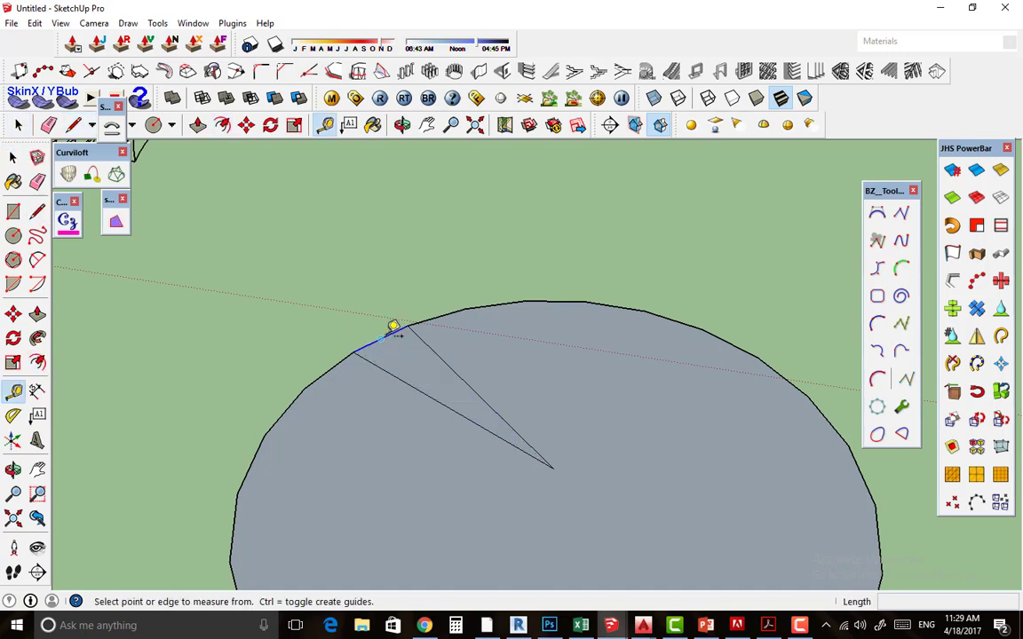
{"action": "left_click", "coordinate": [393, 334]}
{"action": "left_click", "coordinate": [451, 389]}
{"action": "scroll", "coordinate": [452, 390], "scroll_direction": "up", "scroll_amount": 1}
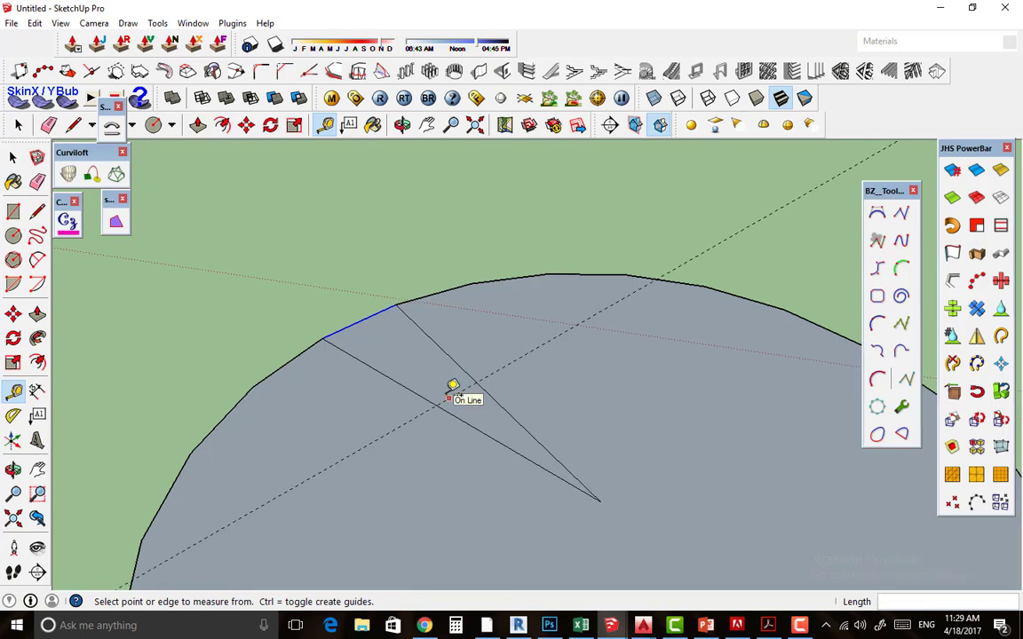
{"action": "key", "text": "l"}
{"action": "left_click", "coordinate": [436, 406]}
{"action": "key", "text": "space"}
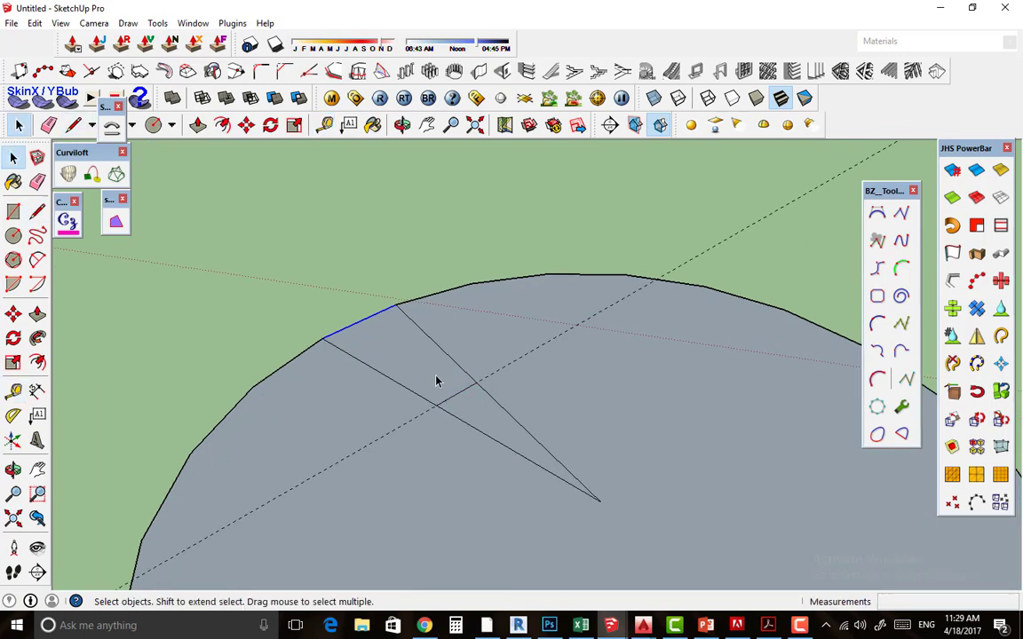
{"action": "left_click", "coordinate": [424, 383]}
Group the wedge face, make it a component, and open it for editing.
{"action": "right_click", "coordinate": [423, 384]}
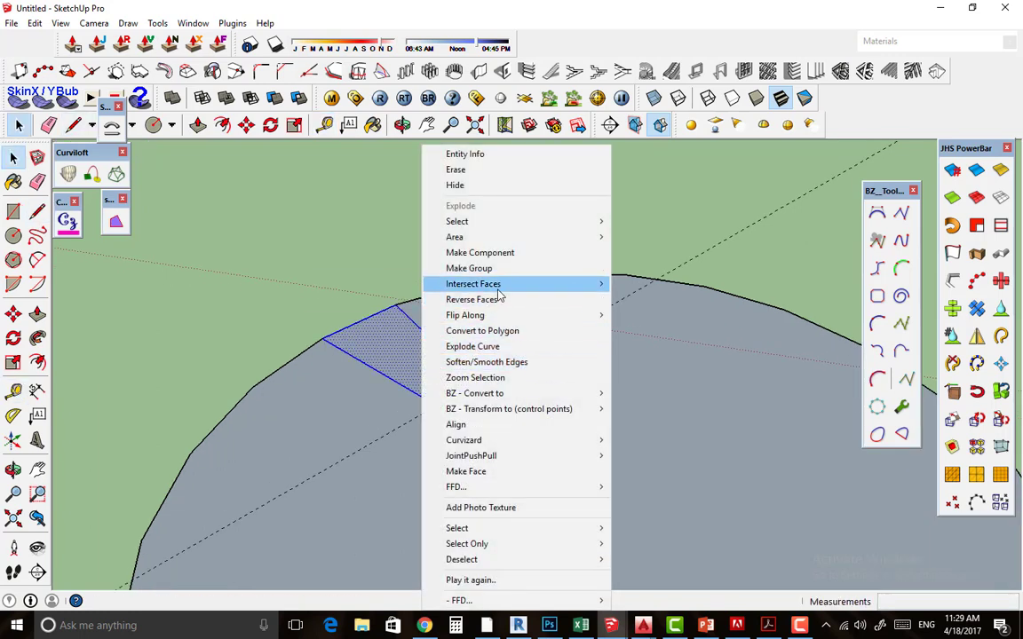
{"action": "left_click", "coordinate": [470, 268]}
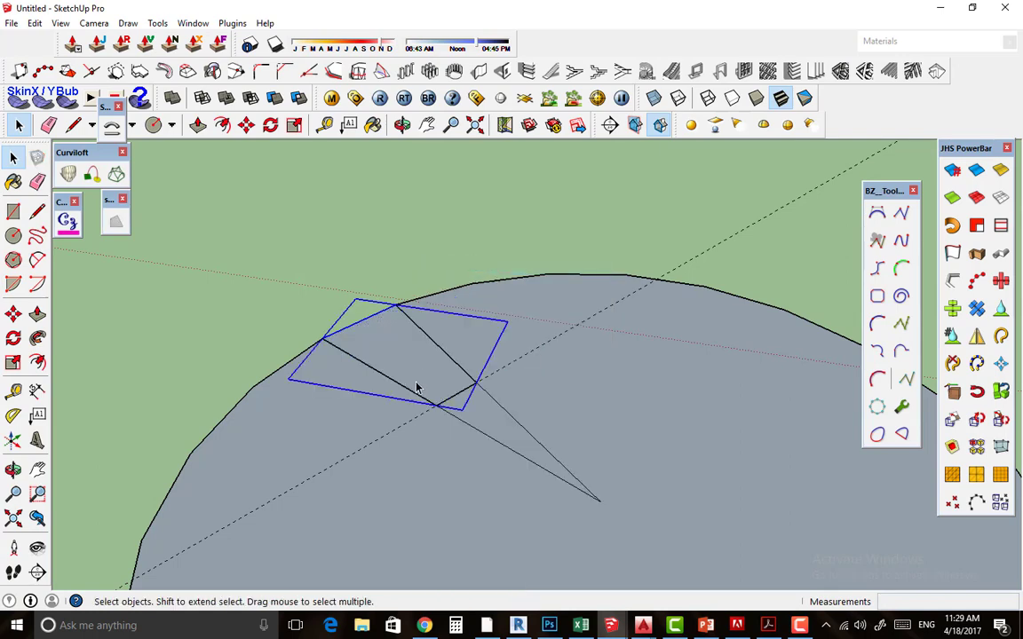
{"action": "right_click", "coordinate": [418, 383]}
{"action": "left_click", "coordinate": [472, 324]}
{"action": "double_click", "coordinate": [427, 371]}
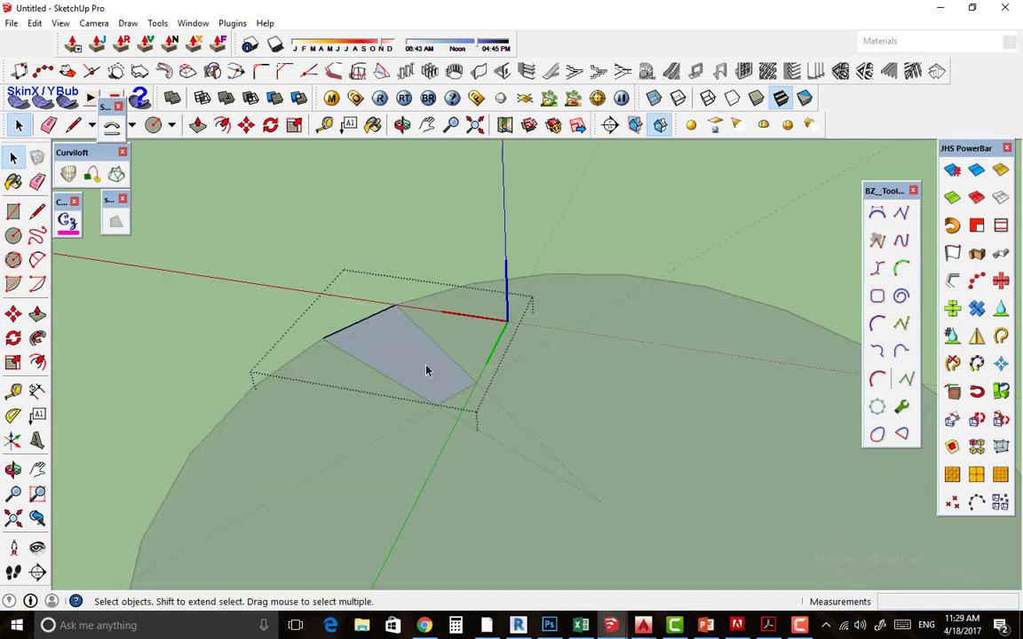
Push/Pull the wedge face up, then back out the too-tall extrusion.
{"action": "key", "text": "p"}
{"action": "left_click", "coordinate": [427, 373]}
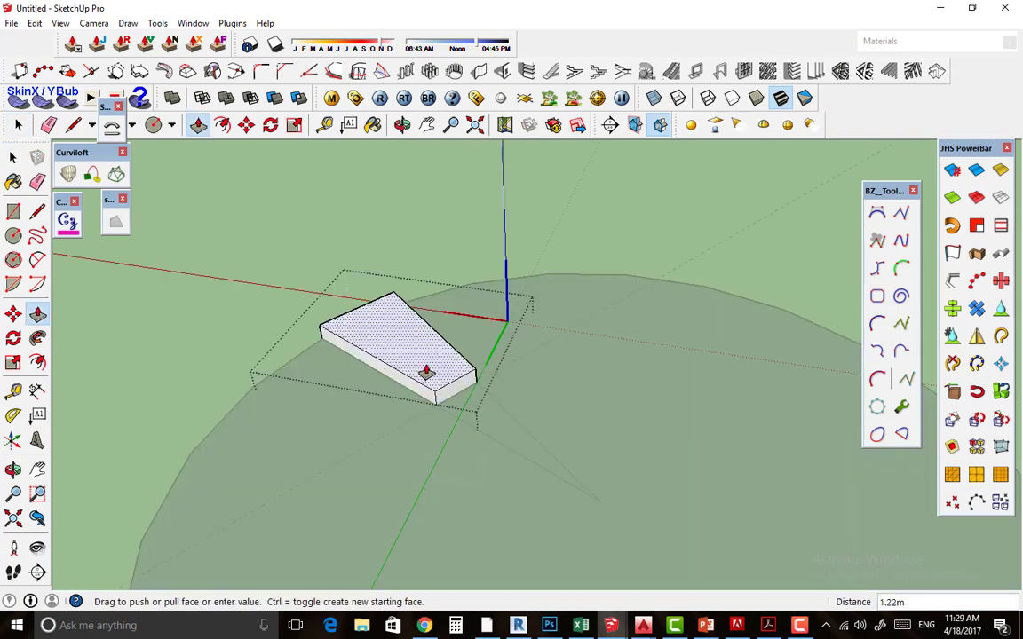
{"action": "key", "text": "Return"}
{"action": "key", "text": "space"}
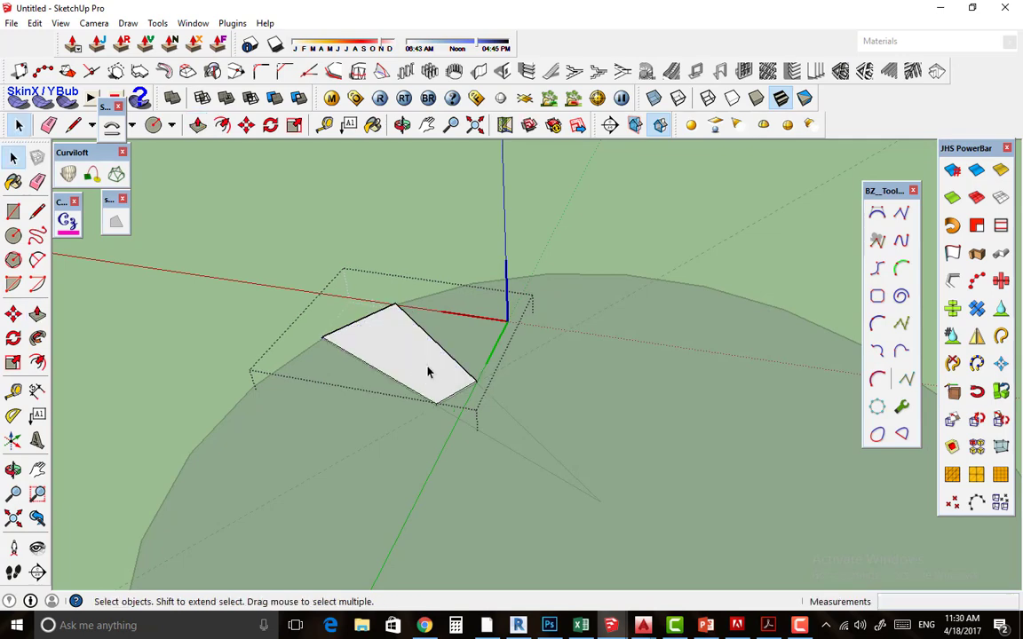
{"action": "scroll", "coordinate": [429, 372], "scroll_direction": "up", "scroll_amount": 2}
{"action": "scroll", "coordinate": [448, 388], "scroll_direction": "up", "scroll_amount": 2}
{"action": "scroll", "coordinate": [449, 388], "scroll_direction": "down", "scroll_amount": 2}
{"action": "scroll", "coordinate": [436, 372], "scroll_direction": "down", "scroll_amount": 1}
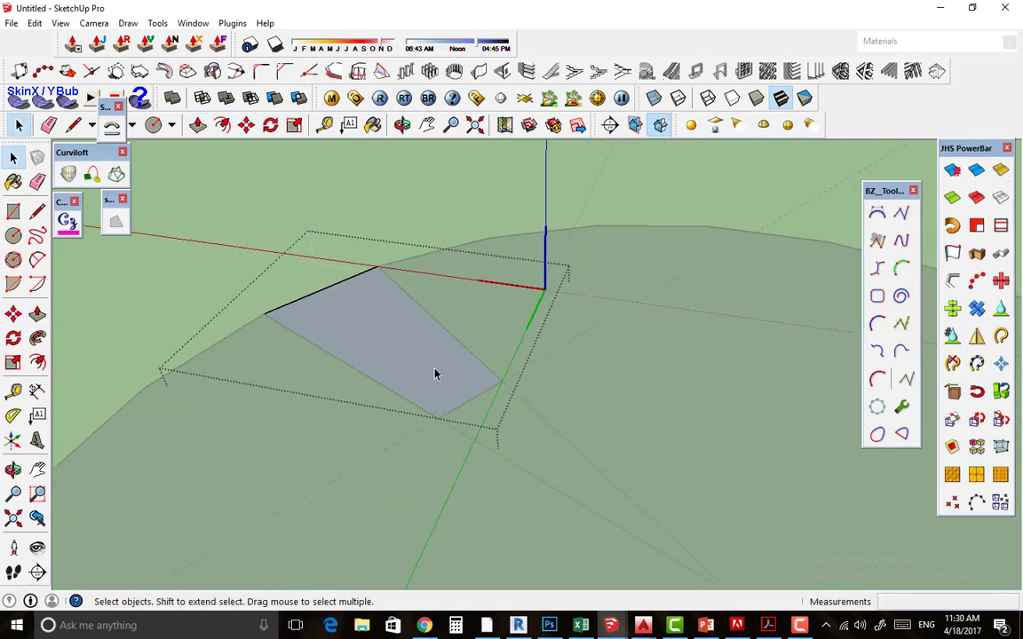
Extrude the wedge into a slab about 0.94m thick and close the component.
{"action": "key", "text": "p"}
{"action": "left_click", "coordinate": [415, 368]}
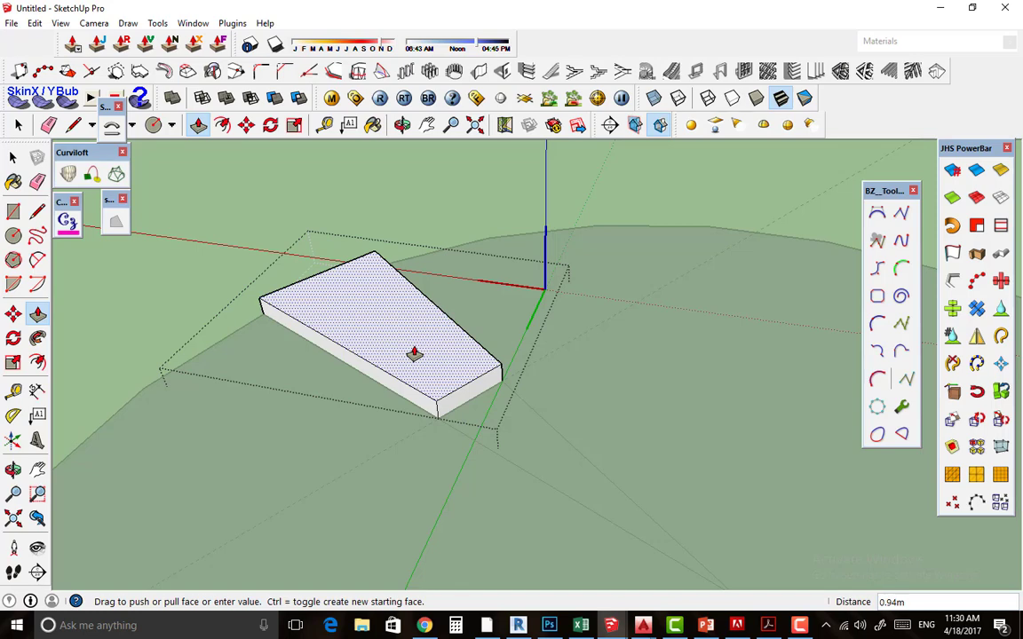
{"action": "mouse_move", "coordinate": [414, 354]}
{"action": "middle_mouse_down"}
{"action": "mouse_move", "coordinate": [418, 342]}
{"action": "mouse_move", "coordinate": [404, 348]}
{"action": "middle_mouse_up"}
{"action": "key", "text": "space"}
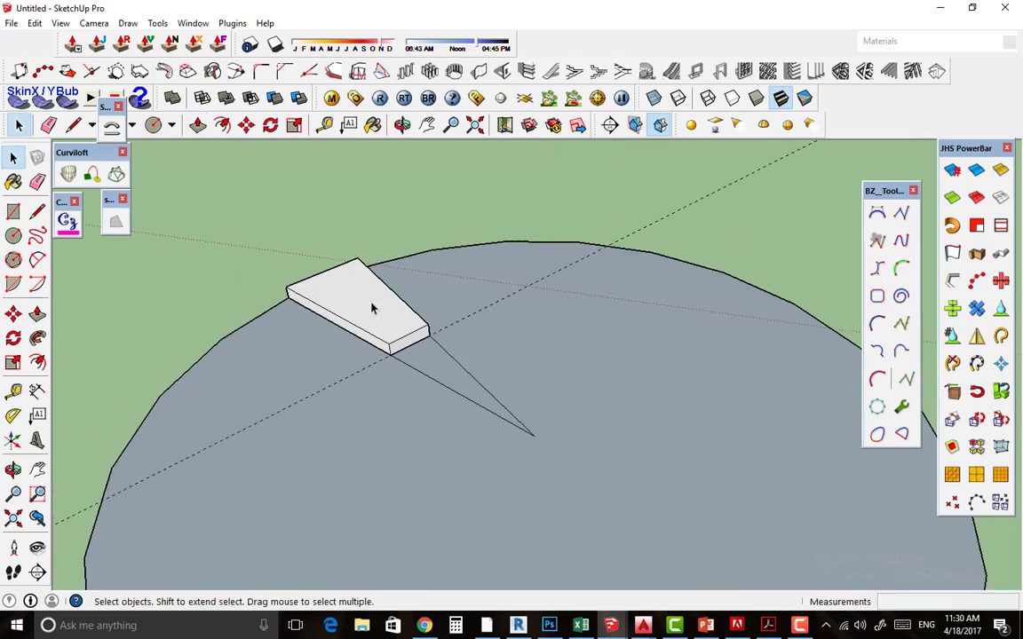
{"action": "left_click", "coordinate": [404, 348]}
{"action": "scroll", "coordinate": [404, 348], "scroll_direction": "up", "scroll_amount": 1}
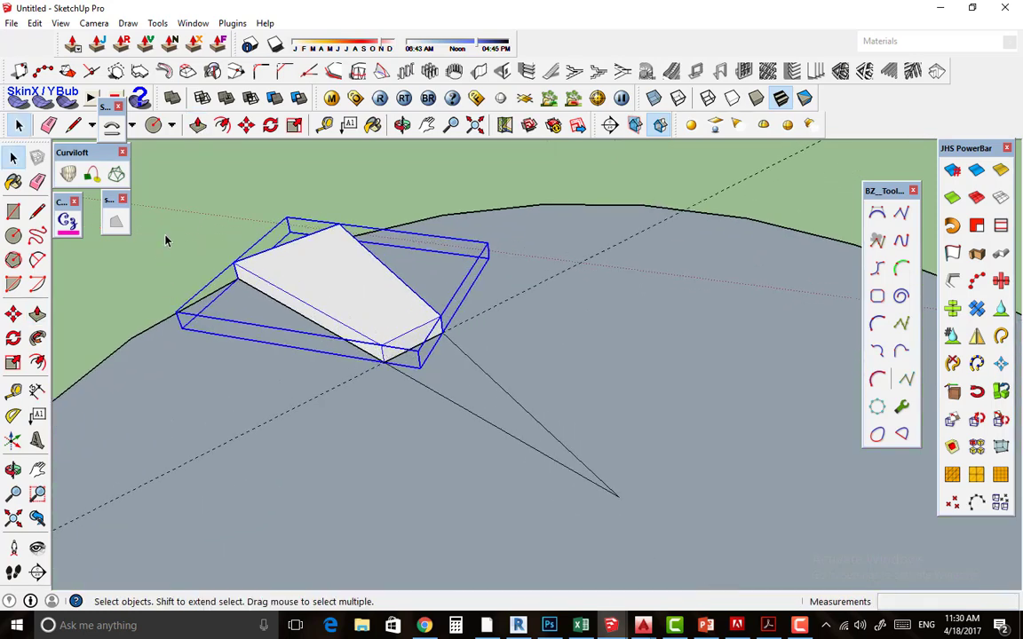
Rotate-copy the step slab 15° about the disc's centre.
{"action": "left_click", "coordinate": [166, 240]}
{"action": "left_click", "coordinate": [397, 333]}
{"action": "key", "text": "m"}
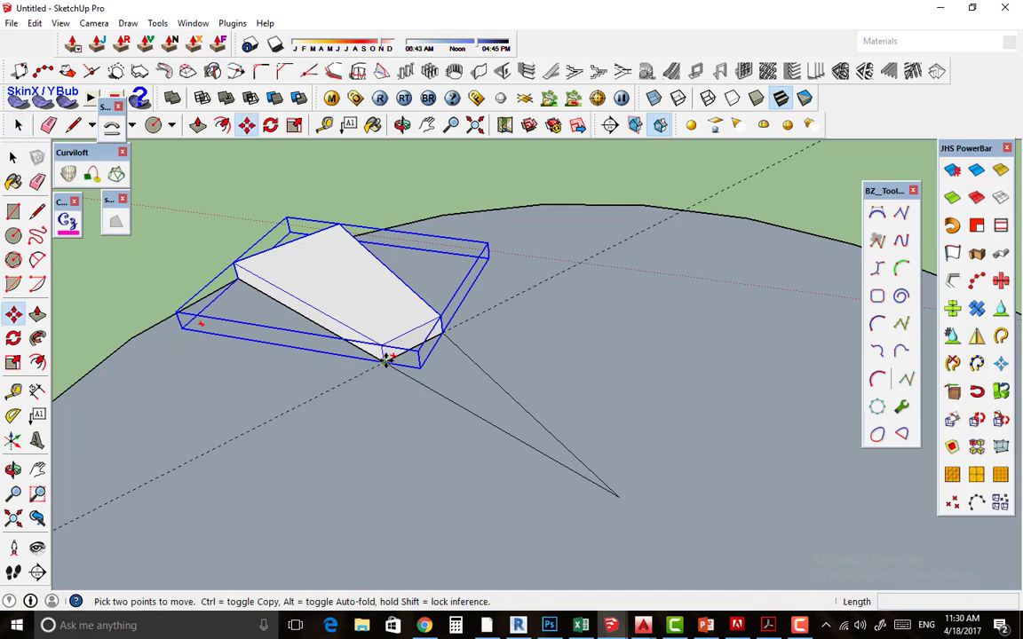
{"action": "left_click", "coordinate": [384, 359]}
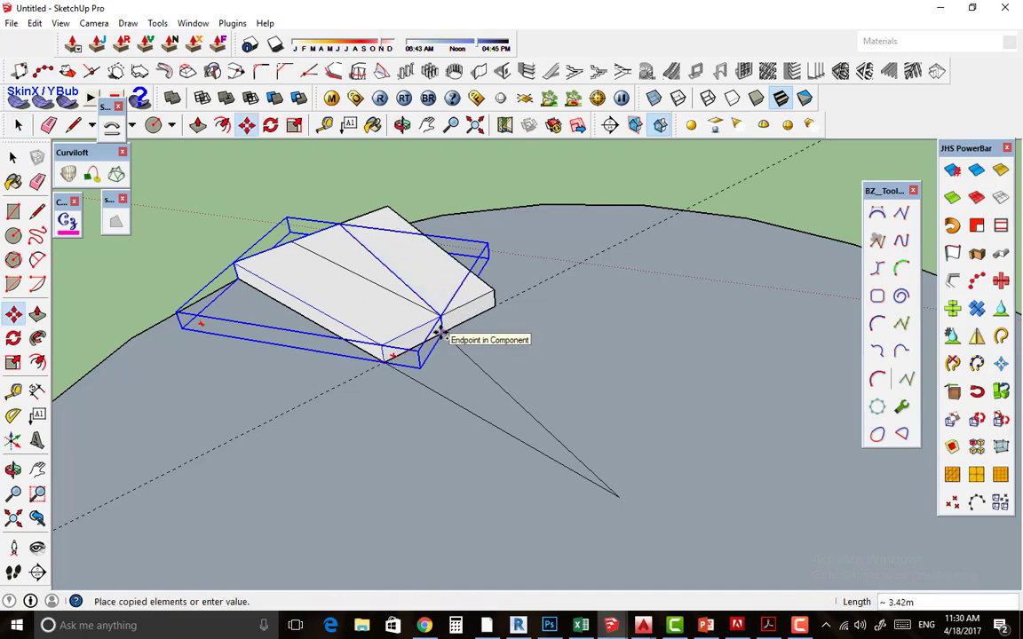
{"action": "key", "text": "Escape"}
{"action": "scroll", "coordinate": [405, 325], "scroll_direction": "down", "scroll_amount": 2}
{"action": "left_click", "coordinate": [14, 338]}
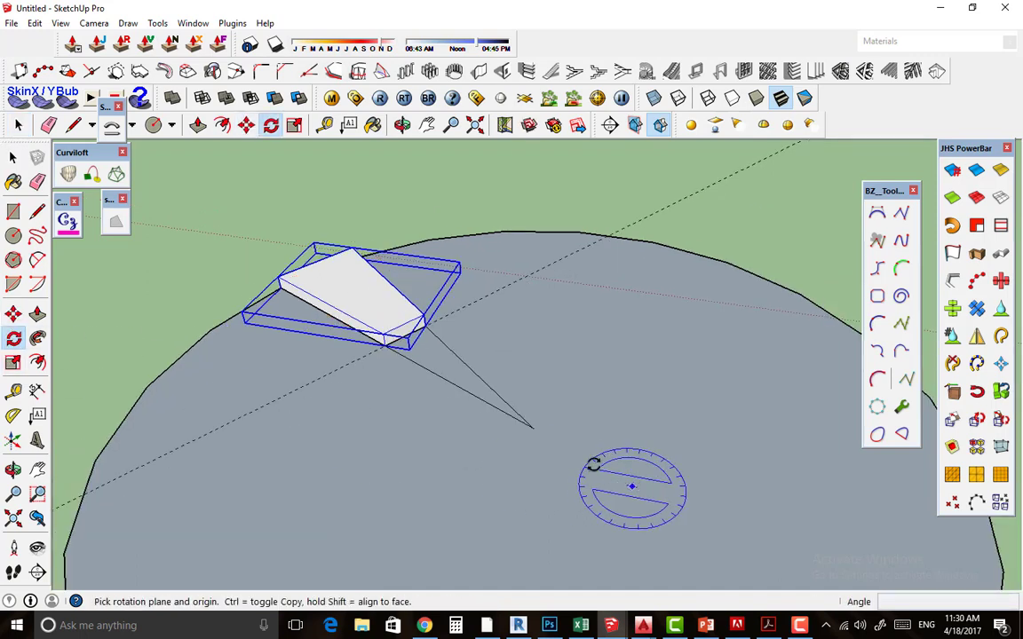
{"action": "left_click", "coordinate": [531, 429]}
{"action": "scroll", "coordinate": [462, 367], "scroll_direction": "up", "scroll_amount": 2}
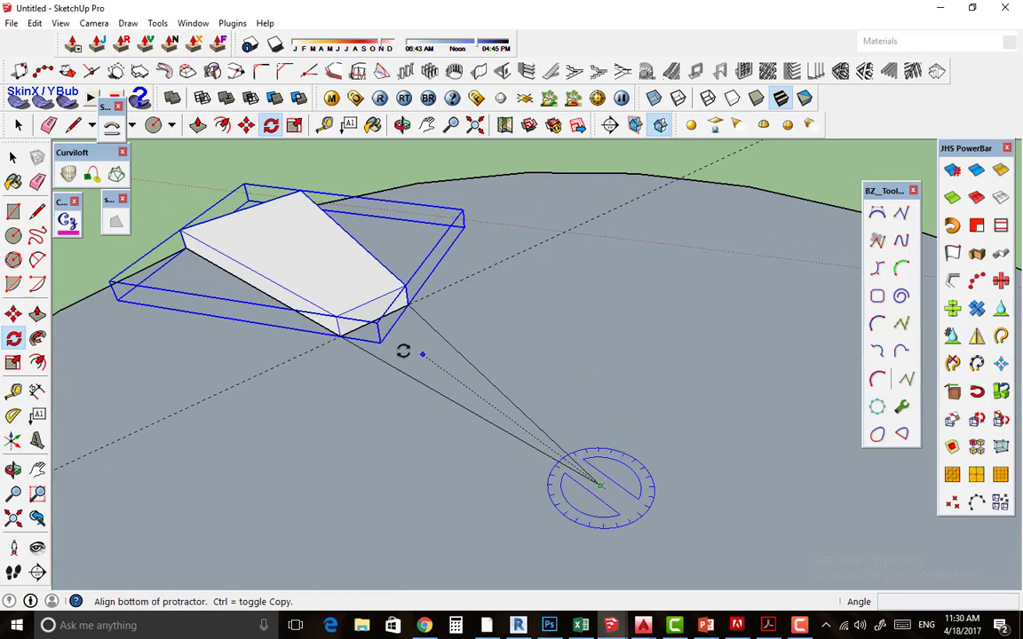
{"action": "left_click", "coordinate": [340, 334]}
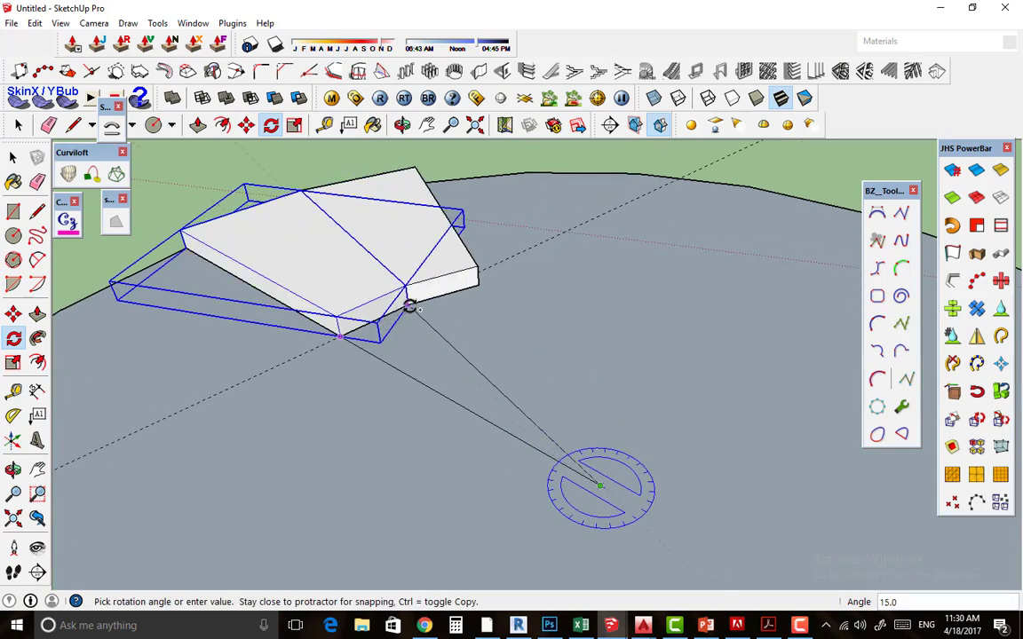
{"action": "left_click", "coordinate": [409, 302]}
Raise the rotated slab copy with the Move tool.
{"action": "left_click", "coordinate": [13, 313]}
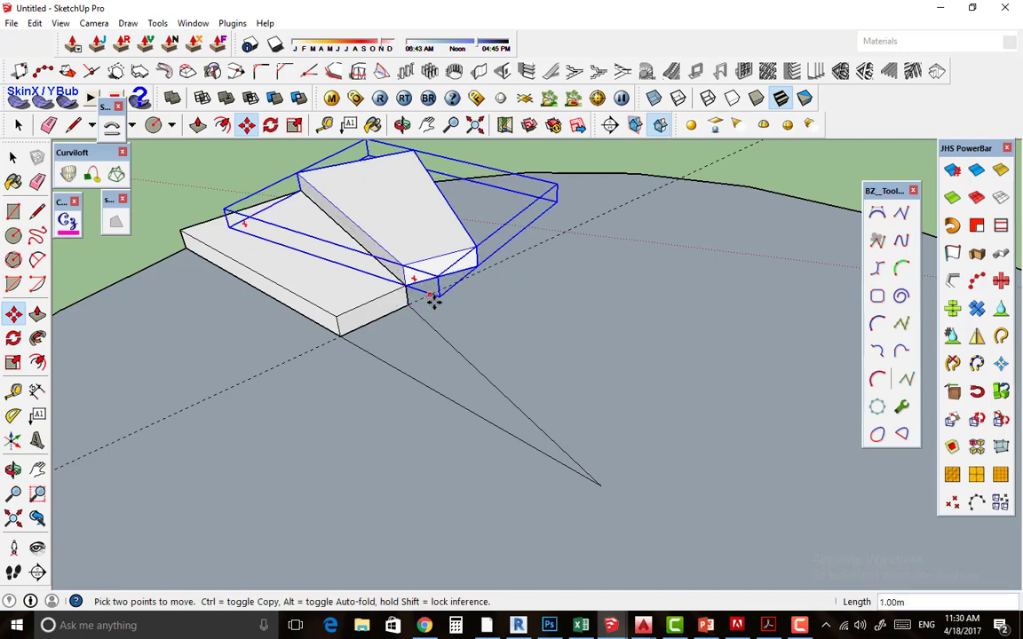
{"action": "scroll", "coordinate": [391, 288], "scroll_direction": "down", "scroll_amount": 2}
{"action": "scroll", "coordinate": [391, 289], "scroll_direction": "up", "scroll_amount": 2}
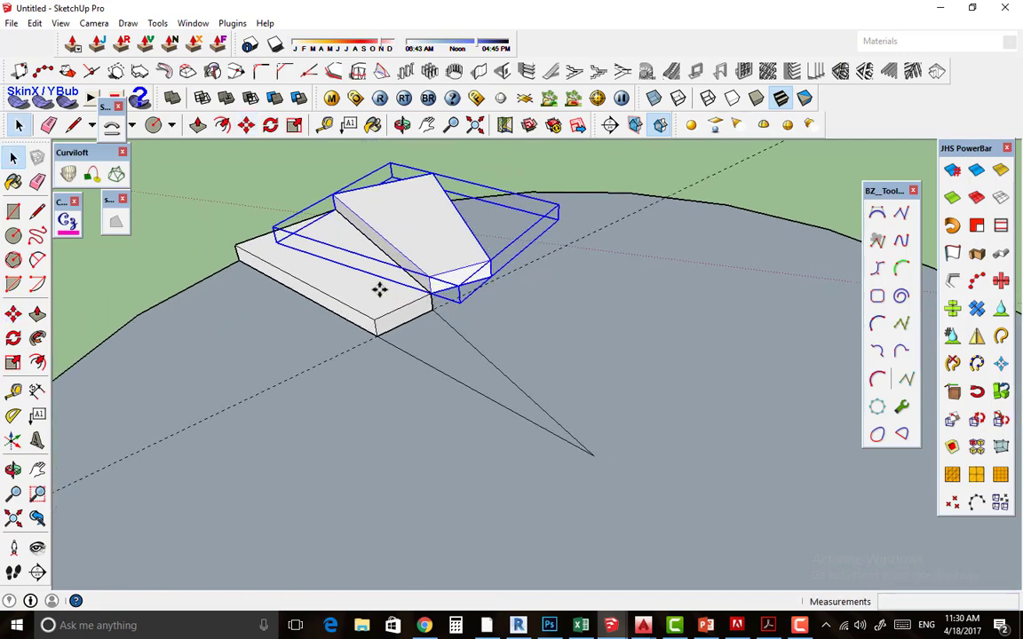
{"action": "key", "text": "space"}
{"action": "scroll", "coordinate": [455, 314], "scroll_direction": "down", "scroll_amount": 1}
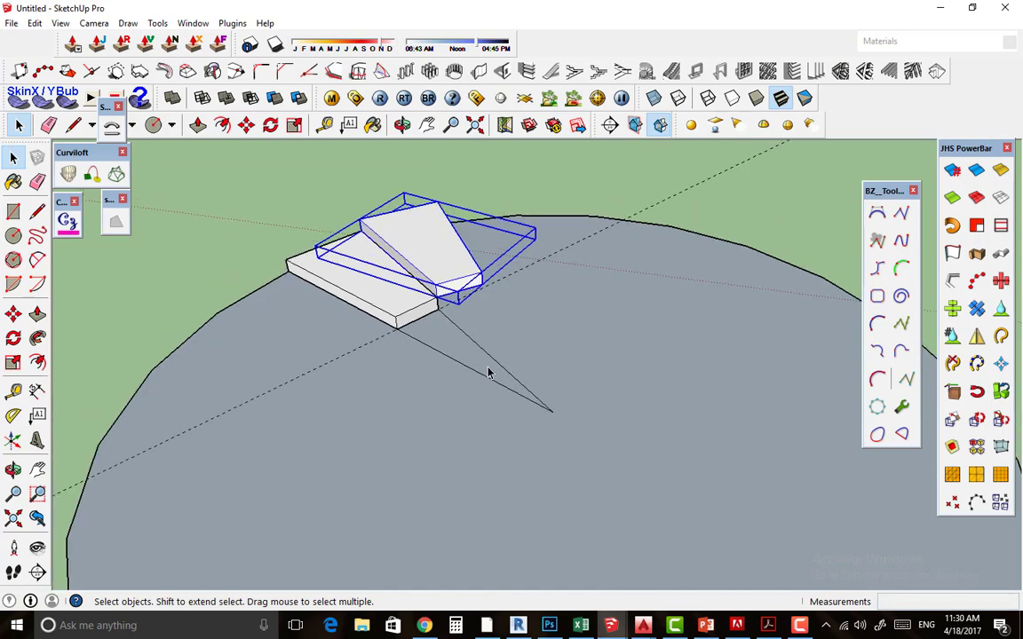
Repeat the raised 15° copy several times with Play it again, completing the spiral stair.
{"action": "left_click", "coordinate": [391, 306]}
{"action": "right_click", "coordinate": [391, 306]}
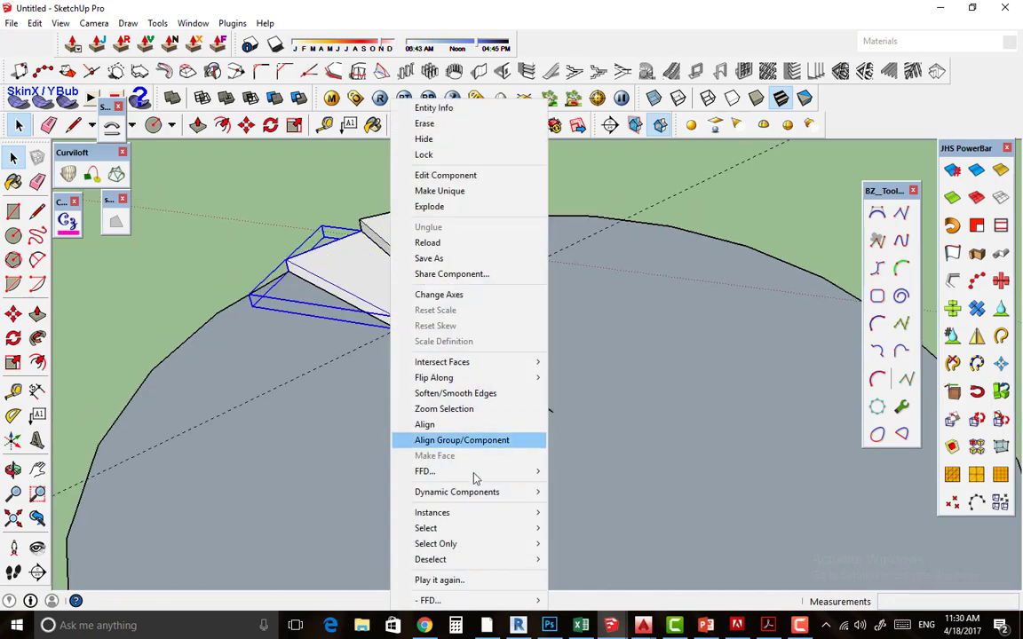
{"action": "left_click", "coordinate": [469, 578]}
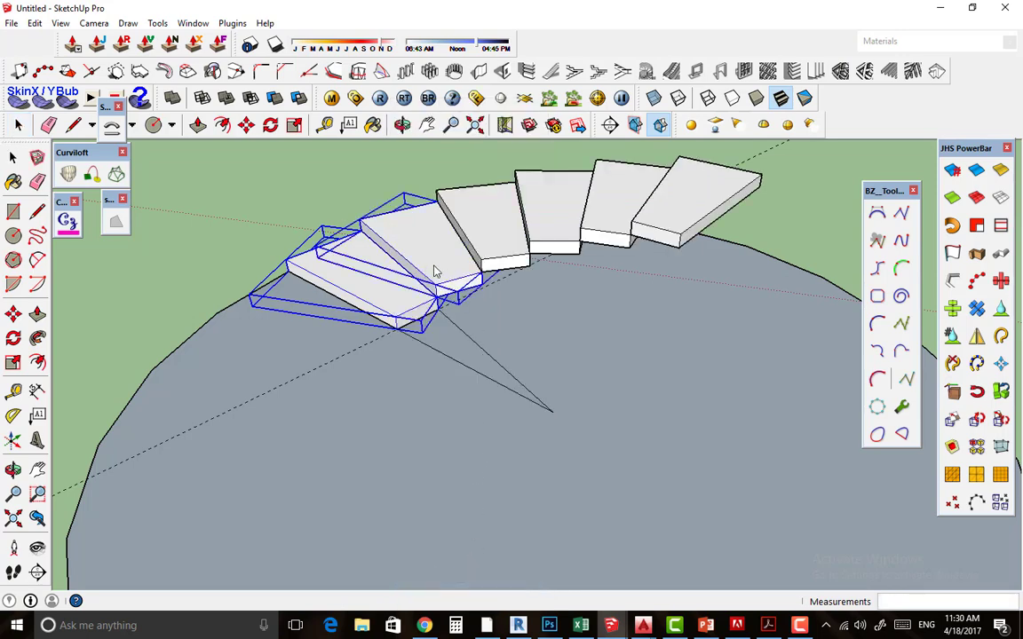
{"action": "scroll", "coordinate": [435, 270], "scroll_direction": "down", "scroll_amount": 5}
{"action": "mouse_move", "coordinate": [497, 373]}
{"action": "middle_mouse_down"}
{"action": "mouse_move", "coordinate": [722, 408]}
{"action": "mouse_move", "coordinate": [559, 365]}
{"action": "mouse_move", "coordinate": [589, 342]}
{"action": "mouse_move", "coordinate": [562, 384]}
{"action": "mouse_move", "coordinate": [600, 321]}
{"action": "mouse_move", "coordinate": [627, 345]}
{"action": "middle_mouse_up"}
{"action": "scroll", "coordinate": [561, 383], "scroll_direction": "up", "scroll_amount": 3}
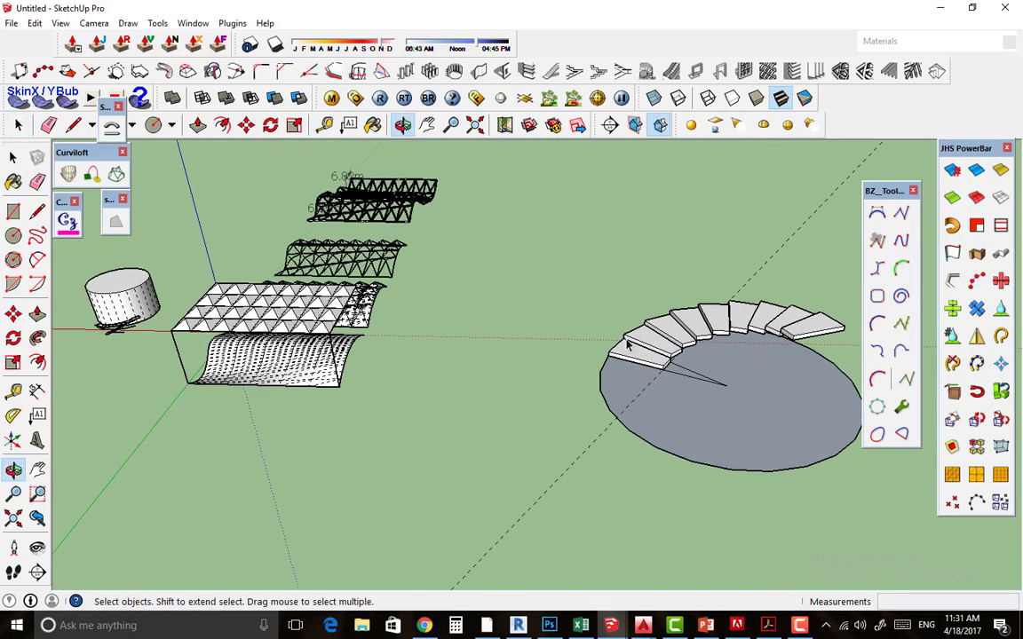
Start a circle on the bottom stair tread, then cancel it and zoom back out.
{"action": "scroll", "coordinate": [627, 344], "scroll_direction": "up", "scroll_amount": 2}
{"action": "scroll", "coordinate": [613, 351], "scroll_direction": "up", "scroll_amount": 2}
{"action": "scroll", "coordinate": [600, 354], "scroll_direction": "up", "scroll_amount": 2}
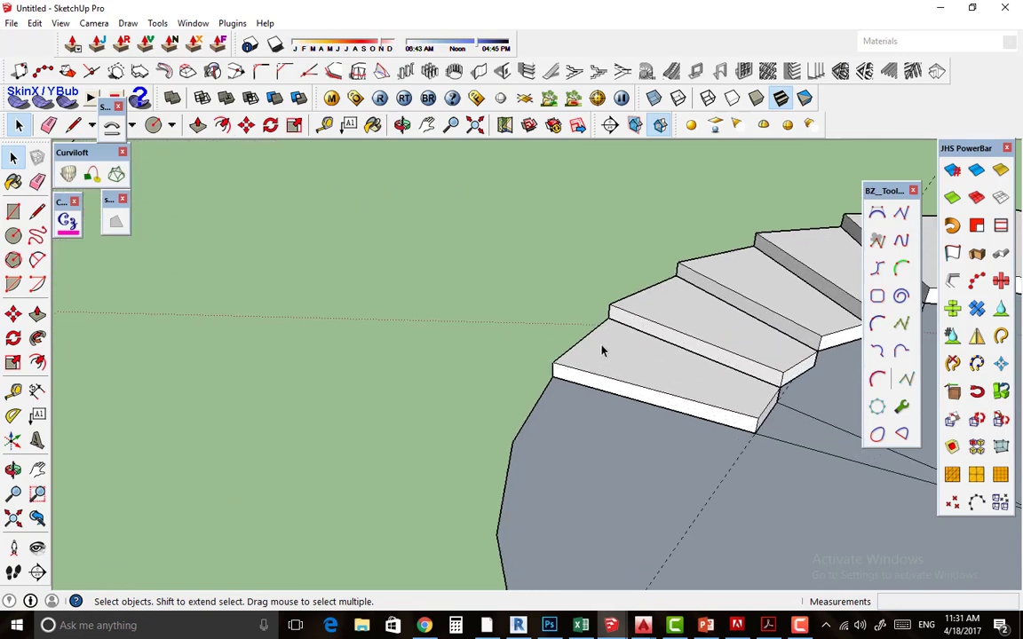
{"action": "key", "text": "c"}
{"action": "left_click", "coordinate": [591, 340]}
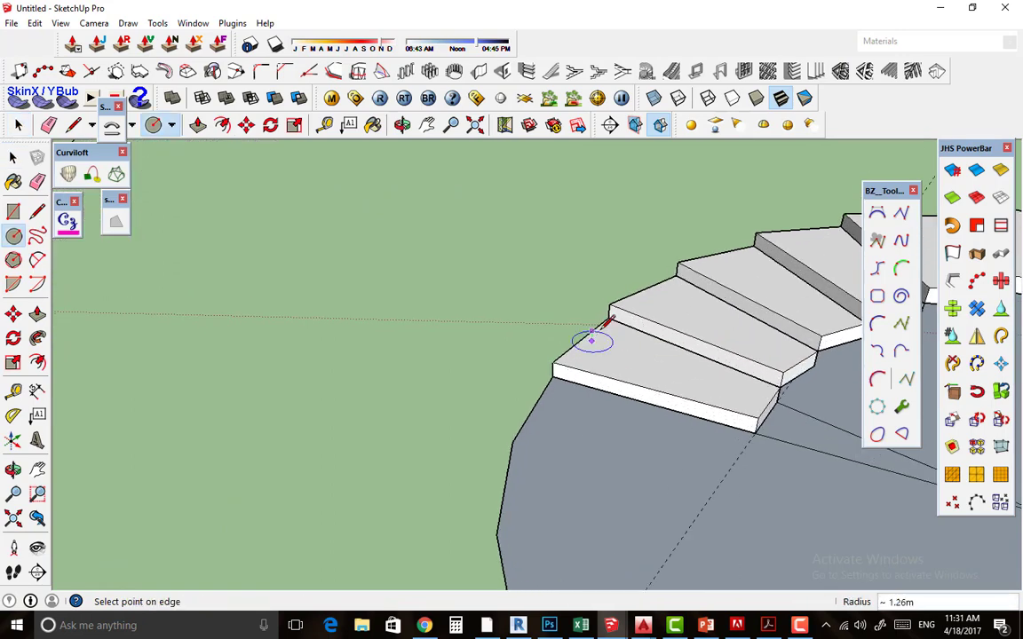
{"action": "key", "text": "Escape"}
{"action": "scroll", "coordinate": [471, 311], "scroll_direction": "down", "scroll_amount": 2}
{"action": "scroll", "coordinate": [468, 308], "scroll_direction": "down", "scroll_amount": 2}
{"action": "scroll", "coordinate": [476, 306], "scroll_direction": "down", "scroll_amount": 2}
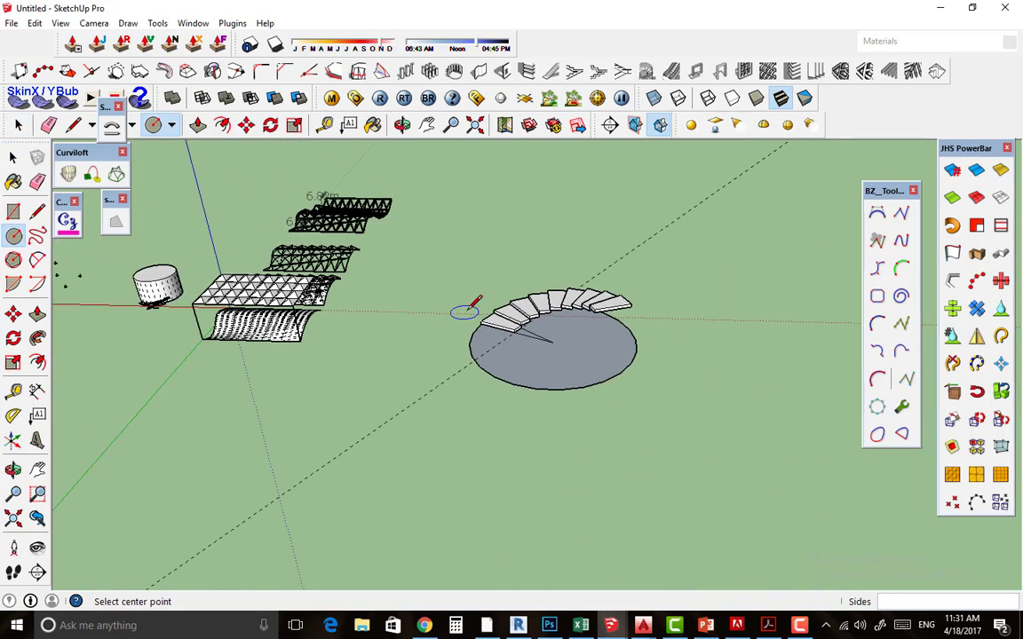
{"action": "scroll", "coordinate": [480, 329], "scroll_direction": "down", "scroll_amount": 1}
{"action": "key", "text": "space"}
{"action": "scroll", "coordinate": [480, 338], "scroll_direction": "down", "scroll_amount": 2}
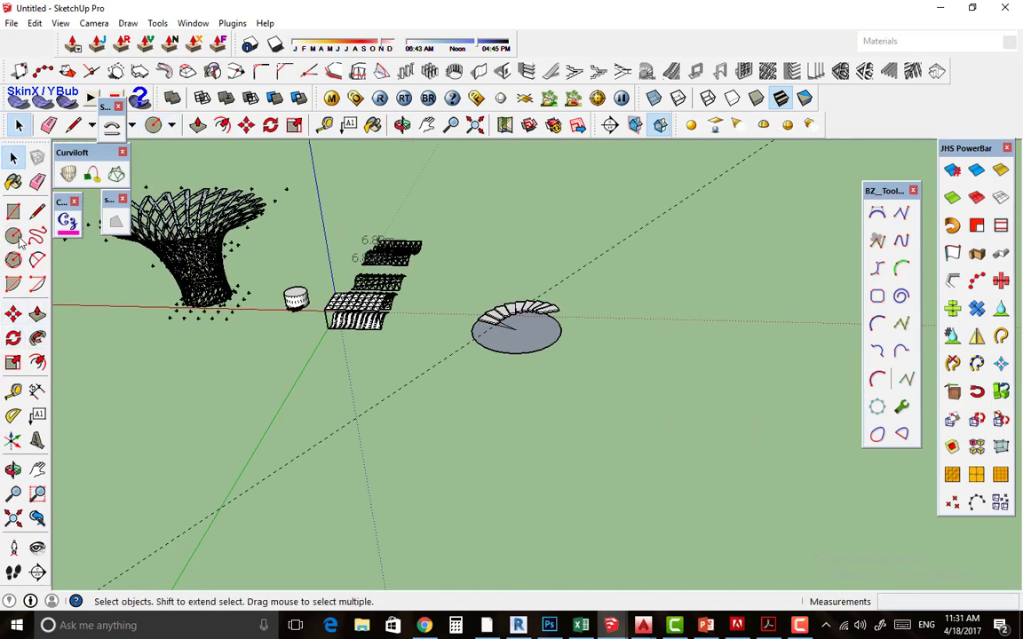
Draw an S-shaped Bezier curve on the ground using start, end and two control points.
{"action": "left_click", "coordinate": [876, 214]}
{"action": "scroll", "coordinate": [413, 431], "scroll_direction": "up", "scroll_amount": 1}
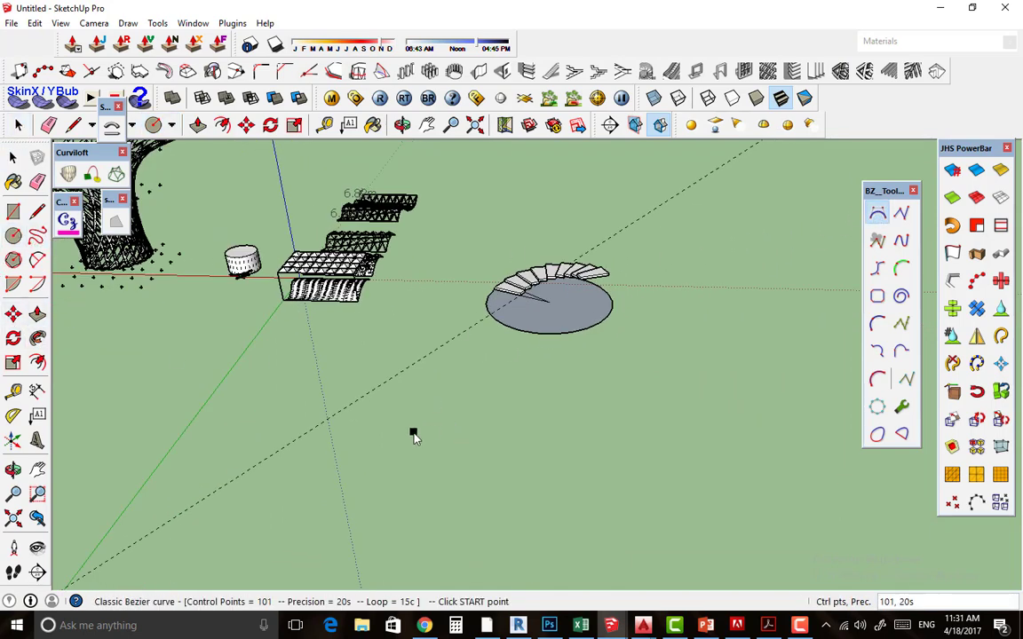
{"action": "scroll", "coordinate": [413, 431], "scroll_direction": "up", "scroll_amount": 1}
{"action": "left_click", "coordinate": [412, 432]}
{"action": "left_click", "coordinate": [789, 444]}
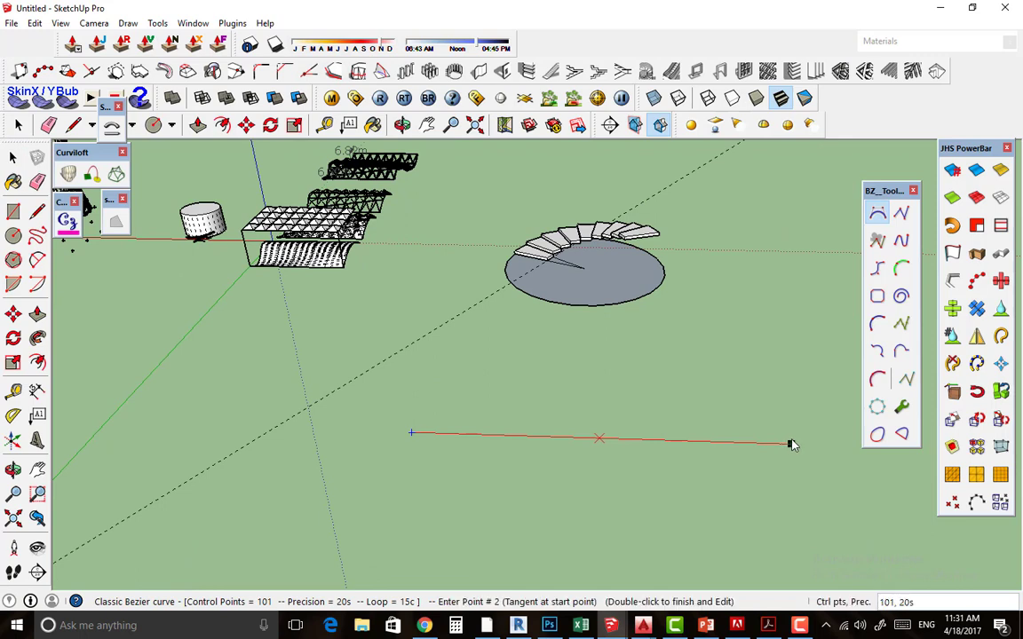
{"action": "left_click", "coordinate": [668, 518]}
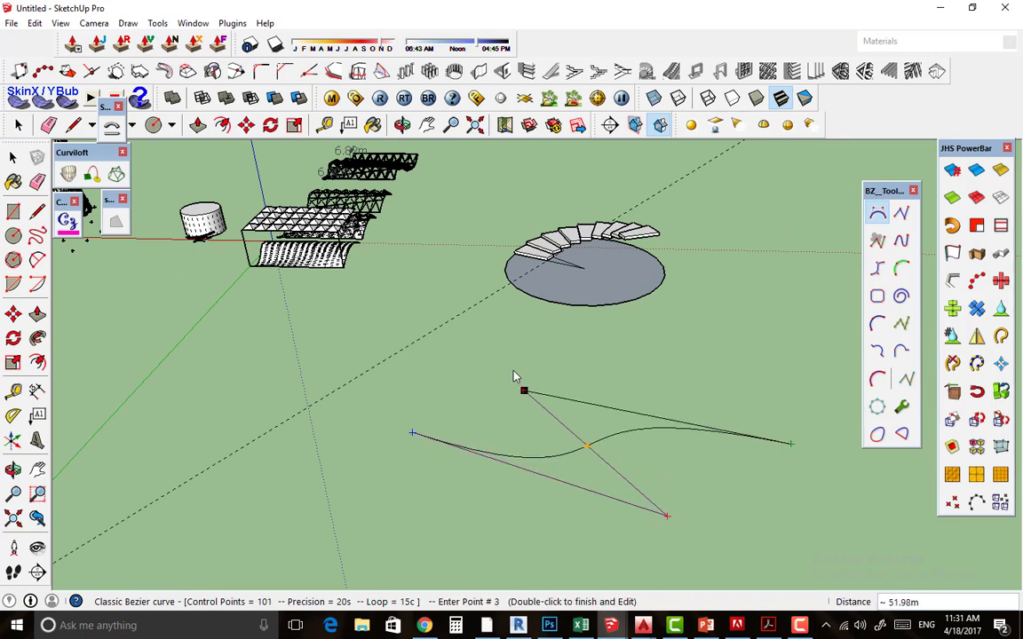
{"action": "double_click", "coordinate": [485, 335]}
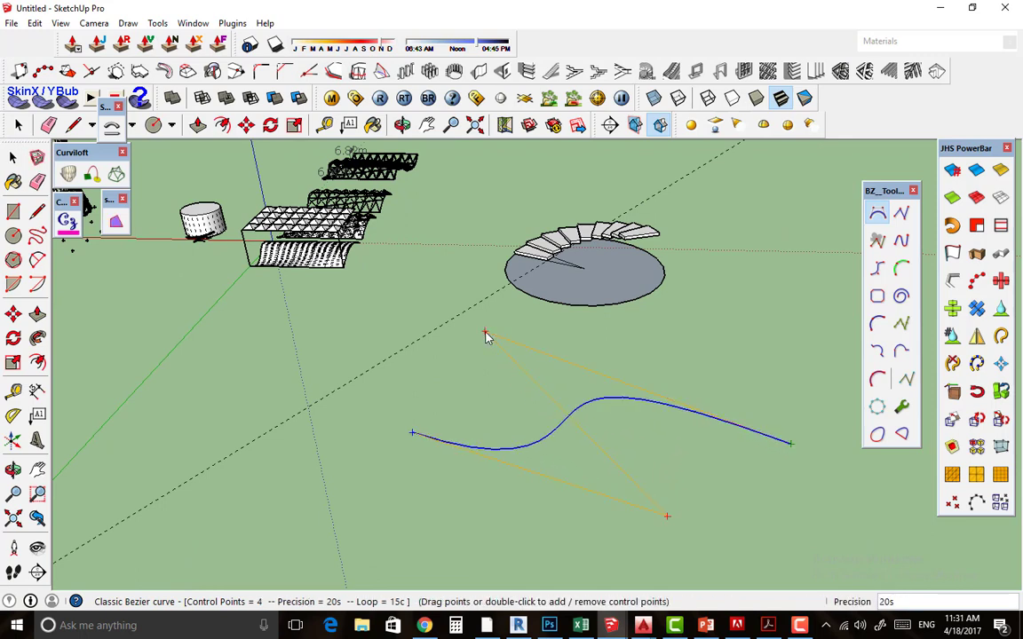
{"action": "key", "text": "space"}
Draw a small circle of radius 0.7 on the ground below the curve.
{"action": "left_click", "coordinate": [492, 380]}
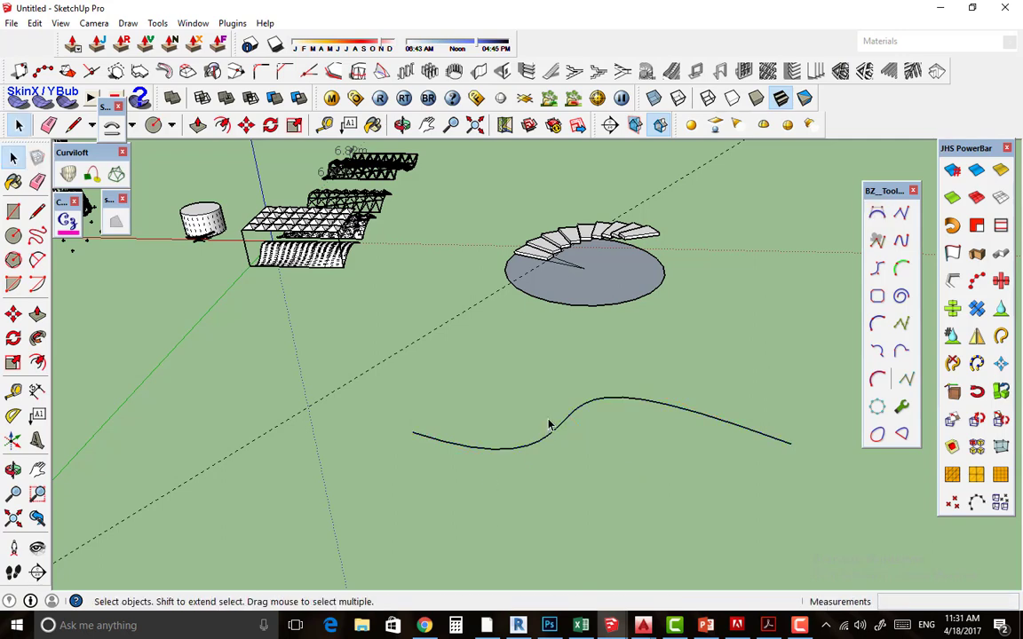
{"action": "middle_click_drag", "start_coordinate": [492, 388], "coordinate": [555, 439]}
{"action": "scroll", "coordinate": [555, 439], "scroll_direction": "up", "scroll_amount": 2}
{"action": "key", "text": "c"}
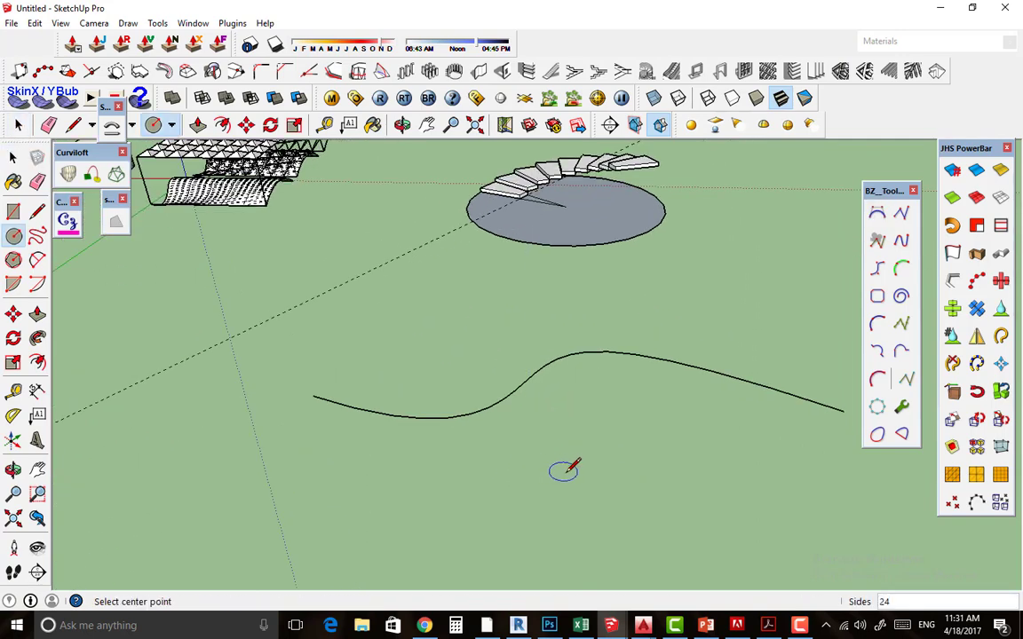
{"action": "left_click", "coordinate": [581, 483]}
{"action": "left_click", "coordinate": [593, 459]}
{"action": "key", "text": "ctrl+z"}
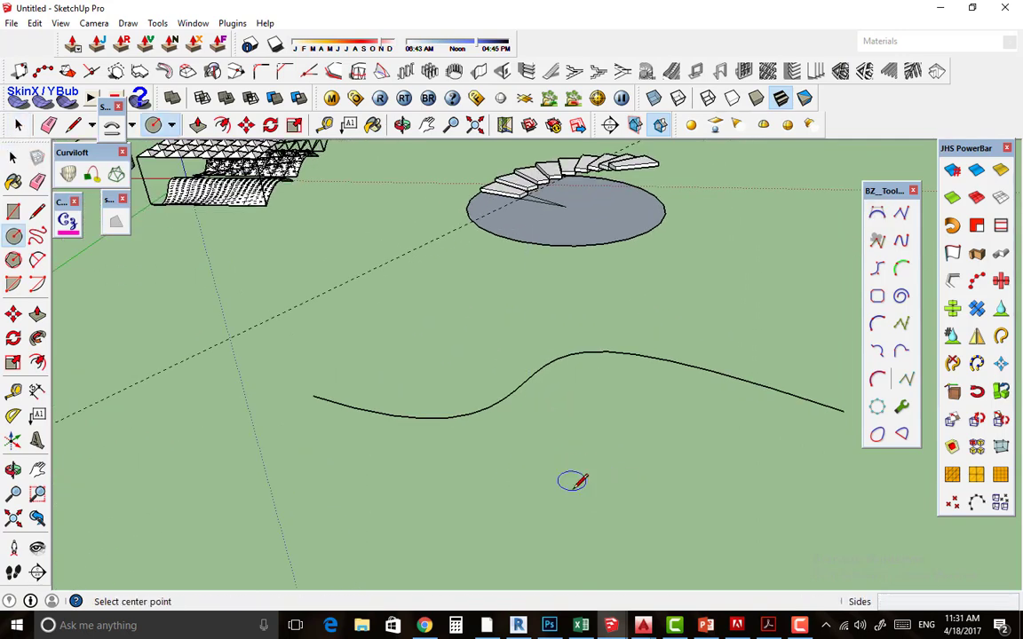
{"action": "left_click", "coordinate": [576, 494]}
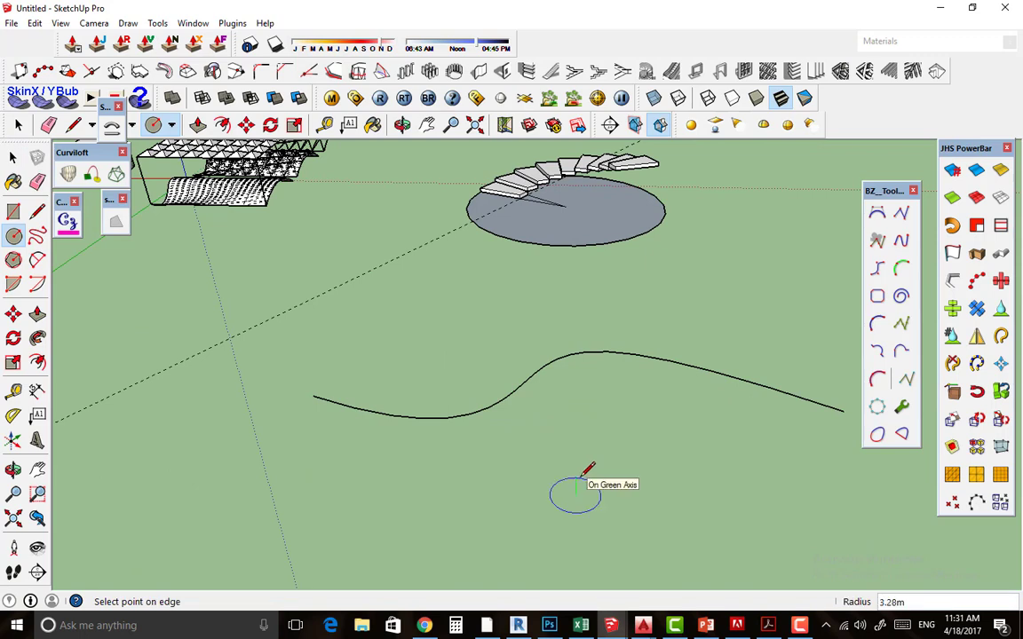
{"action": "type", "text": "7"}
{"action": "key", "text": "Return"}
Push/Pull the small circle upward into a slender cylindrical post.
{"action": "key", "text": "p"}
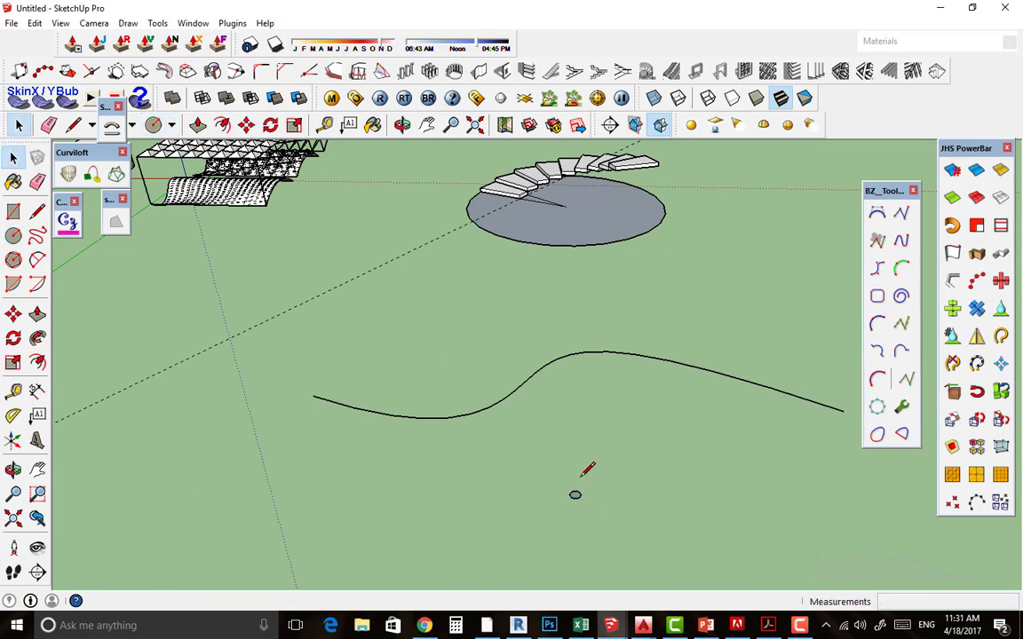
{"action": "left_click", "coordinate": [576, 494]}
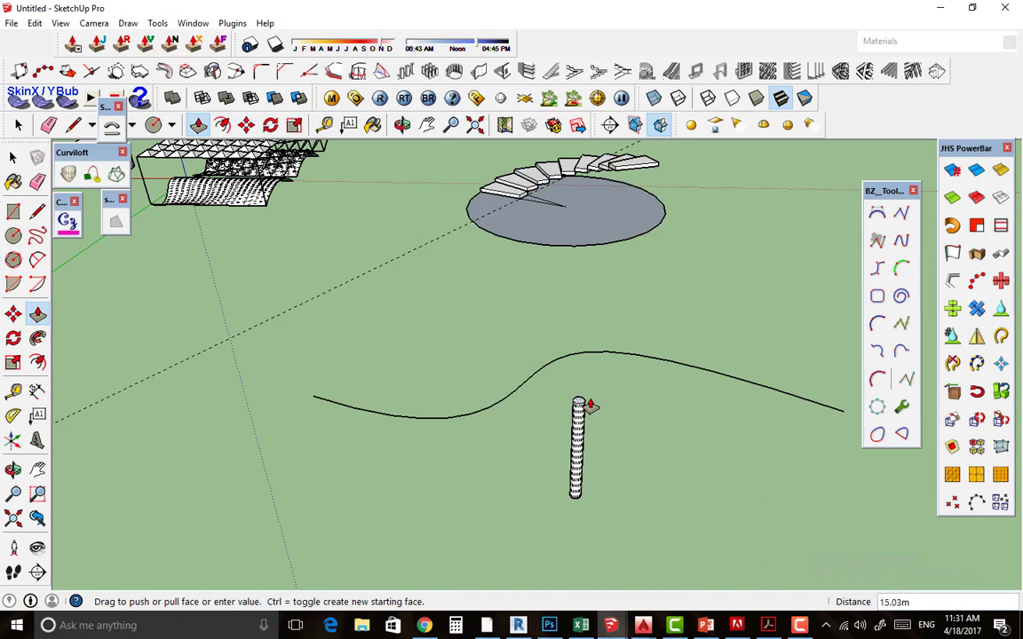
{"action": "left_click", "coordinate": [590, 402]}
{"action": "key", "text": "space"}
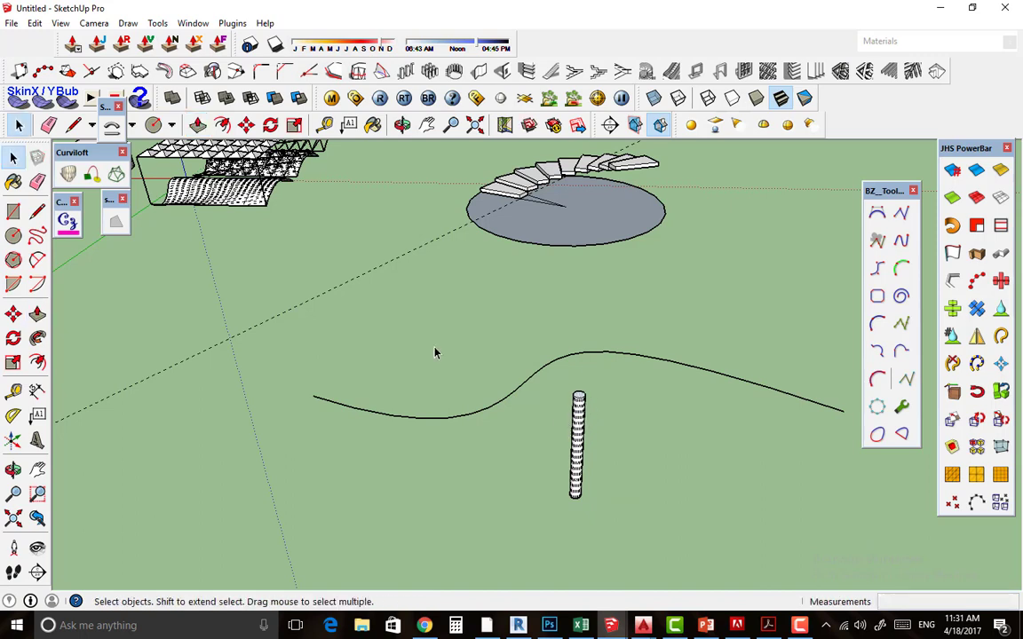
Hide the surface mesh lines and make the cylinder post a group.
{"action": "left_click", "coordinate": [60, 23]}
{"action": "left_click", "coordinate": [45, 73]}
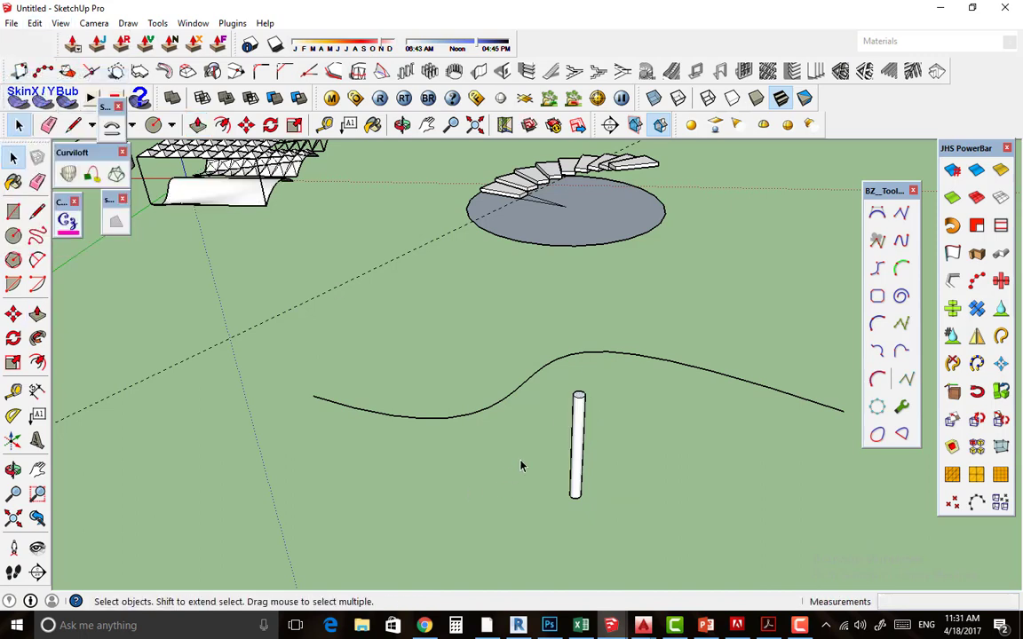
{"action": "right_click", "coordinate": [579, 428]}
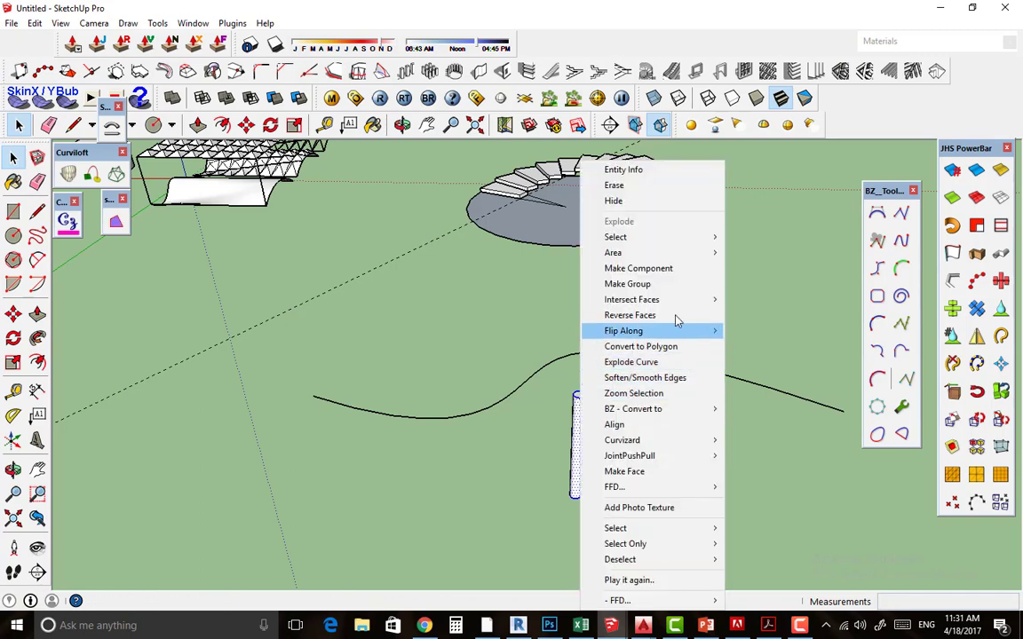
{"action": "left_click", "coordinate": [664, 293]}
{"action": "scroll", "coordinate": [596, 368], "scroll_direction": "down", "scroll_amount": 3}
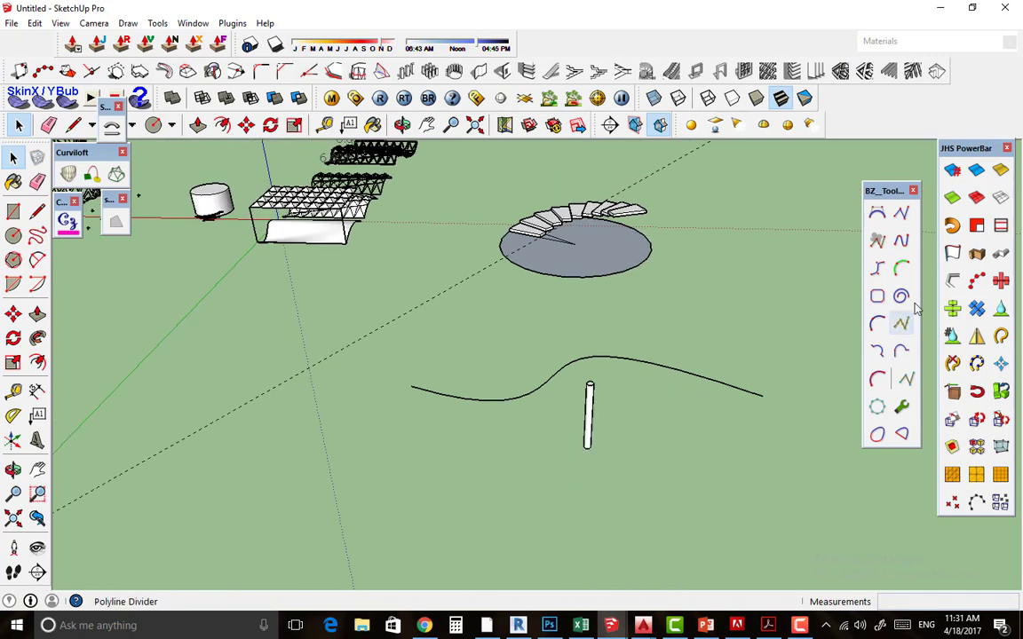
Copy the post group along the wavy curve with Copy Along Path to form a row of posts.
{"action": "left_click", "coordinate": [977, 282]}
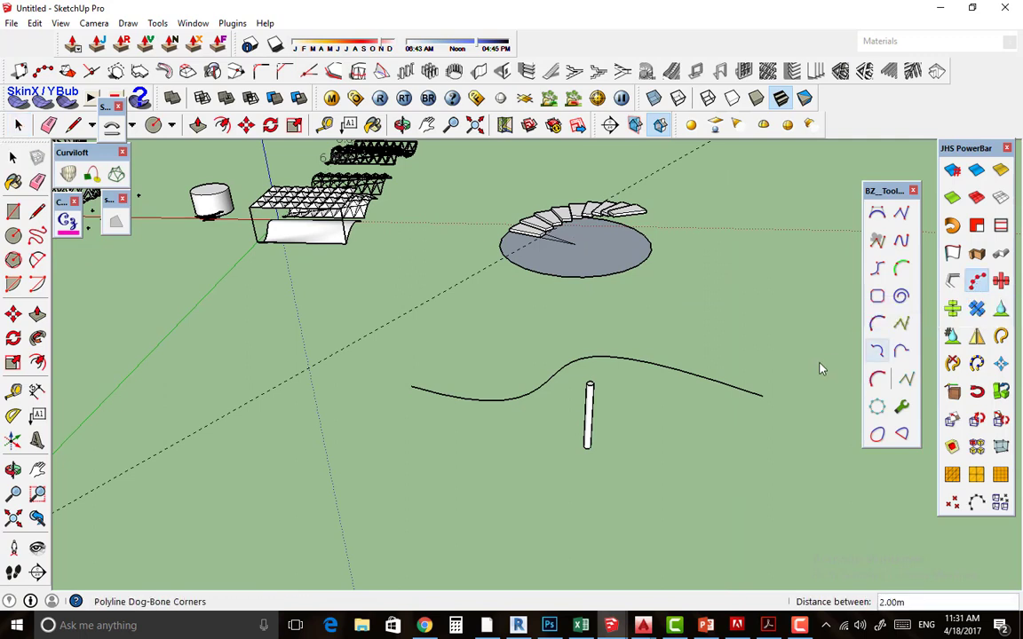
{"action": "left_click", "coordinate": [724, 388]}
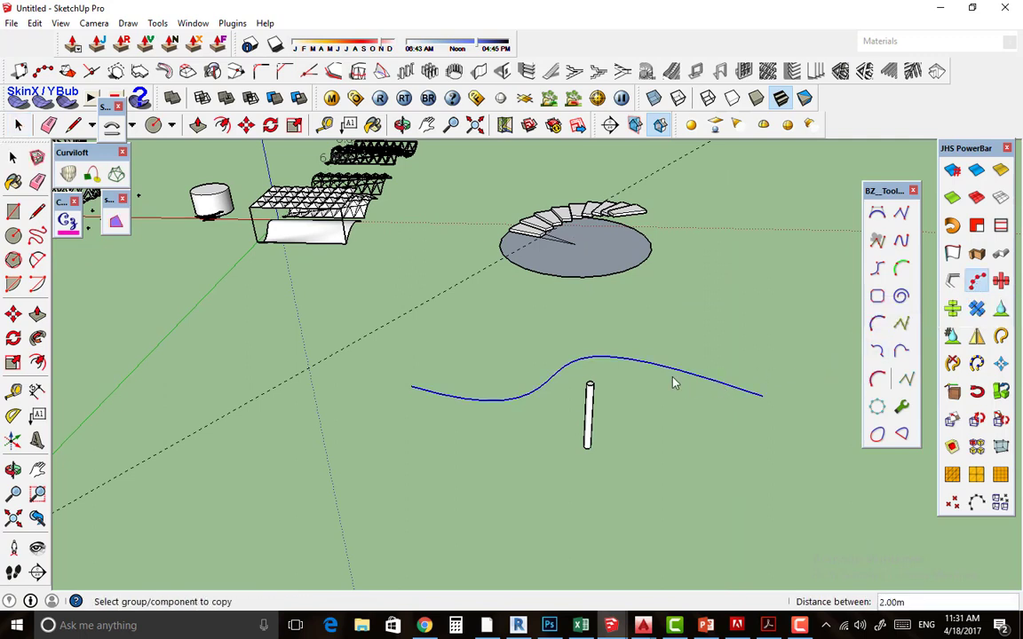
{"action": "left_click", "coordinate": [591, 413]}
{"action": "mouse_move", "coordinate": [591, 413]}
{"action": "middle_mouse_down"}
{"action": "mouse_move", "coordinate": [445, 347]}
{"action": "mouse_move", "coordinate": [444, 326]}
{"action": "middle_mouse_up"}
{"action": "scroll", "coordinate": [444, 327], "scroll_direction": "up", "scroll_amount": 3}
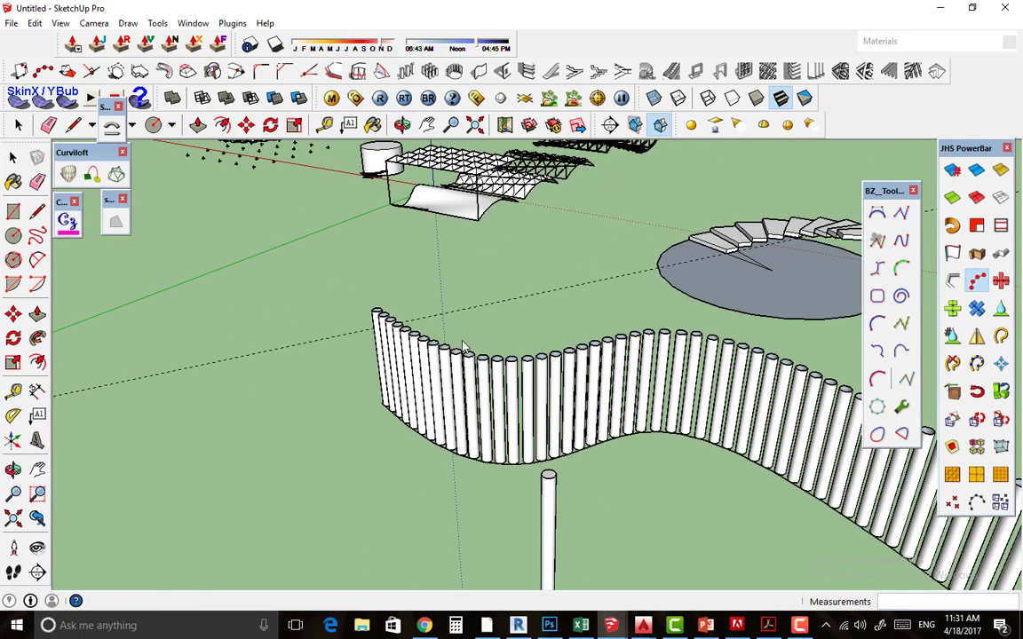
{"action": "scroll", "coordinate": [444, 327], "scroll_direction": "up", "scroll_amount": 3}
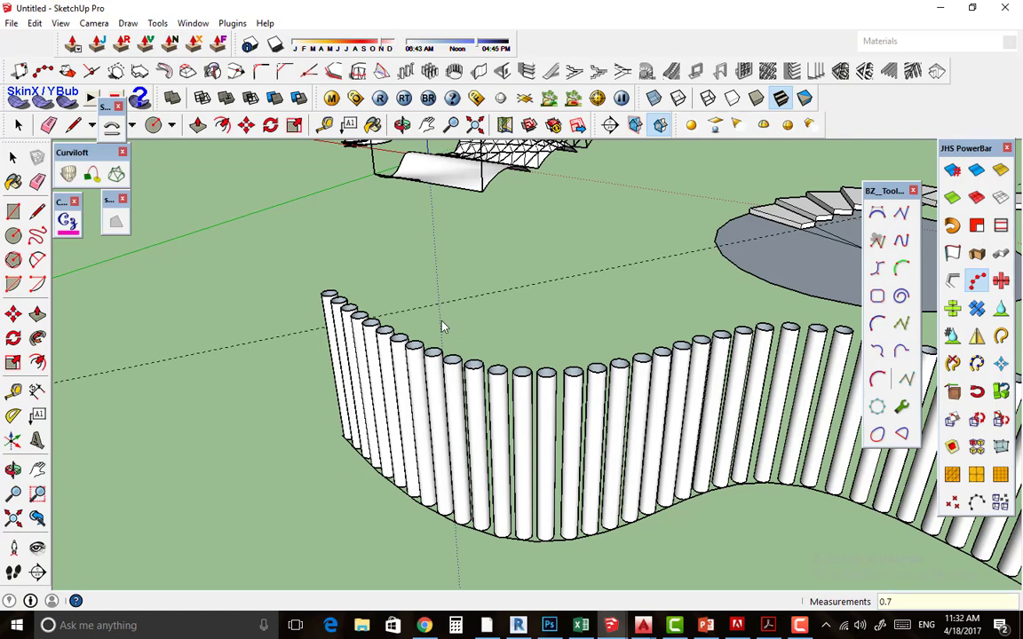
{"action": "scroll", "coordinate": [444, 327], "scroll_direction": "down", "scroll_amount": 3}
{"action": "middle_click_drag", "start_coordinate": [445, 327], "coordinate": [454, 367]}
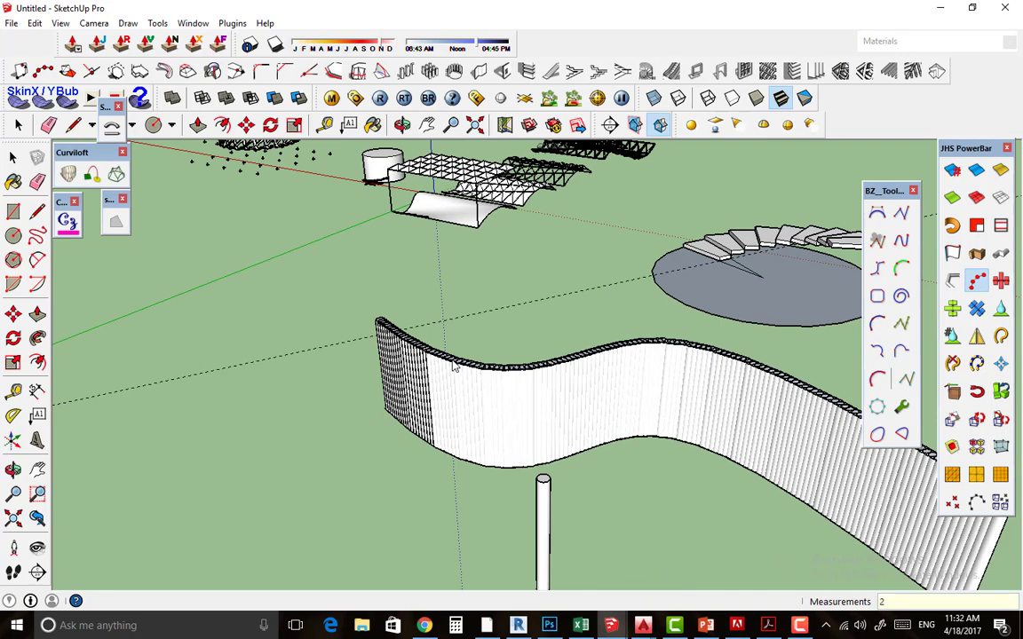
{"action": "scroll", "coordinate": [454, 367], "scroll_direction": "down", "scroll_amount": 2}
{"action": "scroll", "coordinate": [457, 364], "scroll_direction": "down", "scroll_amount": 2}
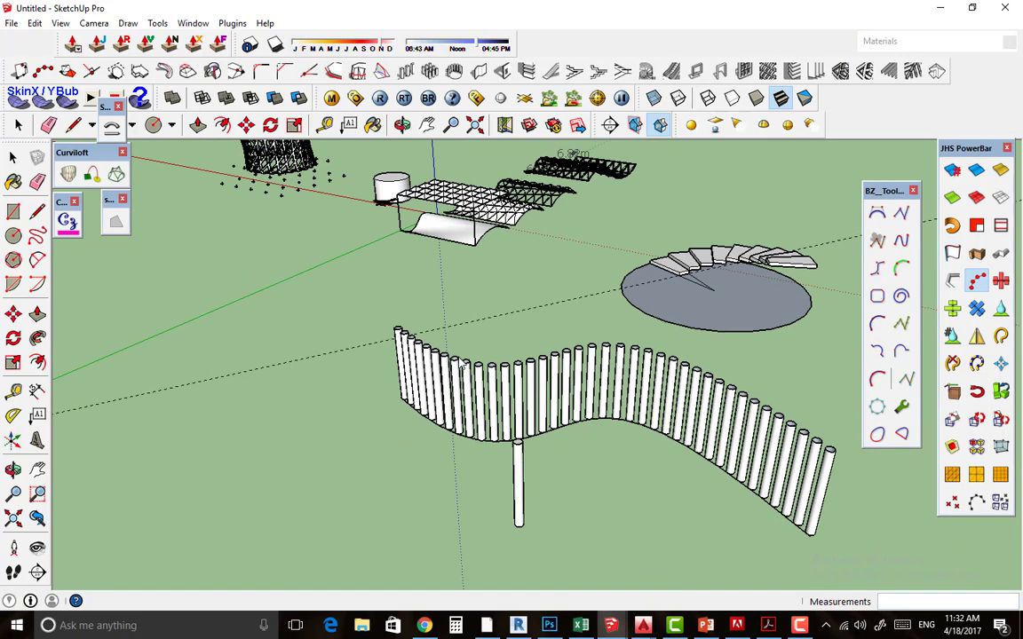
{"action": "scroll", "coordinate": [467, 362], "scroll_direction": "down", "scroll_amount": 1}
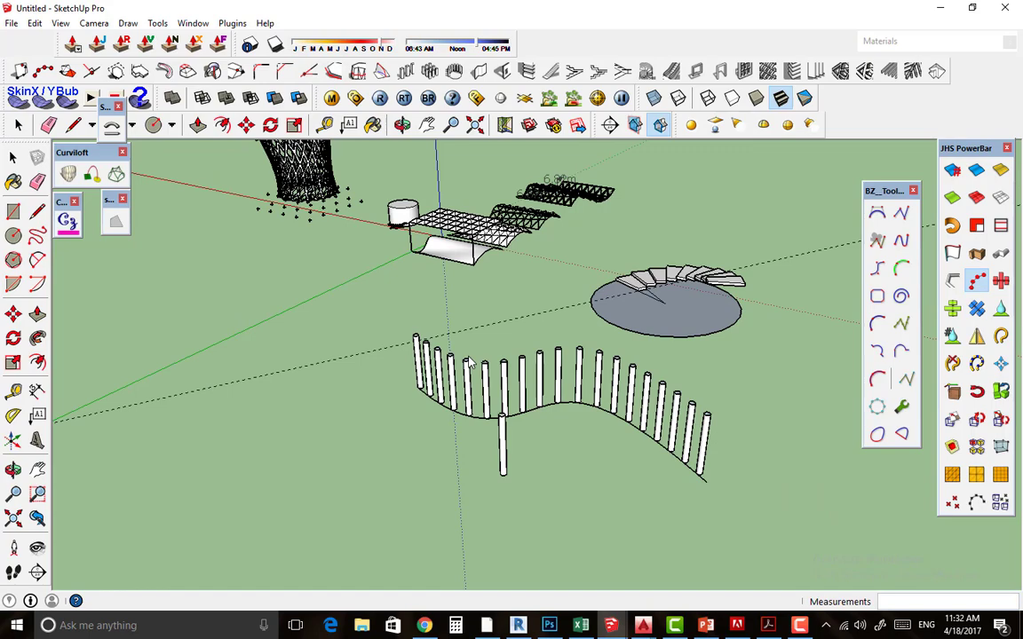
{"action": "middle_click_drag", "start_coordinate": [471, 363], "coordinate": [568, 426]}
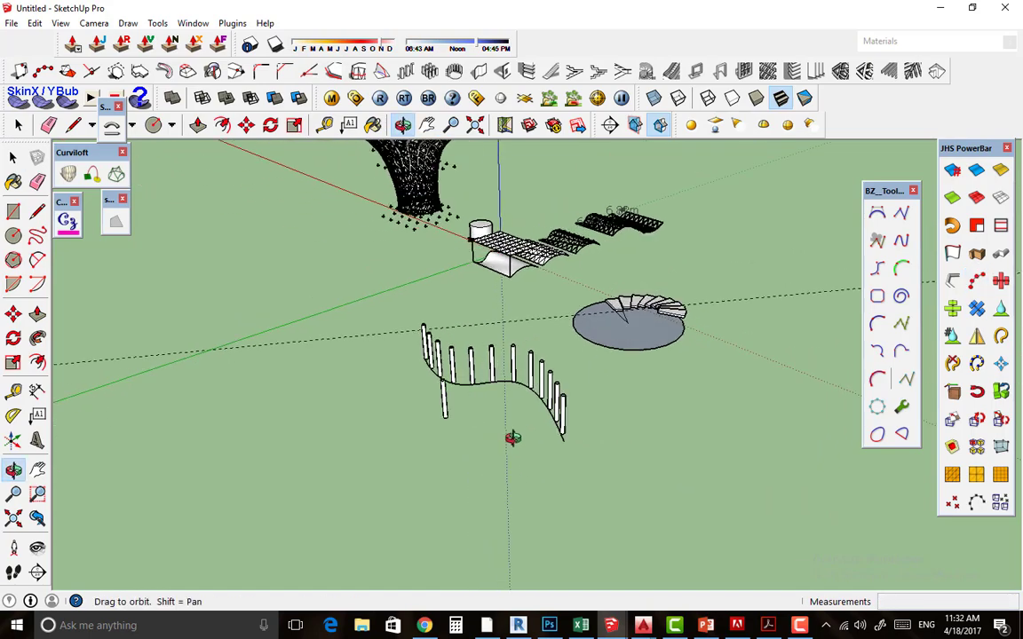
Orbit and zoom around the scene to inspect the canopies, stairs and wire grids.
{"action": "mouse_move", "coordinate": [514, 498]}
{"action": "middle_mouse_down"}
{"action": "mouse_move", "coordinate": [297, 358]}
{"action": "mouse_move", "coordinate": [425, 418]}
{"action": "middle_mouse_up"}
{"action": "scroll", "coordinate": [462, 435], "scroll_direction": "up", "scroll_amount": 2}
{"action": "scroll", "coordinate": [455, 442], "scroll_direction": "up", "scroll_amount": 3}
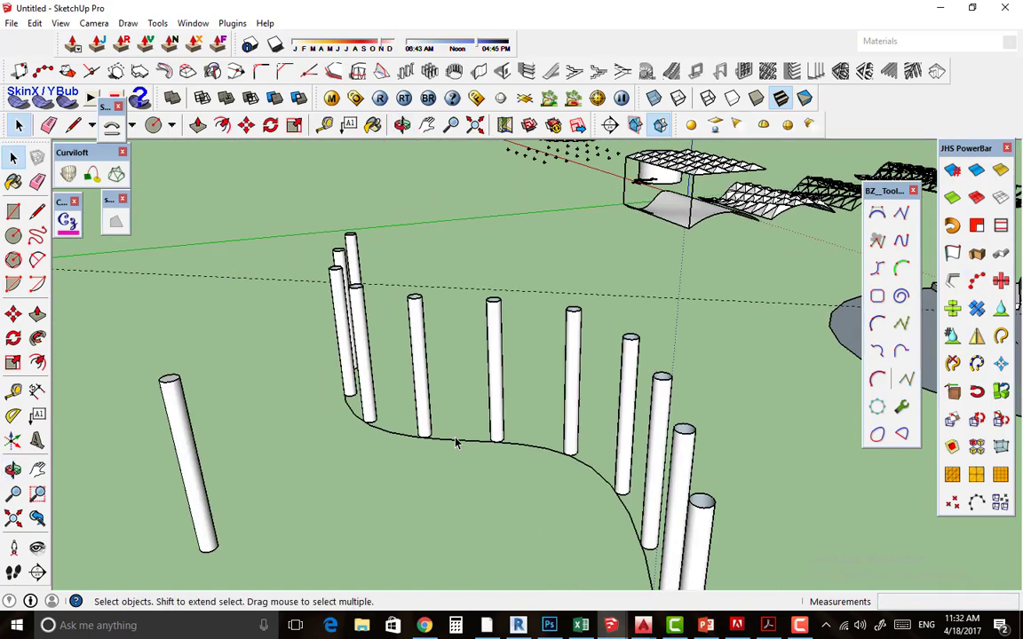
{"action": "scroll", "coordinate": [456, 447], "scroll_direction": "down", "scroll_amount": 2}
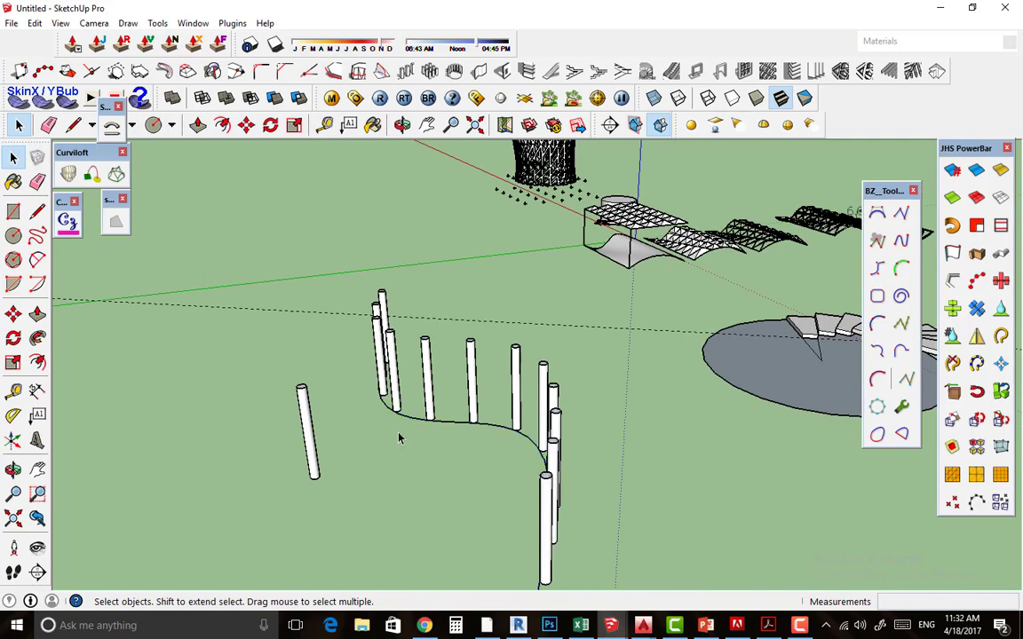
{"action": "scroll", "coordinate": [398, 438], "scroll_direction": "down", "scroll_amount": 1}
{"action": "scroll", "coordinate": [462, 356], "scroll_direction": "down", "scroll_amount": 3}
{"action": "scroll", "coordinate": [533, 266], "scroll_direction": "down", "scroll_amount": 2}
{"action": "middle_click_drag", "start_coordinate": [539, 259], "coordinate": [521, 268]}
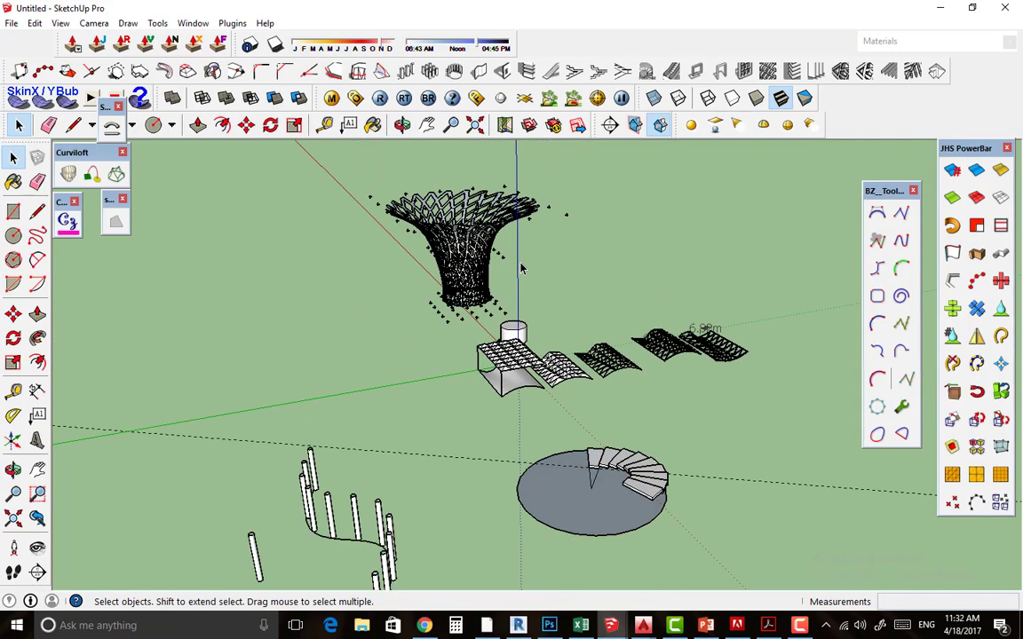
{"action": "middle_click_drag", "start_coordinate": [557, 347], "coordinate": [494, 394]}
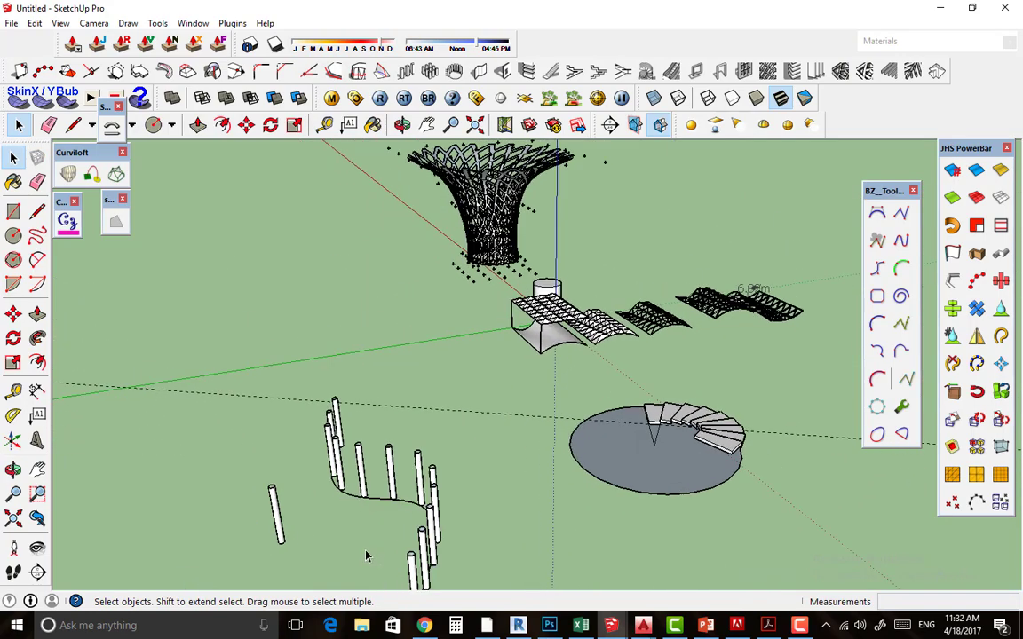
{"action": "middle_click_drag", "start_coordinate": [567, 405], "coordinate": [477, 427]}
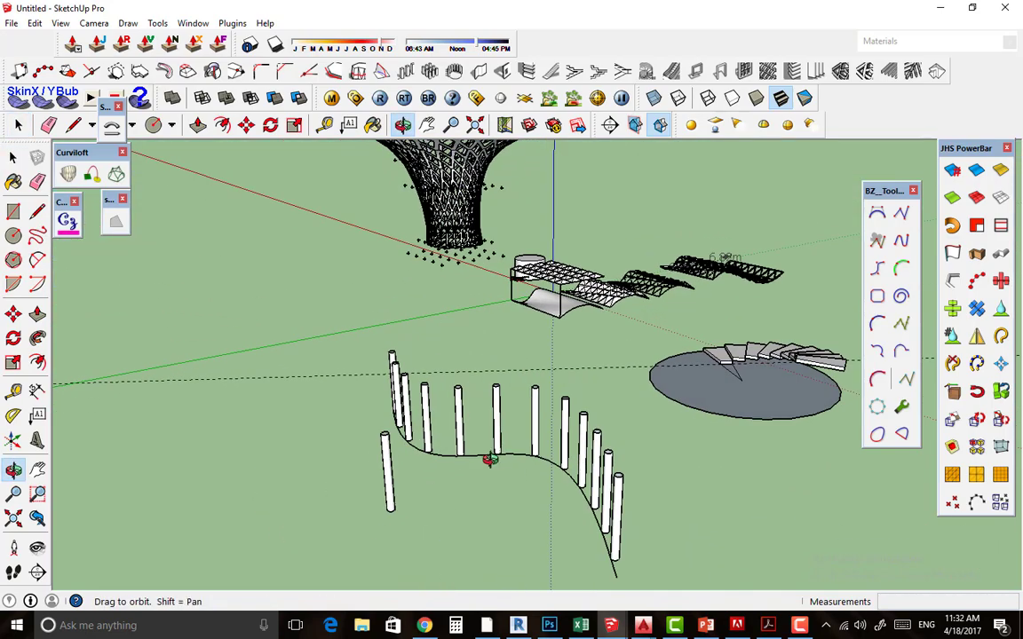
{"action": "scroll", "coordinate": [469, 267], "scroll_direction": "up", "scroll_amount": 2}
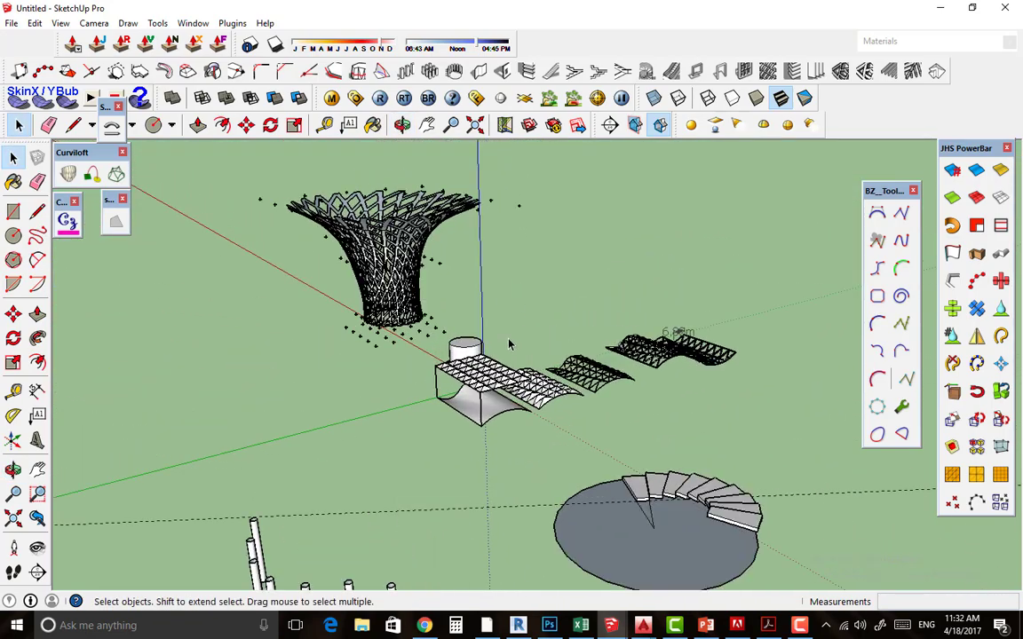
{"action": "scroll", "coordinate": [457, 304], "scroll_direction": "up", "scroll_amount": 1}
{"action": "scroll", "coordinate": [454, 306], "scroll_direction": "up", "scroll_amount": 1}
{"action": "scroll", "coordinate": [586, 377], "scroll_direction": "up", "scroll_amount": 2}
{"action": "mouse_move", "coordinate": [586, 377]}
{"action": "middle_mouse_down"}
{"action": "mouse_move", "coordinate": [624, 365]}
{"action": "mouse_move", "coordinate": [377, 413]}
{"action": "mouse_move", "coordinate": [455, 422]}
{"action": "mouse_move", "coordinate": [413, 413]}
{"action": "middle_mouse_up"}
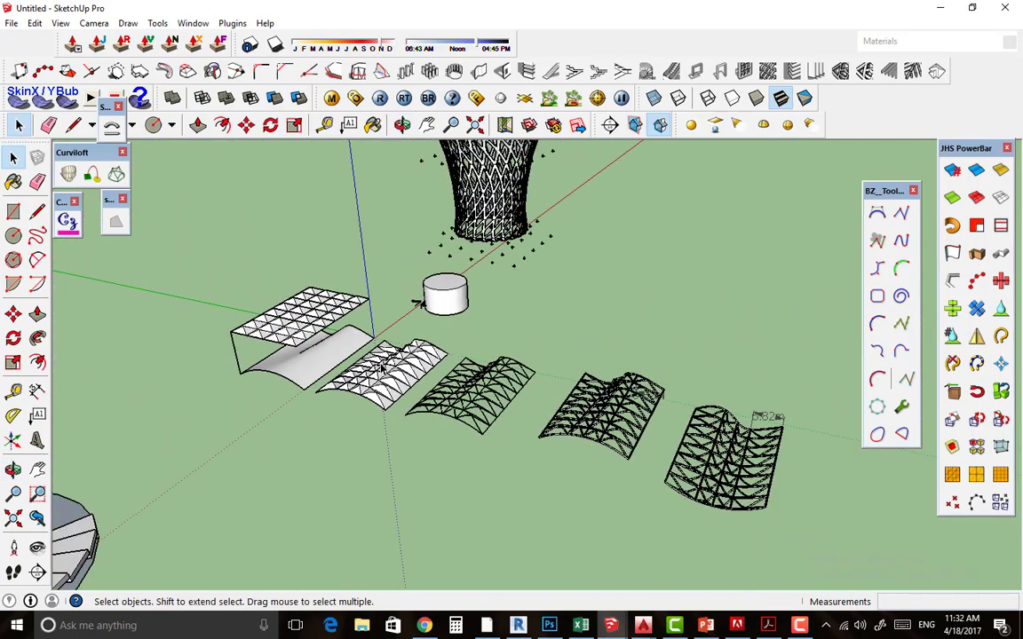
Start saving the model under a new name.
{"action": "scroll", "coordinate": [415, 302], "scroll_direction": "down", "scroll_amount": 2}
{"action": "scroll", "coordinate": [533, 364], "scroll_direction": "down", "scroll_amount": 2}
{"action": "scroll", "coordinate": [545, 371], "scroll_direction": "down", "scroll_amount": 2}
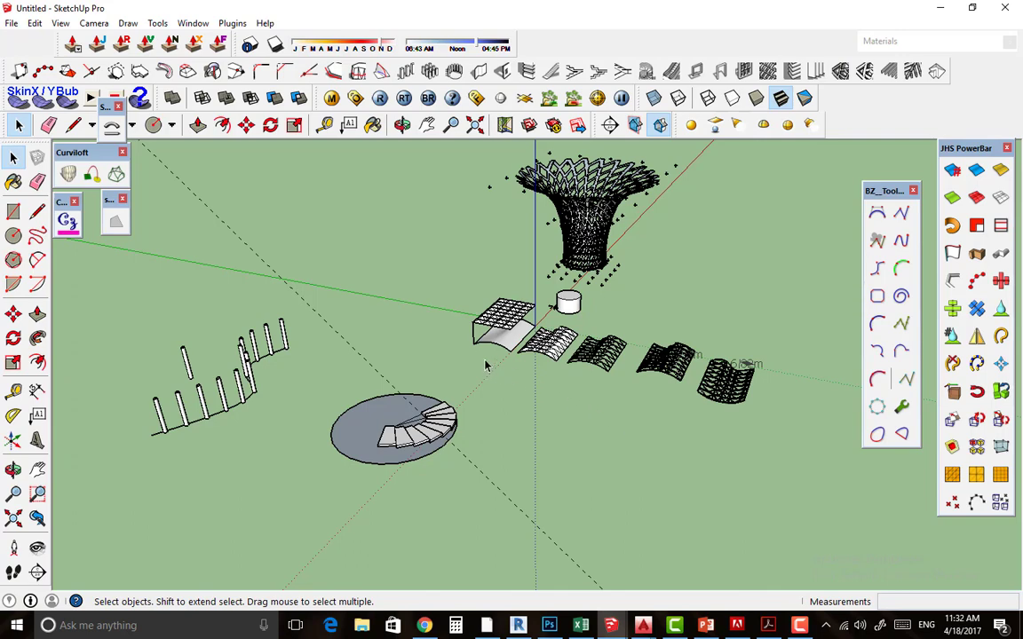
{"action": "key", "text": "ctrl+s"}
{"action": "type", "text": "شکر"}
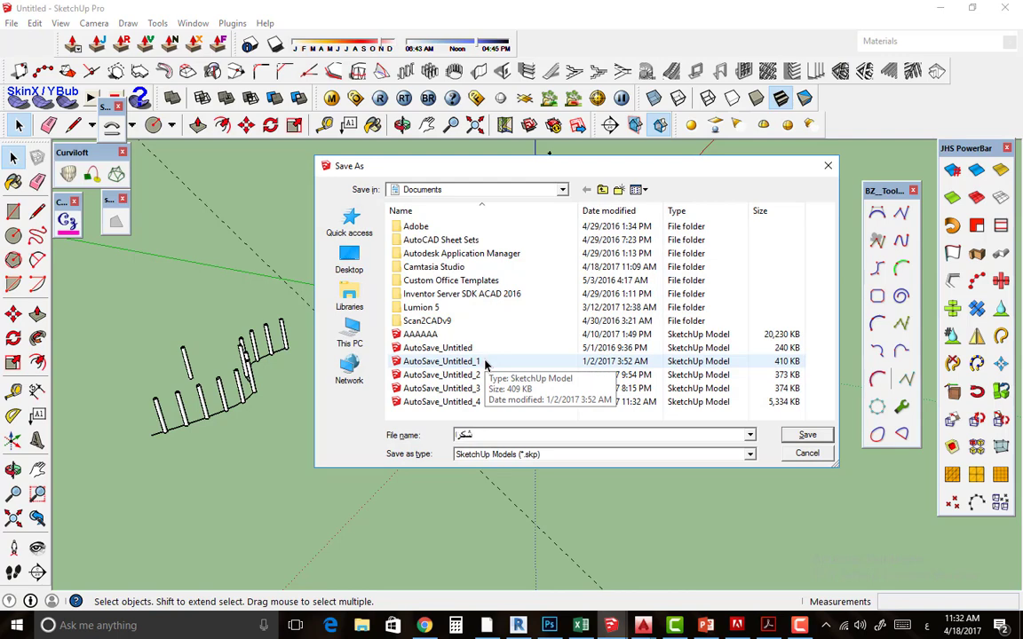
Save the model to the Desktop folder.
{"action": "left_click", "coordinate": [347, 259]}
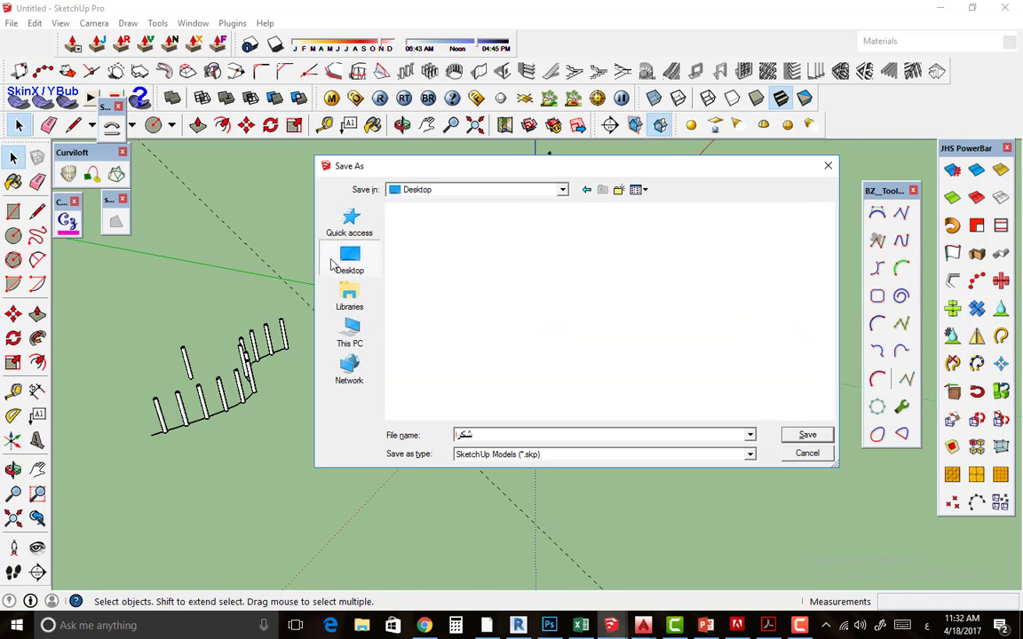
{"action": "left_click", "coordinate": [810, 436]}
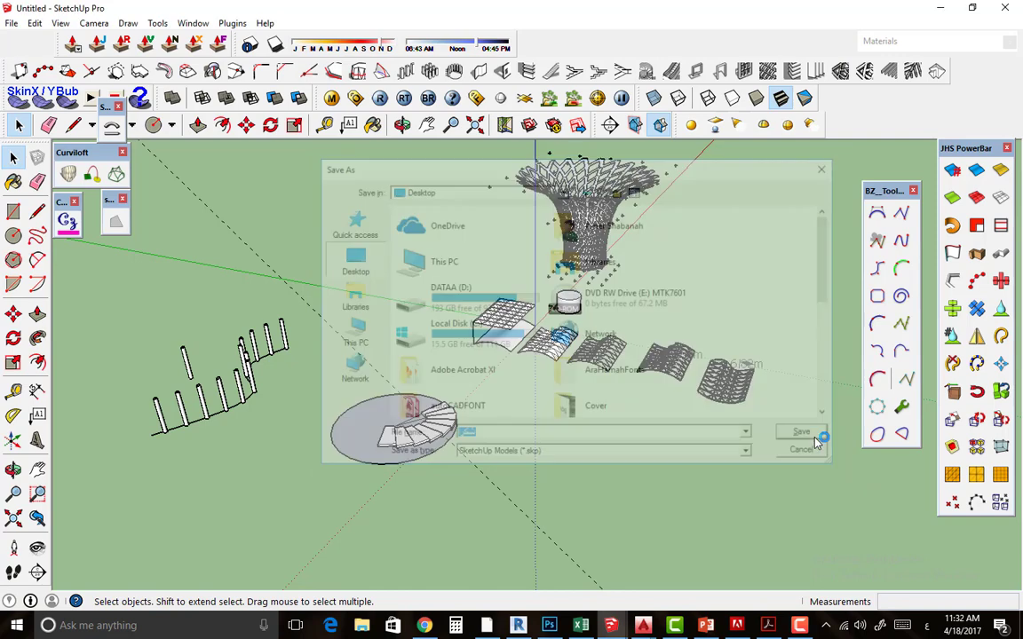